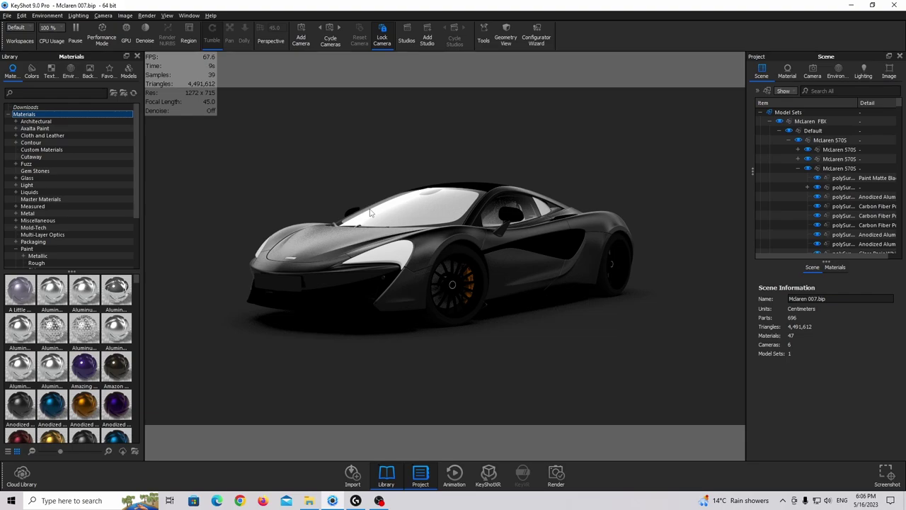
- Find the metallic paints in the material library and apply the black metallic paint to the car body
{"action": "scroll", "coordinate": [58, 163], "scroll_direction": "down", "scroll_amount": 3}
{"action": "left_click", "coordinate": [50, 178]}
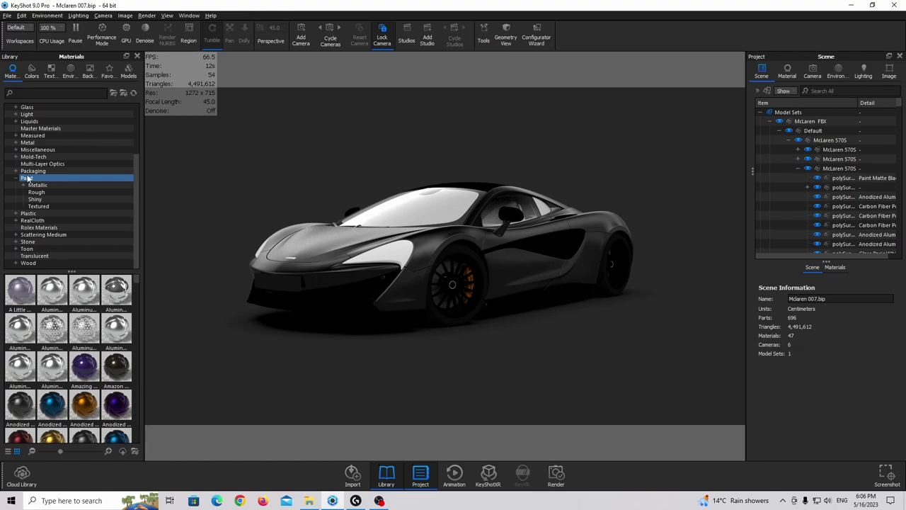
{"action": "left_click", "coordinate": [37, 185]}
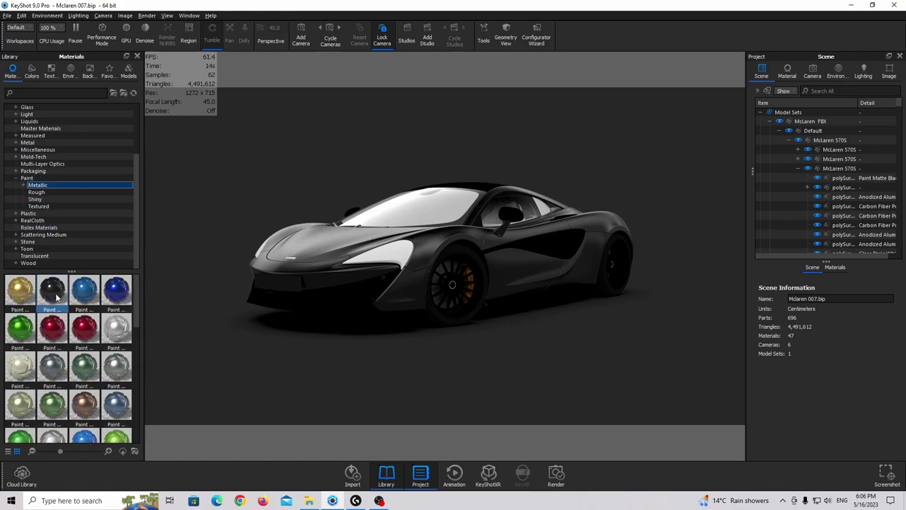
{"action": "mouse_move", "coordinate": [57, 297]}
{"action": "mouse_move", "coordinate": [56, 297]}
{"action": "left_mouse_down"}
{"action": "mouse_move", "coordinate": [87, 306]}
{"action": "mouse_move", "coordinate": [429, 245]}
{"action": "left_mouse_up"}
{"action": "left_click", "coordinate": [514, 259]}
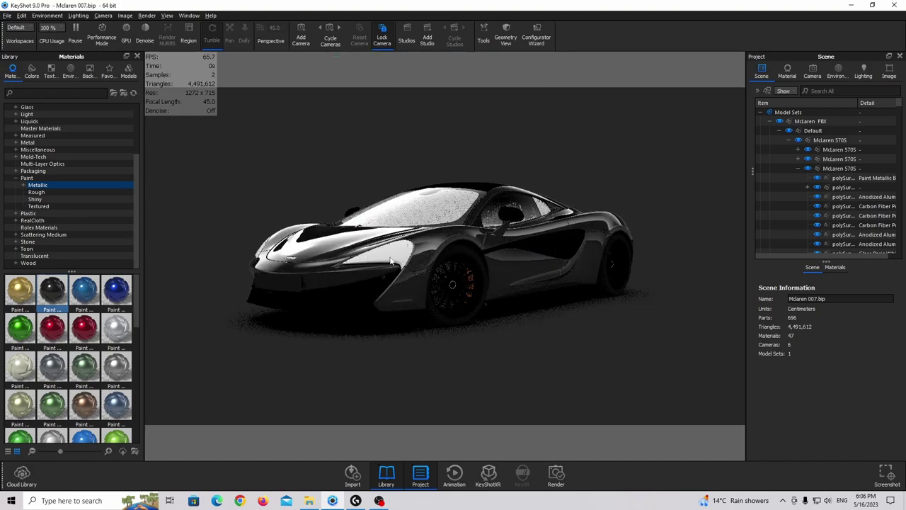
- Darken the body paint's base color and set its metal color to #A8A8A8
{"action": "double_click", "coordinate": [437, 243]}
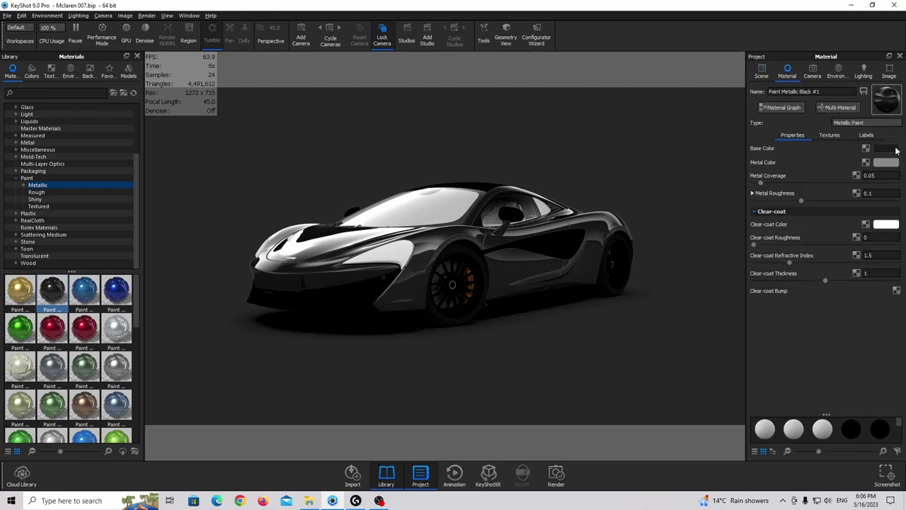
{"action": "left_click", "coordinate": [896, 150]}
{"action": "left_click_drag", "start_coordinate": [373, 220], "coordinate": [374, 220]}
{"action": "left_click", "coordinate": [513, 439]}
{"action": "left_click", "coordinate": [884, 164]}
{"action": "left_click_drag", "start_coordinate": [476, 198], "coordinate": [343, 198]}
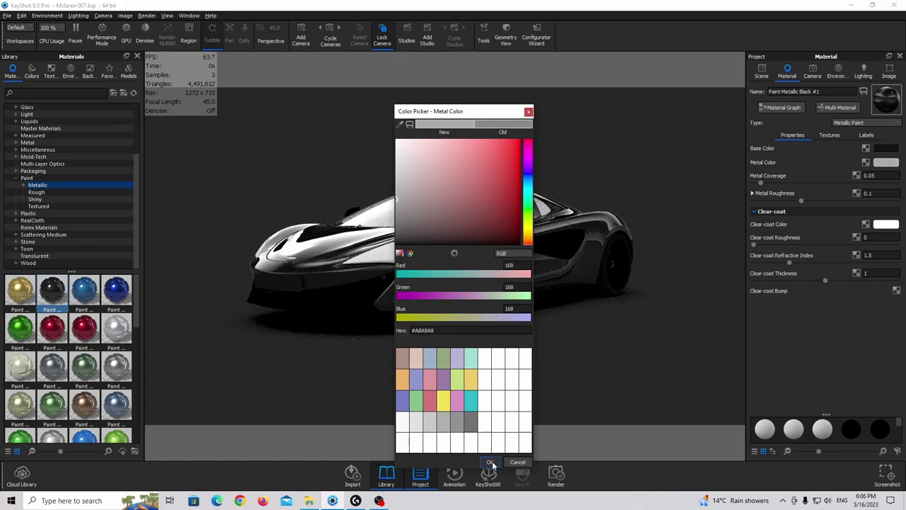
{"action": "left_click", "coordinate": [490, 461]}
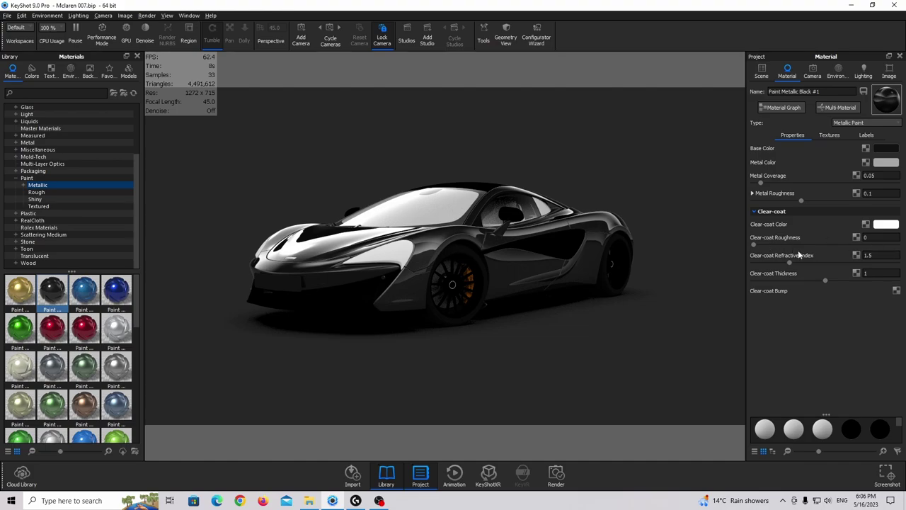
- Set the body paint's clear-coat roughness to 0.03
{"action": "left_click_drag", "start_coordinate": [752, 244], "coordinate": [765, 242]}
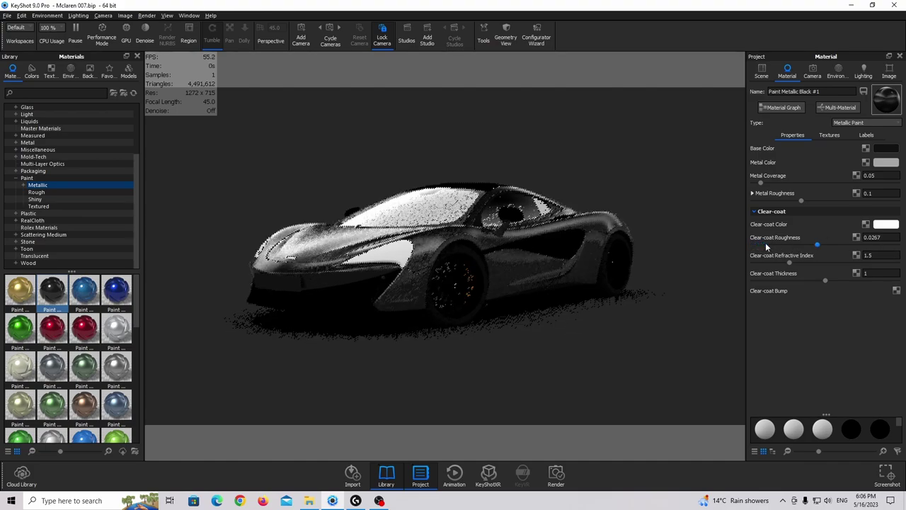
{"action": "left_click", "coordinate": [872, 238]}
{"action": "type", "text": "0.03"}
{"action": "key", "text": "Return"}
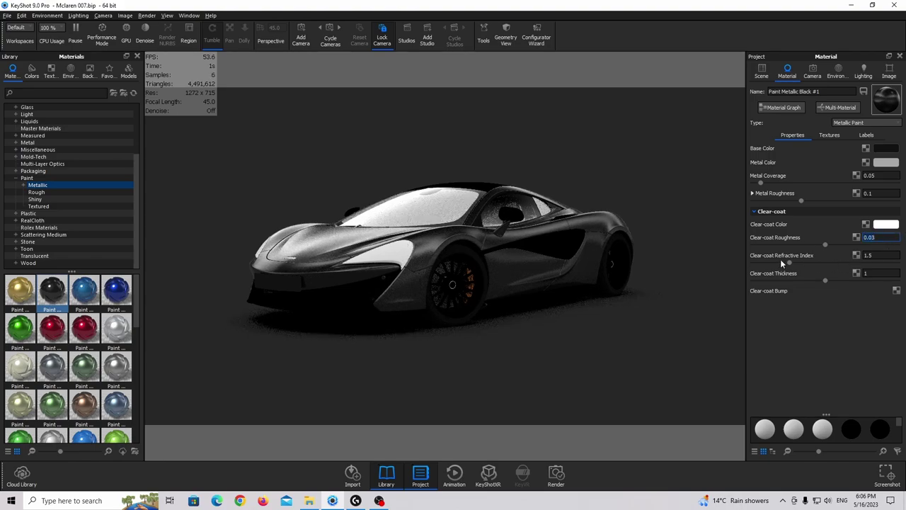
- Try a clear-coat refractive index of 3 on the body paint, and set it to 1.65
{"action": "left_click", "coordinate": [790, 264]}
{"action": "left_click_drag", "start_coordinate": [791, 263], "coordinate": [896, 263]}
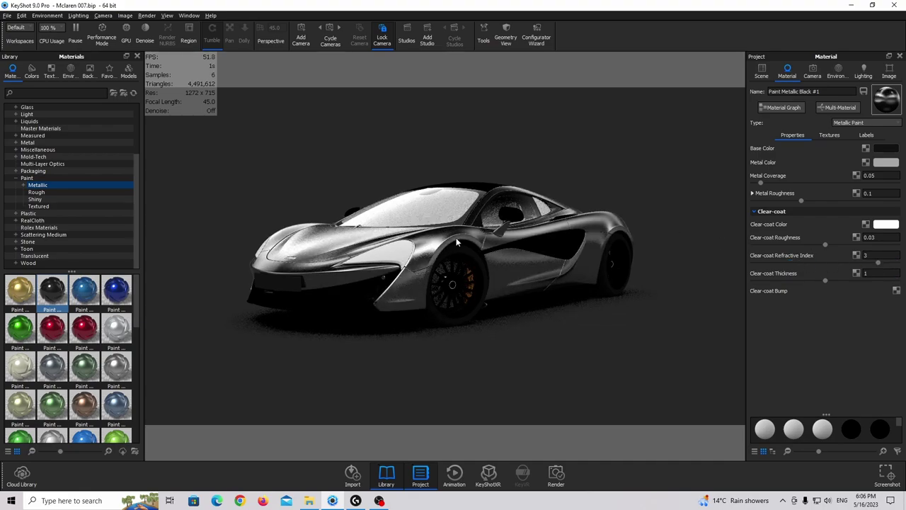
{"action": "left_click", "coordinate": [877, 255]}
{"action": "type", "text": "1.65"}
{"action": "key", "text": "Return"}
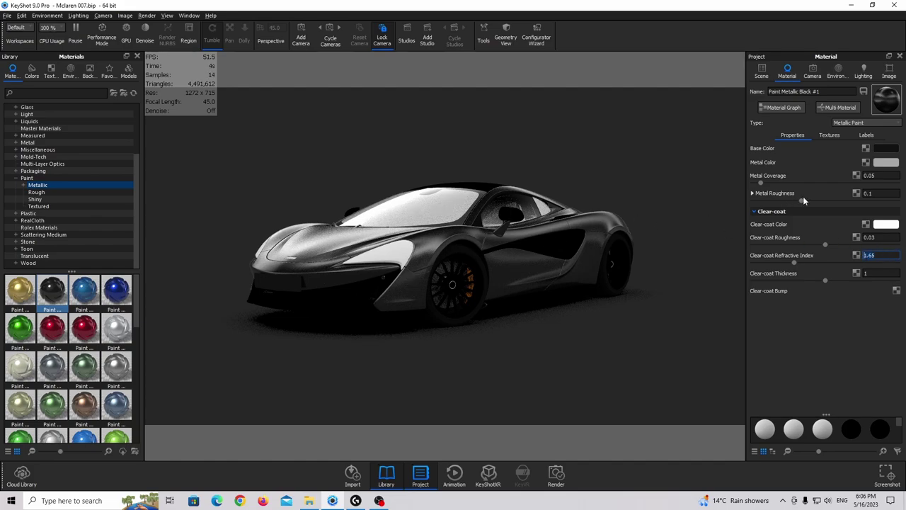
- Lower the body paint's metal roughness to 0.05
{"action": "left_click_drag", "start_coordinate": [802, 202], "coordinate": [789, 201]}
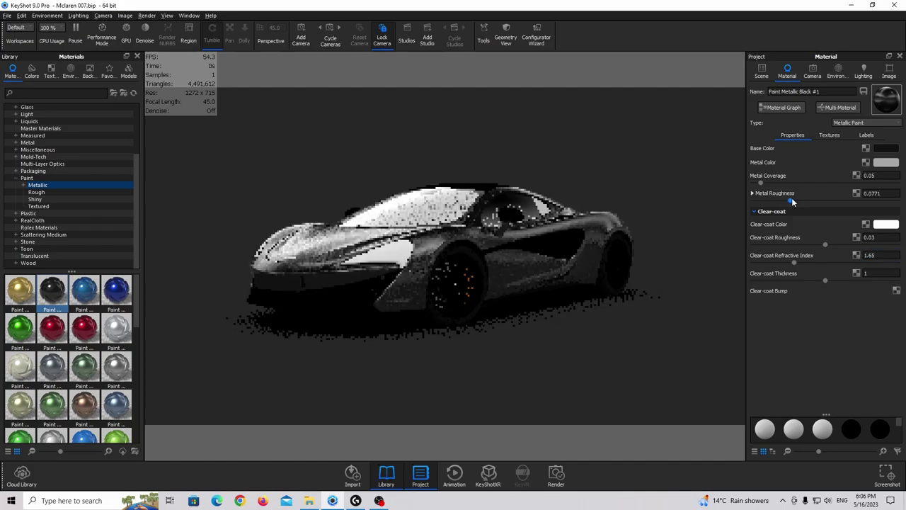
{"action": "left_click", "coordinate": [893, 193]}
{"action": "key", "text": "BackSpace"}
{"action": "key", "text": "BackSpace"}
{"action": "type", "text": "5"}
{"action": "key", "text": "Return"}
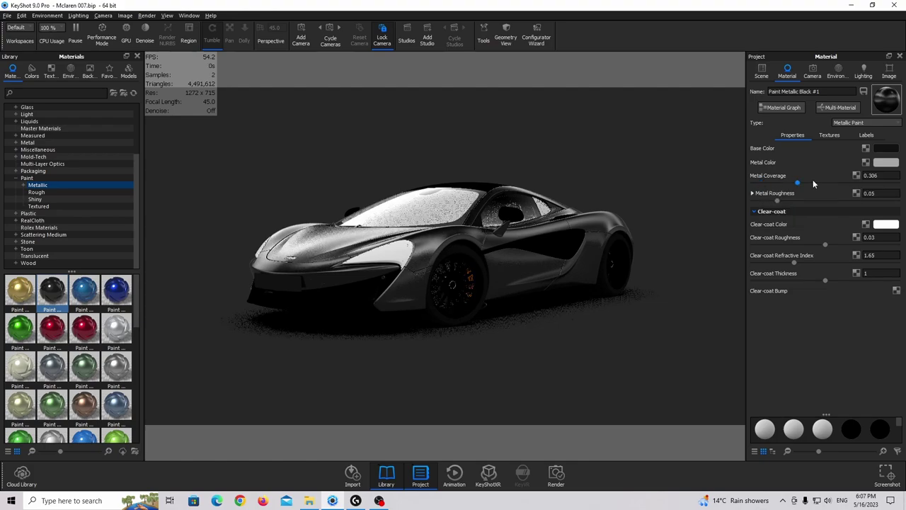
- Try metal coverage values of 1, 0.05 and 0.2 on the body paint, and settle on 0.1
{"action": "left_click_drag", "start_coordinate": [812, 181], "coordinate": [897, 182]}
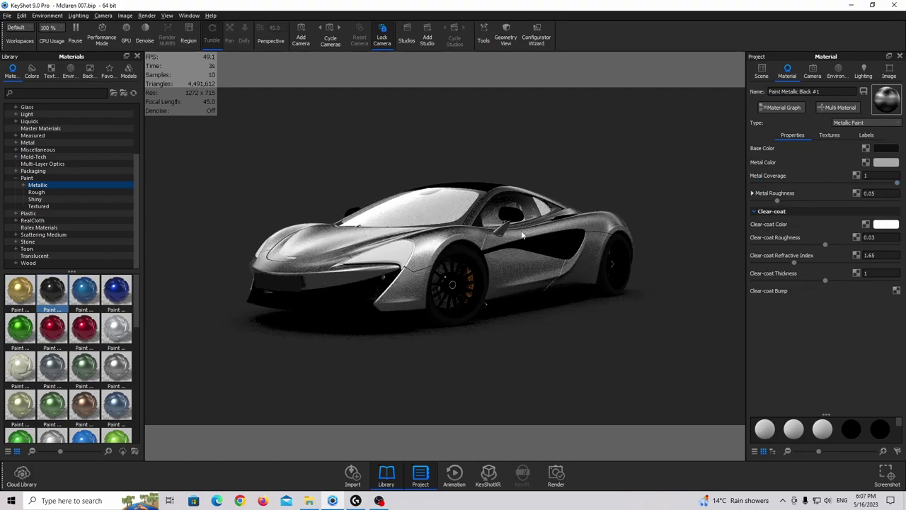
{"action": "type", "text": "0.05"}
{"action": "key", "text": "Return"}
{"action": "type", "text": "0.1"}
{"action": "key", "text": "Return"}
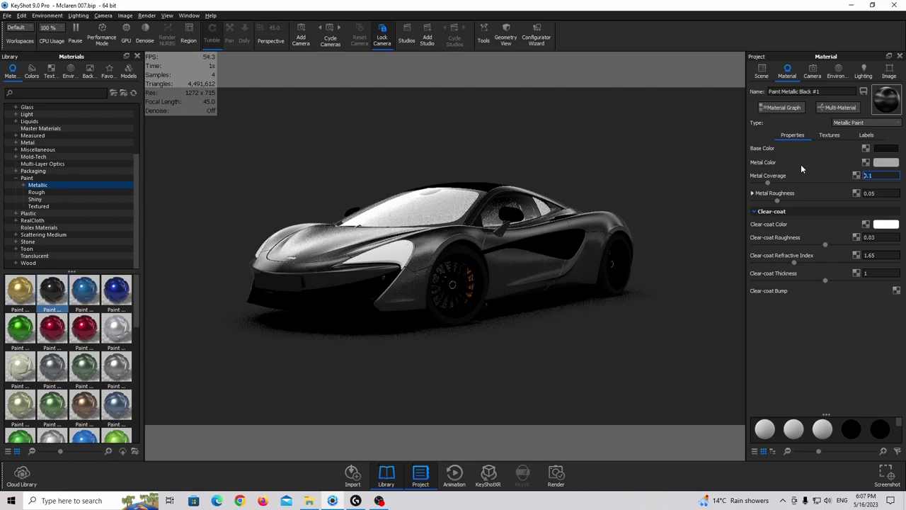
{"action": "type", "text": "0.2"}
{"action": "key", "text": "Return"}
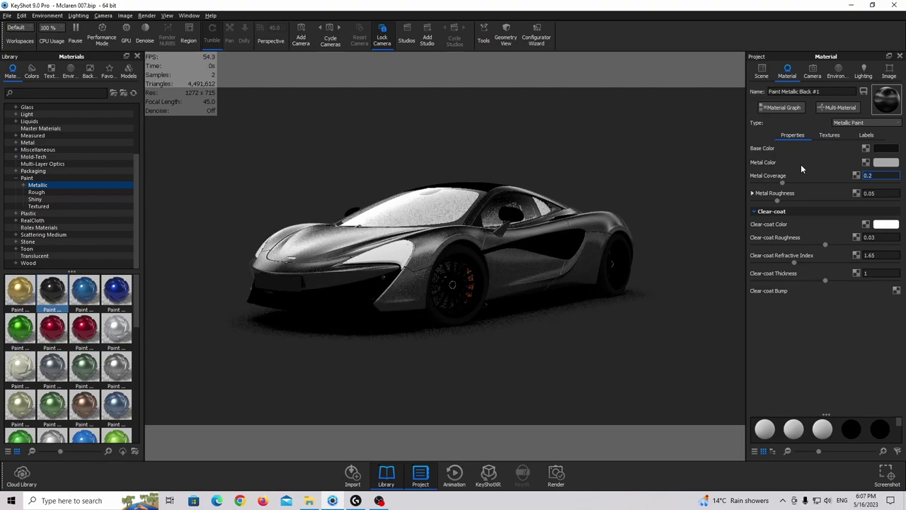
{"action": "type", "text": "0.1"}
{"action": "key", "text": "Return"}
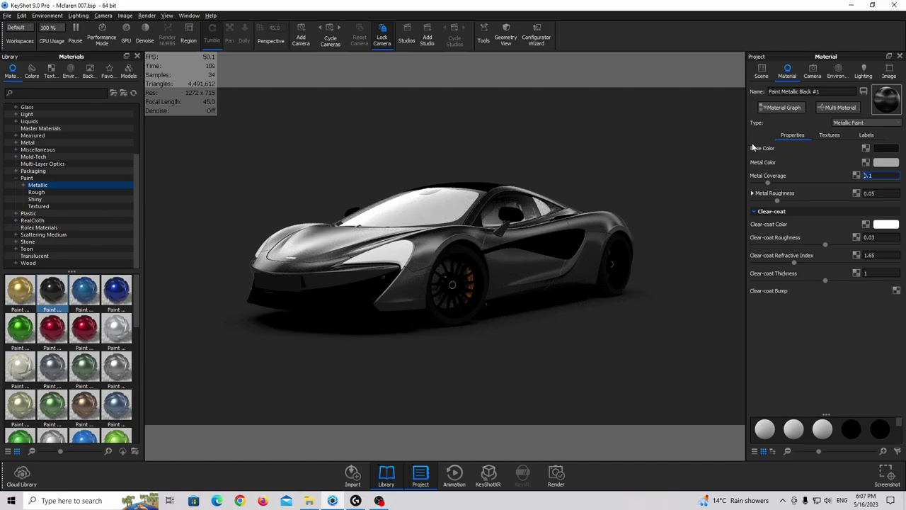
- Apply the black metallic paint to the wheel rims, with a black base color and a #9F9F9F metal color
{"action": "mouse_move", "coordinate": [61, 288]}
{"action": "left_mouse_down"}
{"action": "mouse_move", "coordinate": [101, 320]}
{"action": "mouse_move", "coordinate": [447, 288]}
{"action": "mouse_move", "coordinate": [443, 277]}
{"action": "left_mouse_up"}
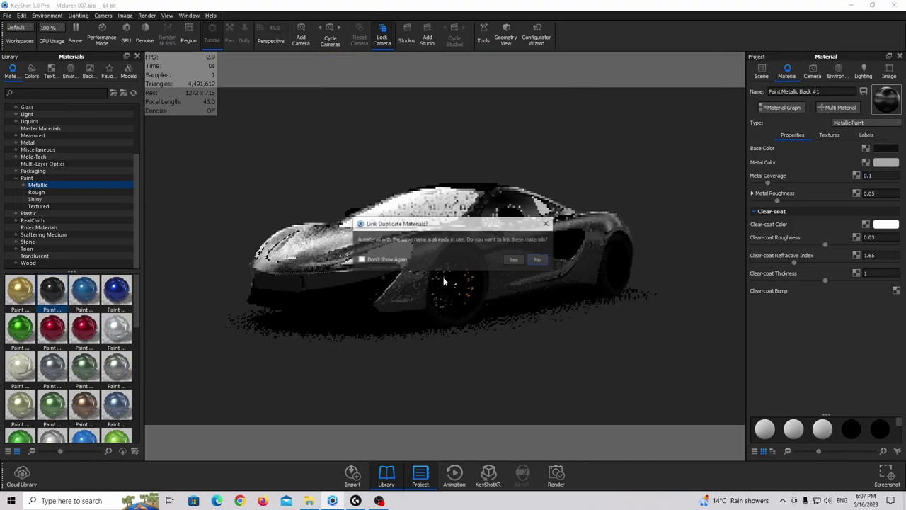
{"action": "left_click", "coordinate": [523, 259]}
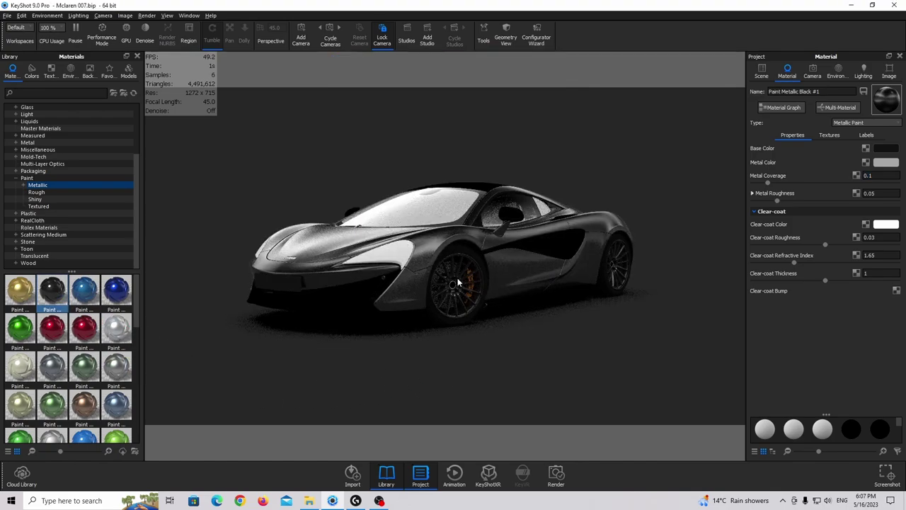
{"action": "left_click", "coordinate": [885, 148]}
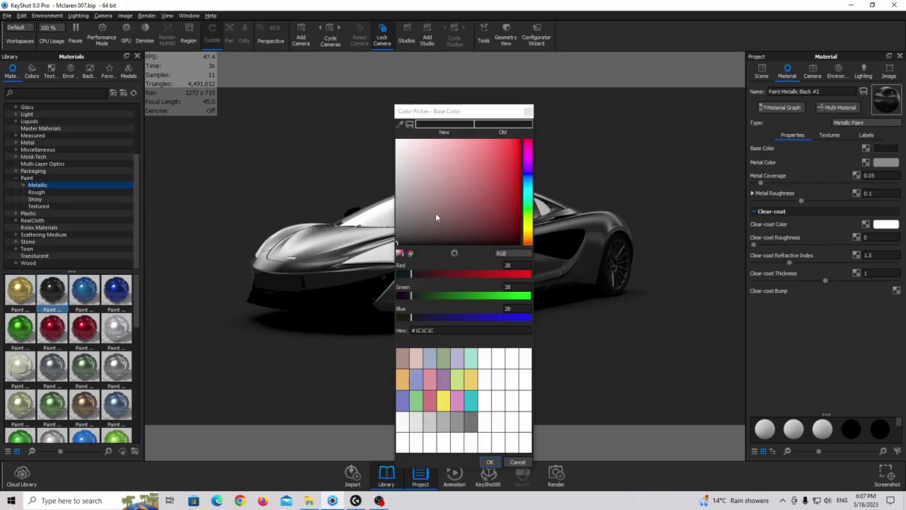
{"action": "left_click", "coordinate": [900, 206]}
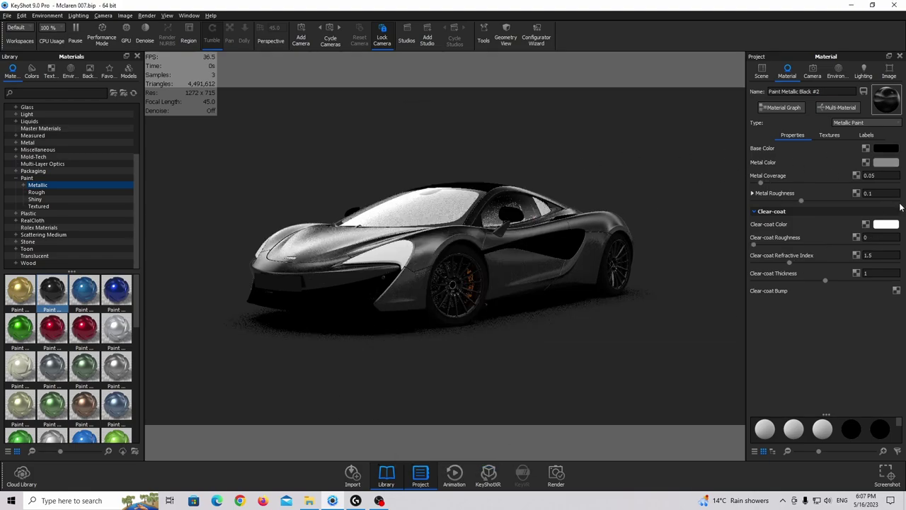
{"action": "left_click", "coordinate": [883, 162]}
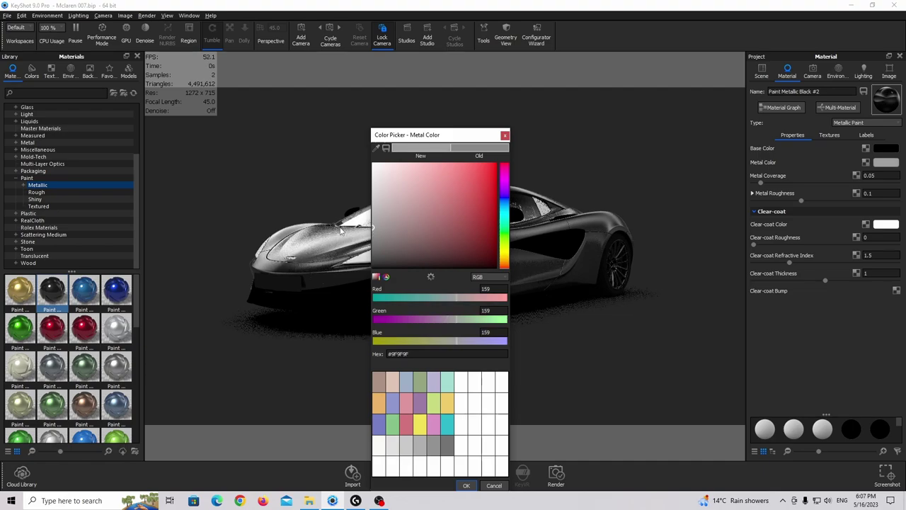
{"action": "left_click", "coordinate": [465, 484]}
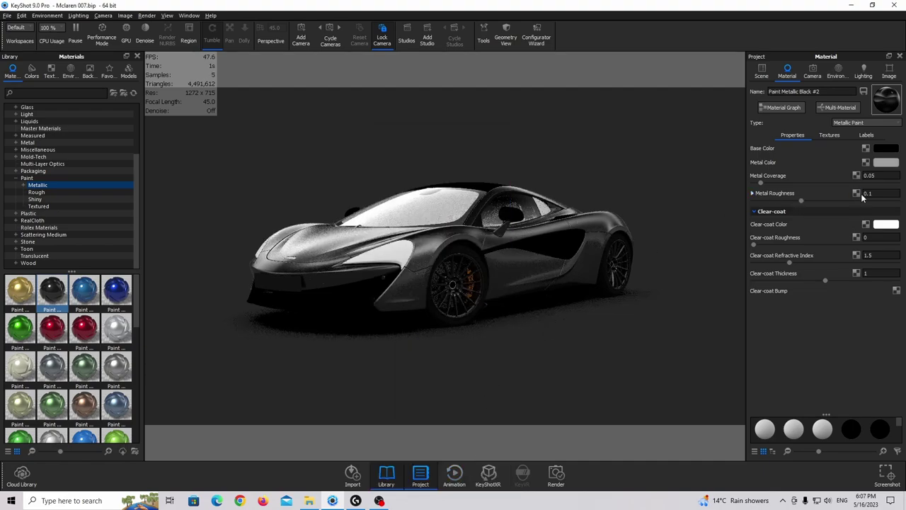
- Set the rim paint's metal coverage to 0.6 and its metal roughness to 0.01
{"action": "left_click", "coordinate": [869, 175]}
{"action": "key", "text": "Return"}
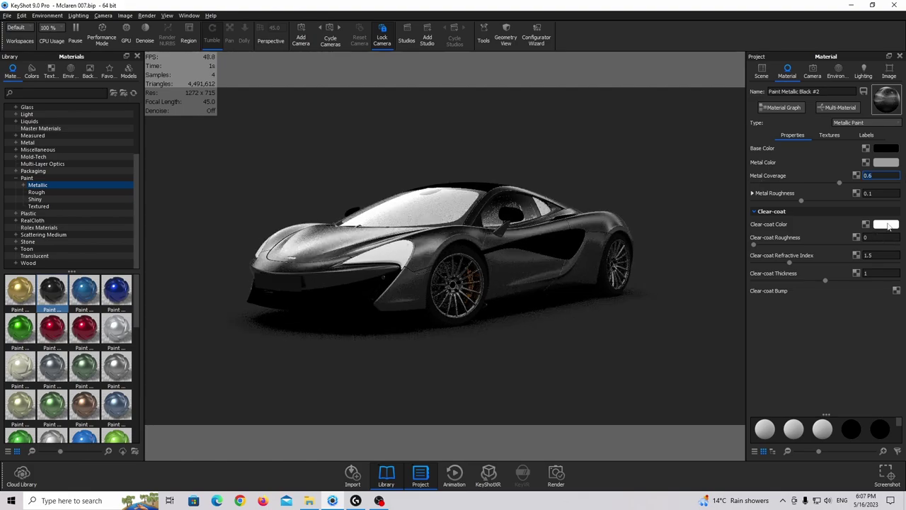
{"action": "left_click", "coordinate": [871, 193]}
{"action": "type", "text": "0"}
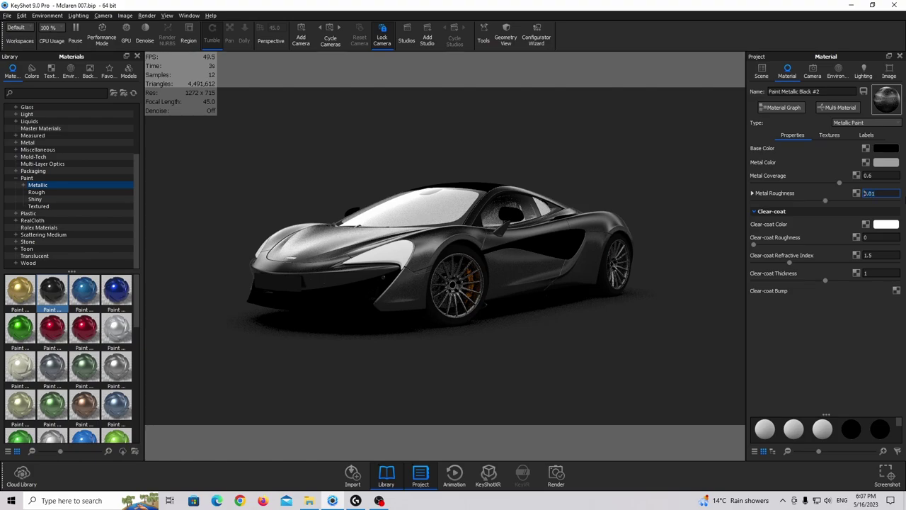
{"action": "key", "text": "Return"}
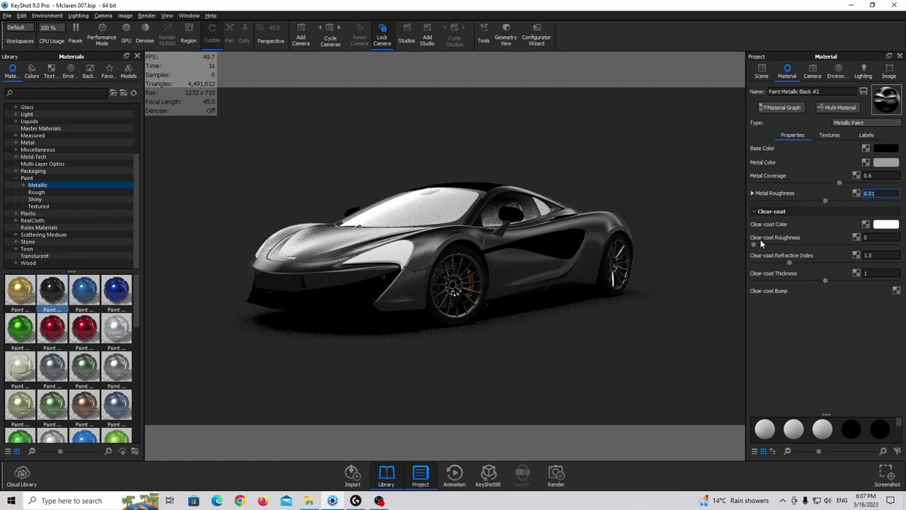
- Set the rim paint's clear-coat roughness to 0.01
{"action": "left_click_drag", "start_coordinate": [755, 246], "coordinate": [760, 246]}
{"action": "left_click", "coordinate": [878, 237]}
{"action": "key", "text": "BackSpace"}
{"action": "key", "text": "BackSpace"}
{"action": "type", "text": "1"}
{"action": "key", "text": "Return"}
- Set the rim paint's clear-coat refractive index to 1.6
{"action": "left_click", "coordinate": [877, 255]}
{"action": "type", "text": "1.6"}
{"action": "key", "text": "Return"}
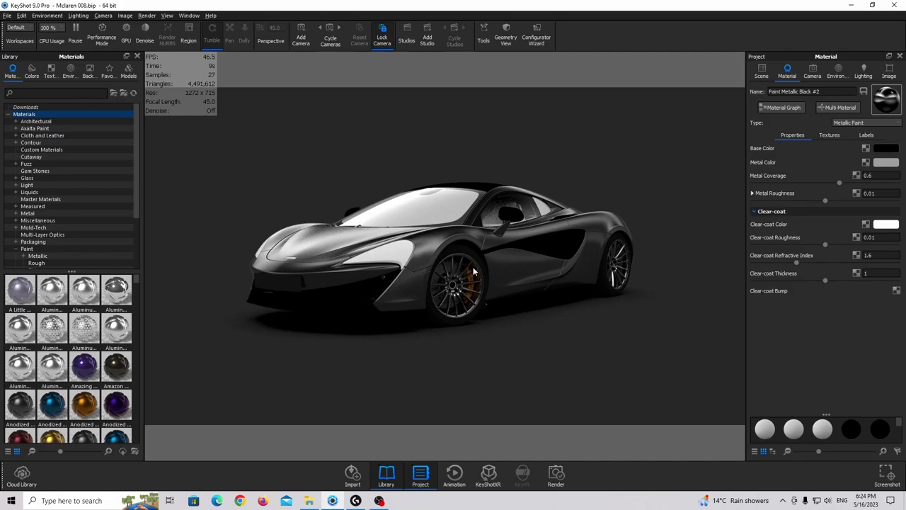
- Activate the Free Camera and show only the tire of the front wheel
{"action": "left_click", "coordinate": [812, 70]}
{"action": "left_click", "coordinate": [806, 89]}
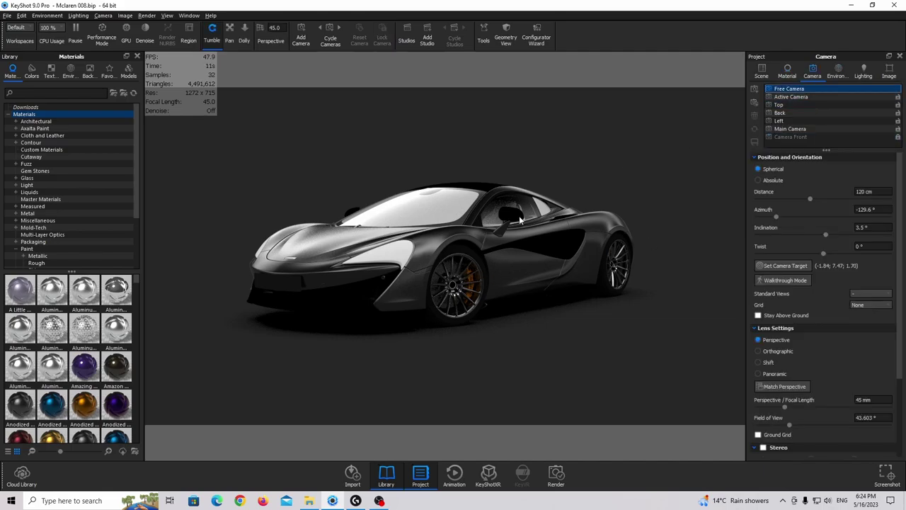
{"action": "scroll", "coordinate": [455, 283], "scroll_direction": "up", "scroll_amount": 10}
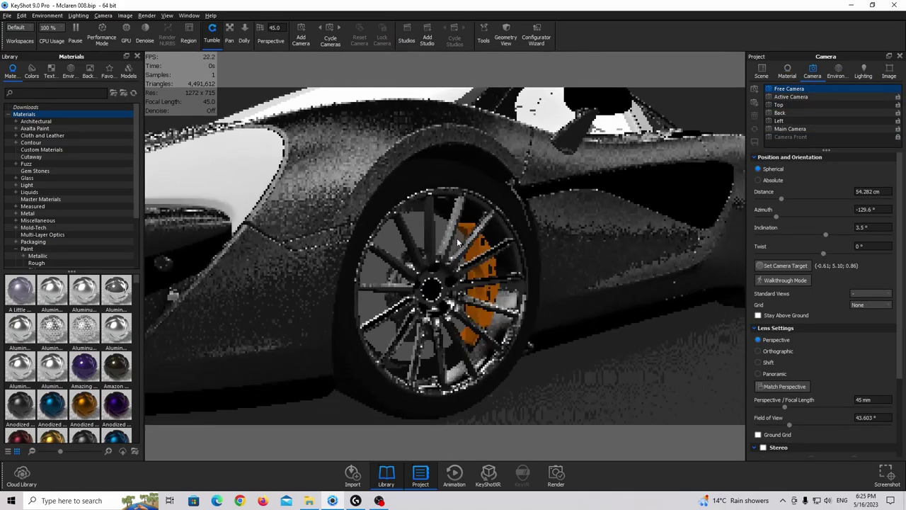
{"action": "scroll", "coordinate": [456, 238], "scroll_direction": "up", "scroll_amount": 2}
{"action": "right_click", "coordinate": [422, 150]}
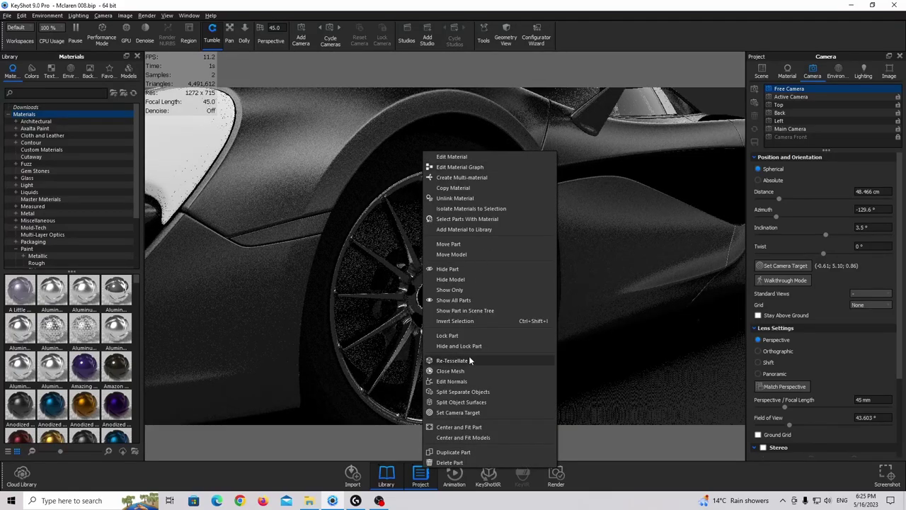
{"action": "left_click", "coordinate": [456, 290]}
{"action": "middle_click_drag", "start_coordinate": [400, 180], "coordinate": [406, 180]}
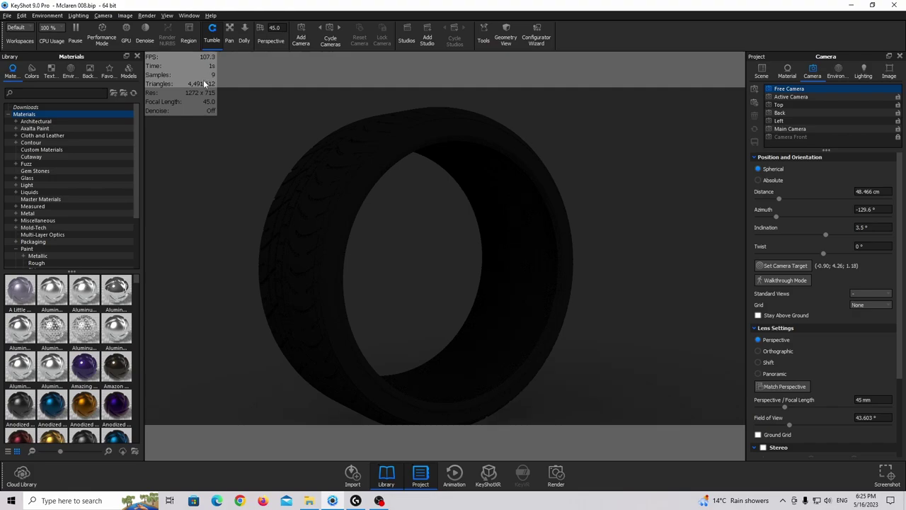
- Search the material library for "tire" and apply the Tire material to the isolated tire
{"action": "type", "text": "tire"}
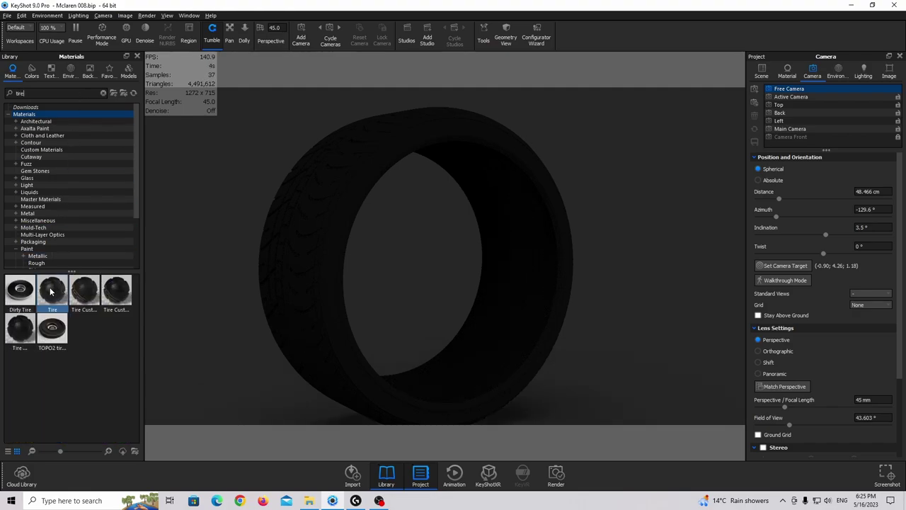
{"action": "left_click_drag", "start_coordinate": [53, 293], "coordinate": [317, 244]}
{"action": "left_click", "coordinate": [539, 260]}
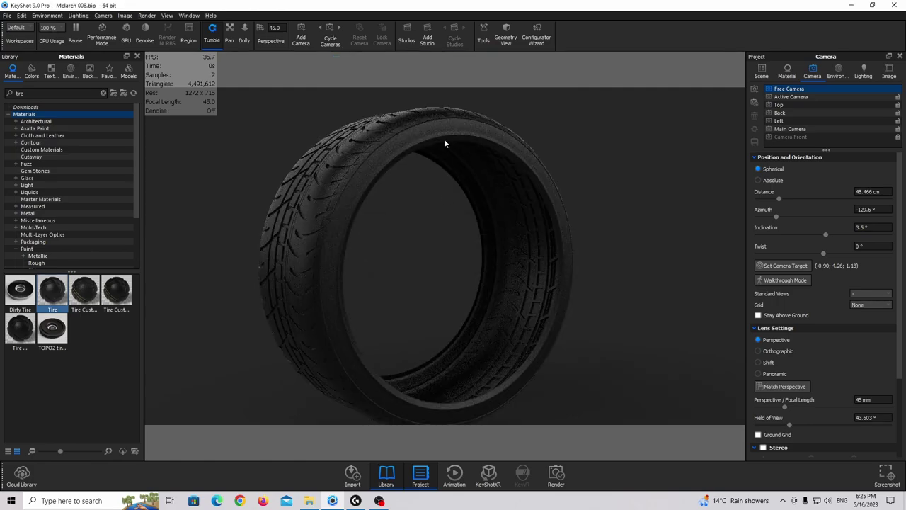
{"action": "scroll", "coordinate": [301, 212], "scroll_direction": "up", "scroll_amount": 3}
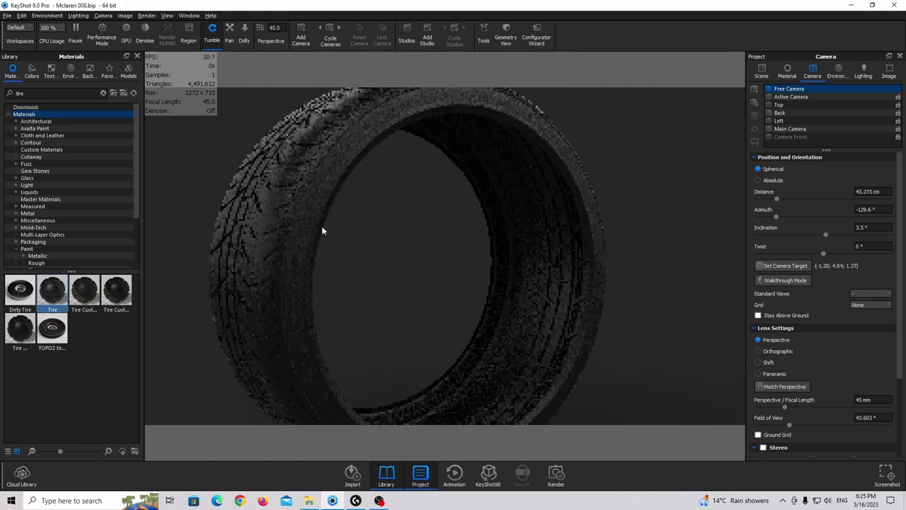
{"action": "scroll", "coordinate": [332, 231], "scroll_direction": "up", "scroll_amount": 3}
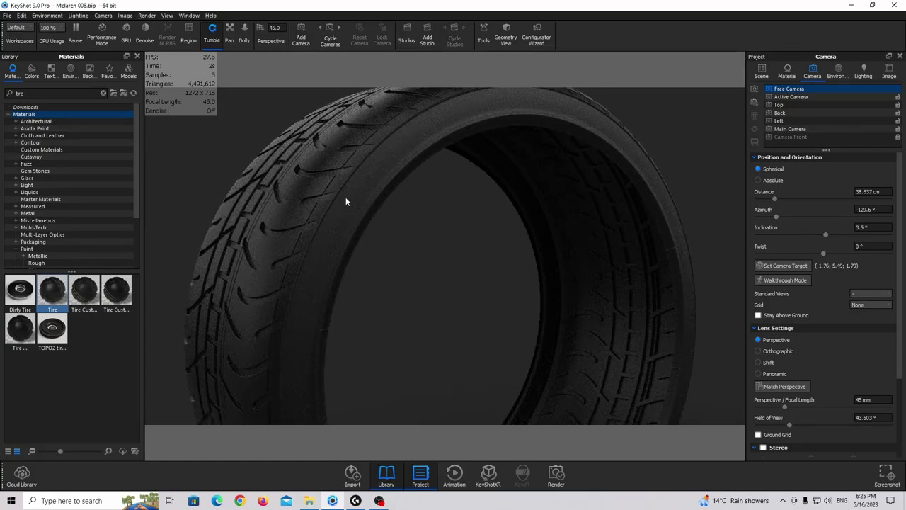
{"action": "scroll", "coordinate": [347, 198], "scroll_direction": "up", "scroll_amount": 3}
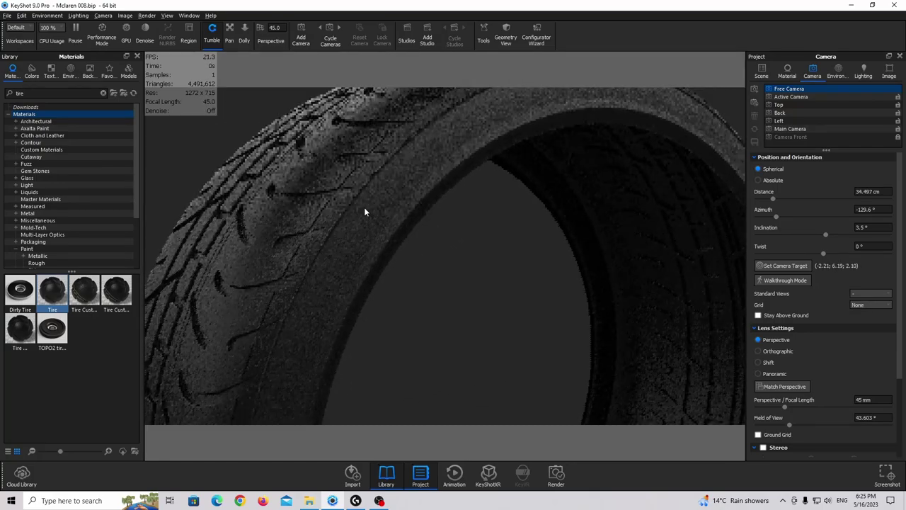
- Open the tire's material graph, add the 08_desposits_dust.png texture and connect it to the plastic's roughness
{"action": "double_click", "coordinate": [364, 208]}
{"action": "left_click", "coordinate": [782, 108]}
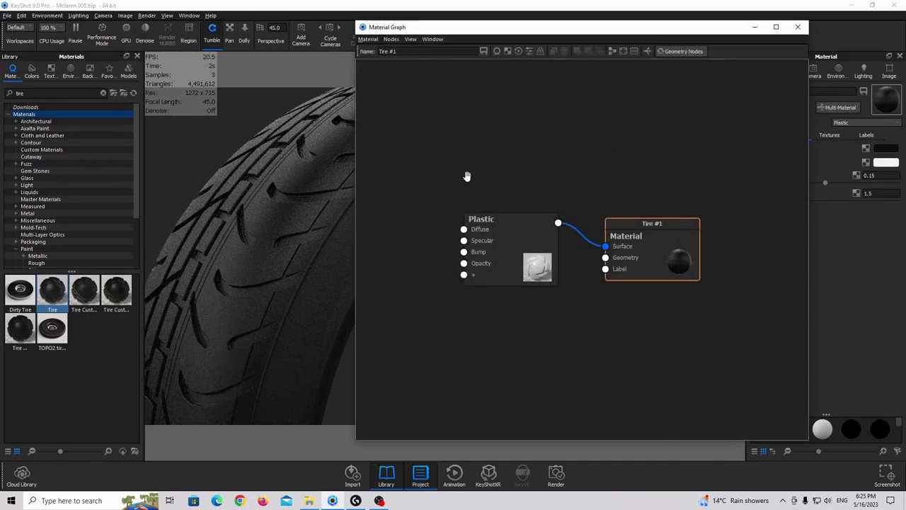
{"action": "key", "text": "alt+Tab"}
{"action": "left_click", "coordinate": [324, 174]}
{"action": "left_click_drag", "start_coordinate": [337, 213], "coordinate": [417, 258]}
{"action": "left_click_drag", "start_coordinate": [566, 234], "coordinate": [582, 215]}
{"action": "left_click_drag", "start_coordinate": [453, 257], "coordinate": [547, 220]}
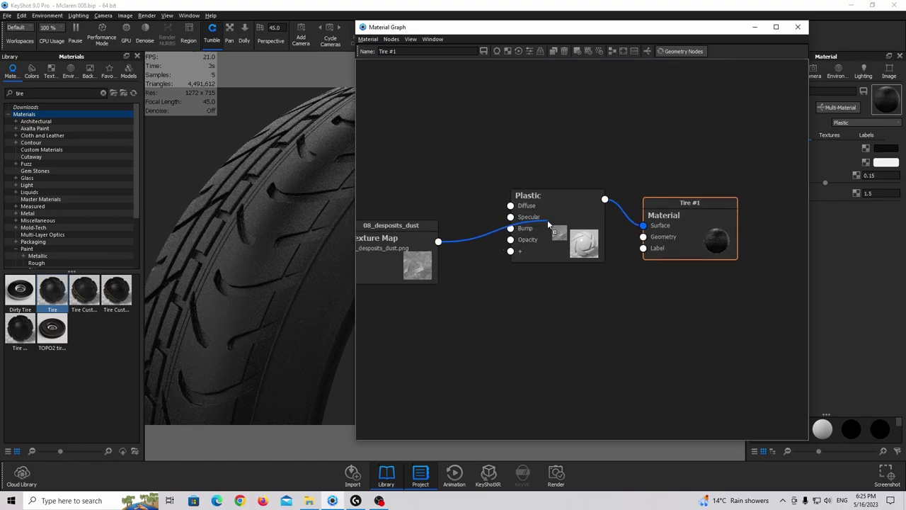
{"action": "left_click", "coordinate": [576, 245]}
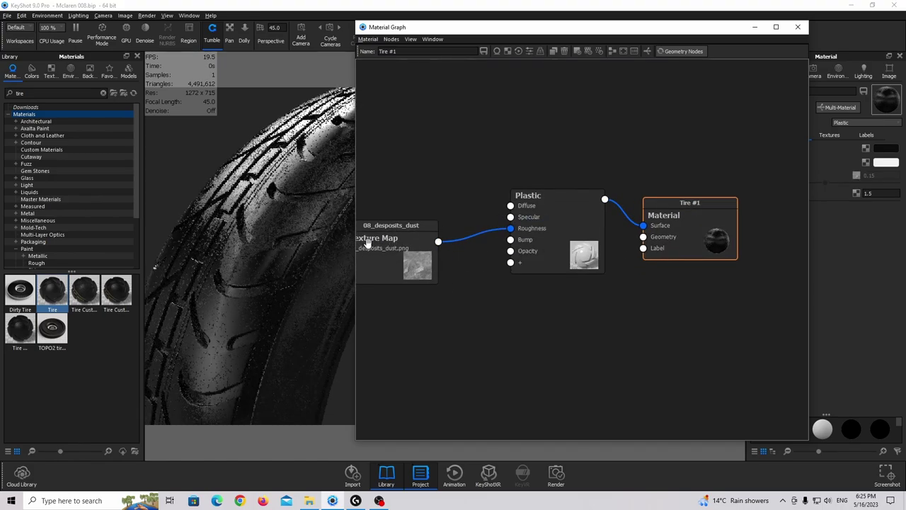
- Preview the roughness texture on its own, disable DPI-based sizing and set its linked width and height to 7 cm
{"action": "left_click_drag", "start_coordinate": [423, 255], "coordinate": [399, 241]}
{"action": "double_click", "coordinate": [396, 239]}
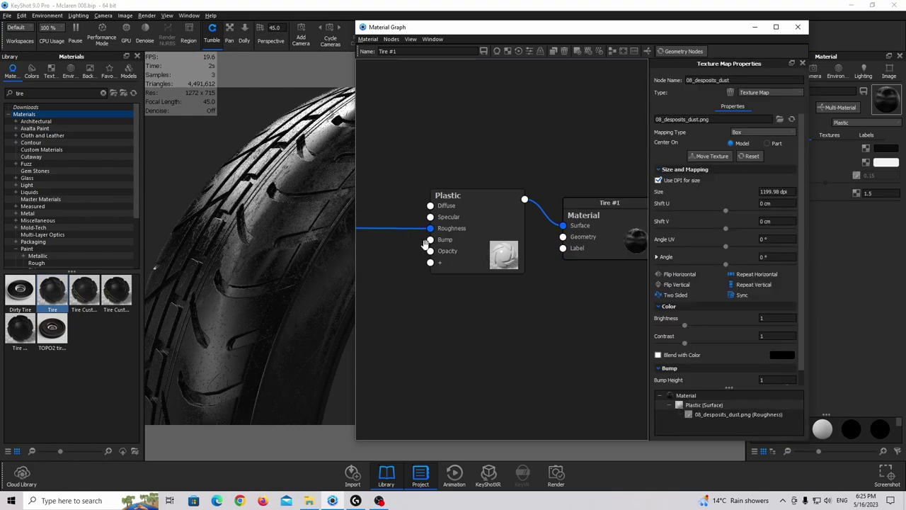
{"action": "scroll", "coordinate": [425, 245], "scroll_direction": "down", "scroll_amount": 3}
{"action": "left_click", "coordinate": [426, 245]}
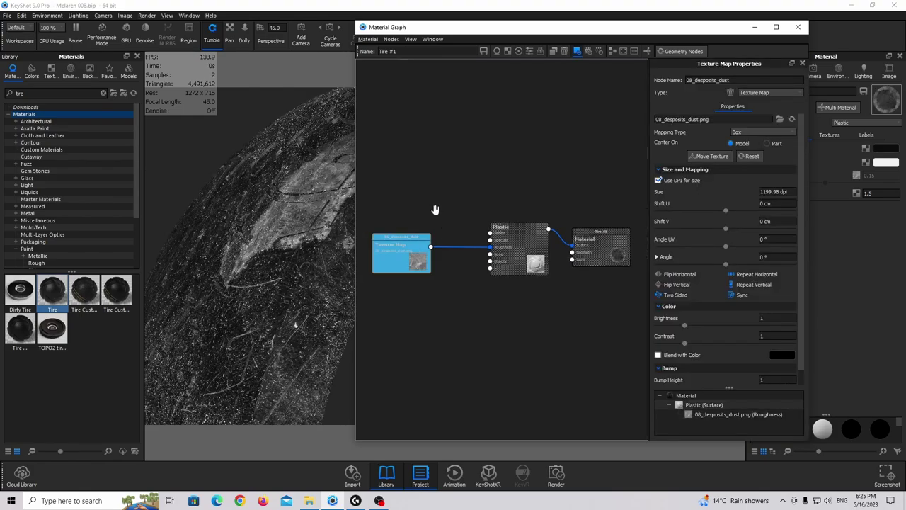
{"action": "left_click", "coordinate": [682, 179]}
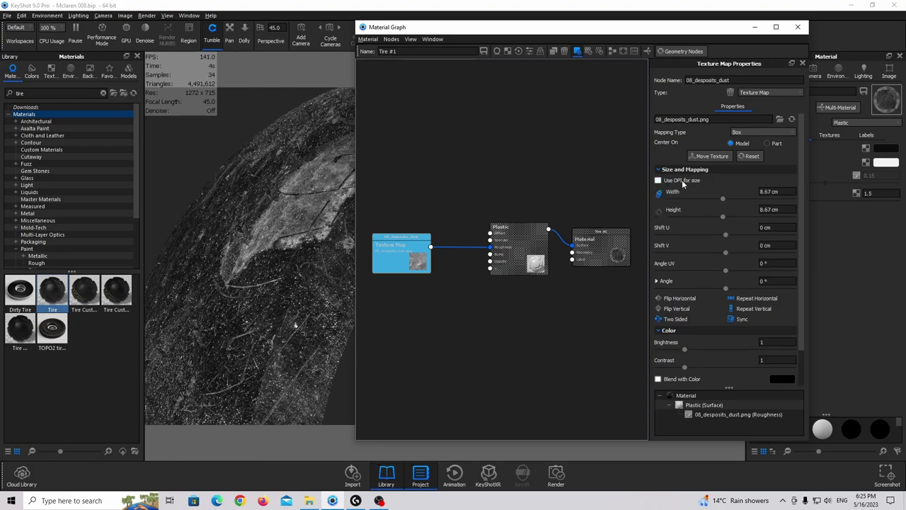
{"action": "left_click", "coordinate": [778, 192]}
{"action": "type", "text": "7"}
{"action": "key", "text": "Return"}
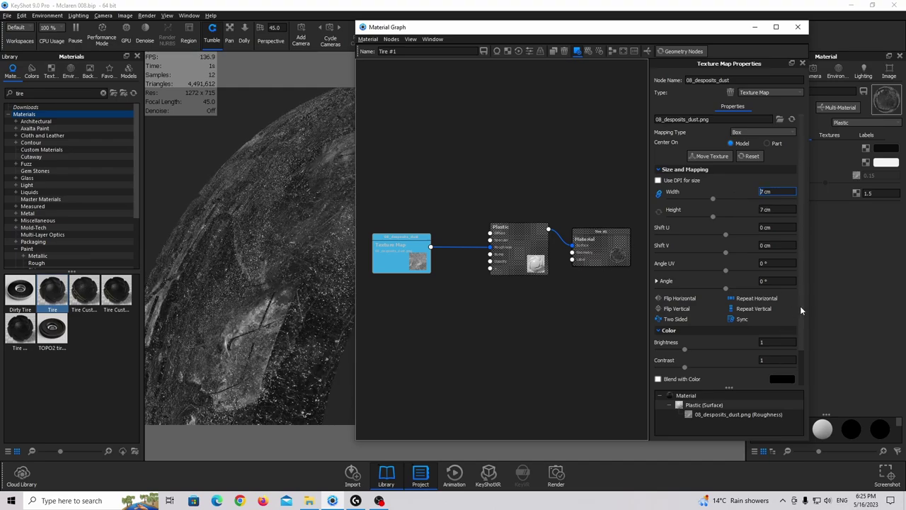
- Set the roughness texture's brightness to 5 and contrast to 0.8, and turn off its isolated preview
{"action": "scroll", "coordinate": [799, 306], "scroll_direction": "down", "scroll_amount": 1}
{"action": "left_click", "coordinate": [778, 303]}
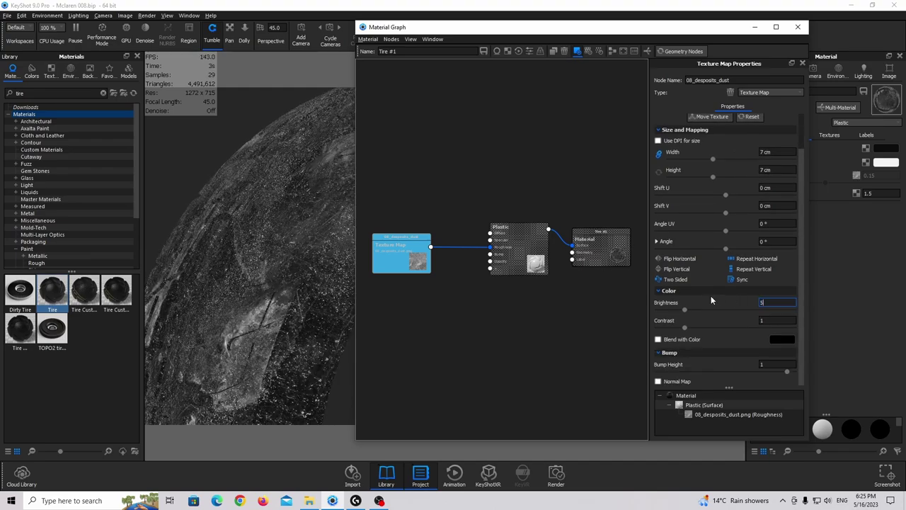
{"action": "type", "text": "5"}
{"action": "key", "text": "Return"}
{"action": "key", "text": "Tab"}
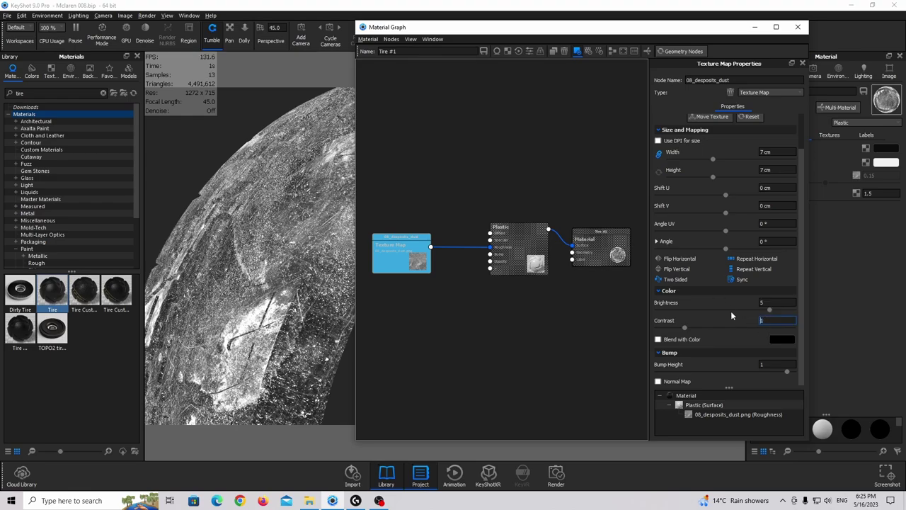
{"action": "type", "text": "0.8"}
{"action": "key", "text": "Return"}
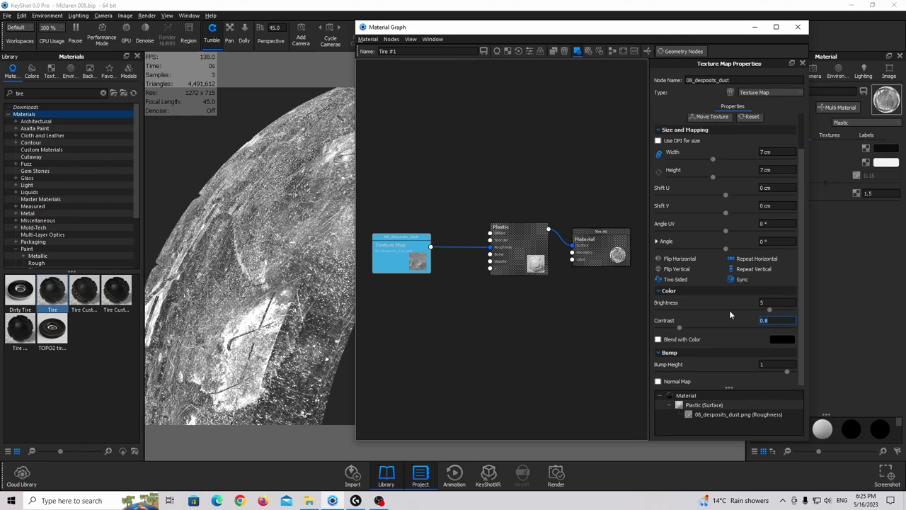
{"action": "left_click", "coordinate": [394, 250]}
{"action": "key", "text": "c"}
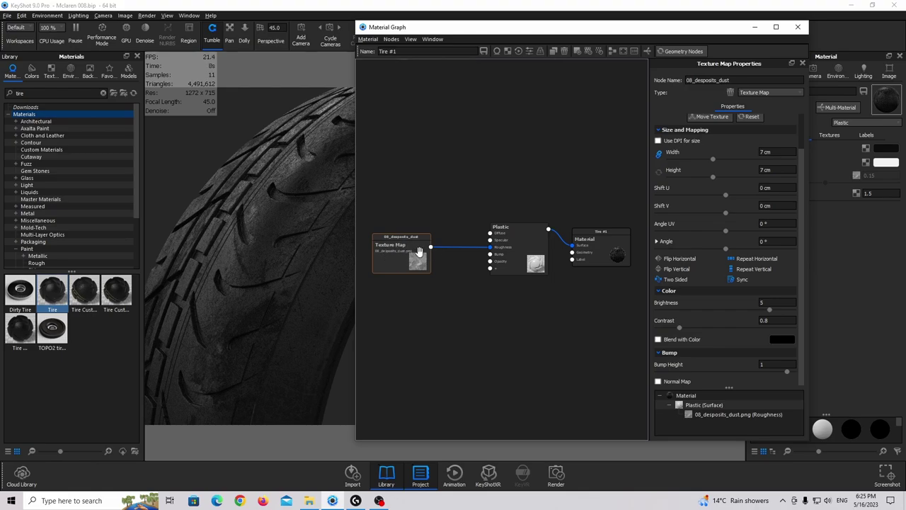
- Duplicate the dust texture map and connect the copy to the plastic's bump input
{"action": "left_click_drag", "start_coordinate": [407, 244], "coordinate": [532, 256], "text": "alt"}
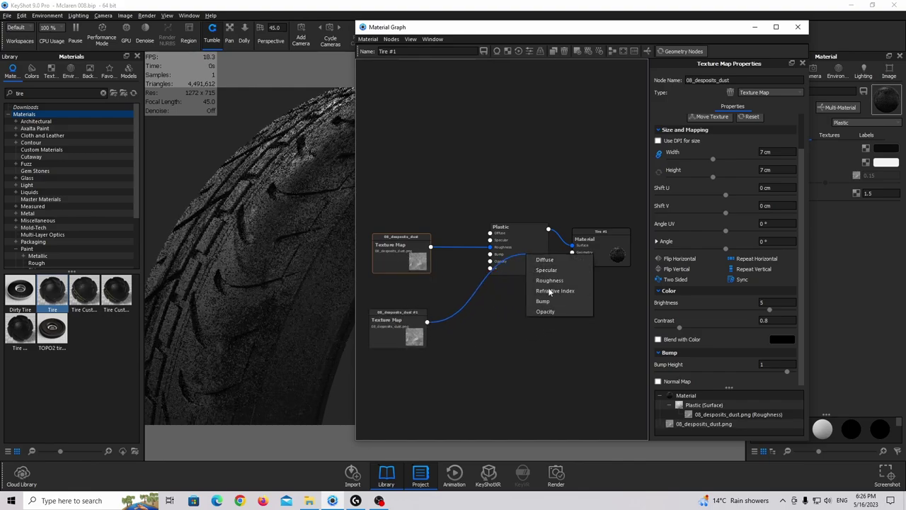
{"action": "left_click", "coordinate": [542, 301]}
{"action": "left_click_drag", "start_coordinate": [387, 319], "coordinate": [402, 313]}
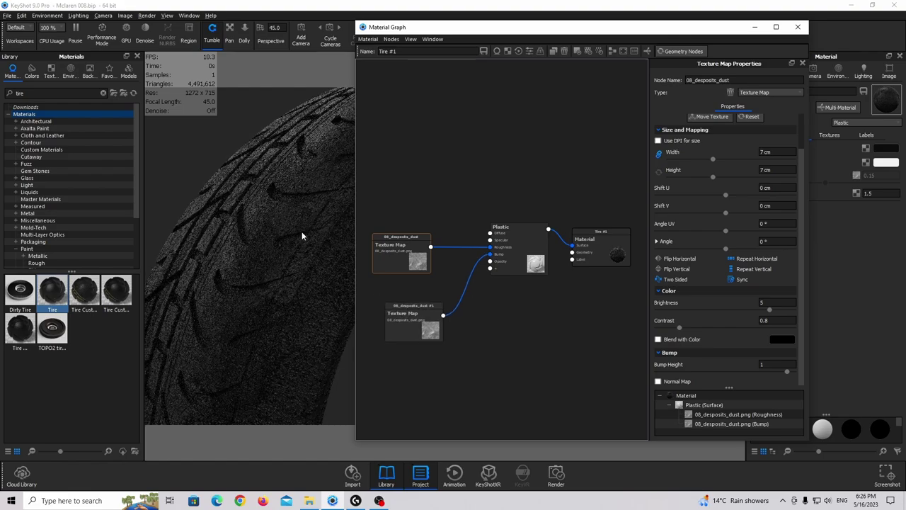
{"action": "left_click_drag", "start_coordinate": [292, 231], "coordinate": [179, 345]}
{"action": "left_click_drag", "start_coordinate": [423, 315], "coordinate": [407, 301]}
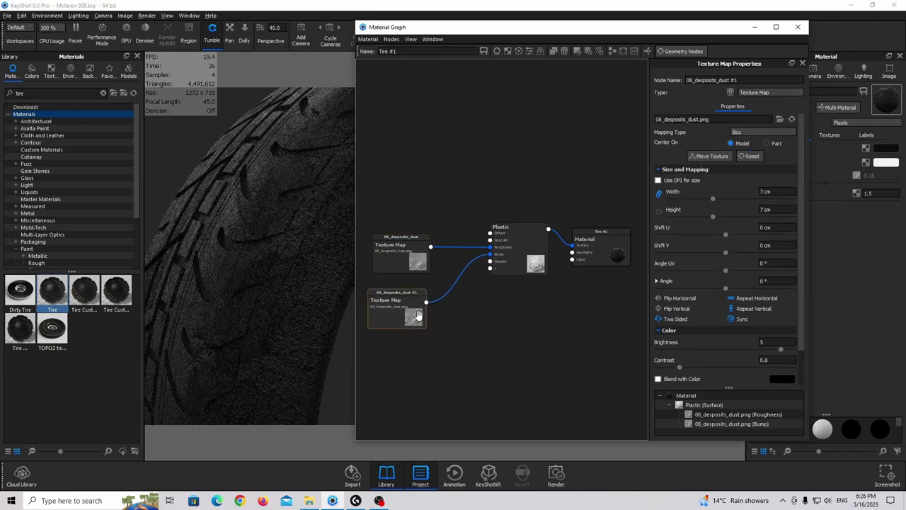
- Reset the bump texture's brightness and contrast to 1
{"action": "left_click", "coordinate": [772, 342]}
{"action": "key", "text": "Return"}
{"action": "left_click", "coordinate": [794, 263]}
{"action": "double_click", "coordinate": [414, 259]}
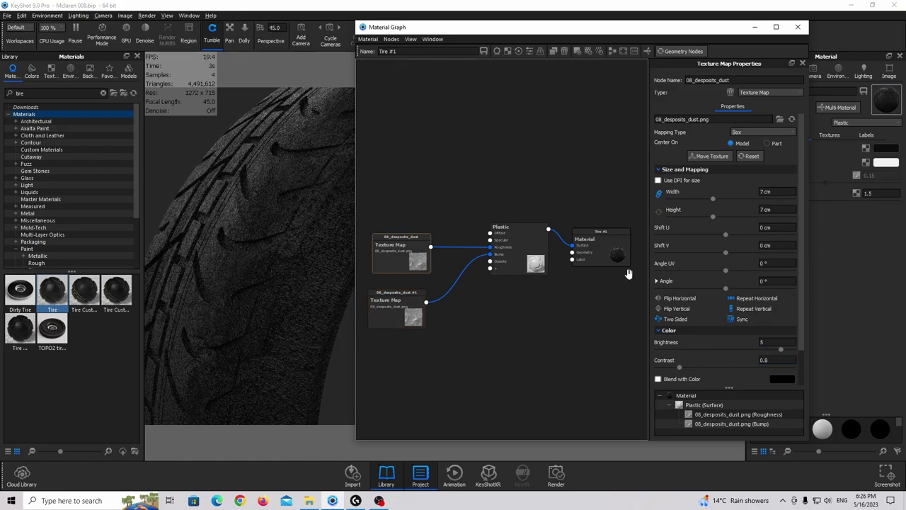
{"action": "double_click", "coordinate": [382, 295]}
{"action": "scroll", "coordinate": [799, 315], "scroll_direction": "down", "scroll_amount": 2}
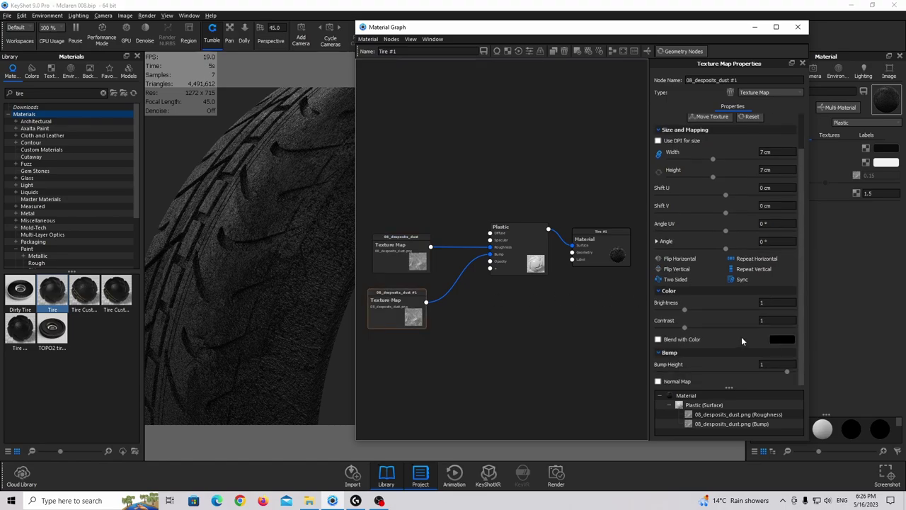
- Try a brightness of 2 on the bump texture and return it to 1
{"action": "left_click", "coordinate": [788, 302]}
{"action": "type", "text": "2"}
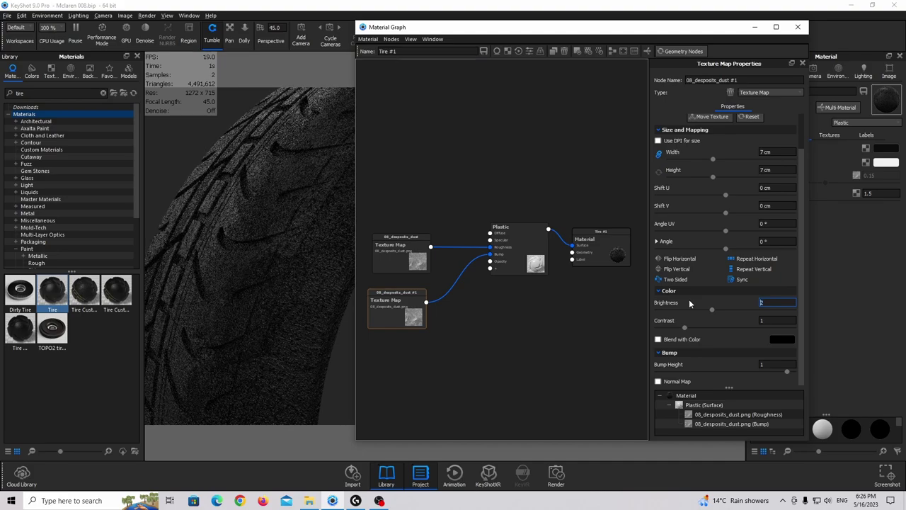
{"action": "key", "text": "BackSpace"}
{"action": "type", "text": "1"}
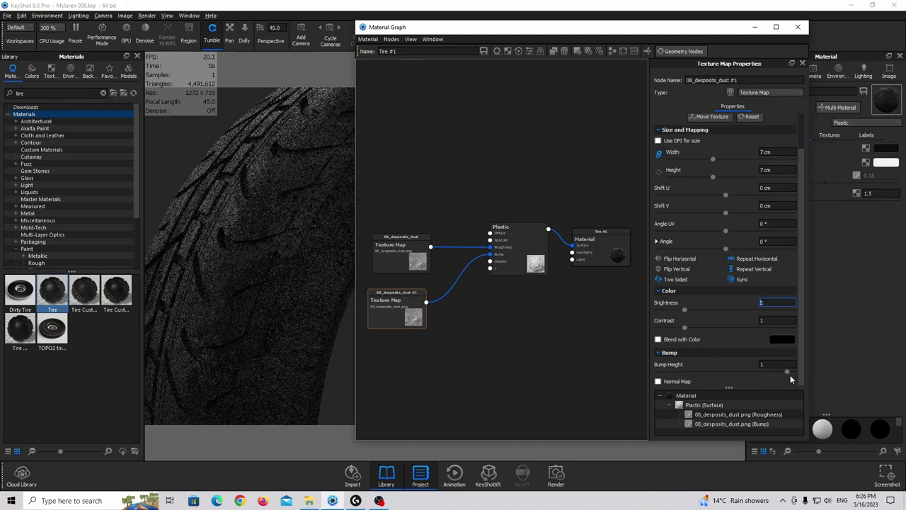
- Lower the bump texture's bump height to 0.05
{"action": "left_click", "coordinate": [787, 363]}
{"action": "key", "text": "BackSpace"}
{"action": "type", "text": "0.1"}
{"action": "key", "text": "Return"}
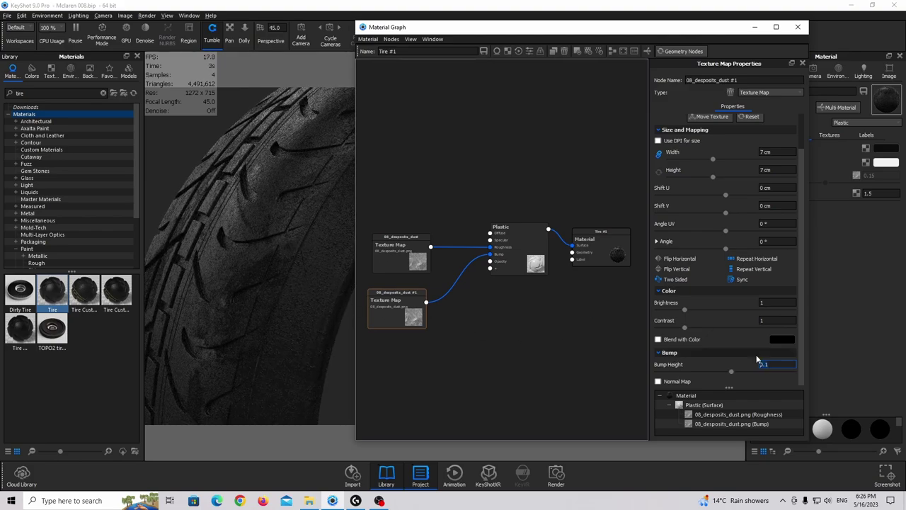
{"action": "type", "text": "1"}
{"action": "key", "text": "Return"}
{"action": "type", "text": "5"}
{"action": "key", "text": "Return"}
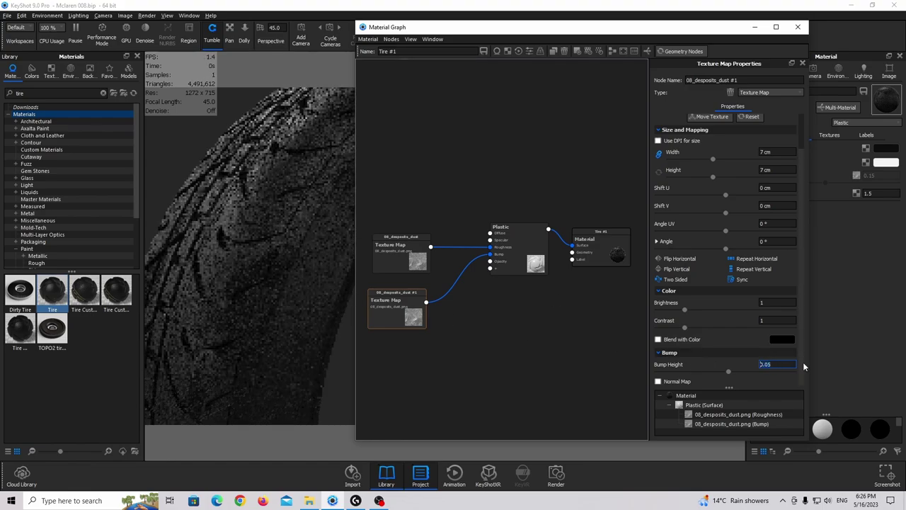
- Add another Tire material from the library to the graph and connect it to the tire material as a label
{"action": "left_click_drag", "start_coordinate": [417, 260], "coordinate": [404, 255]}
{"action": "left_click_drag", "start_coordinate": [412, 300], "coordinate": [414, 297]}
{"action": "left_click_drag", "start_coordinate": [332, 241], "coordinate": [244, 233]}
{"action": "scroll", "coordinate": [261, 235], "scroll_direction": "down", "scroll_amount": 3}
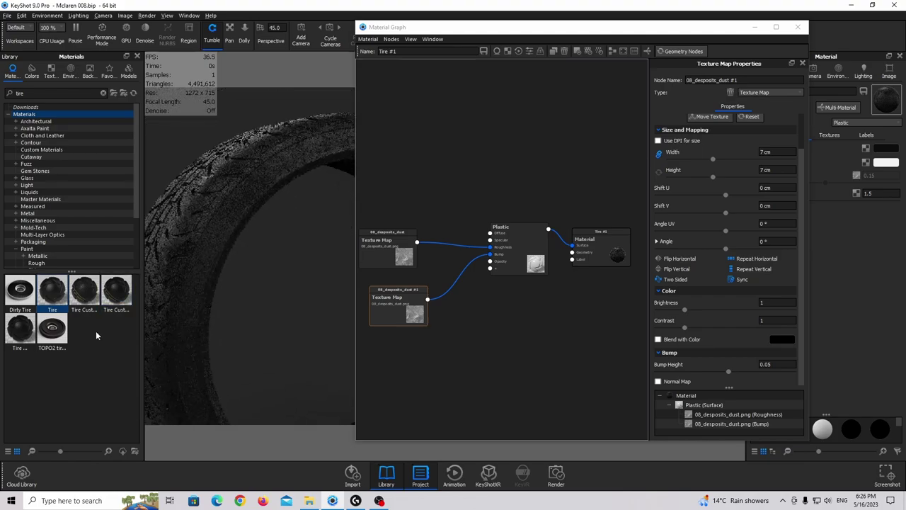
{"action": "left_click_drag", "start_coordinate": [59, 297], "coordinate": [499, 331]}
{"action": "left_click_drag", "start_coordinate": [577, 282], "coordinate": [612, 247]}
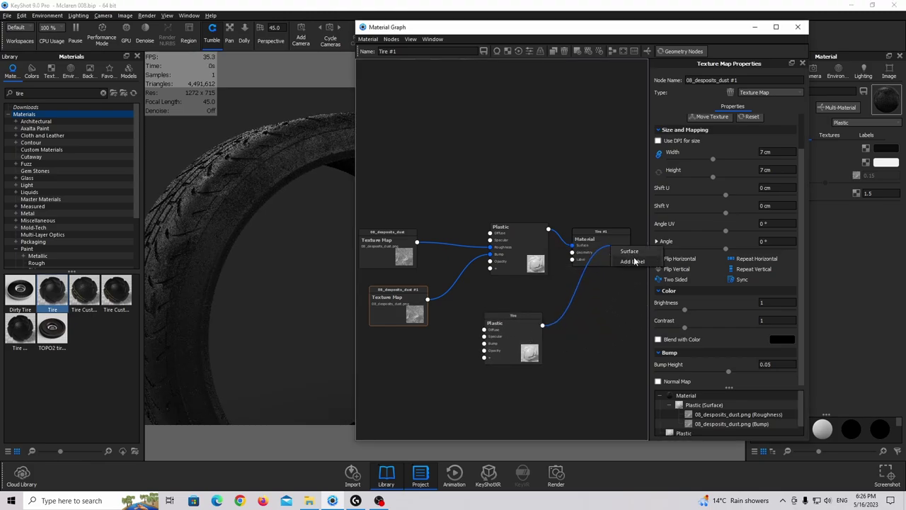
{"action": "left_click", "coordinate": [620, 262]}
{"action": "left_click_drag", "start_coordinate": [488, 347], "coordinate": [492, 344]}
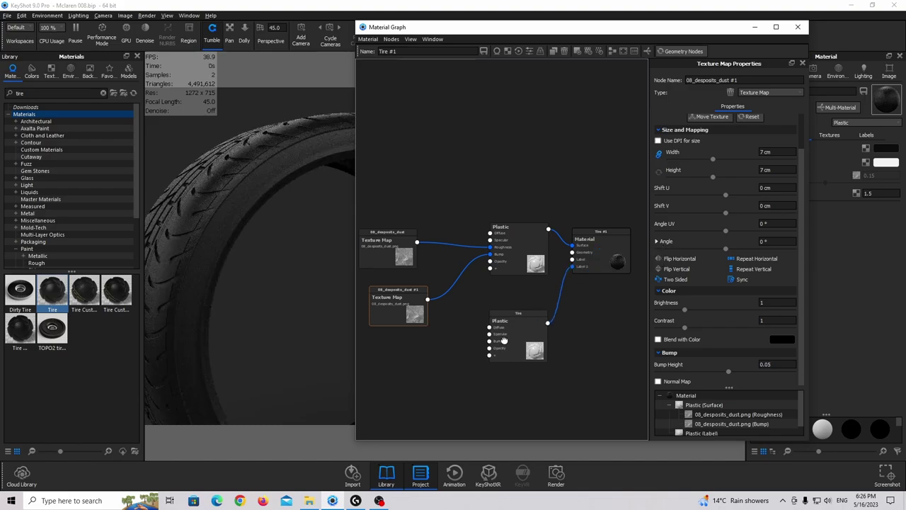
- Try pure red (#FF0000) as the label plastic's diffuse color
{"action": "left_click", "coordinate": [515, 332]}
{"action": "left_click", "coordinate": [787, 119]}
{"action": "left_click", "coordinate": [574, 142]}
{"action": "left_click_drag", "start_coordinate": [602, 128], "coordinate": [620, 107]}
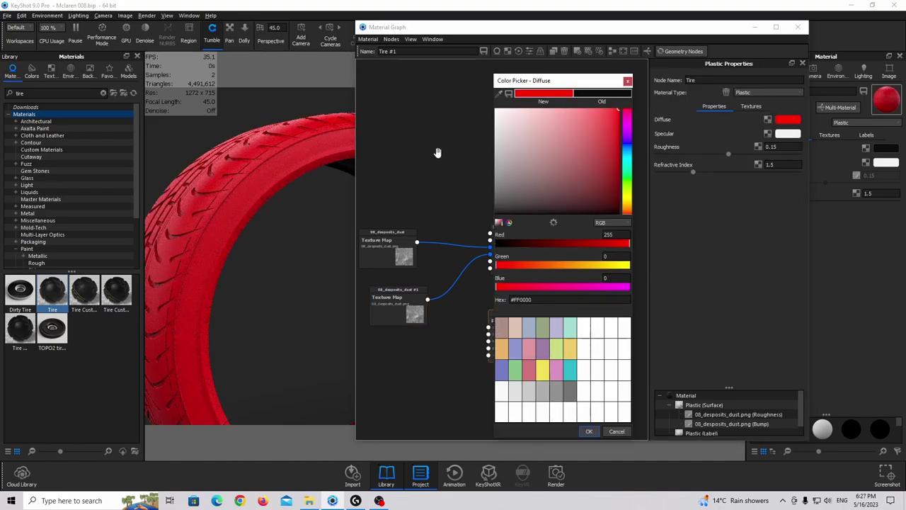
{"action": "left_click", "coordinate": [617, 431]}
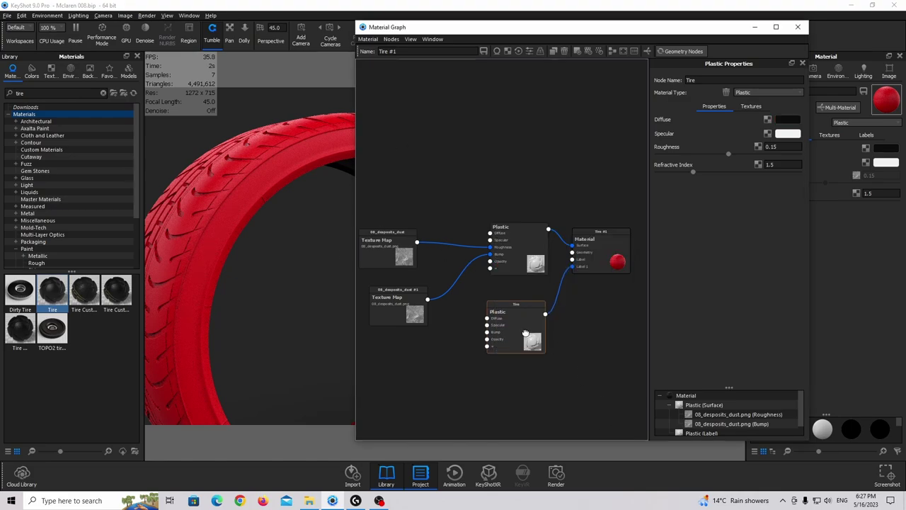
- Add the Texture 002.png image from the file explorer to the graph and connect it to the label plastic's opacity
{"action": "left_click_drag", "start_coordinate": [511, 335], "coordinate": [518, 335]}
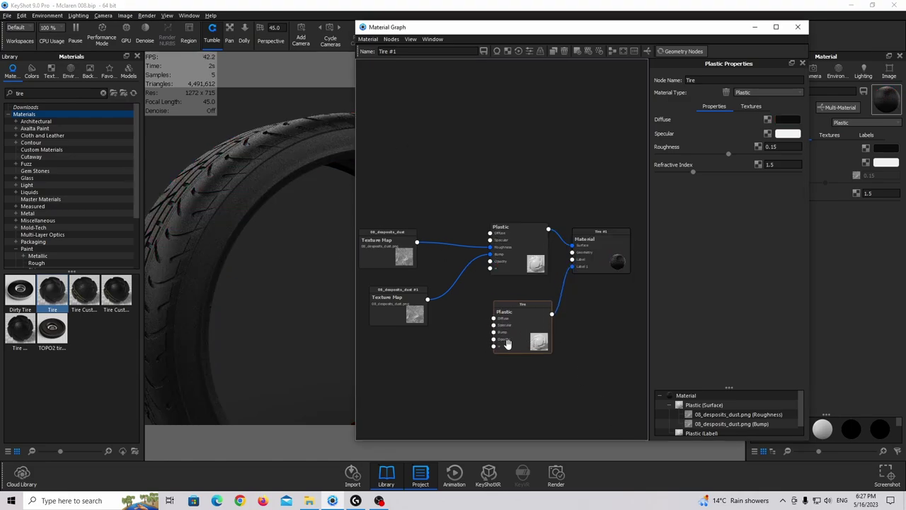
{"action": "left_click", "coordinate": [309, 500]}
{"action": "left_click_drag", "start_coordinate": [532, 166], "coordinate": [406, 360]}
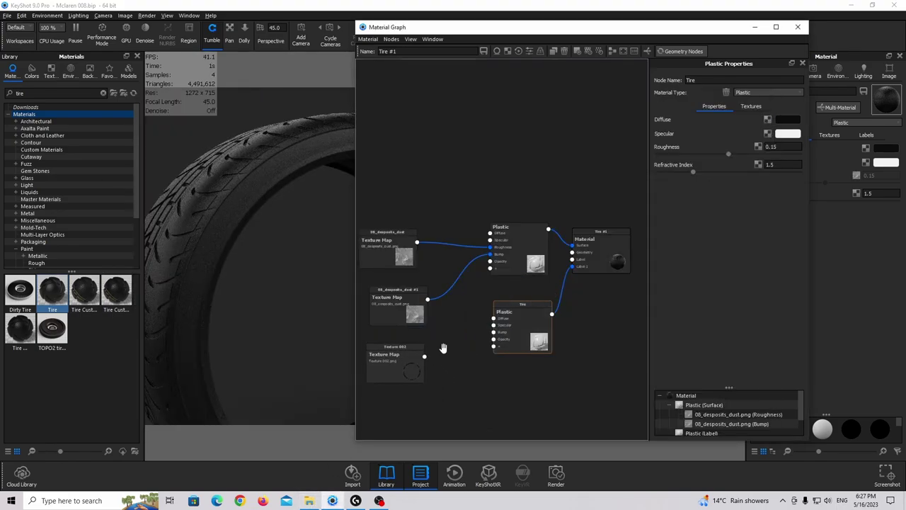
{"action": "left_click_drag", "start_coordinate": [415, 318], "coordinate": [403, 316]}
{"action": "left_click_drag", "start_coordinate": [420, 357], "coordinate": [529, 335]}
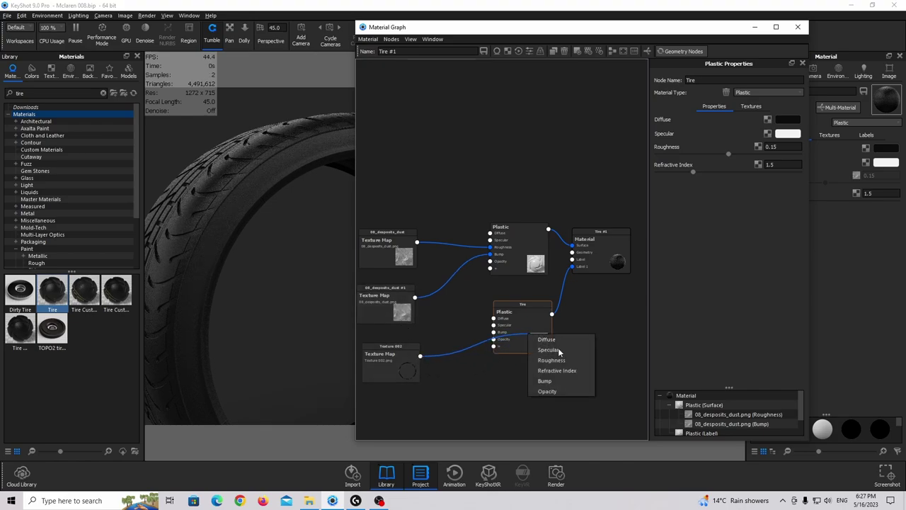
{"action": "left_click", "coordinate": [546, 391]}
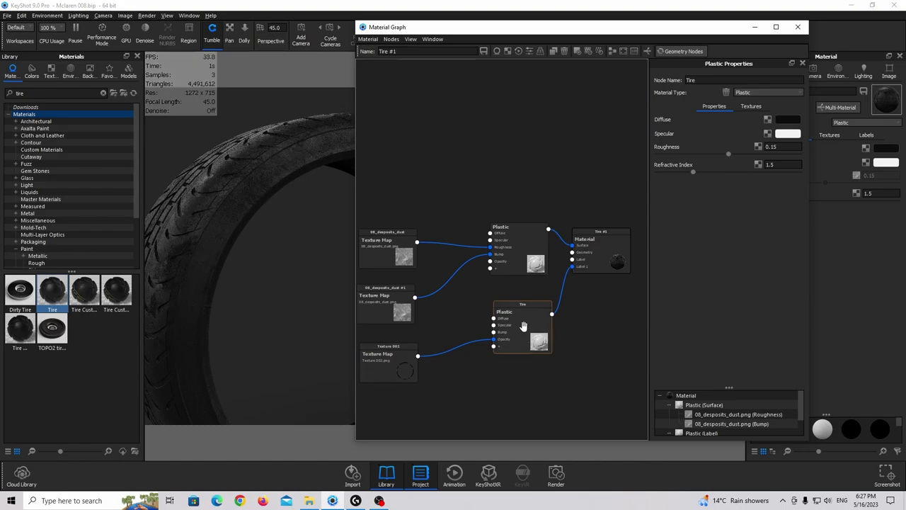
- Set the label plastic's diffuse color to pure red (#FF0000)
{"action": "left_click", "coordinate": [789, 119]}
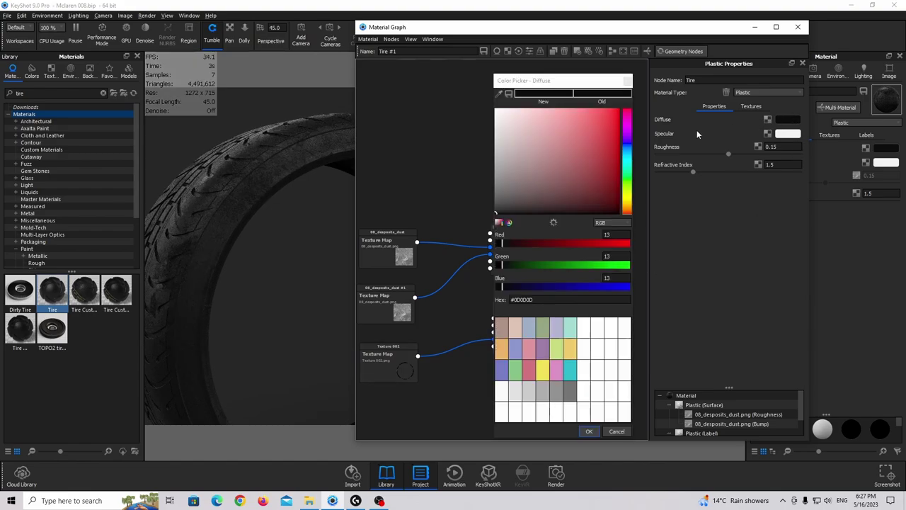
{"action": "left_click", "coordinate": [618, 111]}
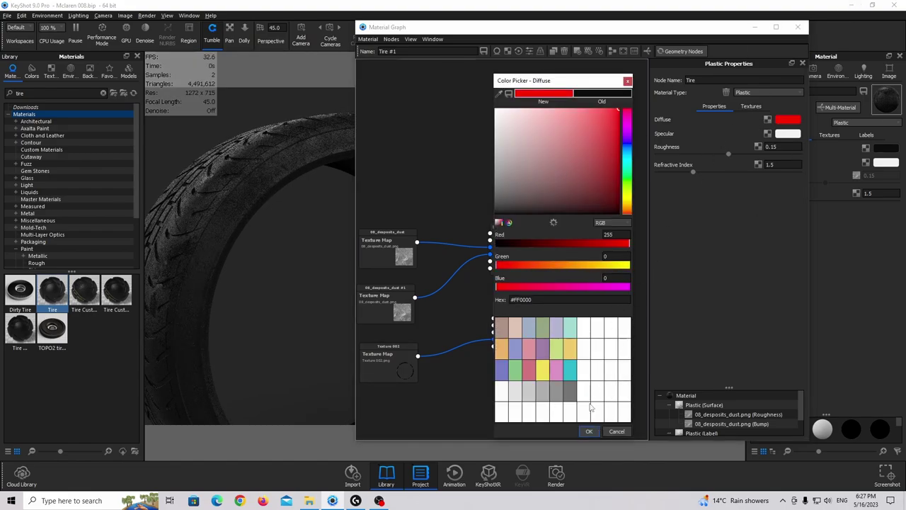
{"action": "left_click", "coordinate": [589, 431]}
- Set the opacity map mode of the label plastic's Texture 002 to Alpha
{"action": "left_click_drag", "start_coordinate": [397, 359], "coordinate": [400, 361]}
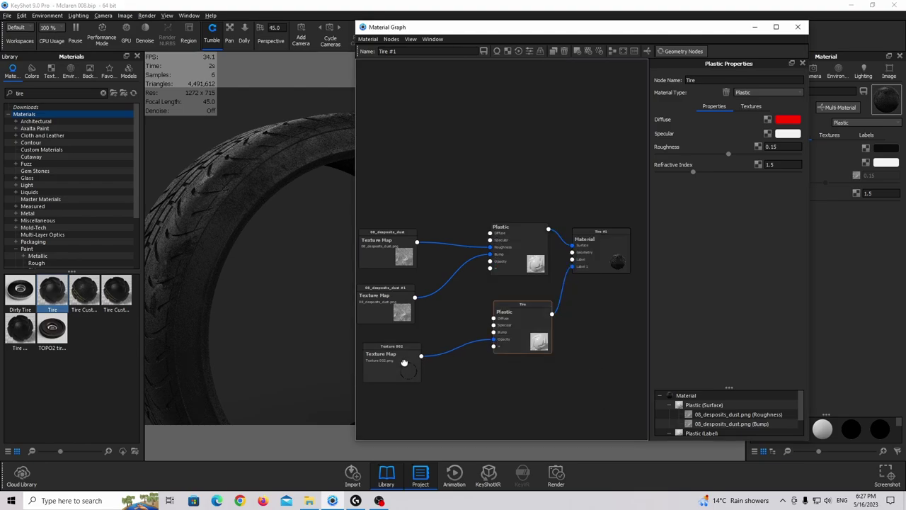
{"action": "left_click", "coordinate": [401, 361]}
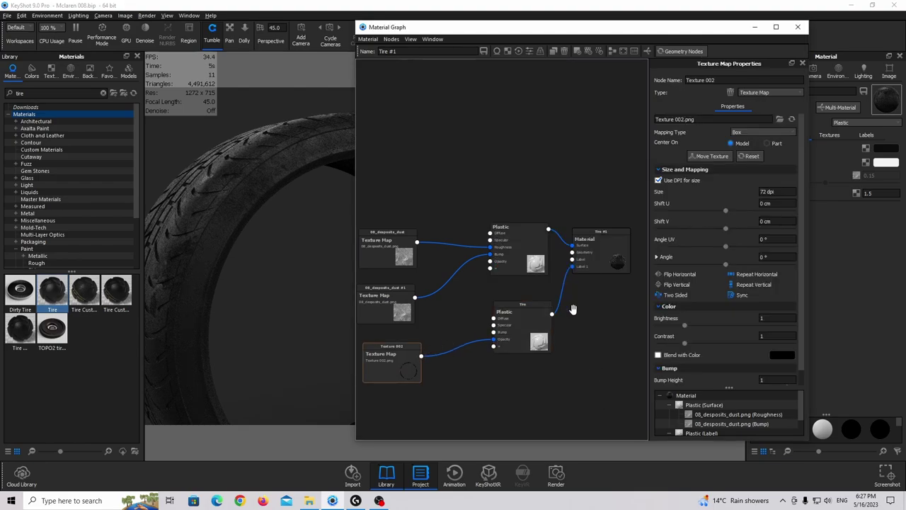
{"action": "left_click", "coordinate": [535, 312]}
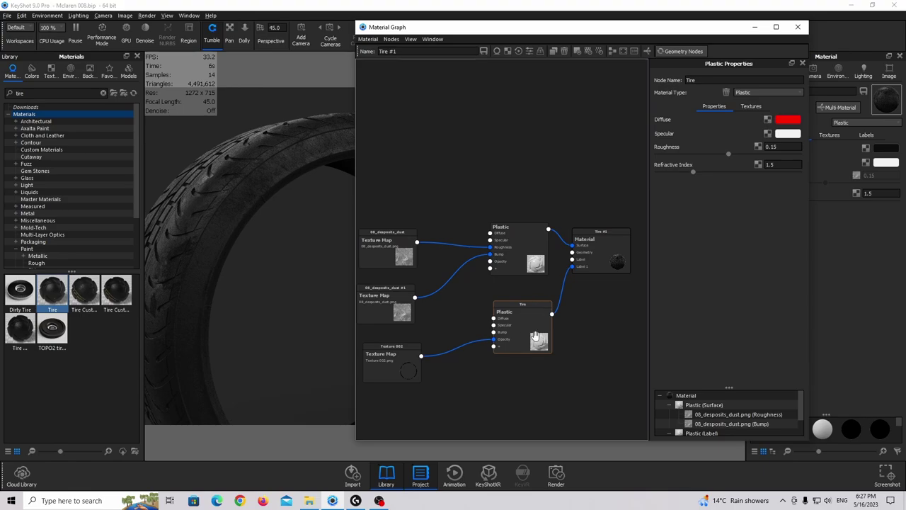
{"action": "left_click", "coordinate": [748, 109]}
{"action": "left_click", "coordinate": [767, 190]}
{"action": "left_click", "coordinate": [750, 201]}
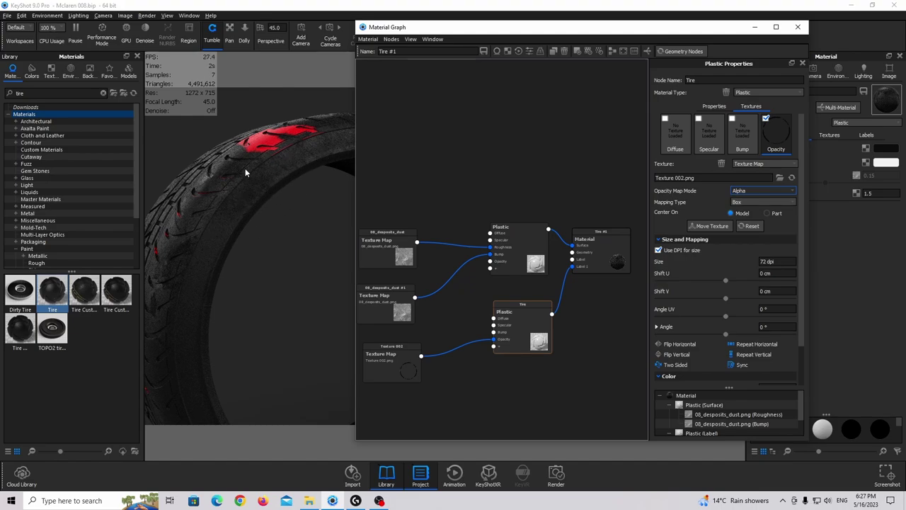
- Set the label's Texture 002 map to planar mapping and fit it to the X axis of the tire part
{"action": "left_click", "coordinate": [401, 363]}
{"action": "left_click_drag", "start_coordinate": [401, 362], "coordinate": [396, 362]}
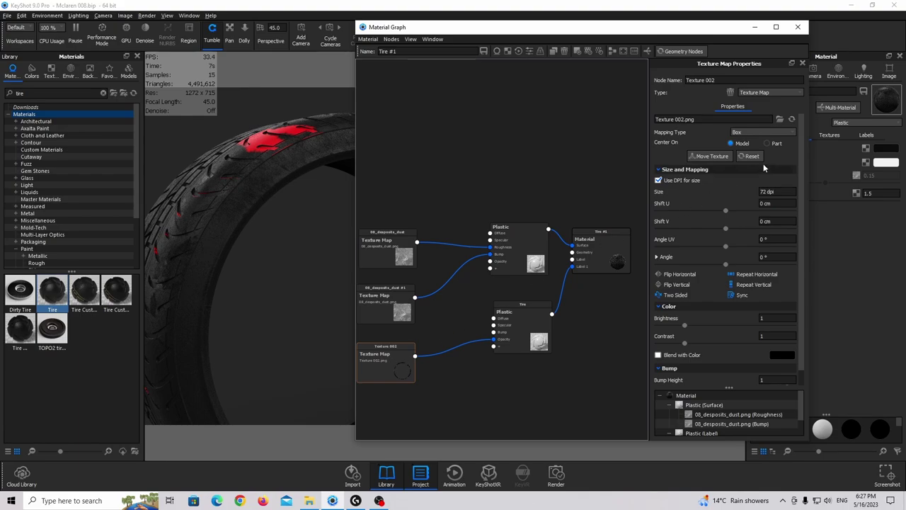
{"action": "left_click", "coordinate": [760, 132]}
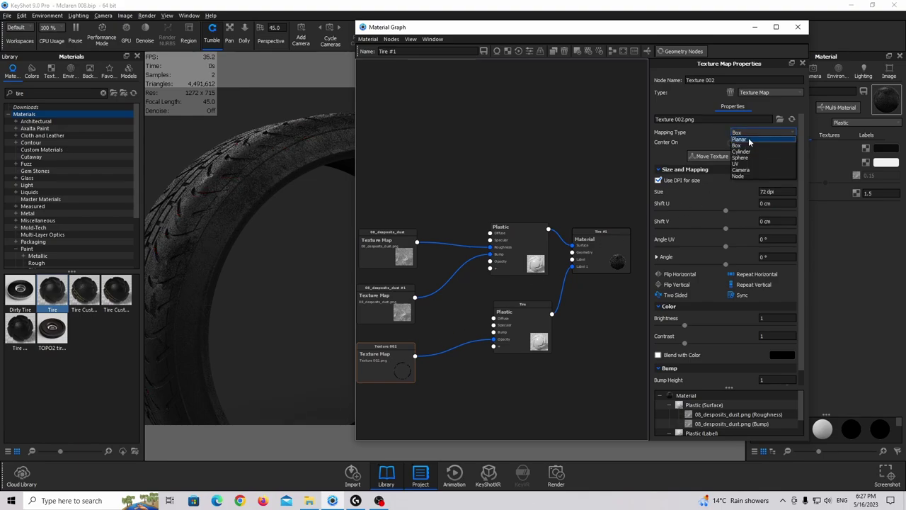
{"action": "left_click", "coordinate": [749, 142]}
{"action": "left_click", "coordinate": [713, 156]}
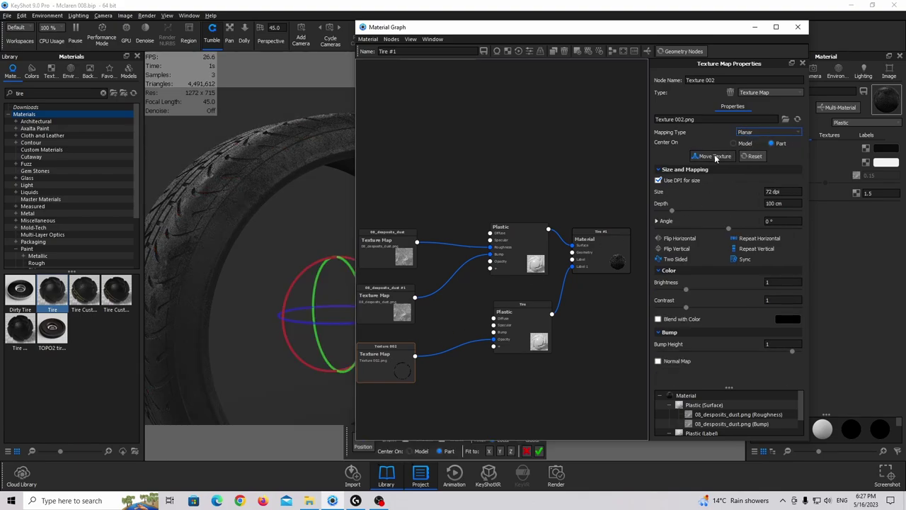
{"action": "left_click", "coordinate": [490, 452]}
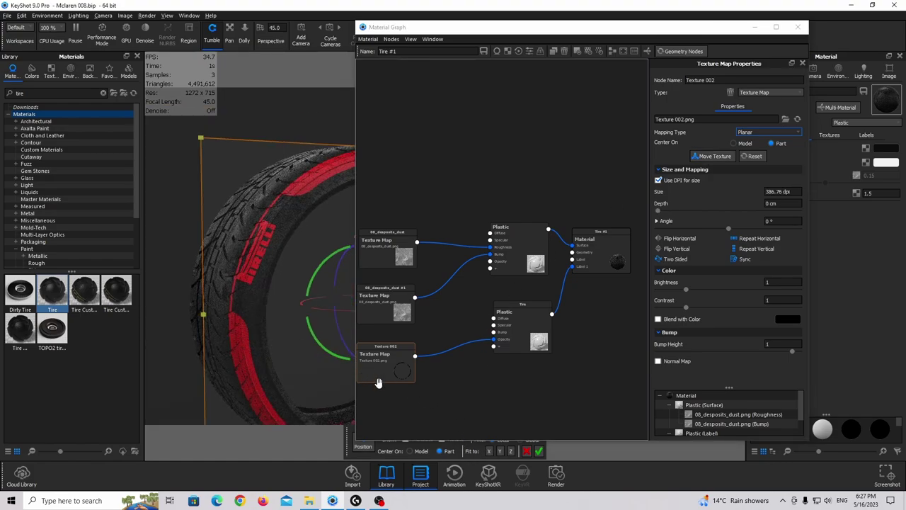
{"action": "left_click", "coordinate": [539, 451]}
- Switch Texture 002 from DPI sizing to a width of about 9.06 cm and turn off its Sync and repeat options
{"action": "left_click_drag", "start_coordinate": [333, 375], "coordinate": [213, 337]}
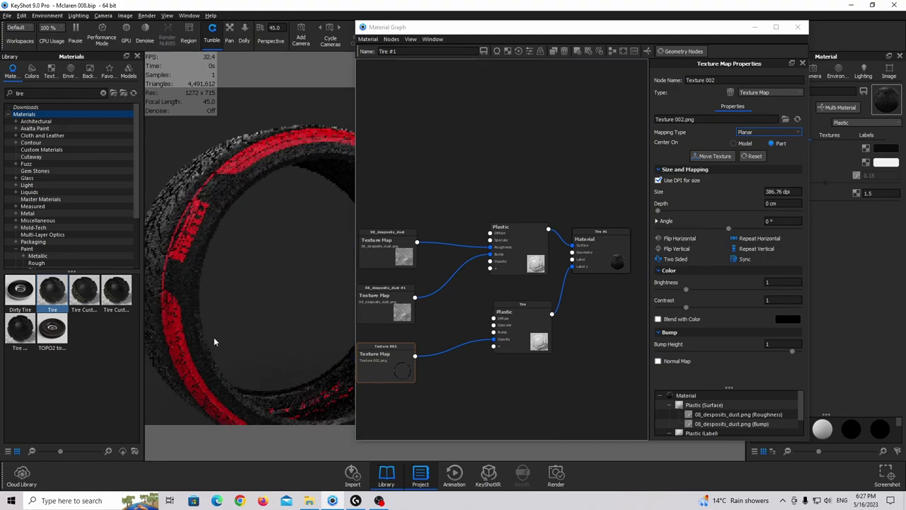
{"action": "left_click", "coordinate": [685, 179]}
{"action": "left_click_drag", "start_coordinate": [712, 196], "coordinate": [705, 192]}
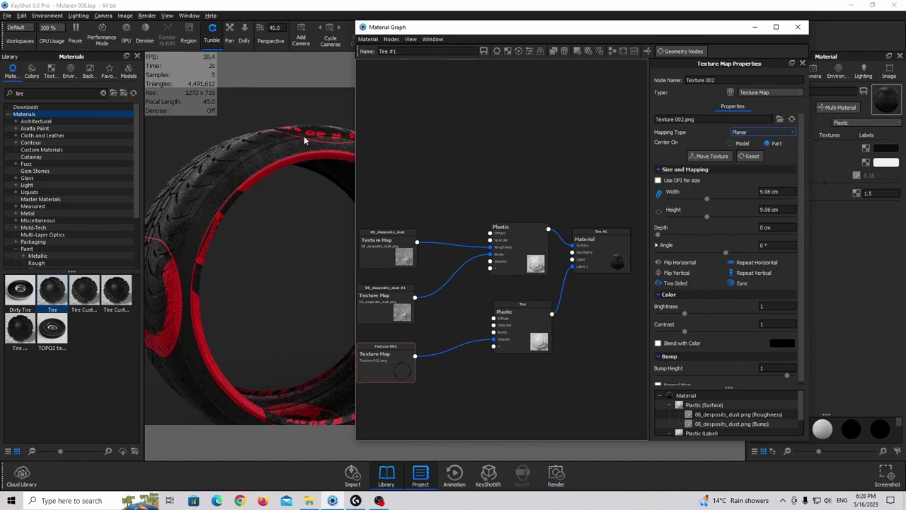
{"action": "left_click", "coordinate": [731, 283]}
{"action": "left_click", "coordinate": [731, 262]}
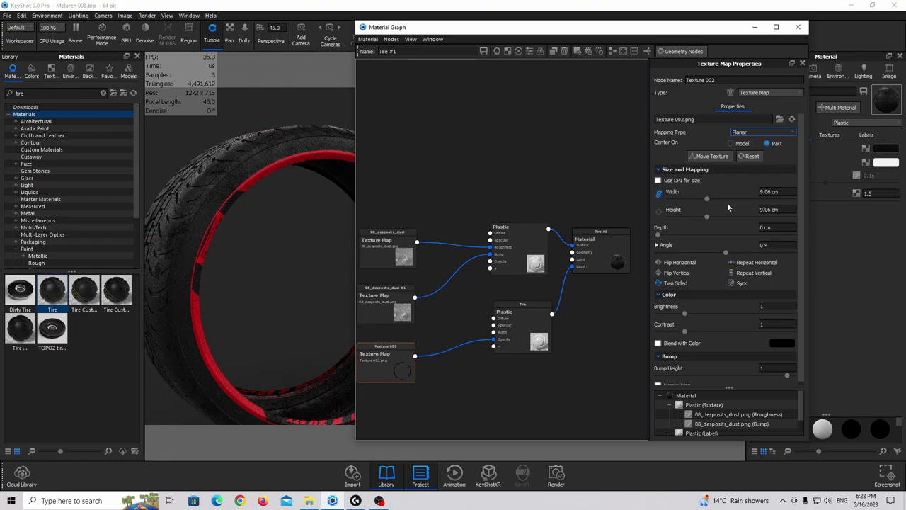
- Set the width of Texture 002 to 9.97 cm with linked height so the lettering fits the tire sidewall
{"action": "left_click_drag", "start_coordinate": [706, 201], "coordinate": [709, 201]}
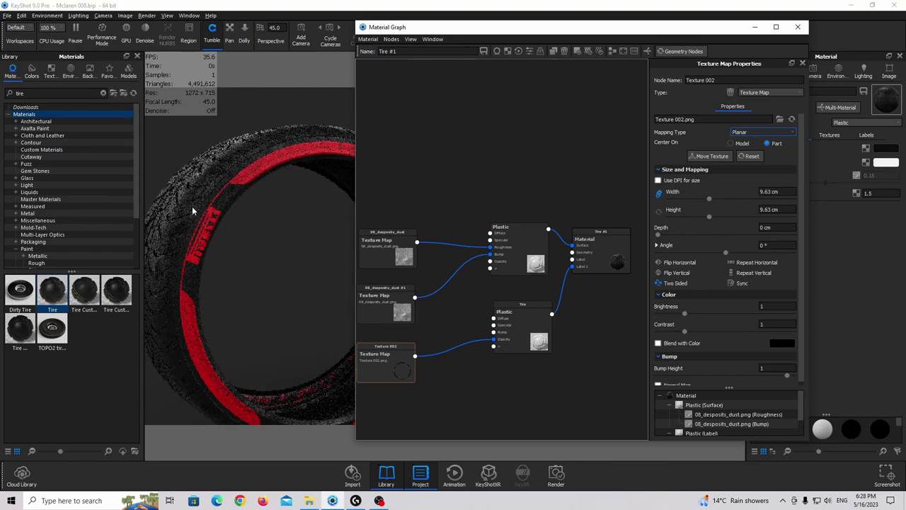
{"action": "left_click_drag", "start_coordinate": [711, 203], "coordinate": [708, 201]}
{"action": "left_click_drag", "start_coordinate": [766, 191], "coordinate": [813, 194]}
{"action": "key", "text": "BackSpace"}
{"action": "type", "text": "9"}
{"action": "key", "text": "Return"}
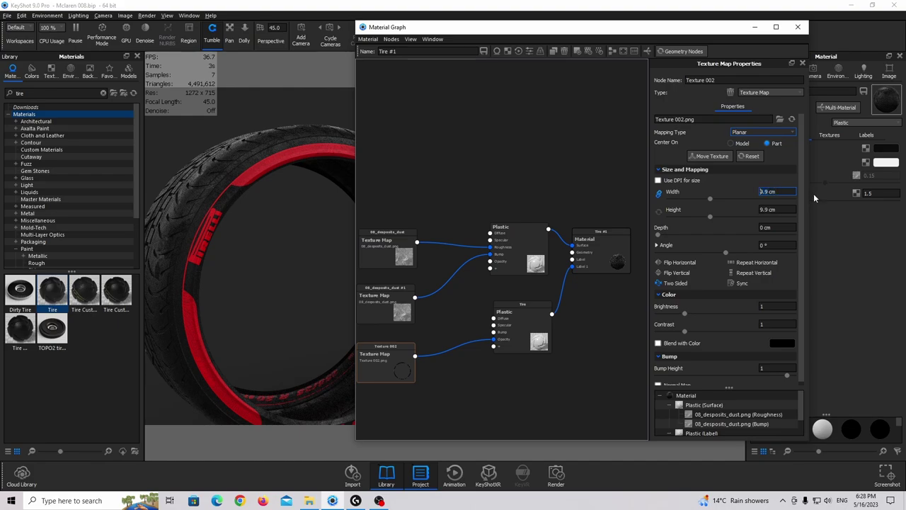
{"action": "type", "text": "7"}
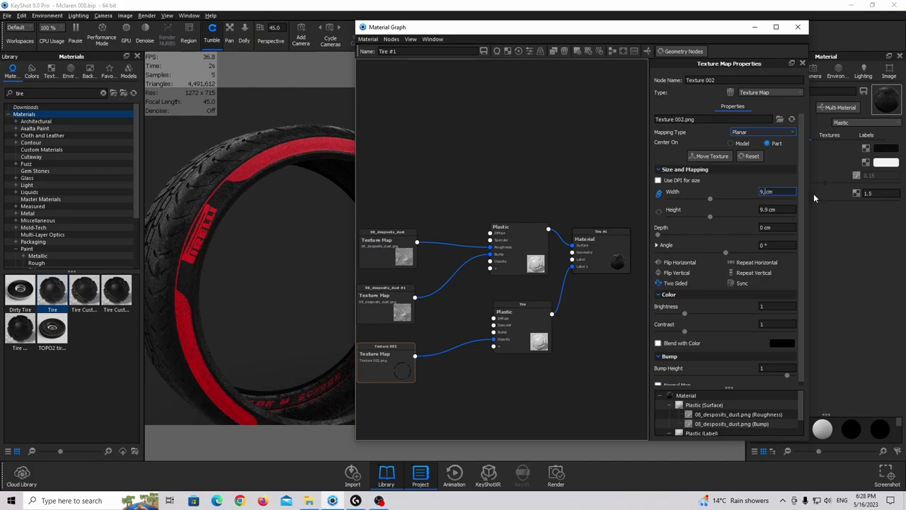
{"action": "key", "text": "Return"}
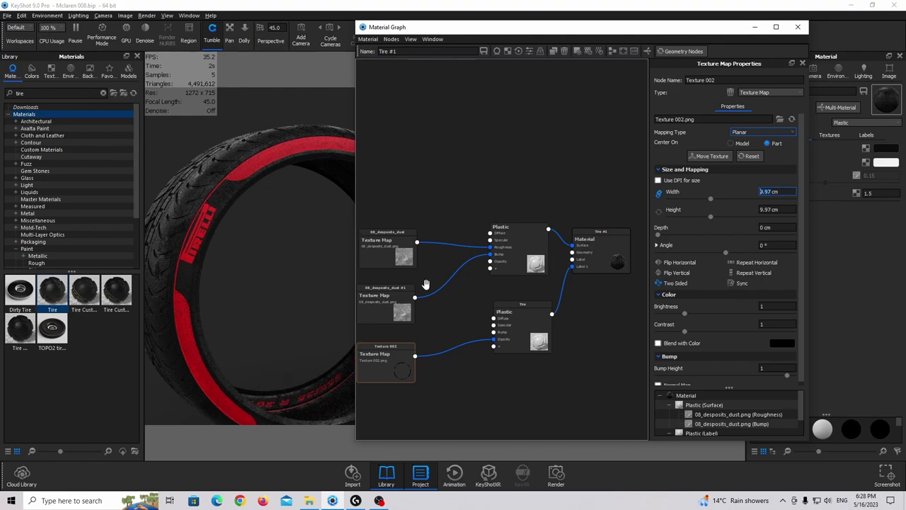
- Set the diffuse color of the label plastic to black (#000000)
{"action": "left_click", "coordinate": [533, 320]}
{"action": "left_click", "coordinate": [788, 119]}
{"action": "left_click_drag", "start_coordinate": [570, 184], "coordinate": [496, 212]}
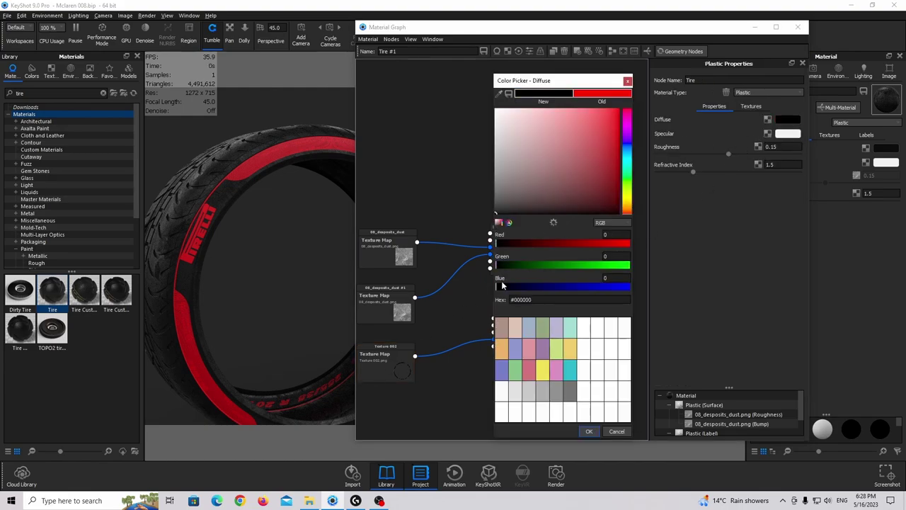
{"action": "left_click_drag", "start_coordinate": [569, 86], "coordinate": [582, 70]}
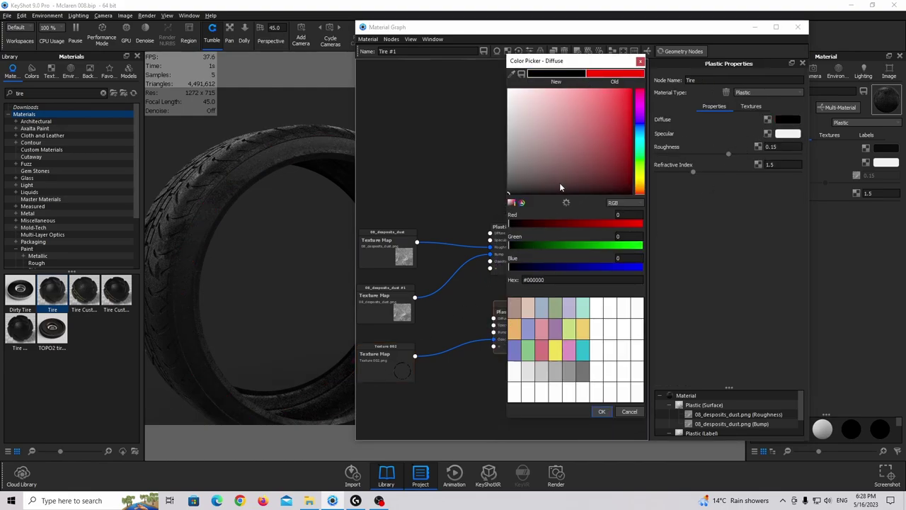
{"action": "left_click", "coordinate": [600, 411]}
- Set the specular color of the label plastic to medium gray (#666666)
{"action": "left_click", "coordinate": [784, 134]}
{"action": "mouse_move", "coordinate": [537, 144]}
{"action": "left_mouse_down"}
{"action": "mouse_move", "coordinate": [441, 166]}
{"action": "mouse_move", "coordinate": [406, 203]}
{"action": "left_mouse_up"}
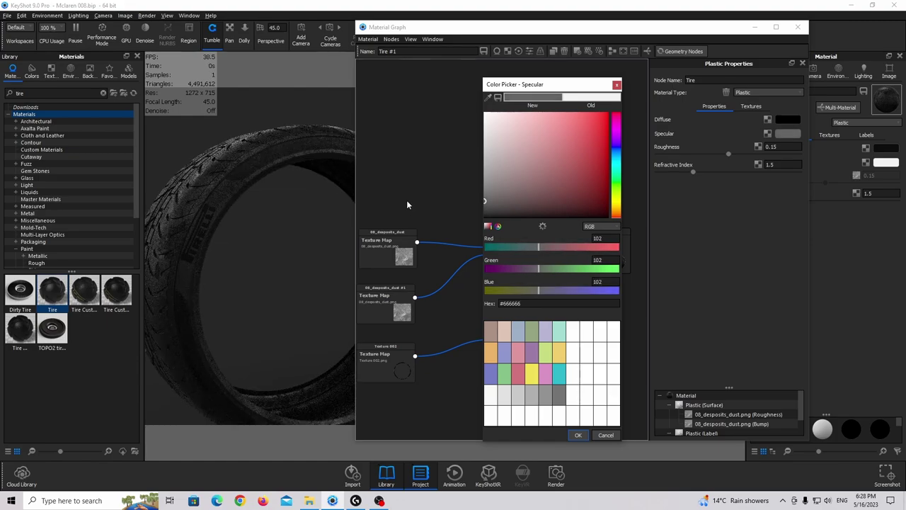
{"action": "left_click", "coordinate": [577, 435]}
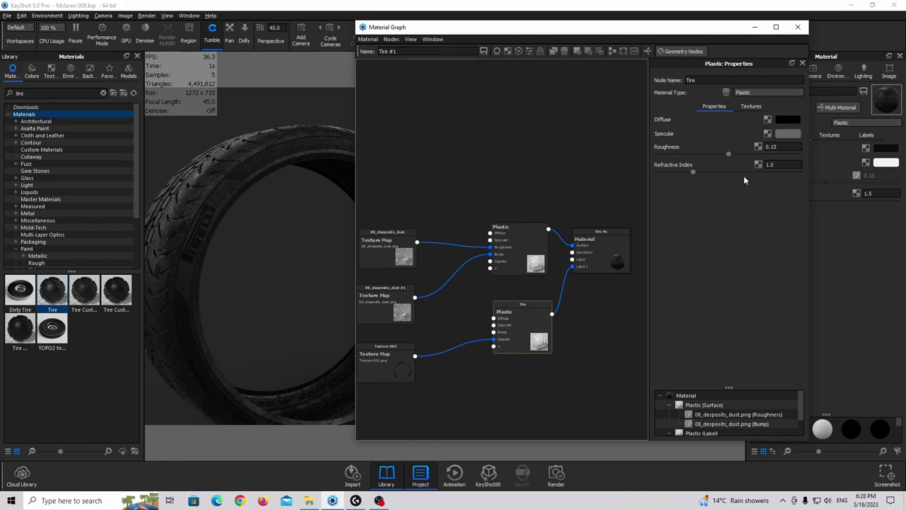
- Set the label plastic's roughness to 0.1 and its refractive index to 1.35
{"action": "left_click", "coordinate": [779, 147]}
{"action": "key", "text": "Return"}
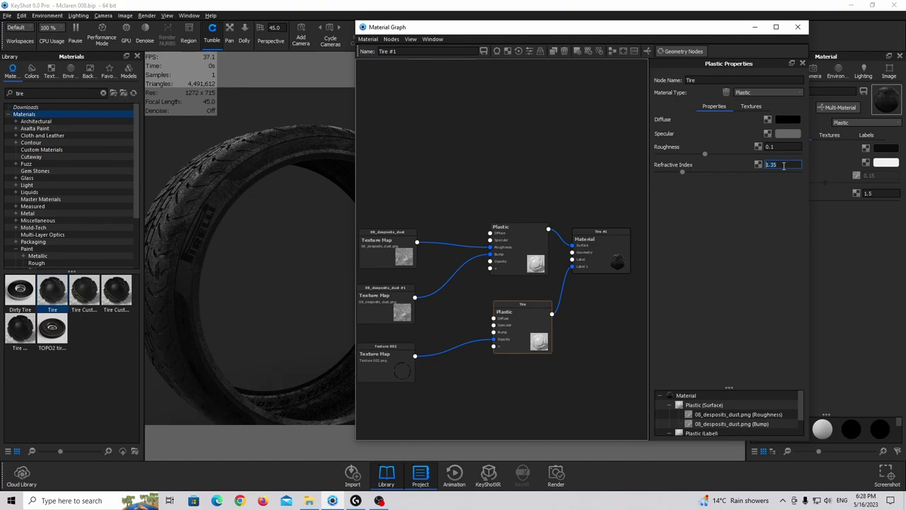
- Inspect the tire lettering up close, close the material graph and show all parts of the car
{"action": "scroll", "coordinate": [186, 214], "scroll_direction": "up", "scroll_amount": 4}
{"action": "middle_click_drag", "start_coordinate": [191, 216], "coordinate": [432, 234]}
{"action": "scroll", "coordinate": [274, 231], "scroll_direction": "up", "scroll_amount": 3}
{"action": "middle_click_drag", "start_coordinate": [276, 231], "coordinate": [311, 239]}
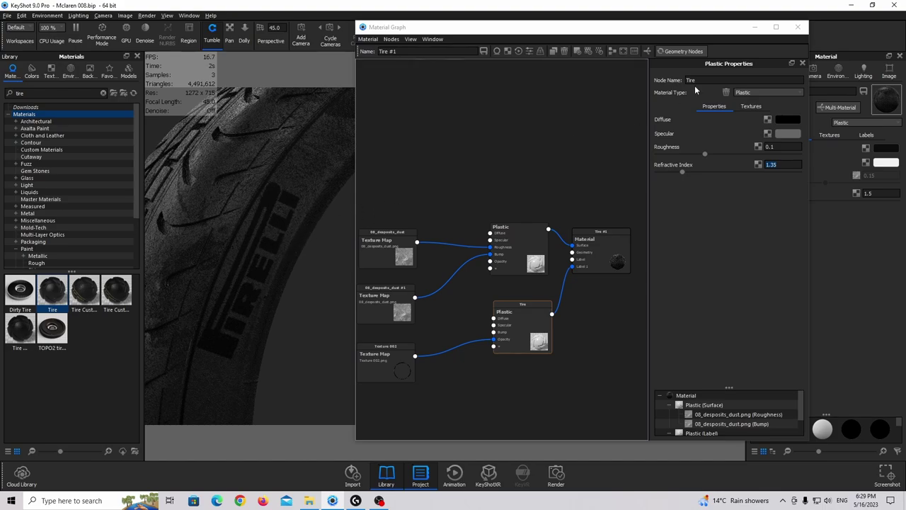
{"action": "left_click_drag", "start_coordinate": [601, 31], "coordinate": [545, 44]}
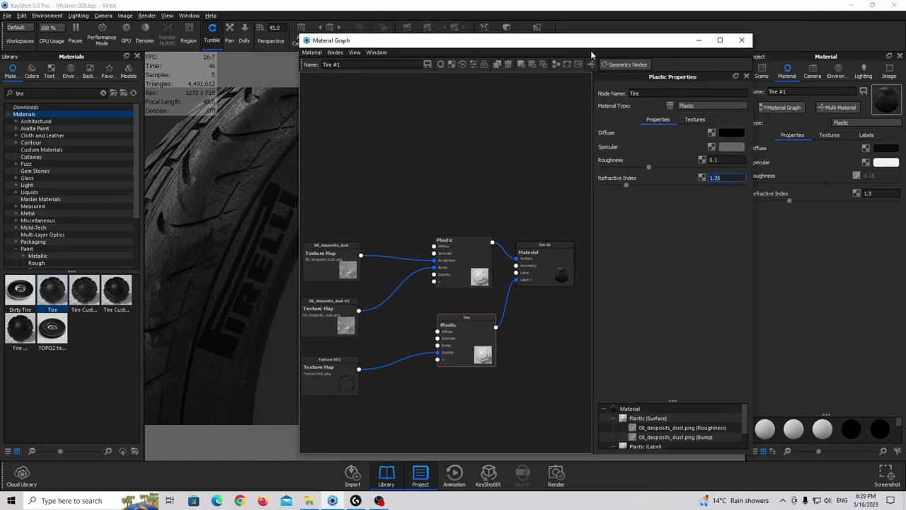
{"action": "left_click", "coordinate": [742, 40]}
{"action": "scroll", "coordinate": [350, 241], "scroll_direction": "down", "scroll_amount": 5}
{"action": "left_click_drag", "start_coordinate": [307, 202], "coordinate": [377, 200]}
{"action": "right_click", "coordinate": [382, 172]}
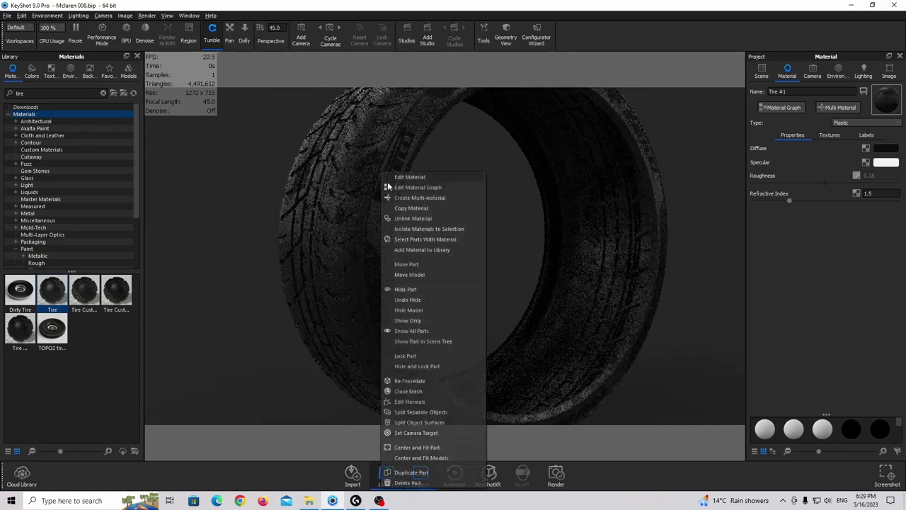
{"action": "left_click", "coordinate": [413, 332]}
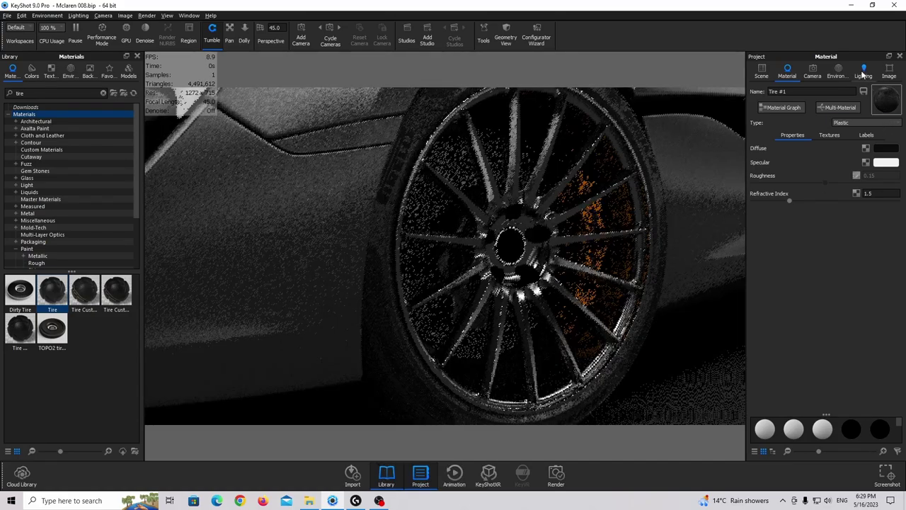
- Load the Camera Front view of the car and switch to the Free Camera
{"action": "left_click", "coordinate": [812, 73]}
{"action": "left_click", "coordinate": [800, 137]}
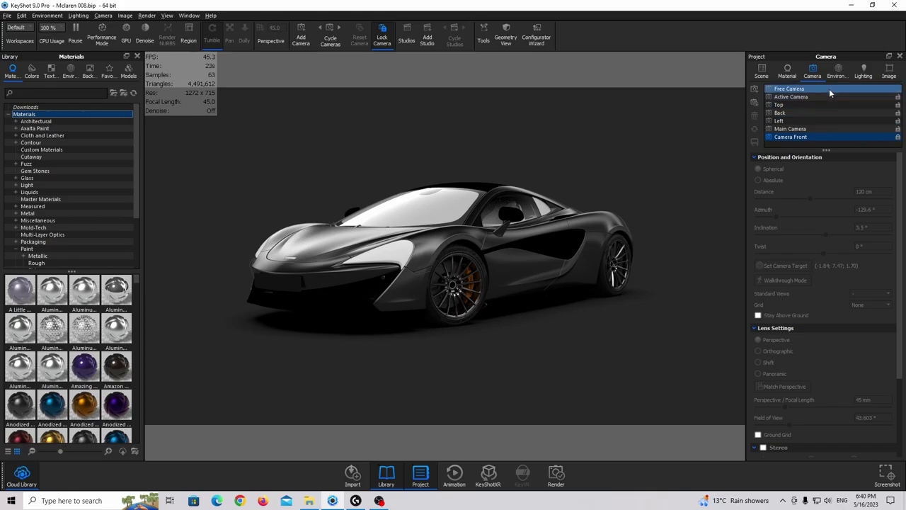
{"action": "left_click", "coordinate": [829, 89]}
- Apply the Paint Metallic Orange peel Orange material from the library to the front wheel's brake caliper and open it for editing
{"action": "scroll", "coordinate": [508, 283], "scroll_direction": "up", "scroll_amount": 5}
{"action": "middle_click_drag", "start_coordinate": [465, 306], "coordinate": [429, 244]}
{"action": "scroll", "coordinate": [429, 244], "scroll_direction": "up", "scroll_amount": 6}
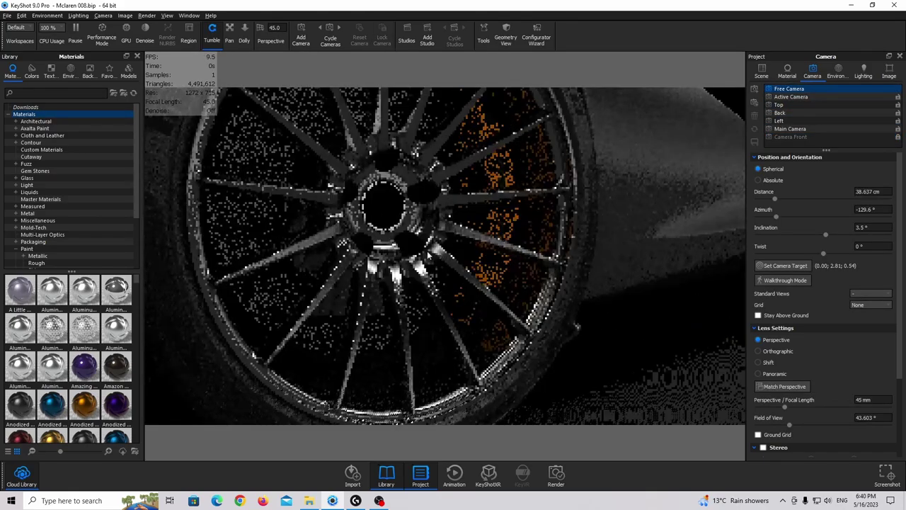
{"action": "middle_click_drag", "start_coordinate": [481, 155], "coordinate": [519, 236]}
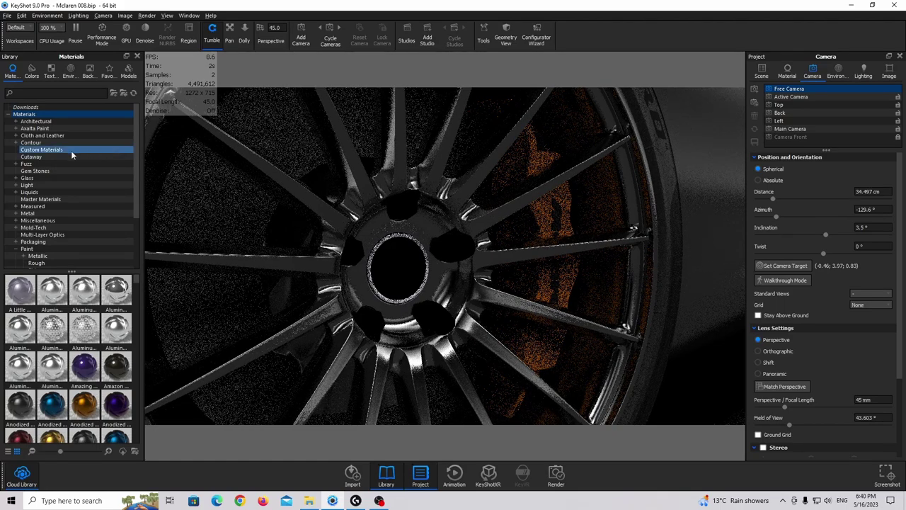
{"action": "scroll", "coordinate": [71, 177], "scroll_direction": "down", "scroll_amount": 2}
{"action": "left_click", "coordinate": [38, 213]}
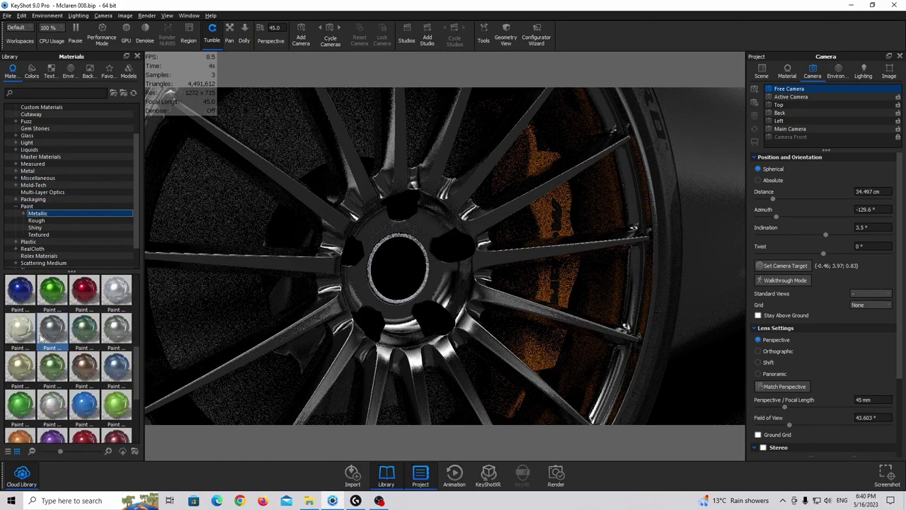
{"action": "mouse_move", "coordinate": [29, 336]}
{"action": "left_mouse_down"}
{"action": "mouse_move", "coordinate": [578, 329]}
{"action": "mouse_move", "coordinate": [543, 281]}
{"action": "left_mouse_up"}
{"action": "double_click", "coordinate": [543, 282]}
- Set the base color of the brake caliper paint to dark orange (#CA6600)
{"action": "left_click", "coordinate": [883, 149]}
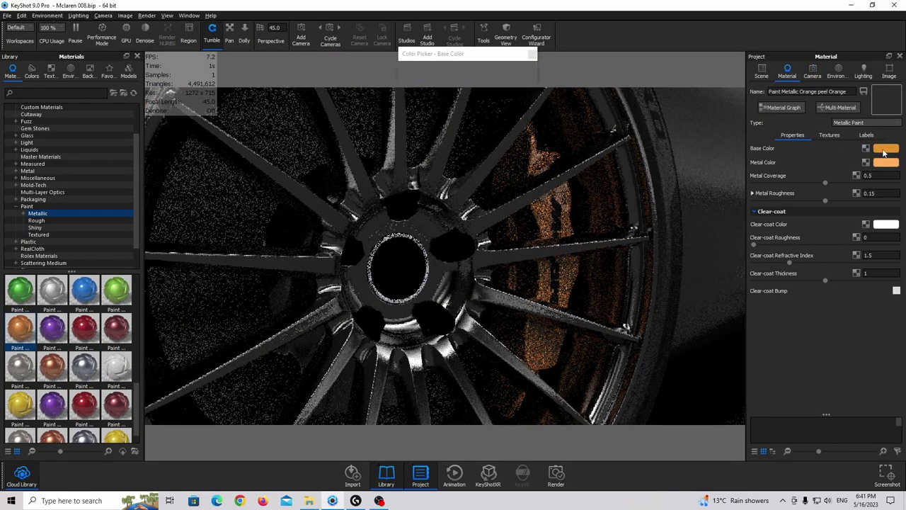
{"action": "left_click", "coordinate": [440, 260]}
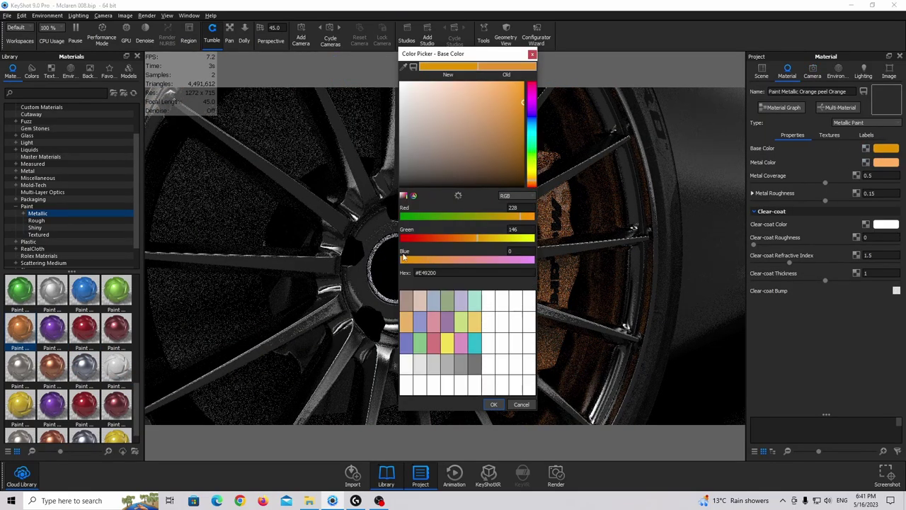
{"action": "left_click", "coordinate": [451, 239]}
{"action": "left_click_drag", "start_coordinate": [451, 241], "coordinate": [454, 239]}
{"action": "left_click_drag", "start_coordinate": [525, 220], "coordinate": [507, 220]}
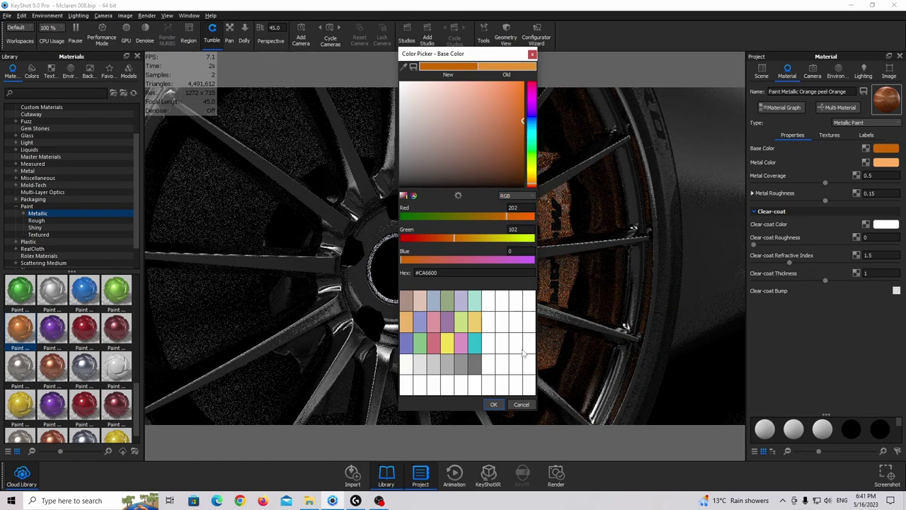
{"action": "left_click", "coordinate": [494, 405]}
- Change the metal color of the caliper paint to a deeper orange with full red and reduced green
{"action": "left_click", "coordinate": [885, 162]}
{"action": "left_click_drag", "start_coordinate": [480, 140], "coordinate": [494, 107]}
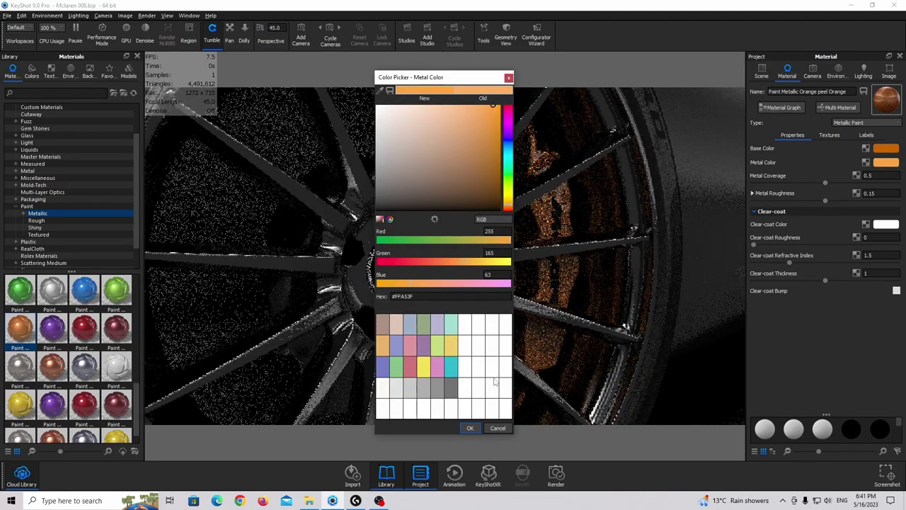
{"action": "left_click_drag", "start_coordinate": [485, 263], "coordinate": [456, 263]}
{"action": "left_click", "coordinate": [469, 427]}
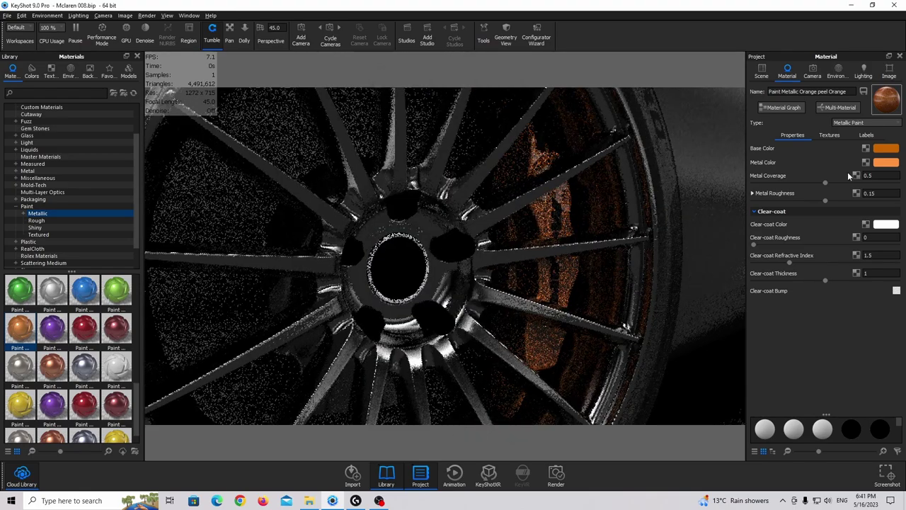
- Set the metal coverage of the caliper paint to 0.65
{"action": "key", "text": "BackSpace"}
{"action": "type", "text": "6"}
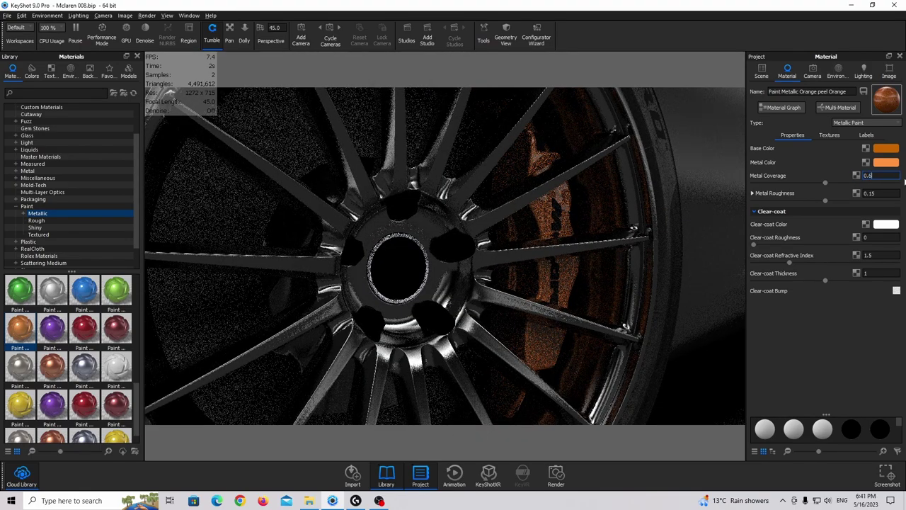
{"action": "type", "text": "5"}
{"action": "key", "text": "Return"}
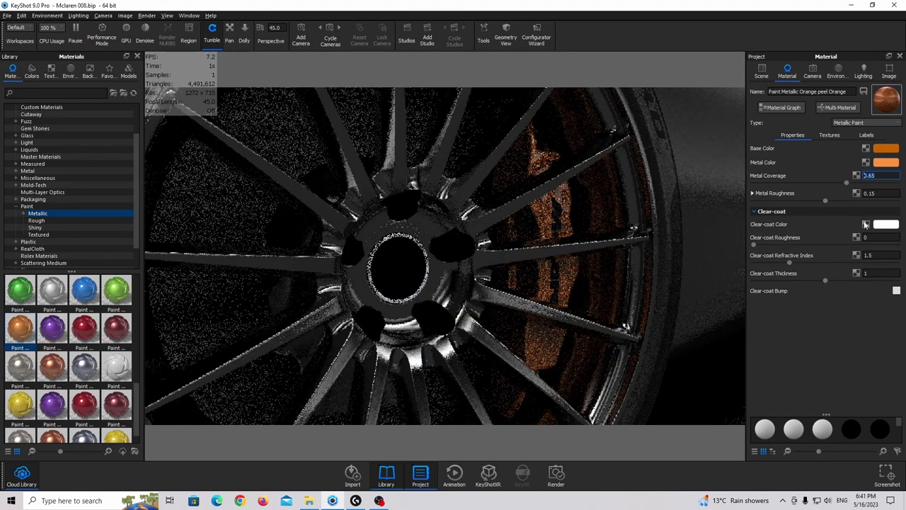
- Set the caliper paint's metal roughness to 0.1 and its clear-coat roughness to 0.01
{"action": "left_click", "coordinate": [877, 192]}
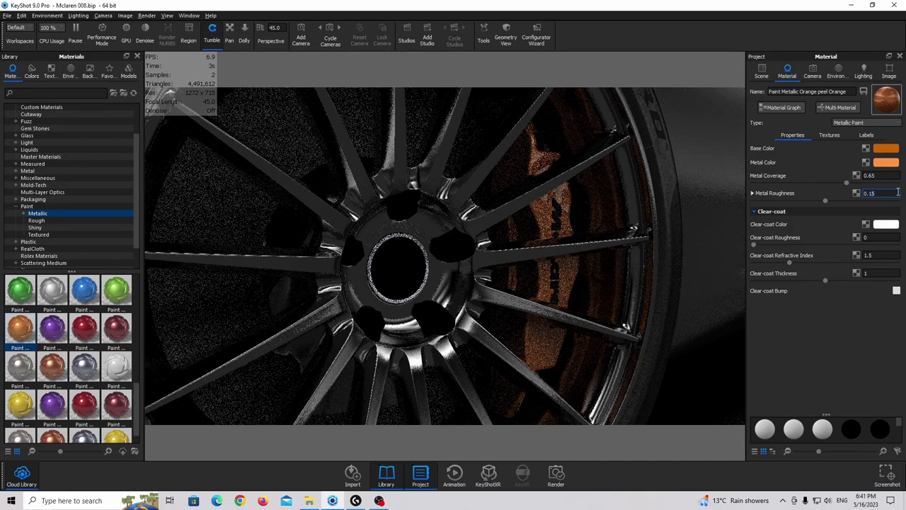
{"action": "key", "text": "Return"}
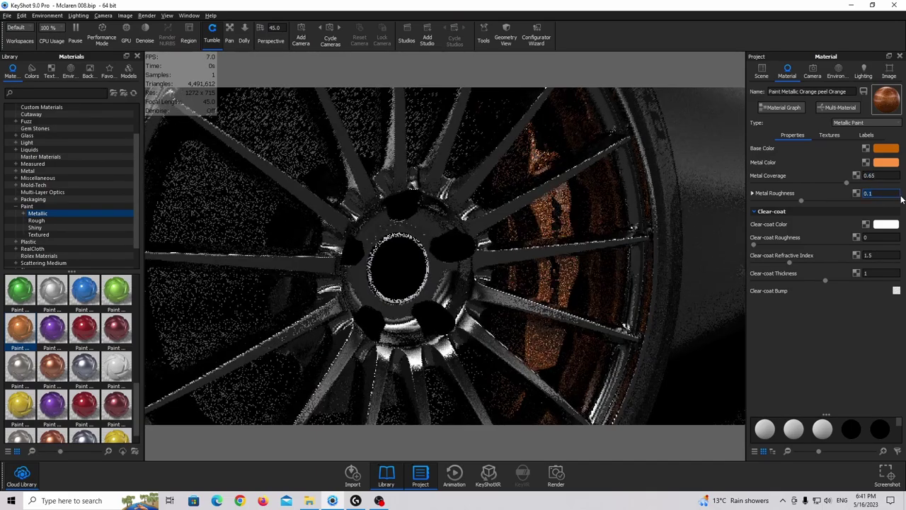
{"action": "type", "text": ".01"}
{"action": "key", "text": "Return"}
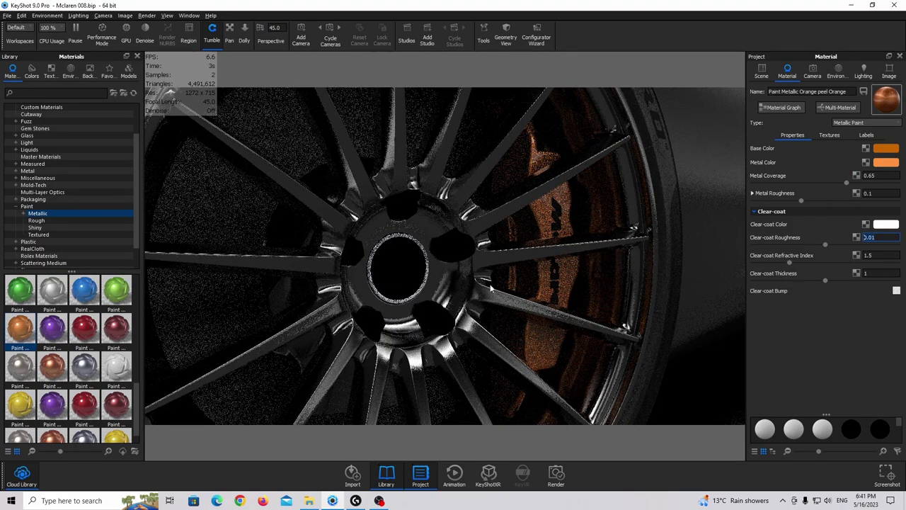
- Apply a black metallic paint from the library to the brake caliper's lettering without linking it to the existing material
{"action": "scroll", "coordinate": [43, 301], "scroll_direction": "down", "scroll_amount": 3}
{"action": "mouse_move", "coordinate": [49, 297]}
{"action": "left_mouse_down"}
{"action": "mouse_move", "coordinate": [329, 346]}
{"action": "mouse_move", "coordinate": [563, 239]}
{"action": "mouse_move", "coordinate": [557, 226]}
{"action": "left_mouse_up"}
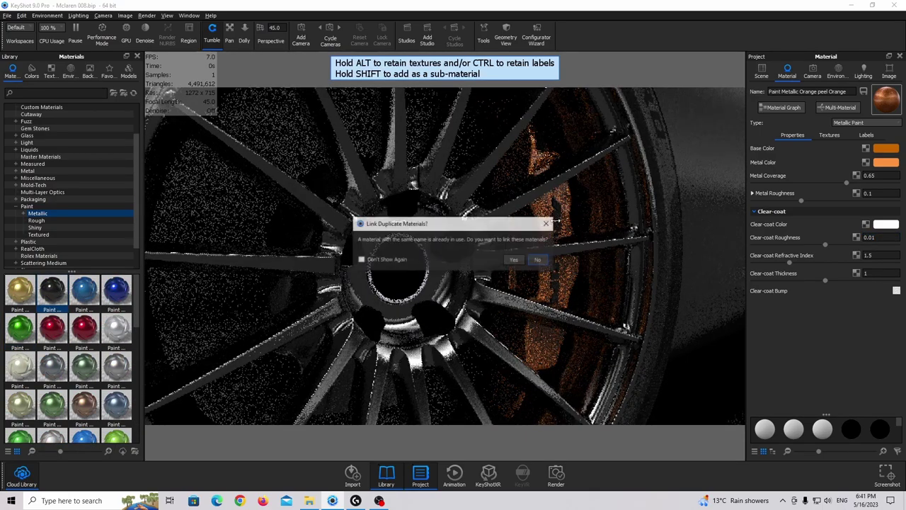
{"action": "left_click", "coordinate": [538, 261]}
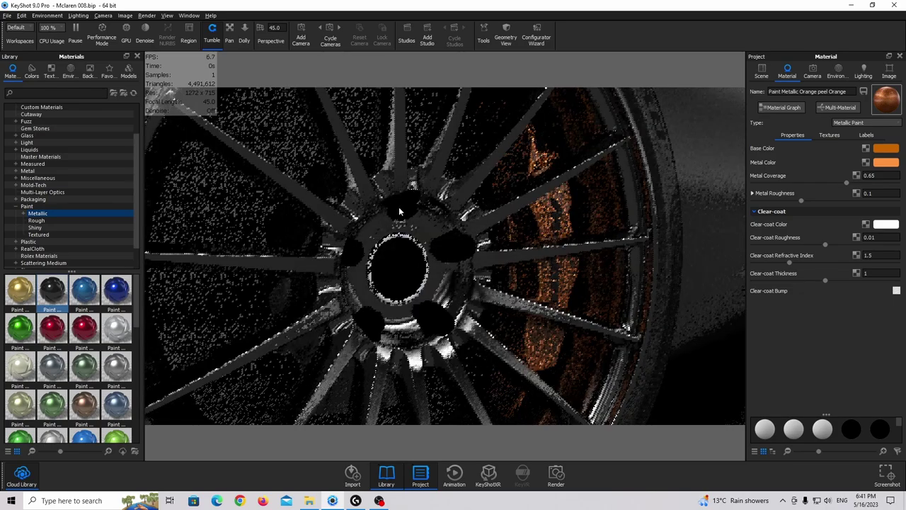
- Search the material library for "metal rough" and apply the black rough metal to the wheel bolts without linking duplicates
{"action": "left_click", "coordinate": [46, 94]}
{"action": "type", "text": "metal rough"}
{"action": "left_click_drag", "start_coordinate": [21, 303], "coordinate": [450, 251]}
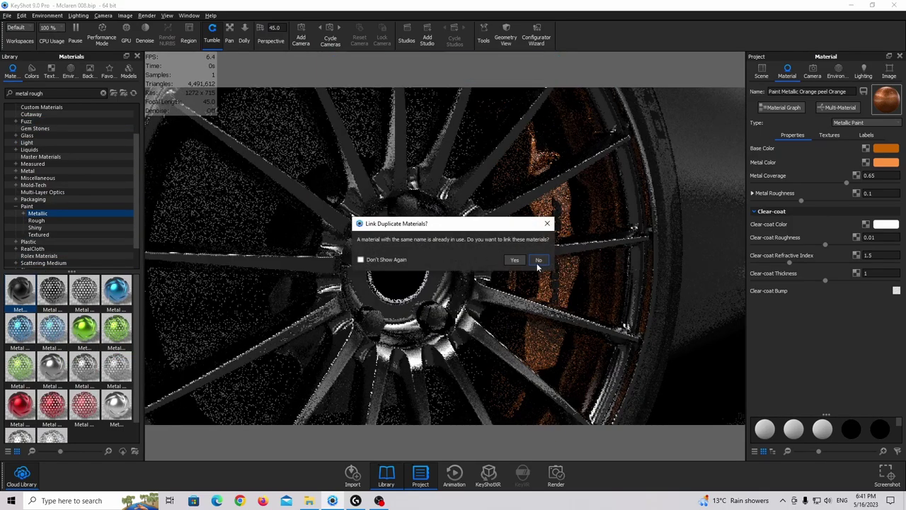
{"action": "left_click", "coordinate": [536, 263]}
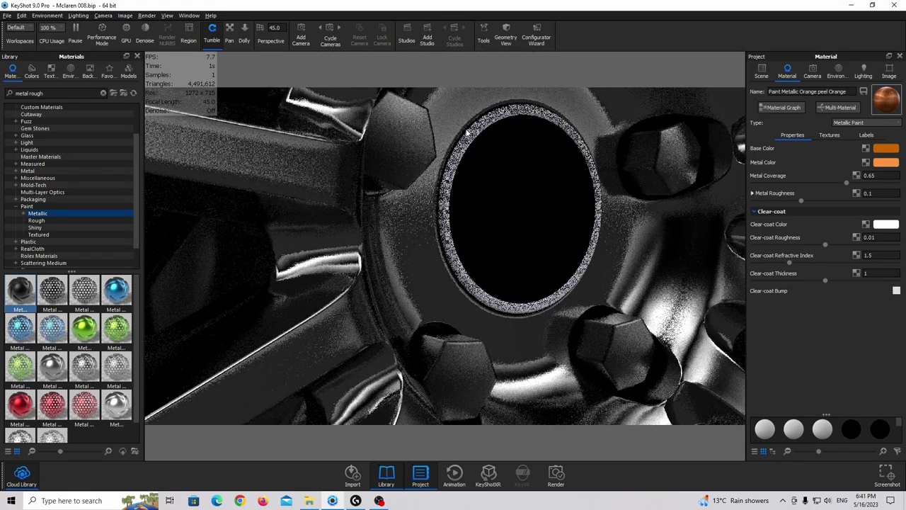
- Clear the library search and apply the basic rough chrome material to the ring around the wheel's center cap
{"action": "left_click", "coordinate": [102, 93]}
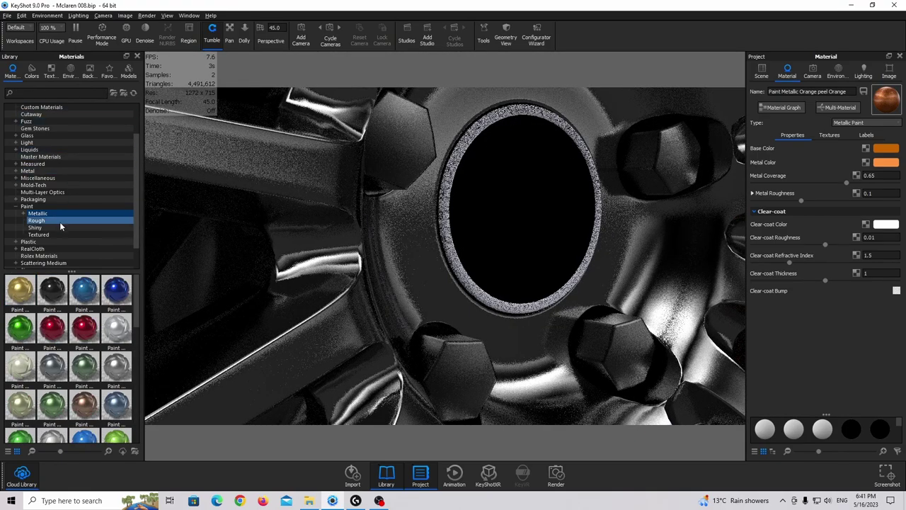
{"action": "left_click", "coordinate": [16, 191]}
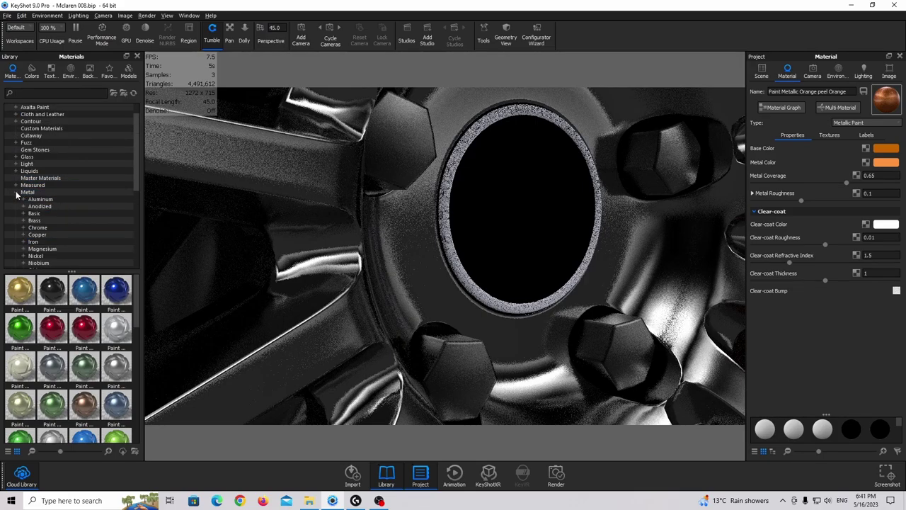
{"action": "left_click", "coordinate": [50, 228]}
{"action": "double_click", "coordinate": [50, 229]}
{"action": "left_click", "coordinate": [42, 235]}
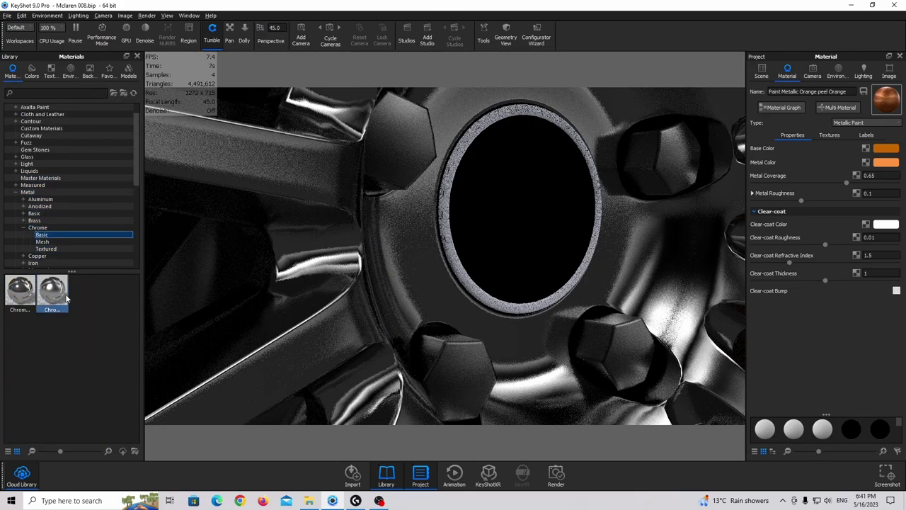
{"action": "left_click_drag", "start_coordinate": [58, 298], "coordinate": [497, 233]}
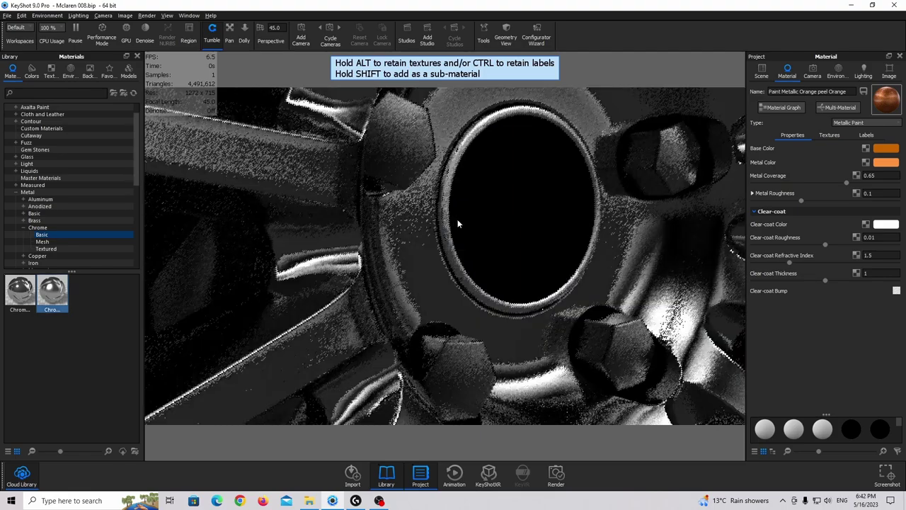
- Set the roughness of the center cap ring's chrome material to 0.09
{"action": "scroll", "coordinate": [497, 232], "scroll_direction": "down", "scroll_amount": 3}
{"action": "double_click", "coordinate": [363, 222]}
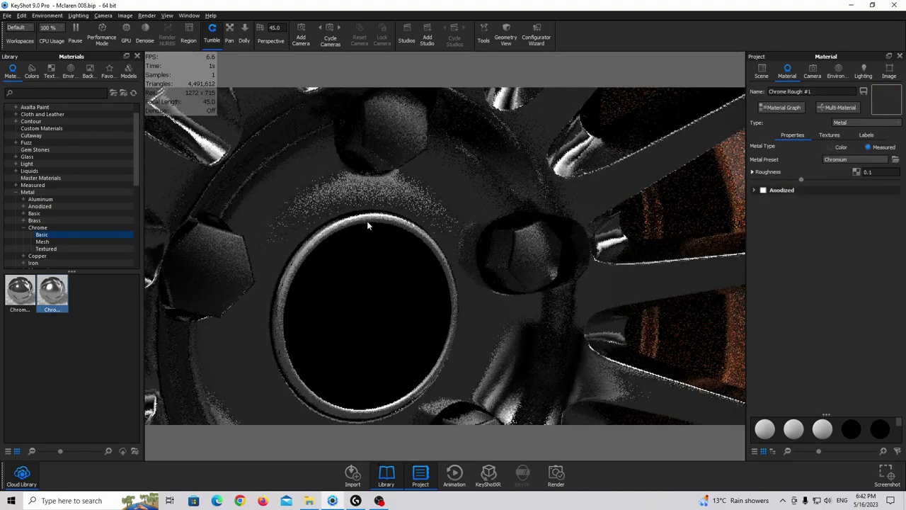
{"action": "left_click", "coordinate": [875, 172]}
{"action": "key", "text": "BackSpace"}
{"action": "type", "text": "09"}
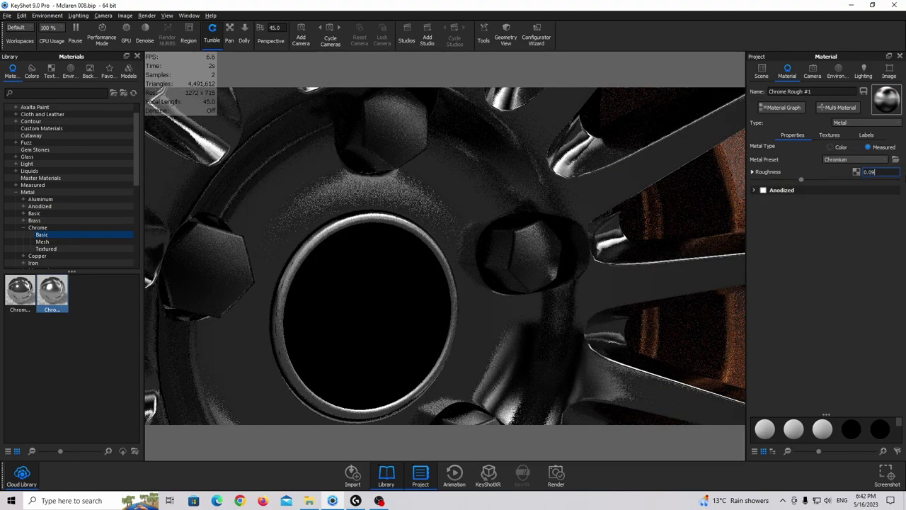
{"action": "middle_click_drag", "start_coordinate": [568, 235], "coordinate": [595, 214]}
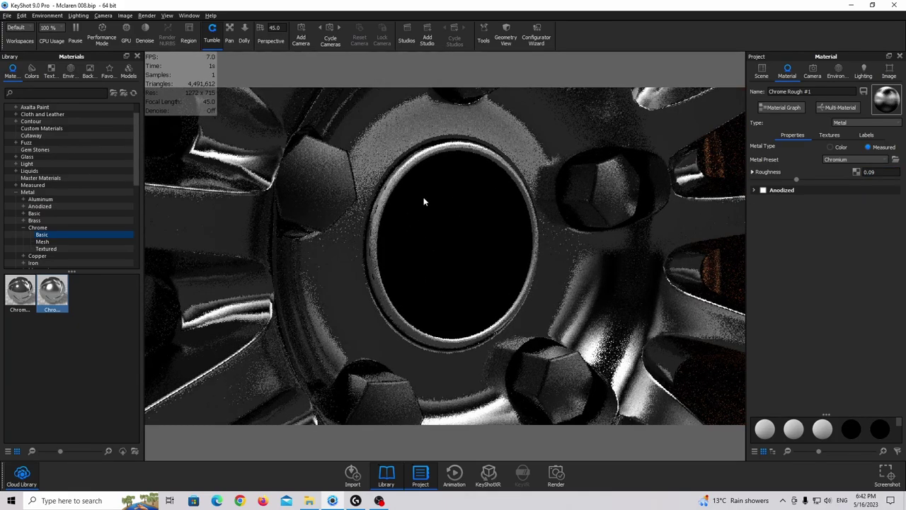
- Examine the carbon fiber materials offered in the Cloud Library
{"action": "scroll", "coordinate": [78, 116], "scroll_direction": "up", "scroll_amount": 1}
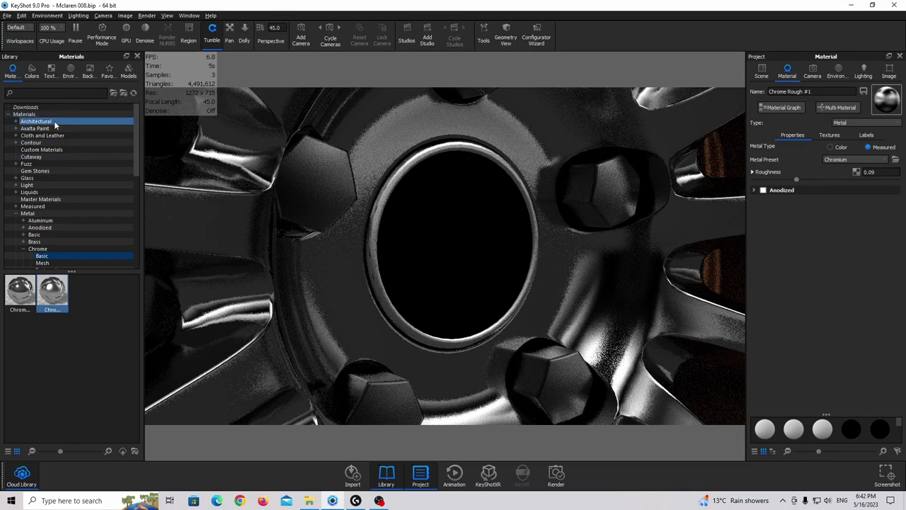
{"action": "left_click", "coordinate": [26, 107]}
{"action": "left_click", "coordinate": [21, 474]}
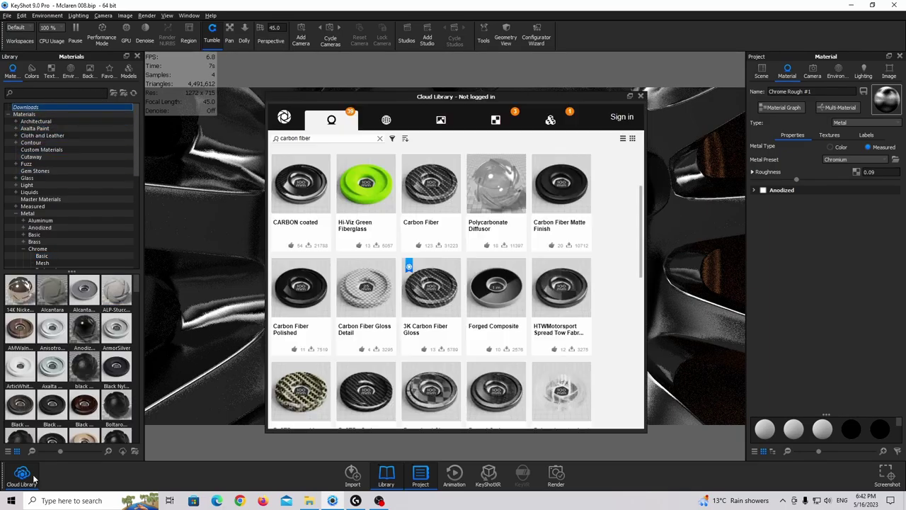
{"action": "left_click", "coordinate": [330, 120]}
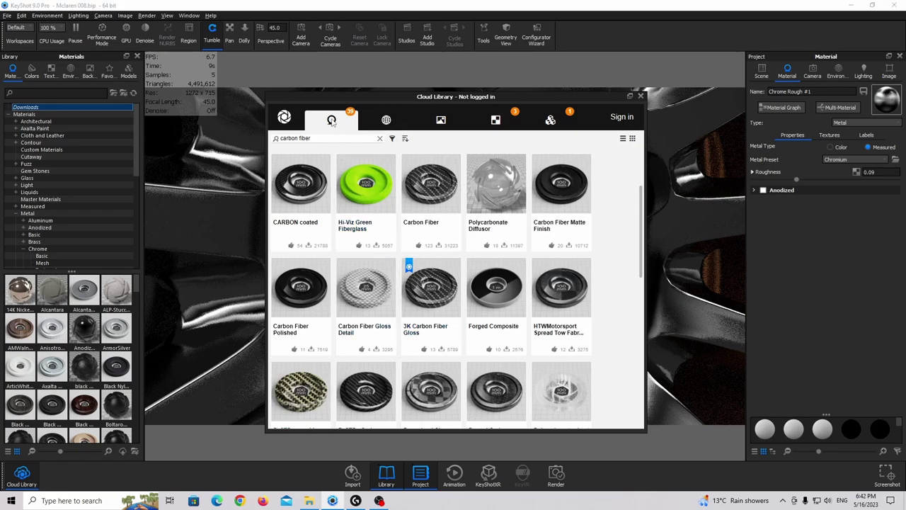
{"action": "left_click_drag", "start_coordinate": [310, 139], "coordinate": [266, 143]}
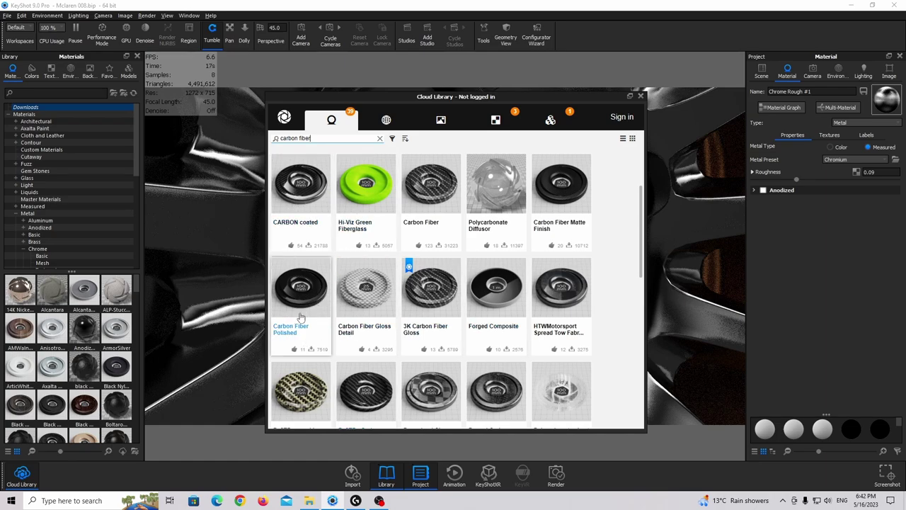
{"action": "left_click", "coordinate": [640, 97]}
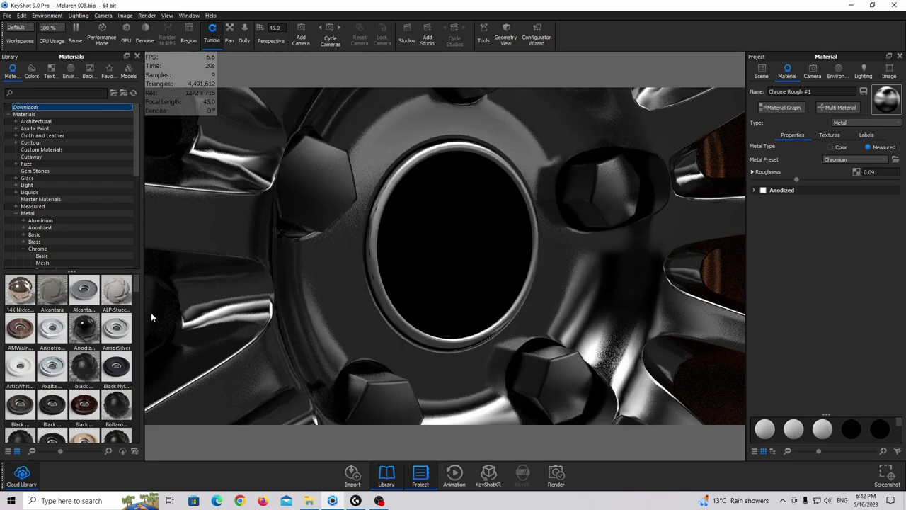
- Apply the downloaded Carbon Fiber Polished material to the wheel's center cap without linking it to the existing one
{"action": "left_click", "coordinate": [57, 107]}
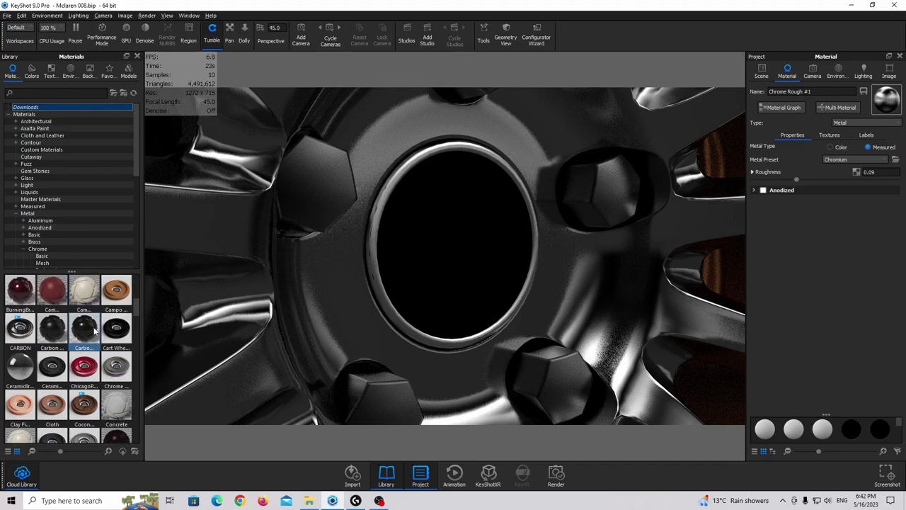
{"action": "left_click_drag", "start_coordinate": [85, 330], "coordinate": [464, 240]}
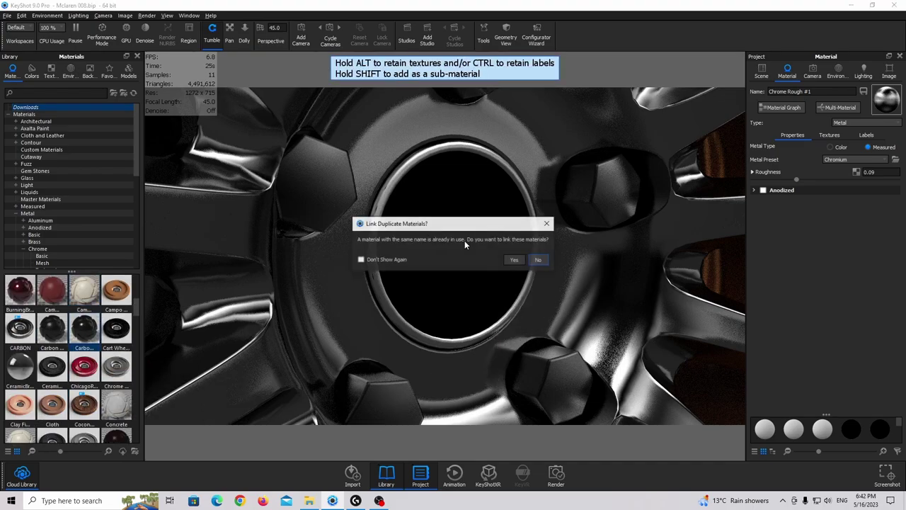
{"action": "left_click", "coordinate": [536, 260]}
{"action": "double_click", "coordinate": [453, 233]}
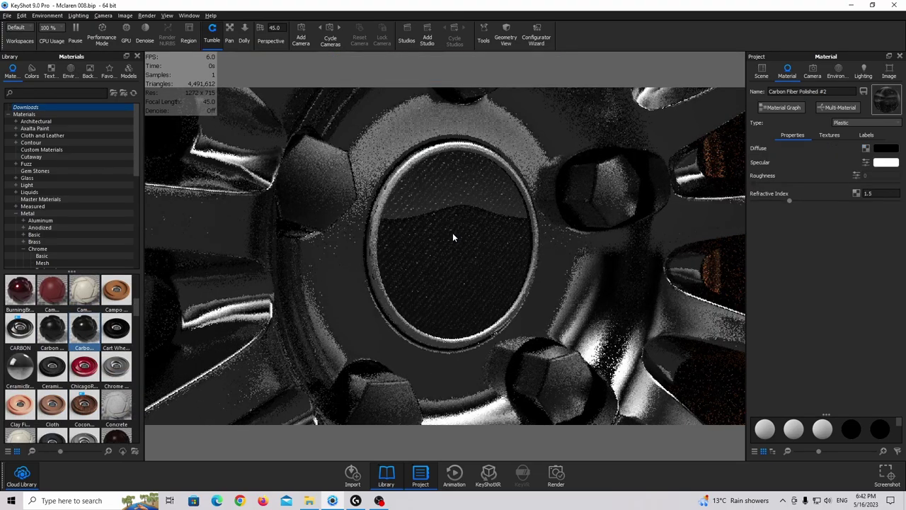
- In the center cap's material graph, set the carbon fiber mask texture's width and height to 1.3
{"action": "left_click", "coordinate": [782, 107]}
{"action": "left_click_drag", "start_coordinate": [582, 35], "coordinate": [701, 40]}
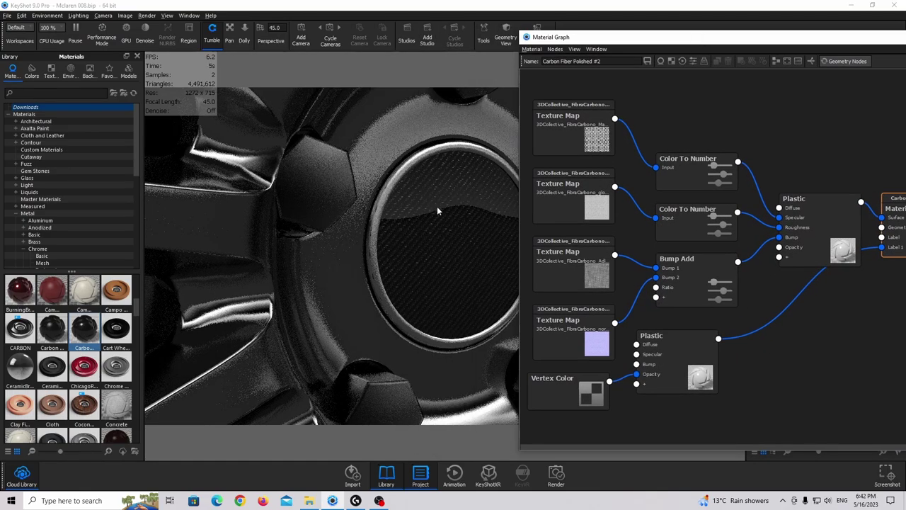
{"action": "left_click", "coordinate": [587, 126]}
{"action": "double_click", "coordinate": [587, 126]}
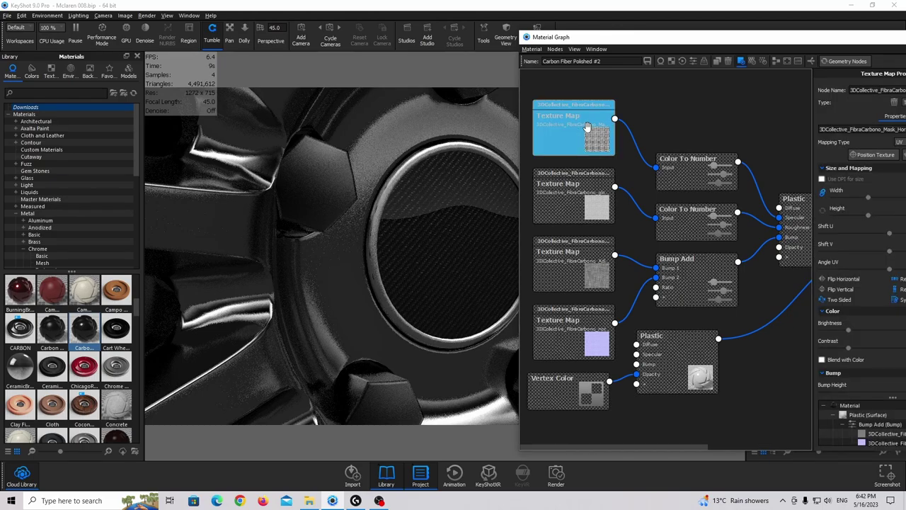
{"action": "left_click_drag", "start_coordinate": [738, 42], "coordinate": [657, 209]}
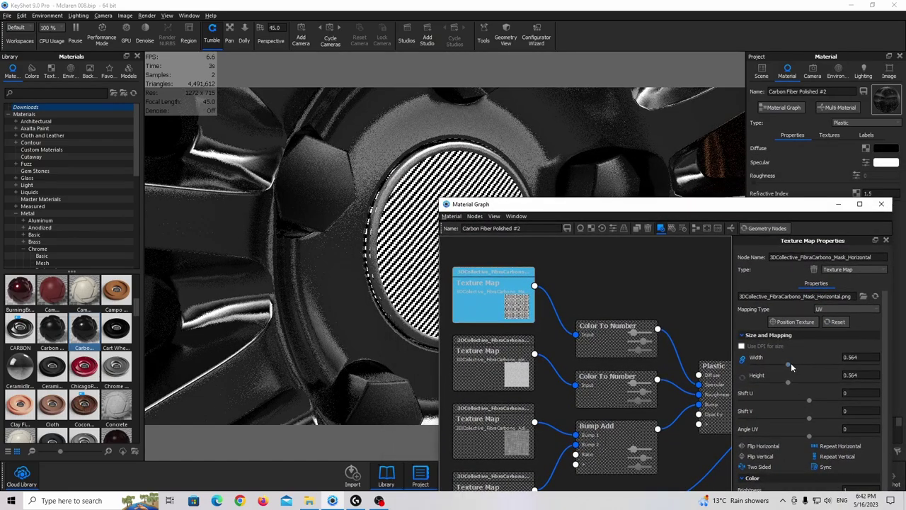
{"action": "left_click_drag", "start_coordinate": [844, 362], "coordinate": [850, 363]}
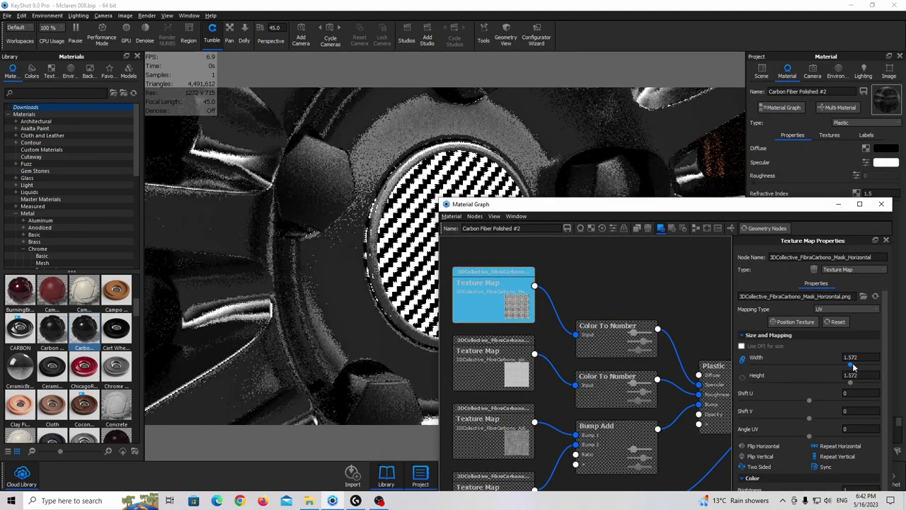
{"action": "type", "text": "1.3"}
{"action": "key", "text": "Return"}
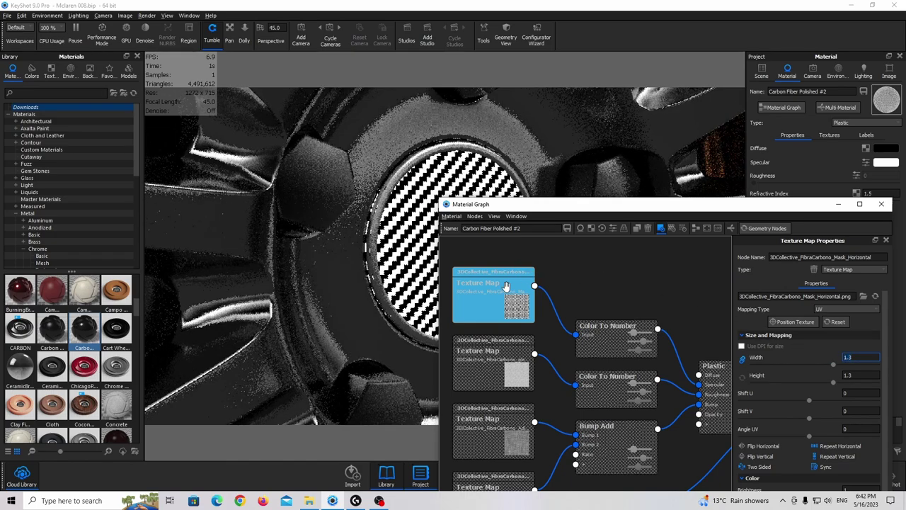
- Set the size of the glossiness, additional bump and normal texture maps to 1.3 and close the material graph
{"action": "left_click", "coordinate": [572, 296]}
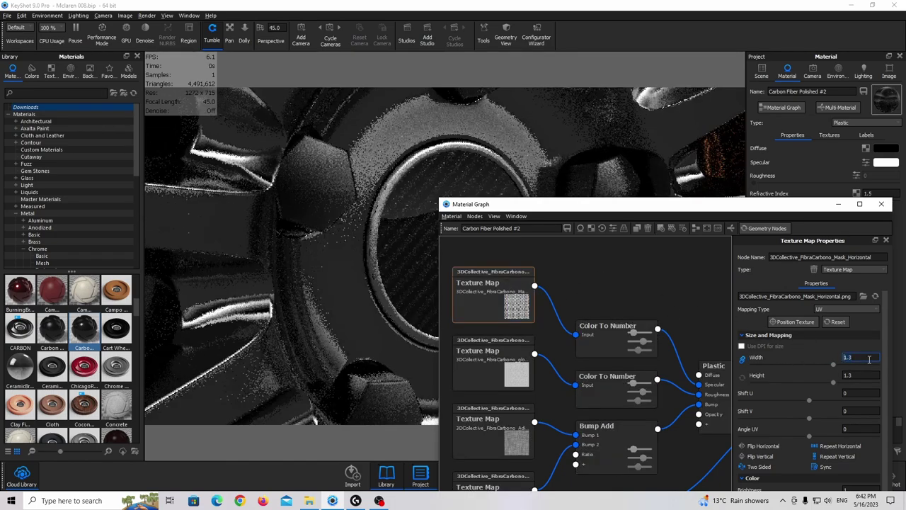
{"action": "left_click", "coordinate": [528, 359]}
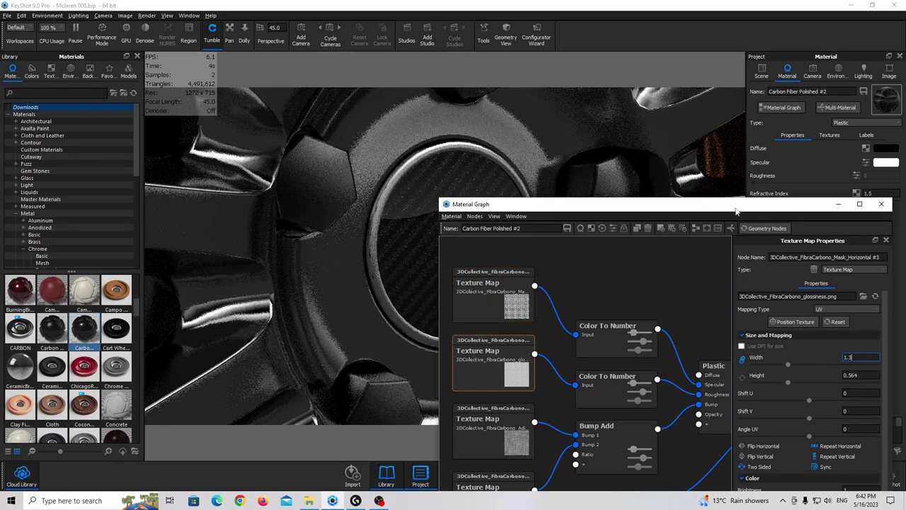
{"action": "left_click_drag", "start_coordinate": [736, 211], "coordinate": [686, 104]}
{"action": "left_click", "coordinate": [469, 307]}
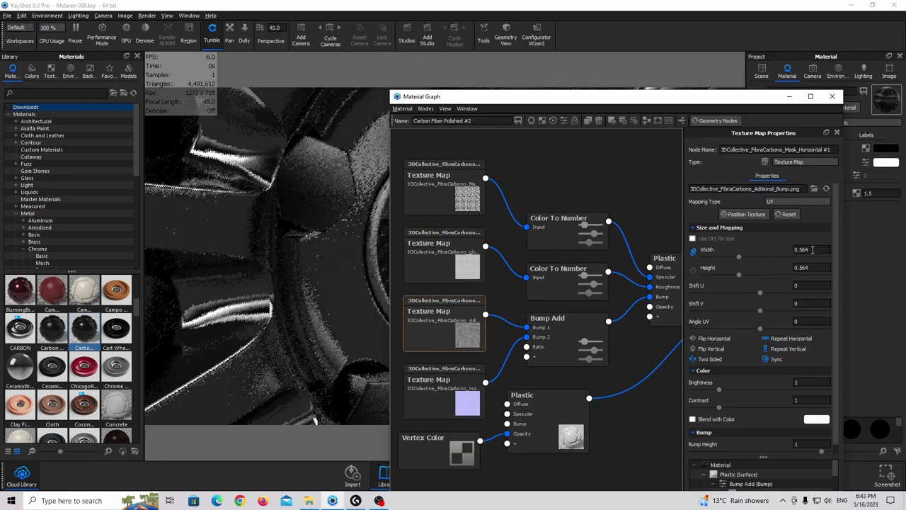
{"action": "left_click", "coordinate": [469, 373]}
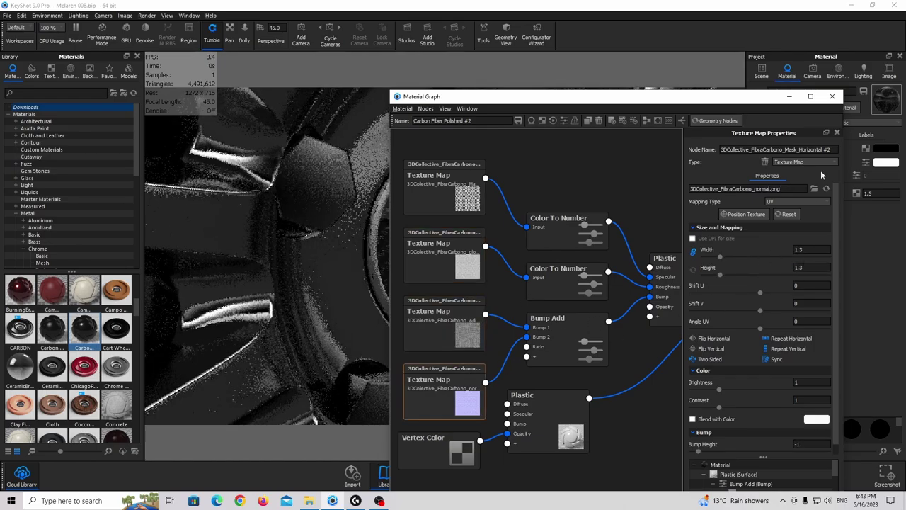
{"action": "left_click", "coordinate": [832, 98]}
{"action": "scroll", "coordinate": [465, 205], "scroll_direction": "up", "scroll_amount": 5}
{"action": "left_click_drag", "start_coordinate": [465, 205], "coordinate": [478, 207]}
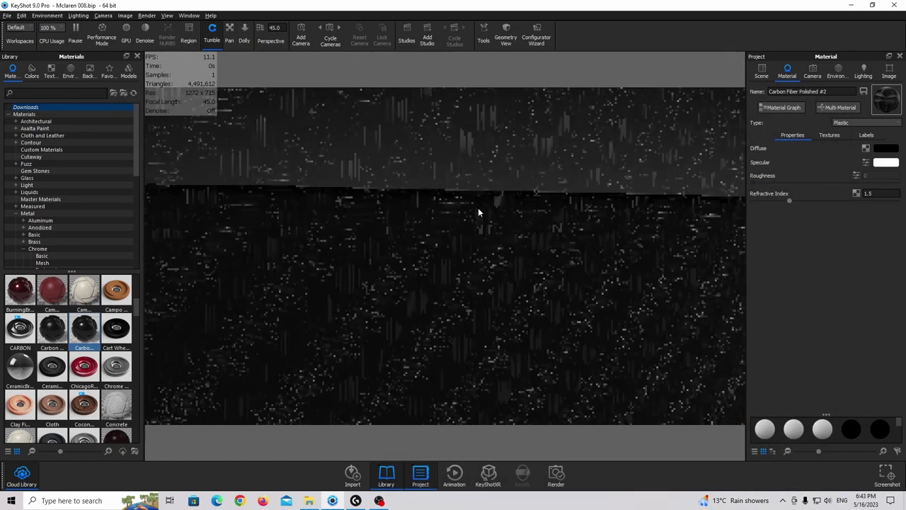
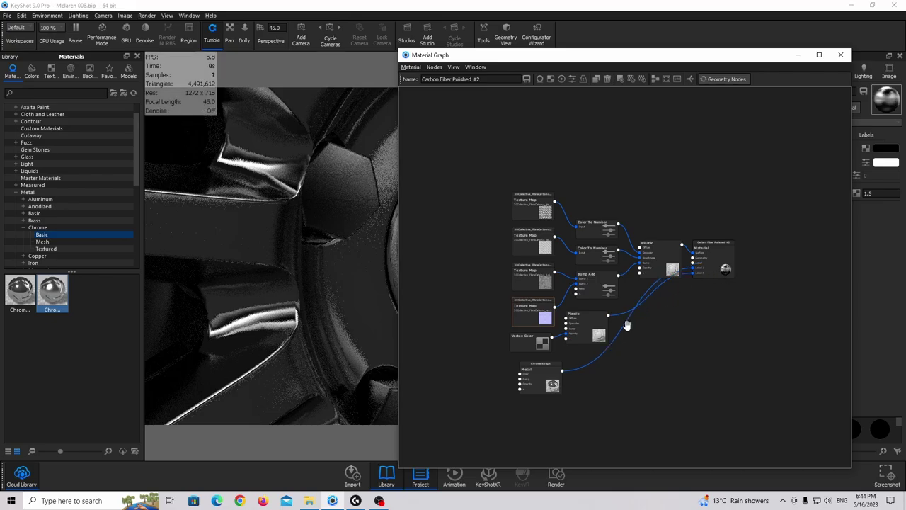
- Connect the Texture 001 logo image to the Color input of the center cap's Chrome Rough label and open that label's properties
{"action": "mouse_move", "coordinate": [537, 373]}
{"action": "left_mouse_down"}
{"action": "mouse_move", "coordinate": [594, 382]}
{"action": "mouse_move", "coordinate": [539, 377]}
{"action": "left_mouse_up"}
{"action": "left_click_drag", "start_coordinate": [613, 55], "coordinate": [720, 52]}
{"action": "left_click_drag", "start_coordinate": [453, 213], "coordinate": [467, 241]}
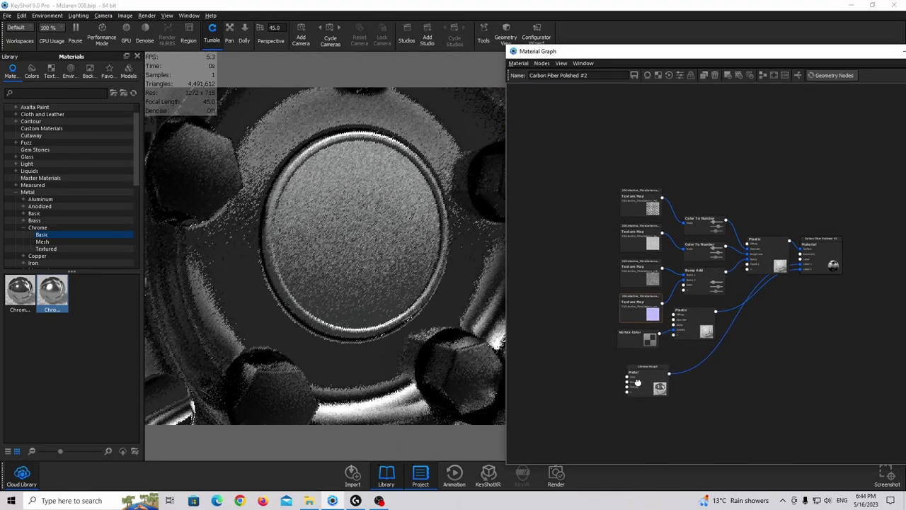
{"action": "left_click_drag", "start_coordinate": [638, 379], "coordinate": [638, 383]}
{"action": "left_click_drag", "start_coordinate": [742, 56], "coordinate": [692, 47]}
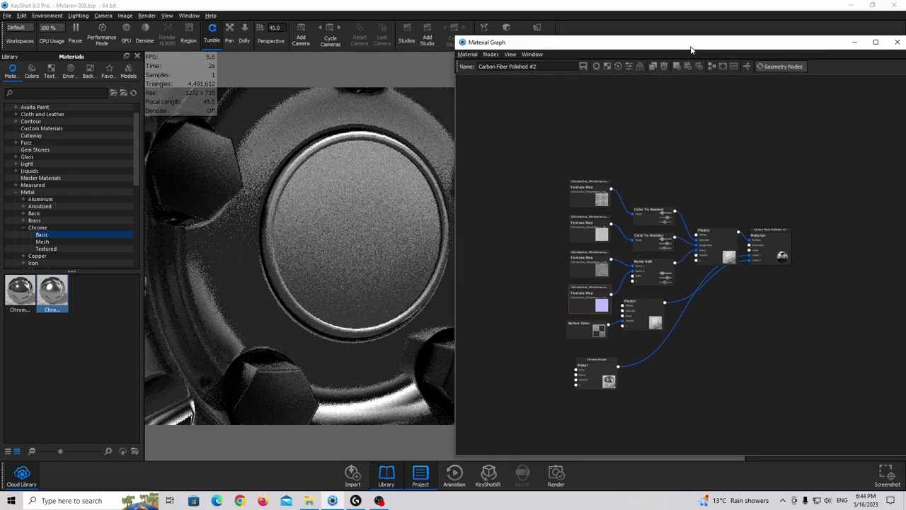
{"action": "left_click", "coordinate": [309, 501]}
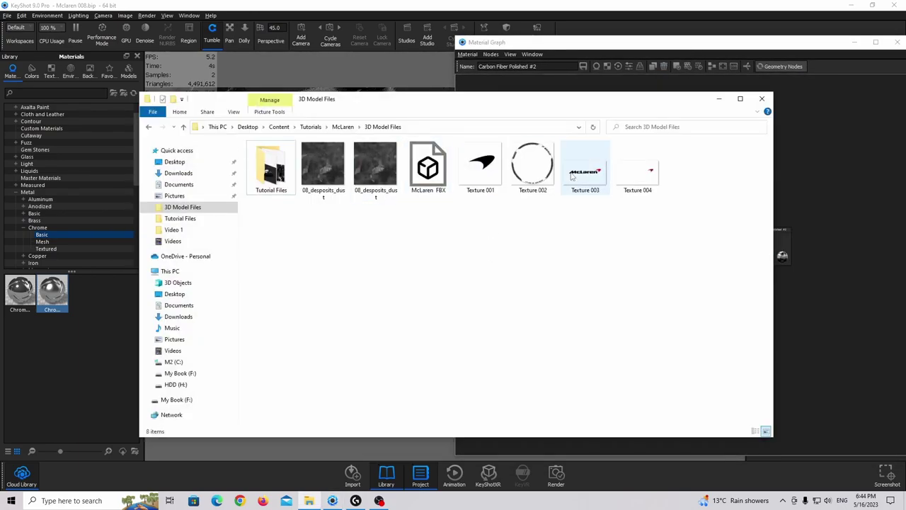
{"action": "left_click_drag", "start_coordinate": [480, 168], "coordinate": [576, 370]}
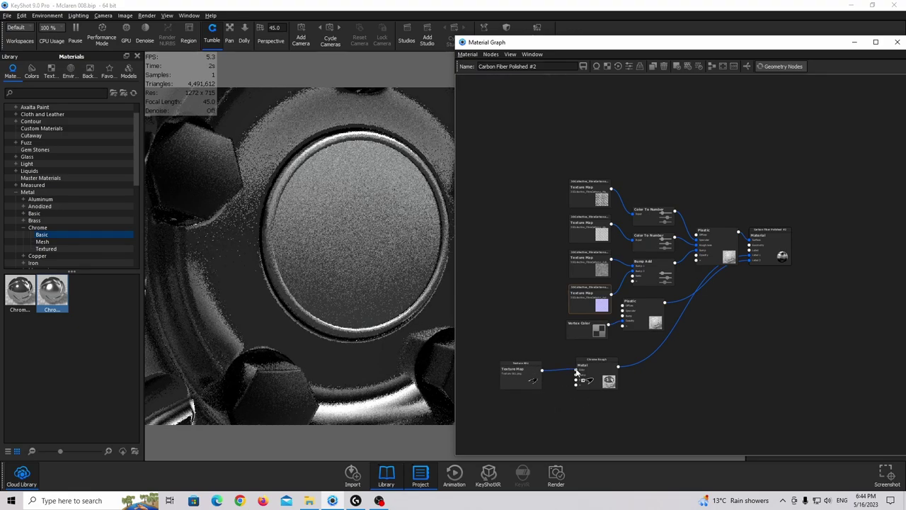
{"action": "left_click_drag", "start_coordinate": [524, 380], "coordinate": [524, 378]}
{"action": "double_click", "coordinate": [599, 378]}
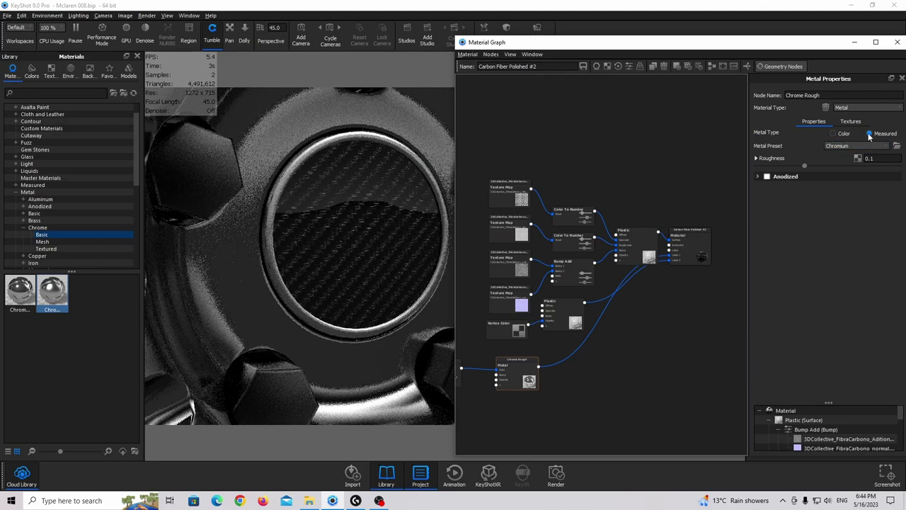
- Set the Chrome Rough label's metal type to Color and reposition its node and the logo texture node side by side
{"action": "left_click", "coordinate": [847, 133]}
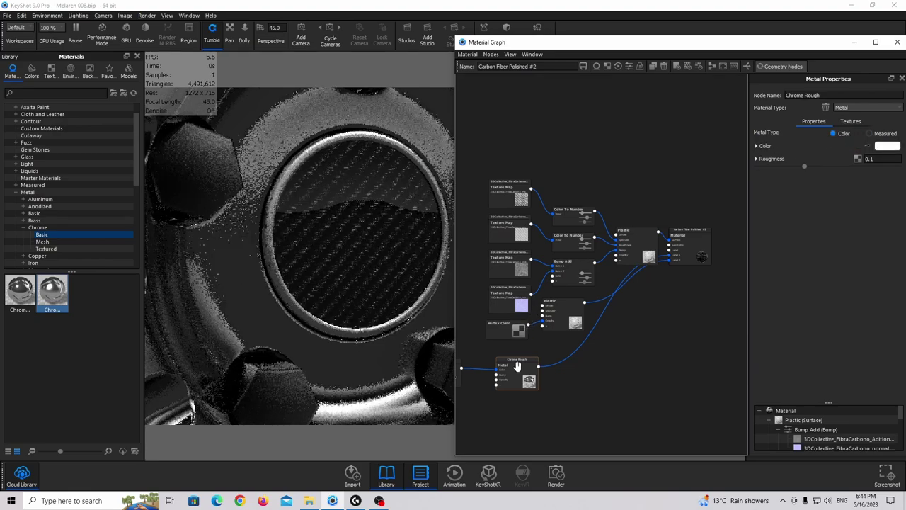
{"action": "left_click_drag", "start_coordinate": [517, 379], "coordinate": [538, 373]}
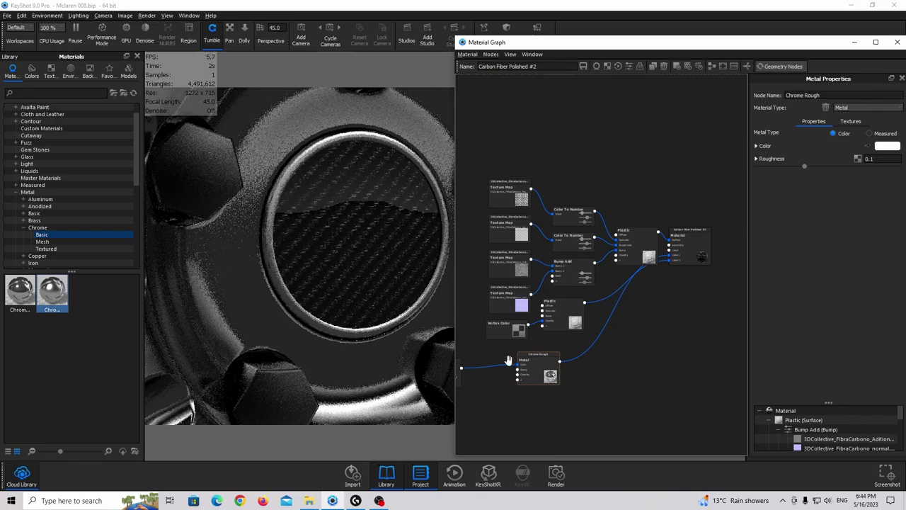
{"action": "left_click_drag", "start_coordinate": [457, 379], "coordinate": [497, 380]}
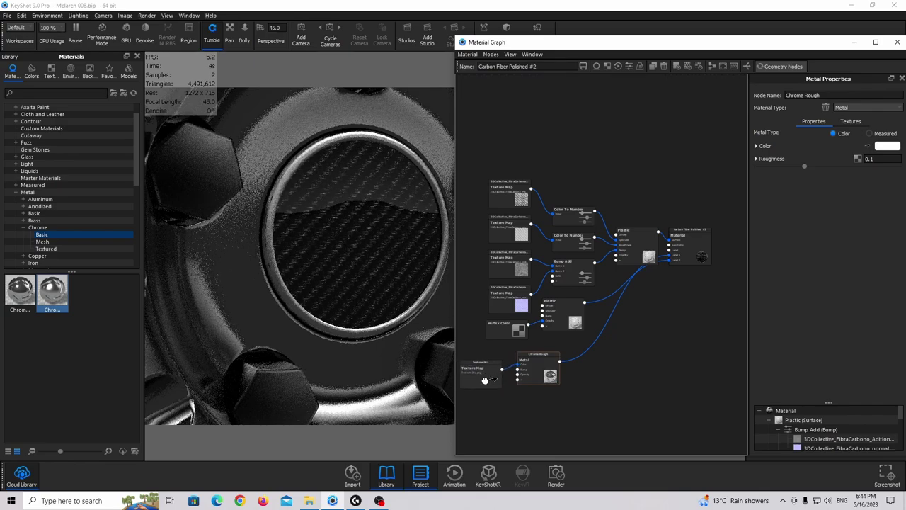
- Set the Texture 001 logo image to Planar mapping centered on the part
{"action": "left_click", "coordinate": [481, 371]}
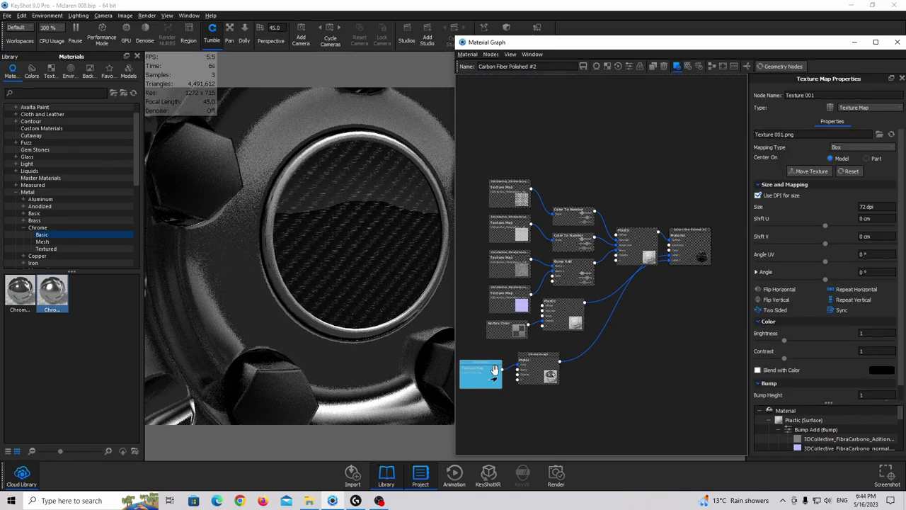
{"action": "left_click", "coordinate": [865, 147]}
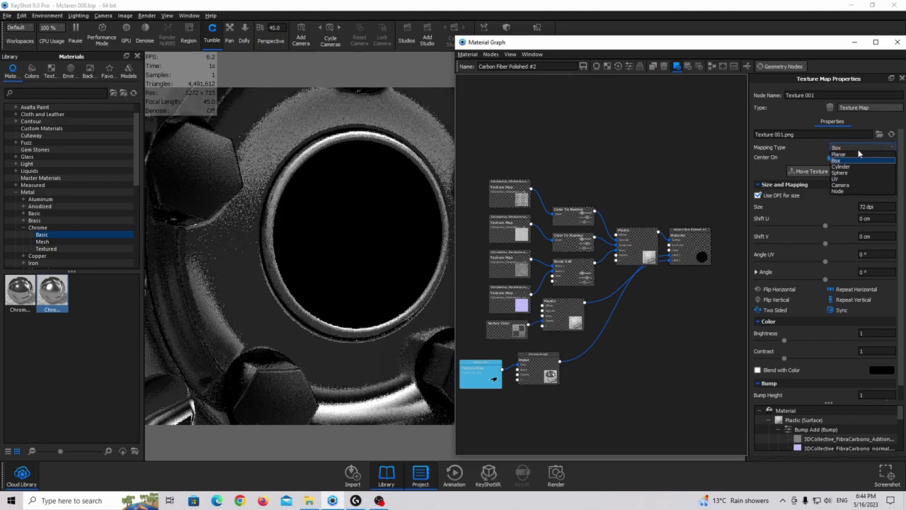
{"action": "left_click", "coordinate": [868, 157]}
{"action": "left_click", "coordinate": [880, 158]}
- Reposition the logo texture on the center cap by fitting it to the X axis and accept the placement
{"action": "left_click", "coordinate": [814, 171]}
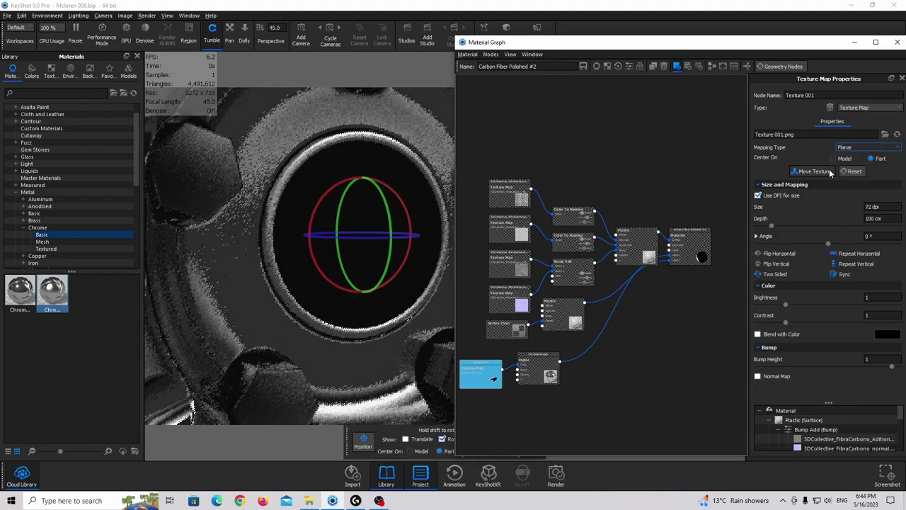
{"action": "mouse_move", "coordinate": [613, 45]}
{"action": "left_mouse_down"}
{"action": "mouse_move", "coordinate": [612, 35]}
{"action": "mouse_move", "coordinate": [602, 39]}
{"action": "left_mouse_up"}
{"action": "left_click", "coordinate": [490, 451]}
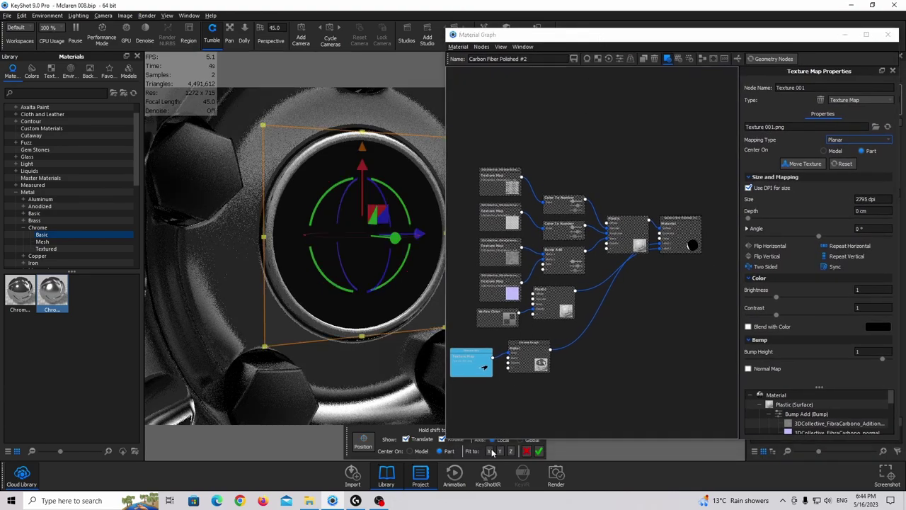
{"action": "left_click", "coordinate": [540, 451]}
- Turn off DPI sizing for the logo texture, set its width to 1 cm, and leave the color preview
{"action": "left_click", "coordinate": [772, 188]}
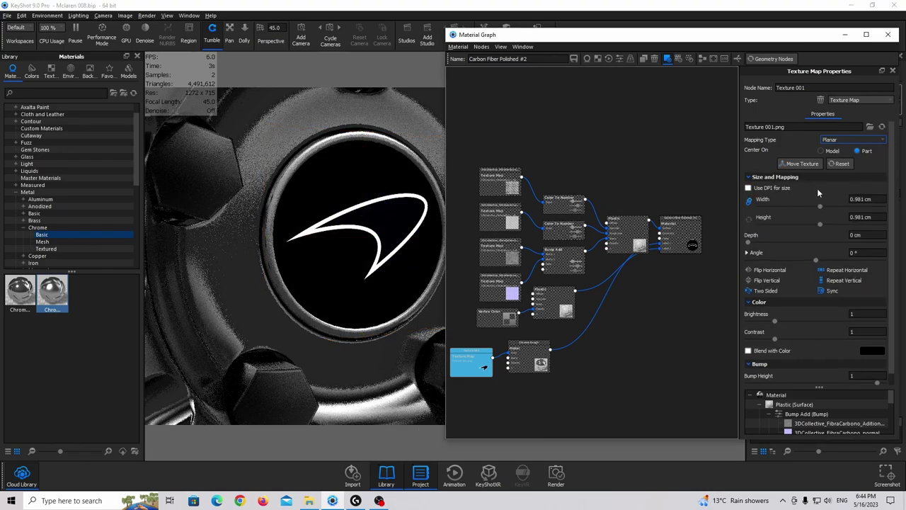
{"action": "left_click_drag", "start_coordinate": [880, 200], "coordinate": [758, 202]}
{"action": "type", "text": "1"}
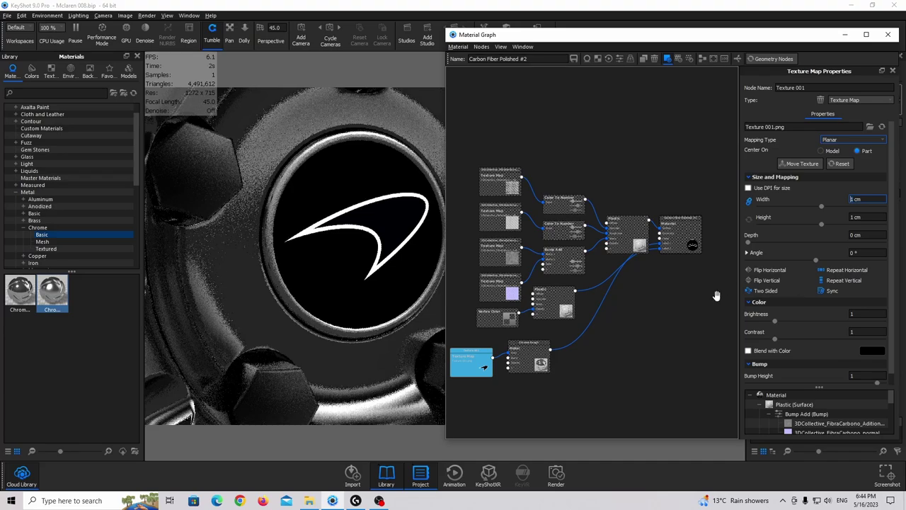
{"action": "left_click", "coordinate": [822, 270]}
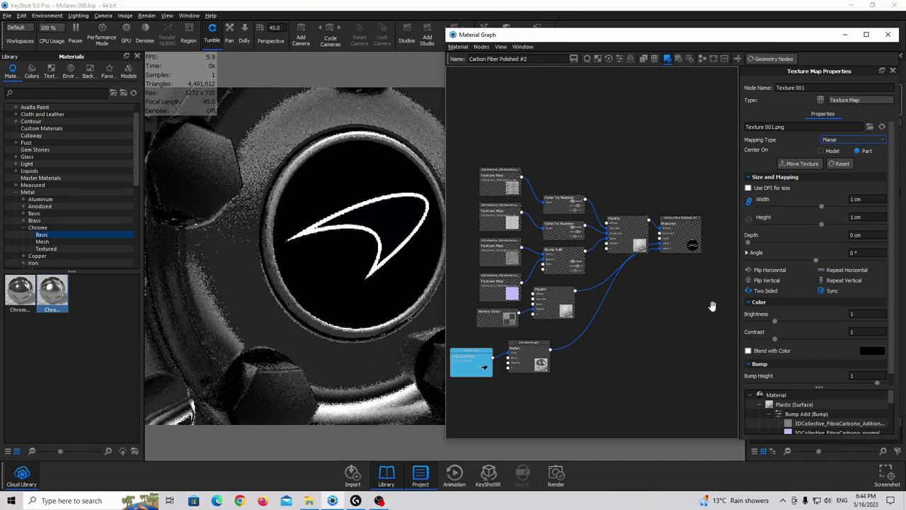
{"action": "key", "text": "c"}
- Rearrange the Chrome Rough and logo texture nodes and close the material graph
{"action": "left_click_drag", "start_coordinate": [526, 359], "coordinate": [534, 366]}
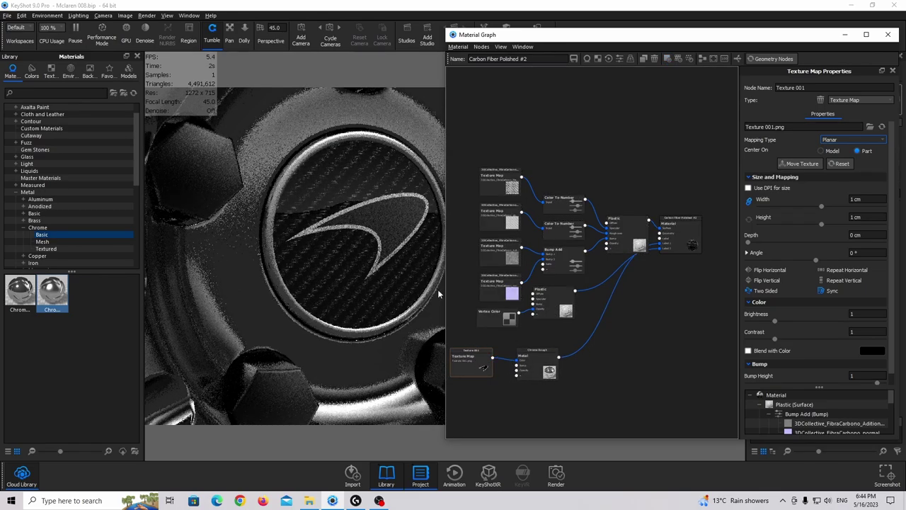
{"action": "left_click_drag", "start_coordinate": [476, 361], "coordinate": [472, 373]}
{"action": "left_click", "coordinate": [887, 34]}
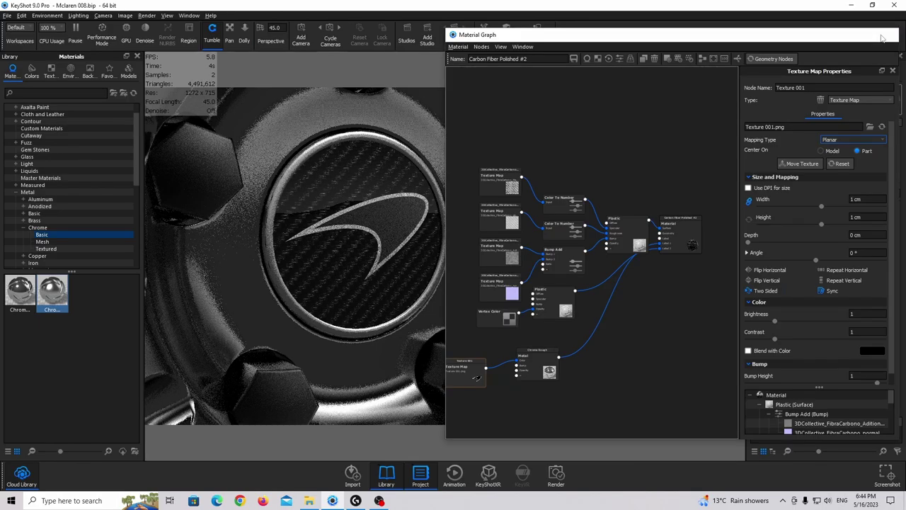
- Isolate the brake disc behind the wheel spokes so that only this part is shown
{"action": "left_click_drag", "start_coordinate": [410, 237], "coordinate": [463, 230]}
{"action": "scroll", "coordinate": [459, 231], "scroll_direction": "up", "scroll_amount": 5}
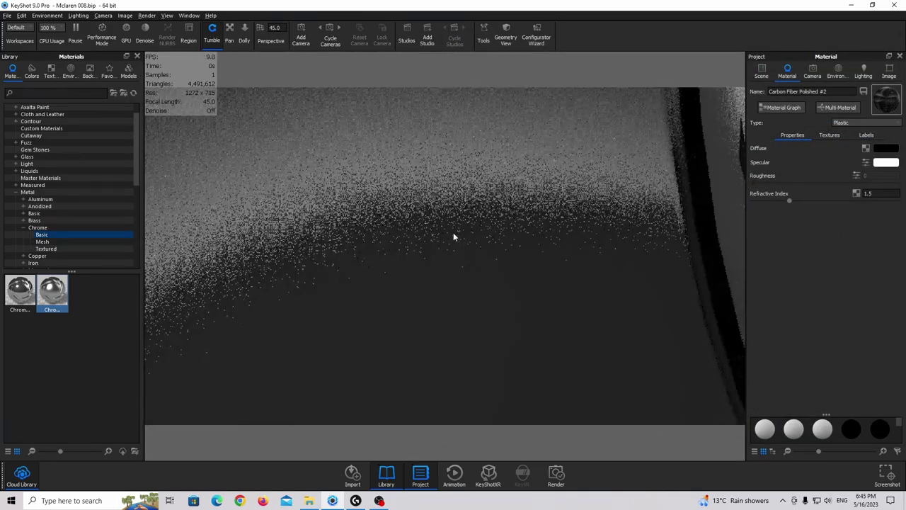
{"action": "middle_click_drag", "start_coordinate": [452, 232], "coordinate": [297, 247]}
{"action": "scroll", "coordinate": [382, 249], "scroll_direction": "down", "scroll_amount": 6}
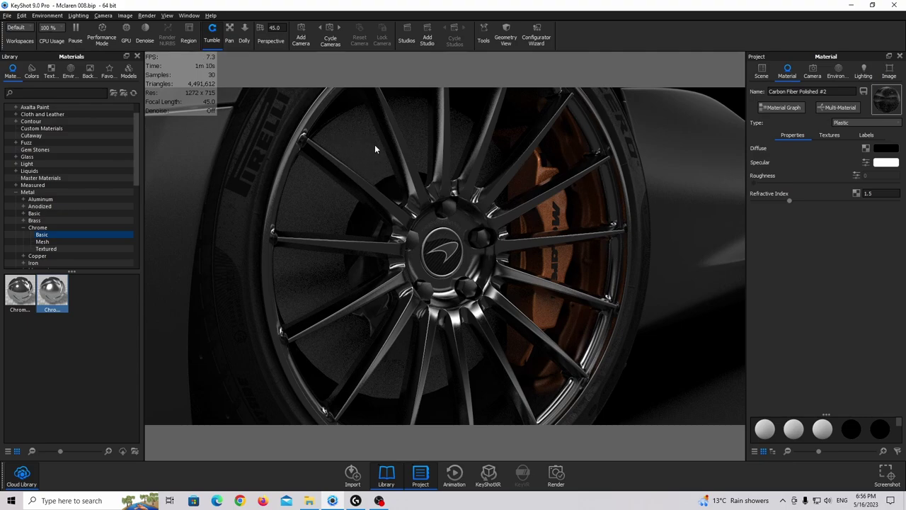
{"action": "right_click", "coordinate": [357, 152]}
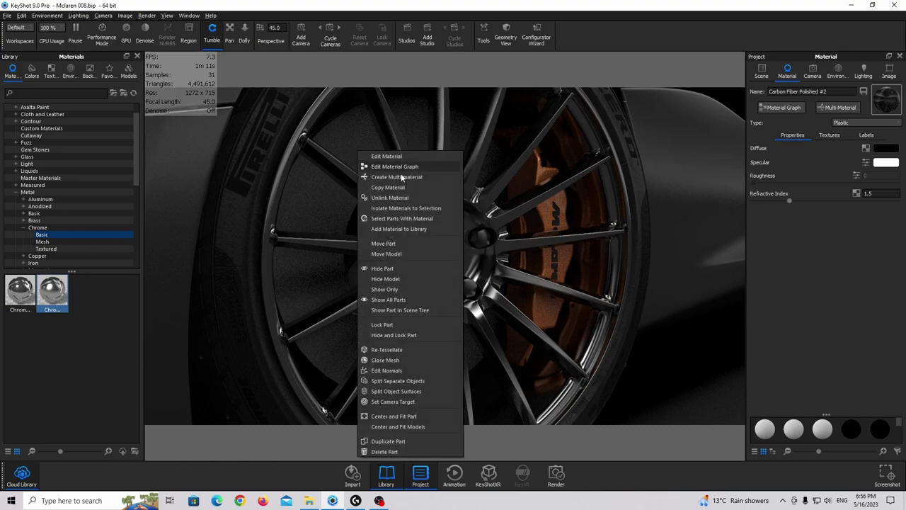
{"action": "left_click", "coordinate": [398, 284]}
{"action": "scroll", "coordinate": [348, 212], "scroll_direction": "up", "scroll_amount": 3}
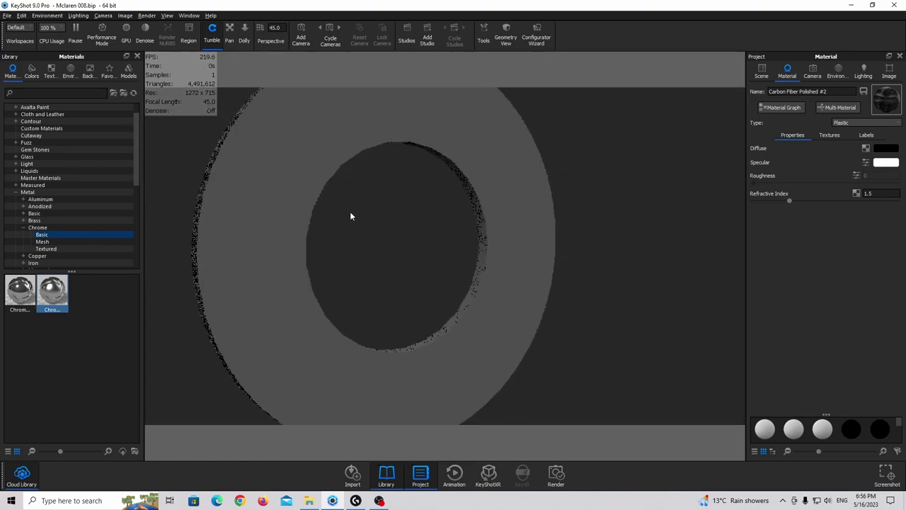
{"action": "middle_click_drag", "start_coordinate": [350, 210], "coordinate": [382, 221]}
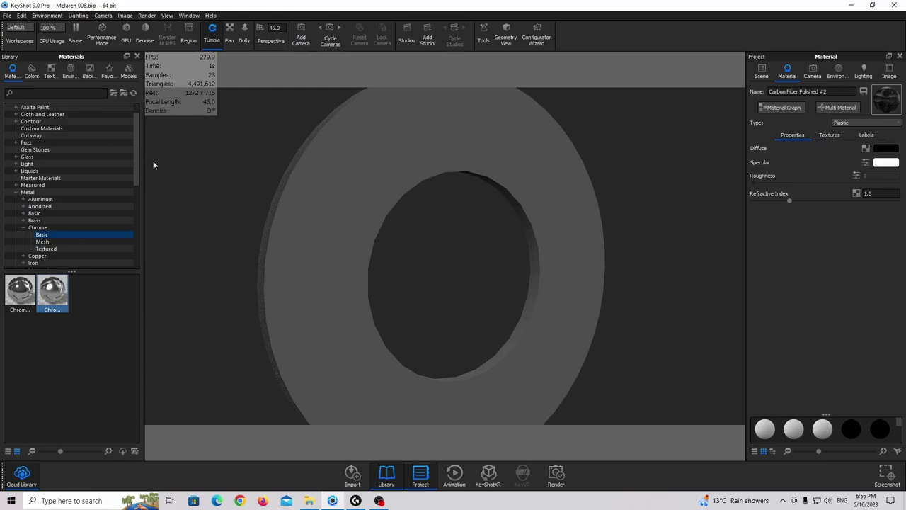
- Search the material library for "metal rough" and apply Metal Rough Black to the brake disc without linking it to the existing material
{"action": "type", "text": "metal rough"}
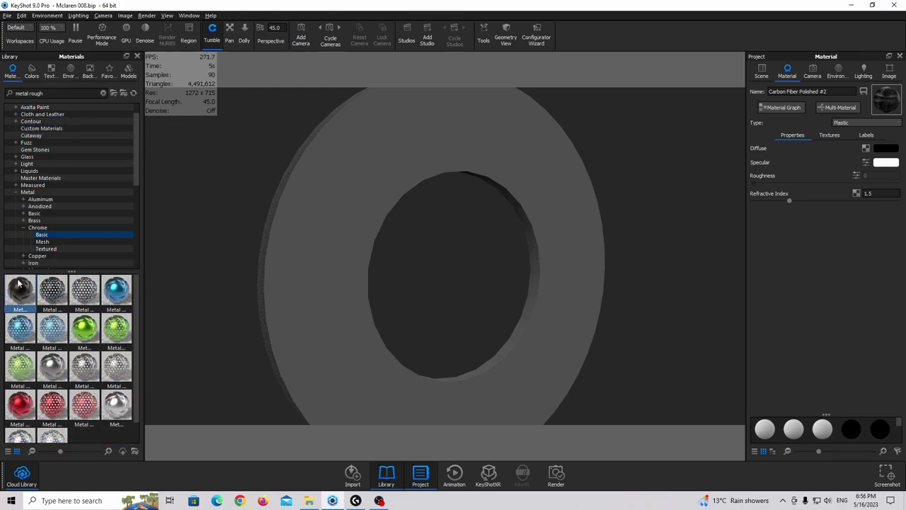
{"action": "left_click_drag", "start_coordinate": [20, 290], "coordinate": [333, 259]}
{"action": "left_click", "coordinate": [515, 260]}
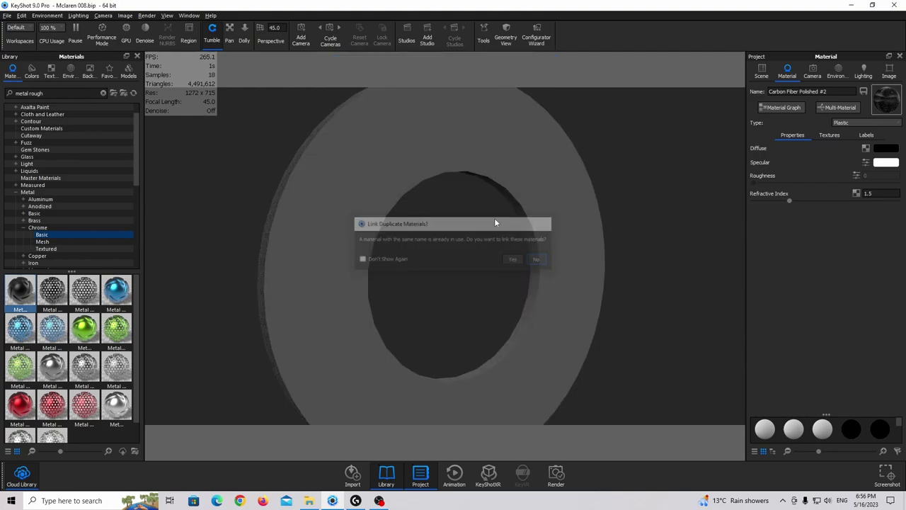
- Change the brake disc material's color to a medium gray
{"action": "left_click", "coordinate": [887, 160]}
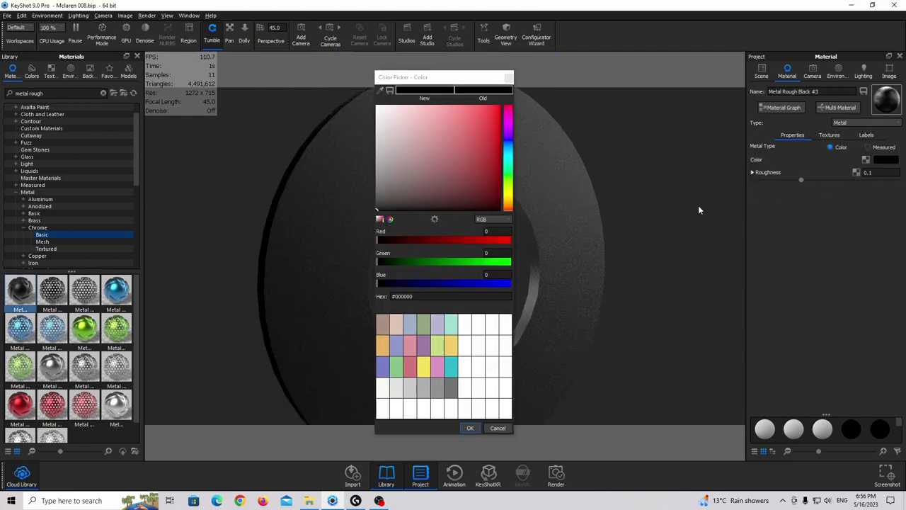
{"action": "left_click_drag", "start_coordinate": [382, 205], "coordinate": [347, 194]}
{"action": "left_click", "coordinate": [470, 428]}
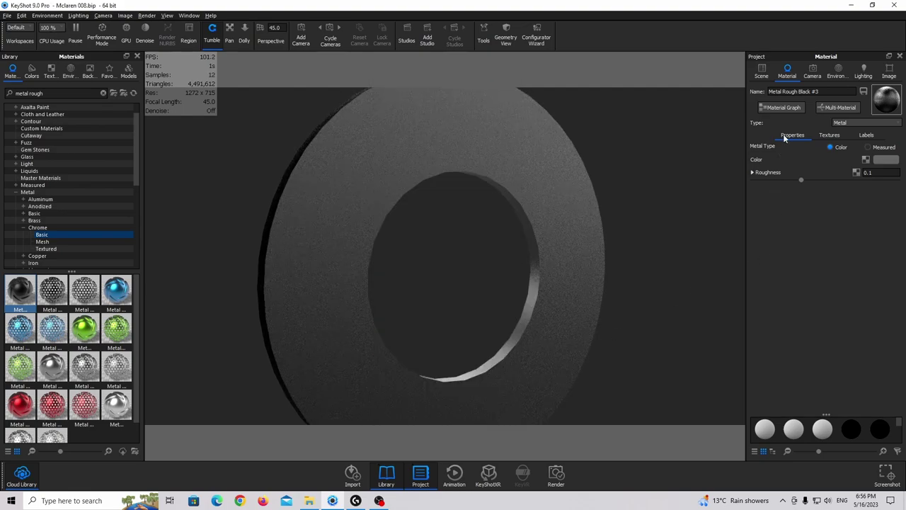
- Open the brake disc's material graph, search the texture library for "scrat", and add the 29_scratcehes_deposits_shapes texture to the graph
{"action": "left_click", "coordinate": [781, 108]}
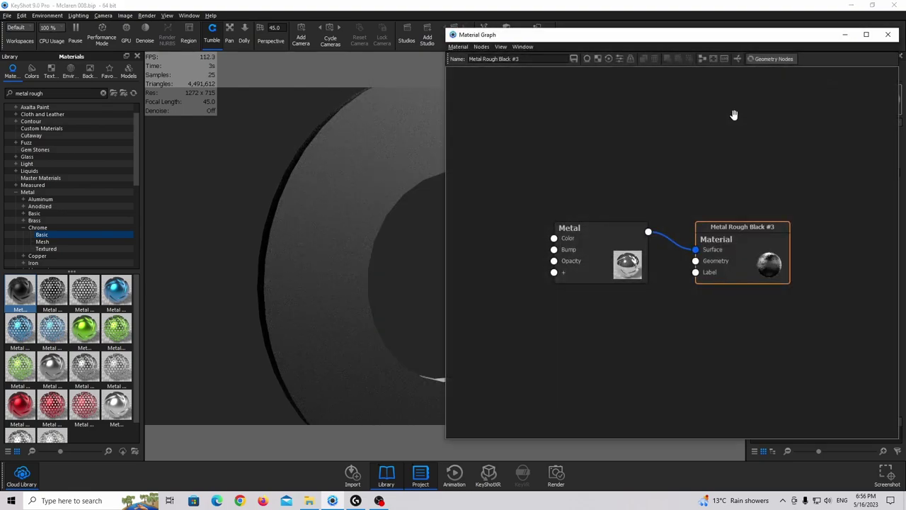
{"action": "left_click_drag", "start_coordinate": [596, 45], "coordinate": [478, 51]}
{"action": "scroll", "coordinate": [470, 235], "scroll_direction": "down", "scroll_amount": 2}
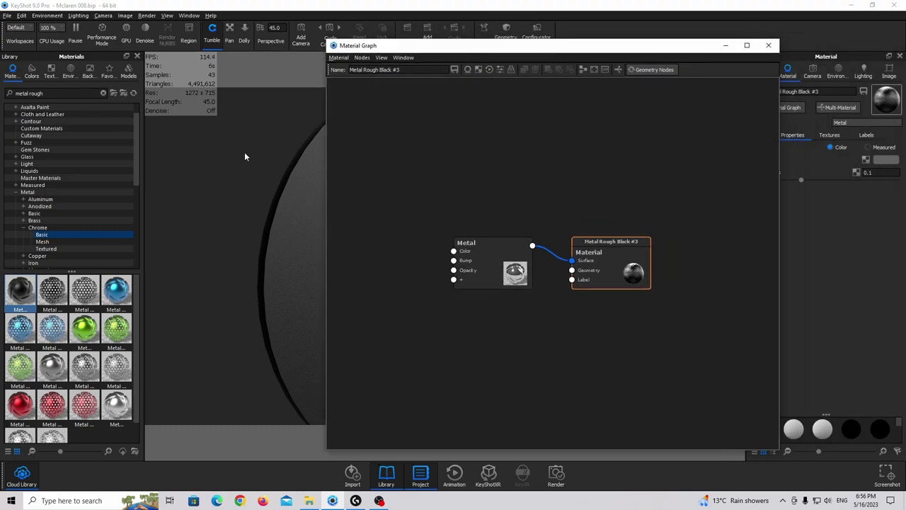
{"action": "left_click", "coordinate": [103, 92]}
{"action": "left_click", "coordinate": [103, 92]}
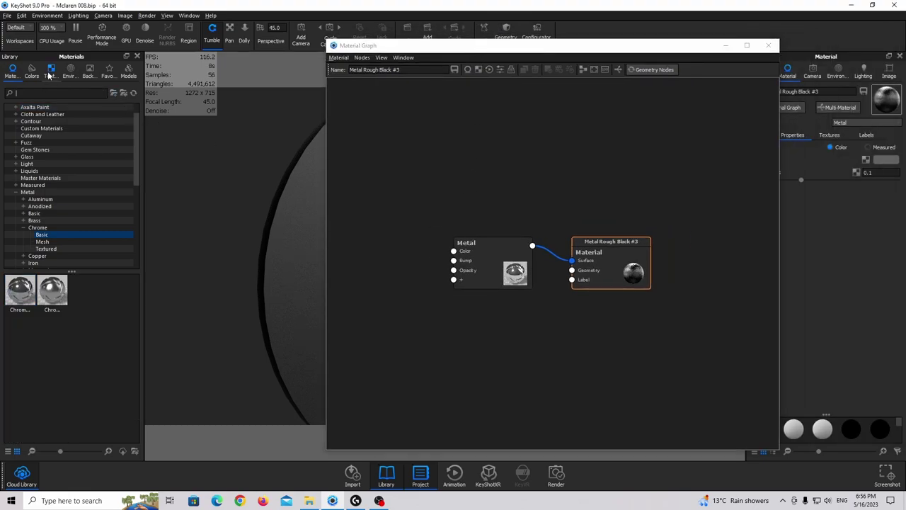
{"action": "left_click", "coordinate": [50, 75]}
{"action": "left_click", "coordinate": [40, 93]}
{"action": "type", "text": "scrat"}
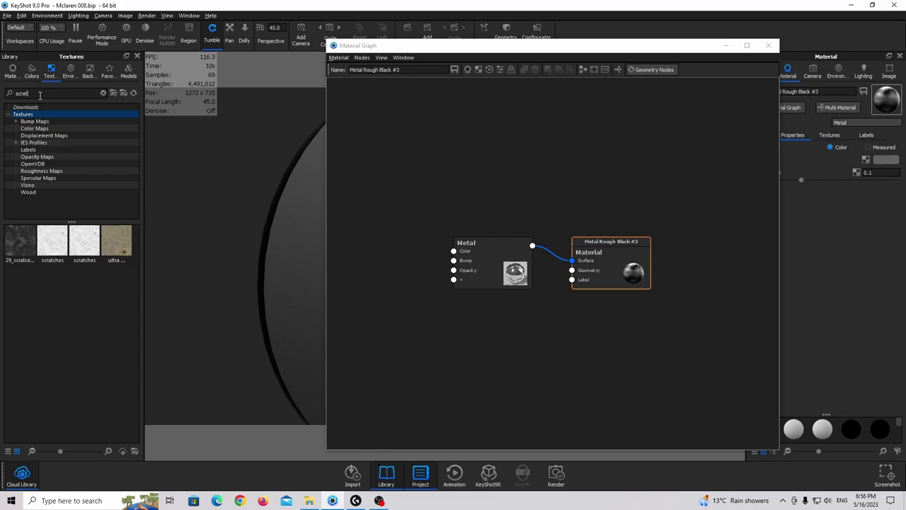
{"action": "left_click_drag", "start_coordinate": [20, 241], "coordinate": [363, 242]}
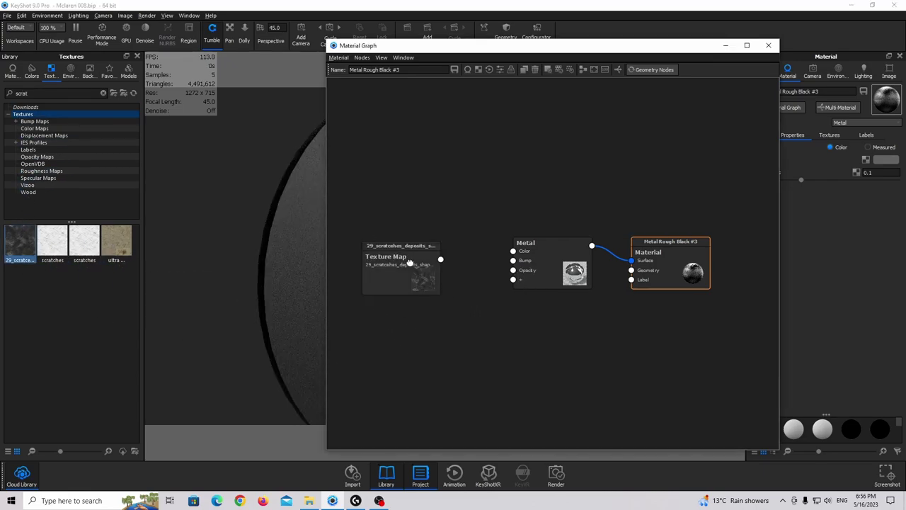
- Connect the scratches texture to the Metal node's Roughness input and spread the two nodes apart
{"action": "middle_click_drag", "start_coordinate": [287, 244], "coordinate": [185, 255]}
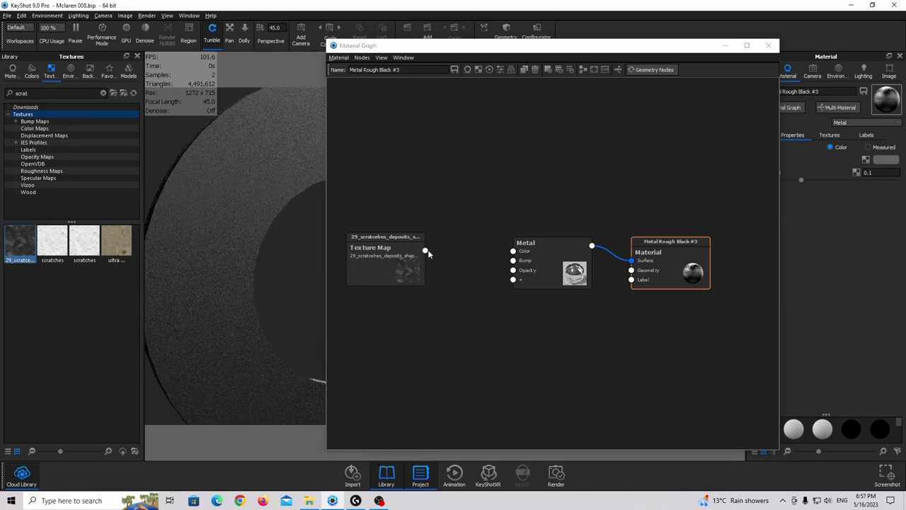
{"action": "left_click_drag", "start_coordinate": [425, 250], "coordinate": [544, 253]}
{"action": "left_click", "coordinate": [566, 270]}
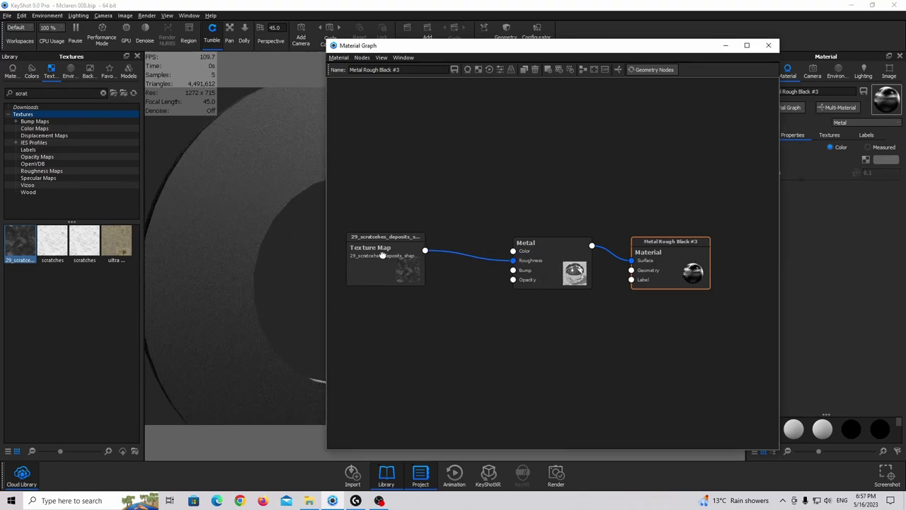
{"action": "left_click_drag", "start_coordinate": [382, 255], "coordinate": [367, 251]}
{"action": "left_click_drag", "start_coordinate": [547, 265], "coordinate": [555, 260]}
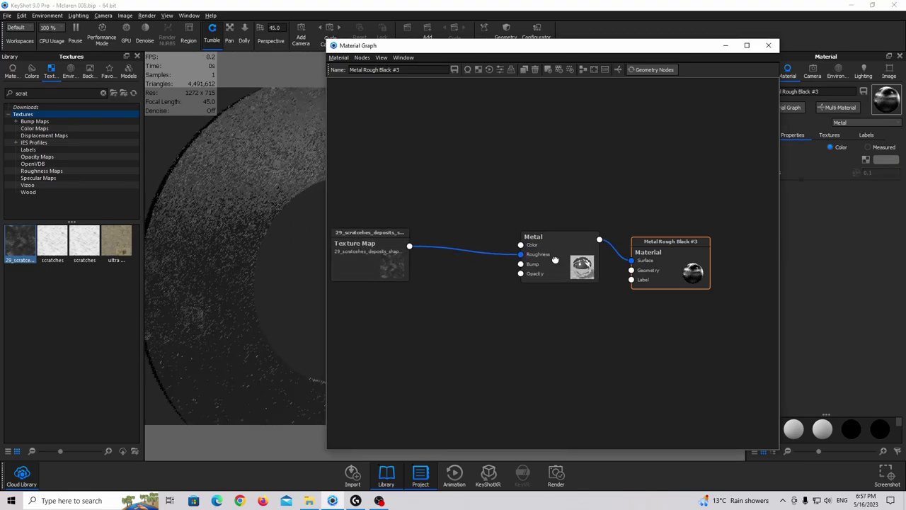
- Insert a Color To Number utility between the scratches texture and the Roughness input, and auto-arrange the graph's nodes
{"action": "right_click", "coordinate": [450, 248]}
{"action": "mouse_move", "coordinate": [488, 278]}
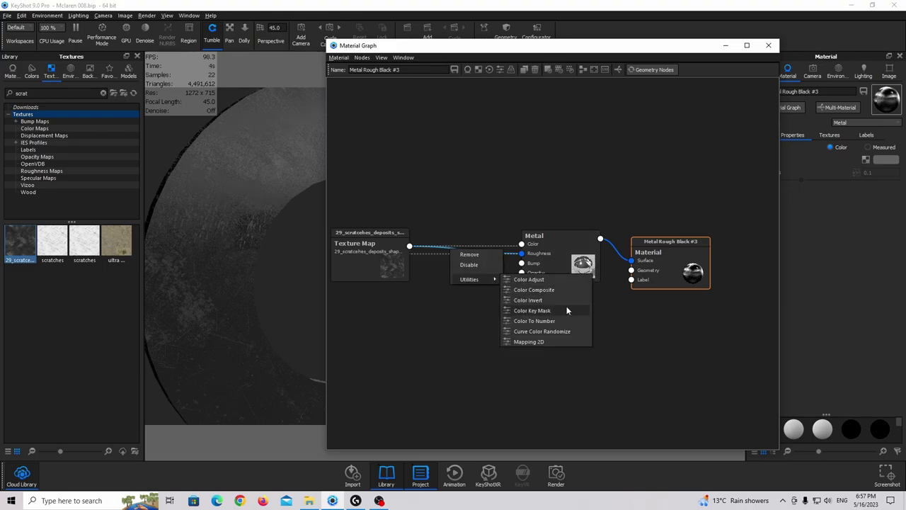
{"action": "left_click", "coordinate": [556, 321]}
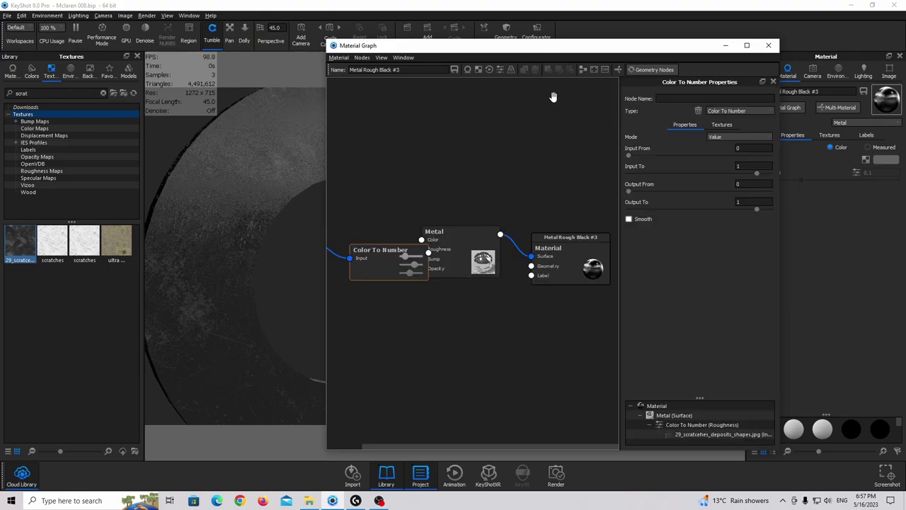
{"action": "left_click", "coordinate": [583, 69]}
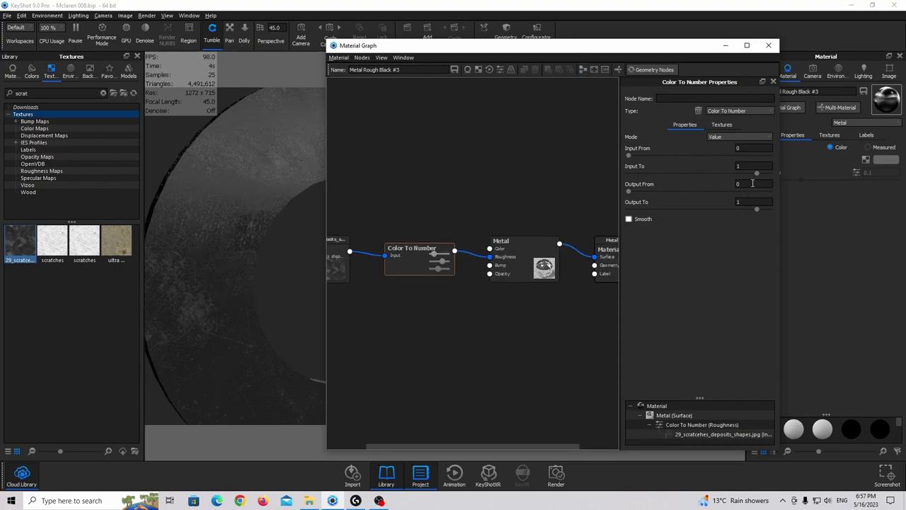
- Set the Color To Number node's Output From to 0.025 and Output To to 0.5
{"action": "left_click", "coordinate": [753, 183]}
{"action": "type", "text": "0.025"}
{"action": "key", "text": "Return"}
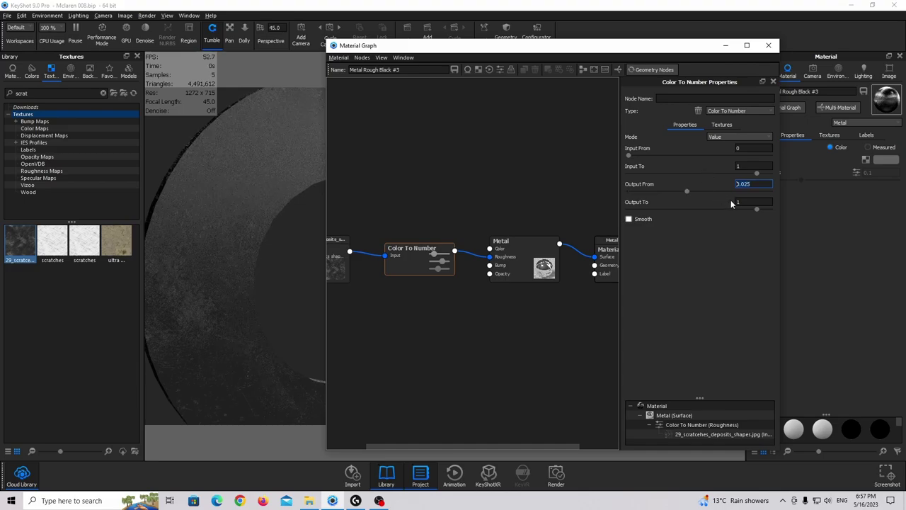
{"action": "key", "text": "Tab"}
{"action": "type", "text": "0.5"}
{"action": "key", "text": "Return"}
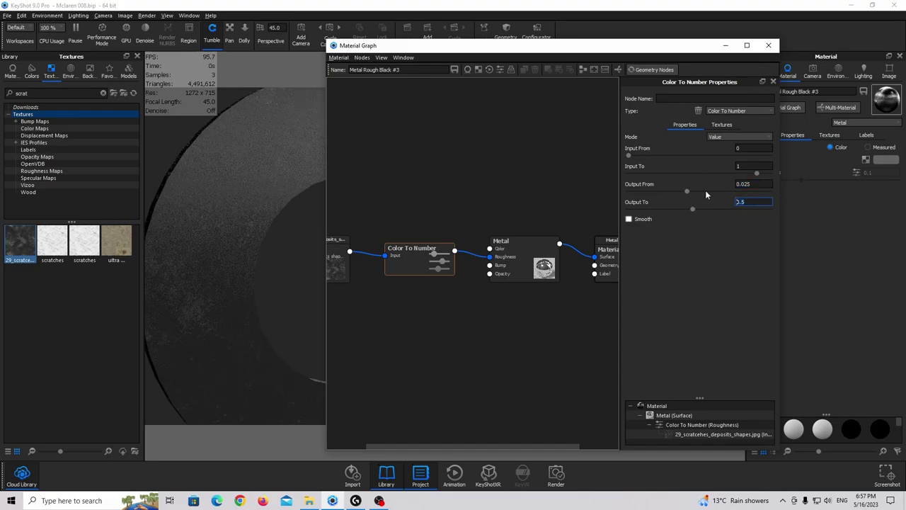
- Try Output To values of 4, 1 and 0.5 on the Color To Number node
{"action": "key", "text": "BackSpace"}
{"action": "key", "text": "BackSpace"}
{"action": "key", "text": "BackSpace"}
{"action": "type", "text": "1"}
{"action": "key", "text": "BackSpace"}
{"action": "type", "text": "4"}
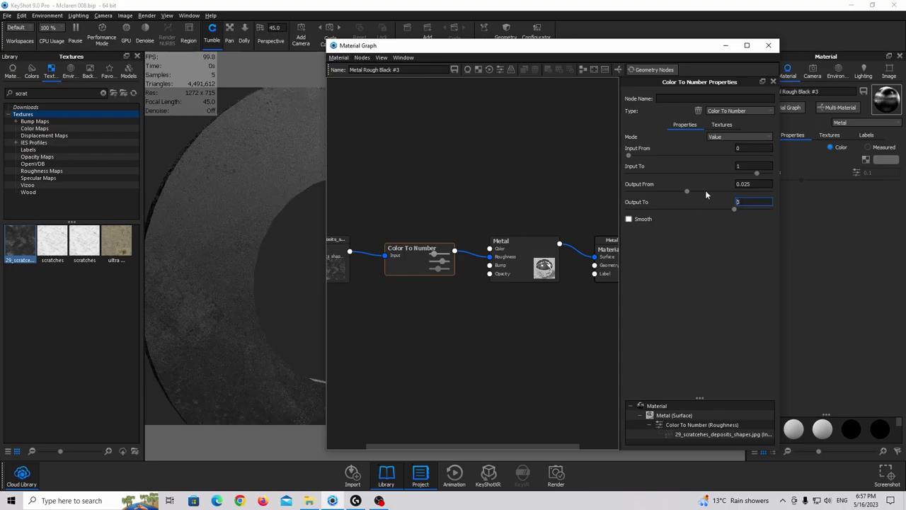
{"action": "type", "text": "4"}
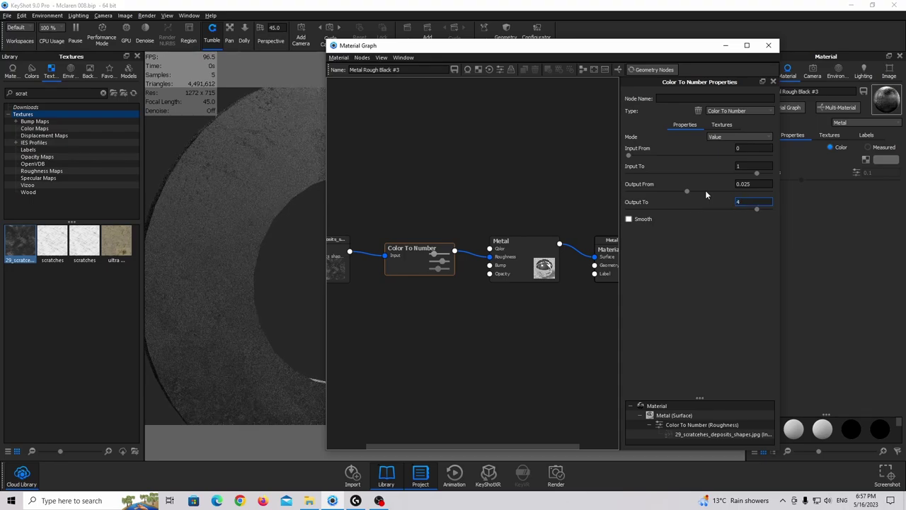
{"action": "key", "text": "Return"}
{"action": "type", "text": "1."}
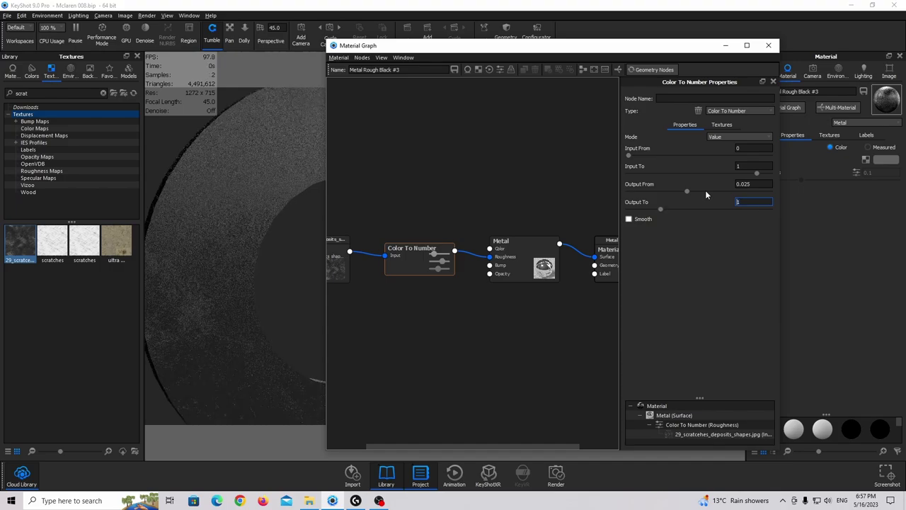
{"action": "type", "text": "1"}
{"action": "key", "text": "Return"}
{"action": "type", "text": "0.5"}
{"action": "key", "text": "Return"}
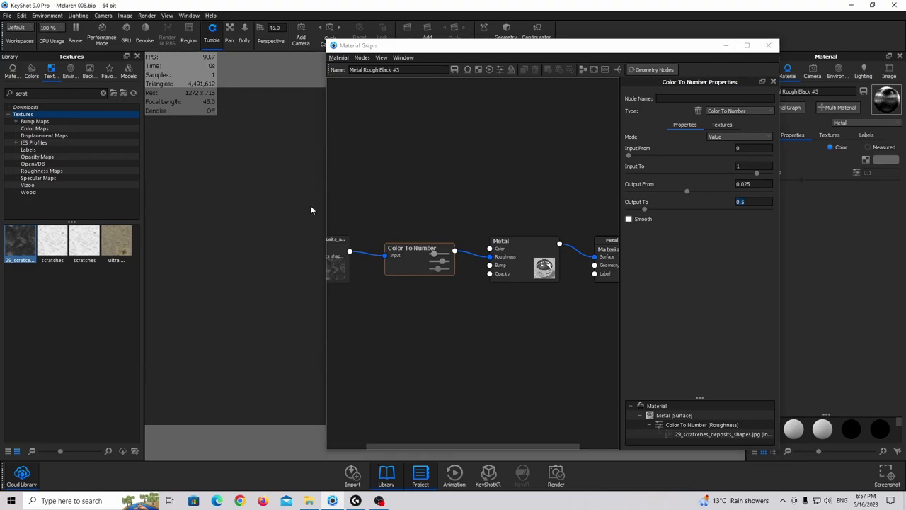
- Move the material graph window aside to uncover the brake disc and set the Color To Number node's Output To to 0.2
{"action": "left_click_drag", "start_coordinate": [310, 205], "coordinate": [262, 184]}
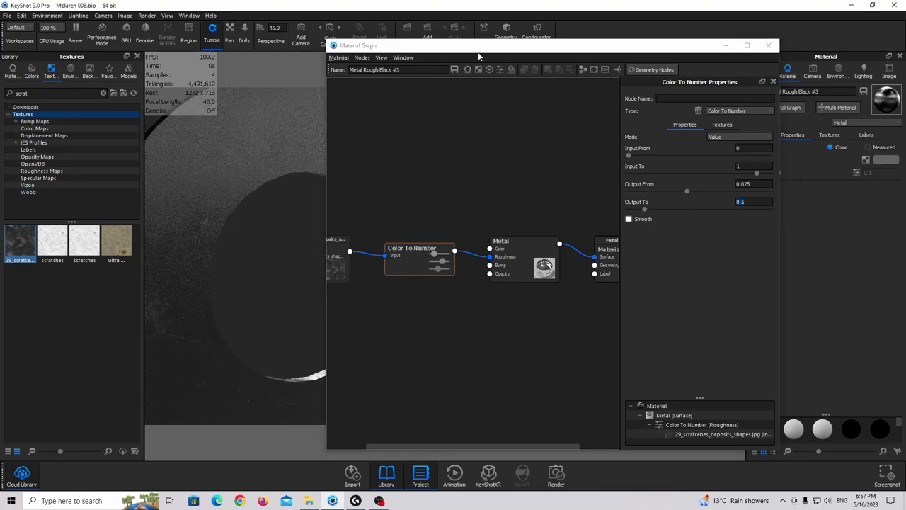
{"action": "left_click_drag", "start_coordinate": [478, 52], "coordinate": [559, 57]}
{"action": "left_click_drag", "start_coordinate": [288, 182], "coordinate": [243, 184]}
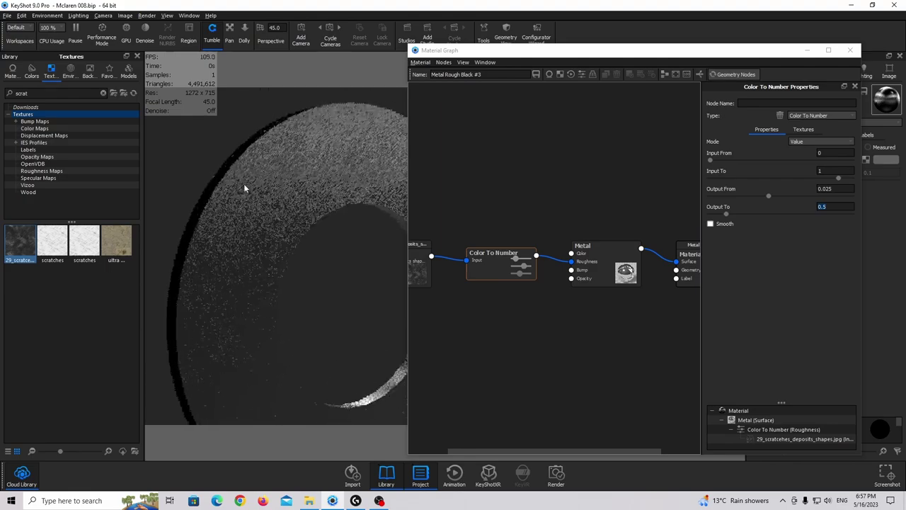
{"action": "left_click_drag", "start_coordinate": [832, 206], "coordinate": [755, 198]}
{"action": "type", "text": "0.1"}
{"action": "key", "text": "Return"}
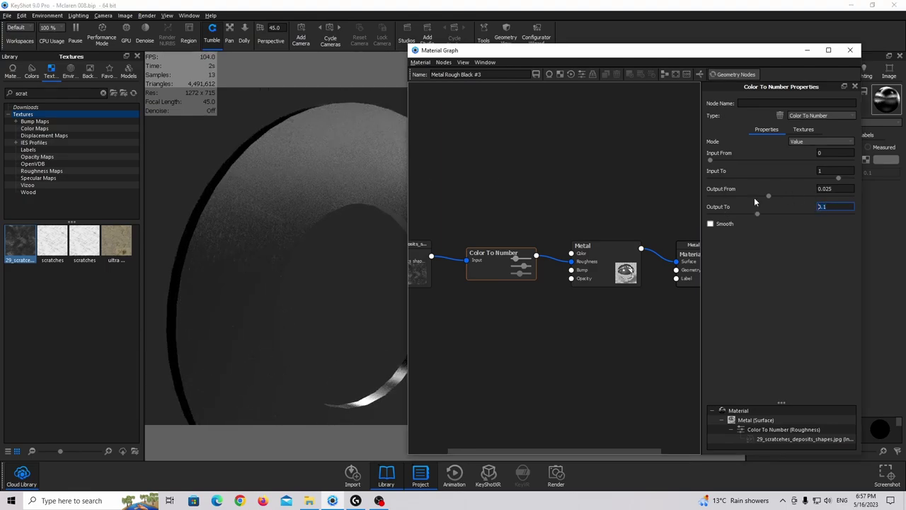
{"action": "type", "text": "0.2"}
{"action": "key", "text": "Return"}
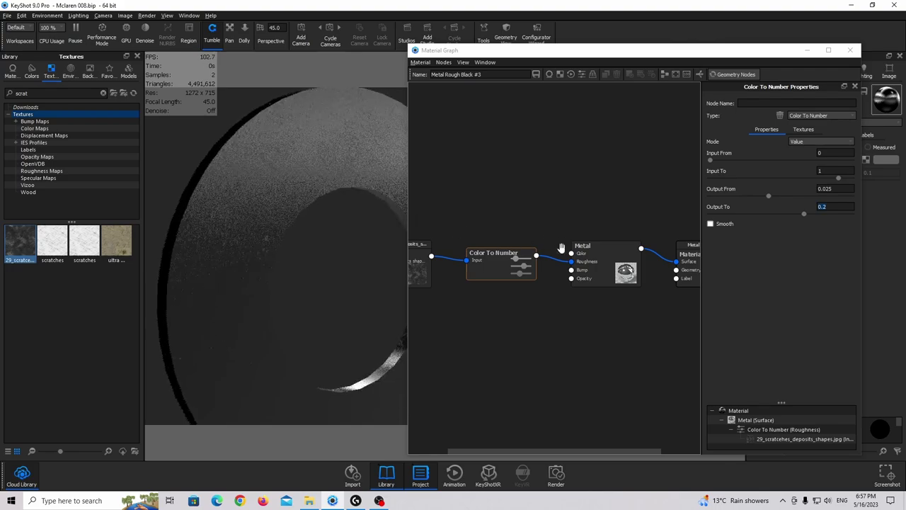
- Search the texture library for "am78" and add the AM78_003_specular texture to the material graph
{"action": "scroll", "coordinate": [559, 252], "scroll_direction": "down", "scroll_amount": 1}
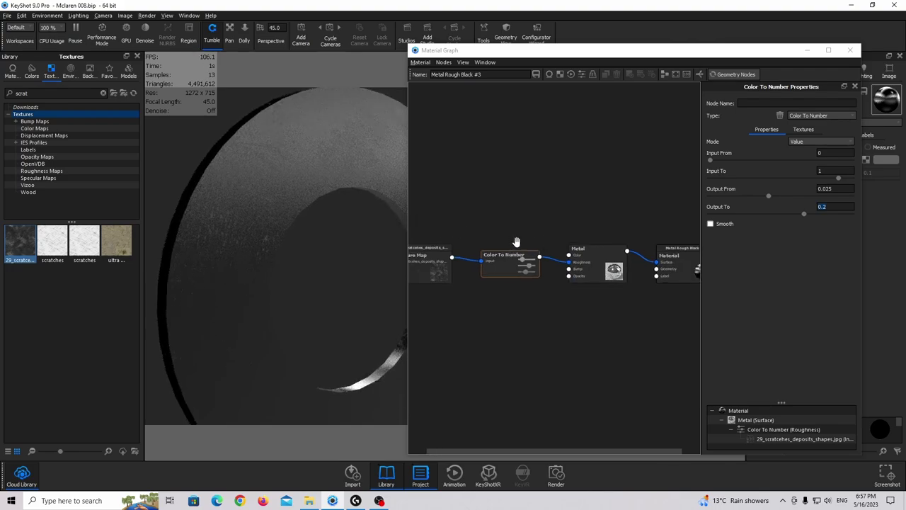
{"action": "left_click", "coordinate": [104, 92]}
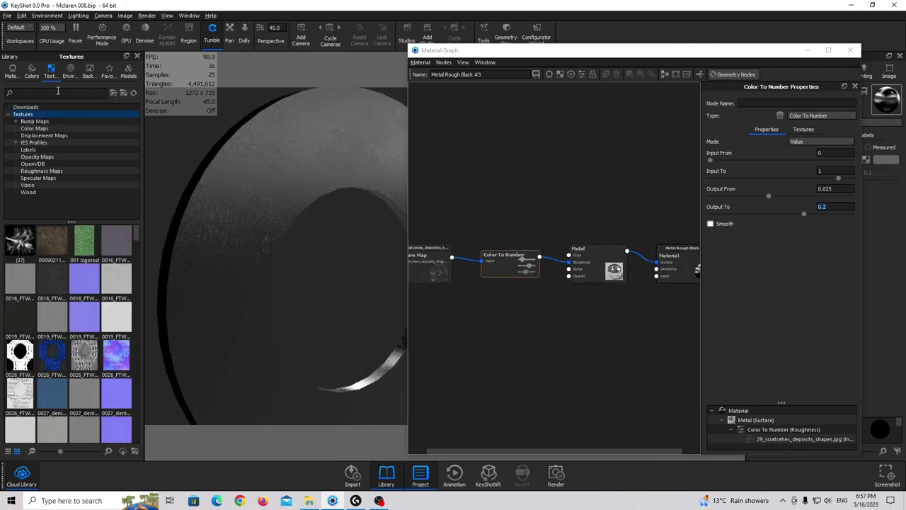
{"action": "type", "text": "am78"}
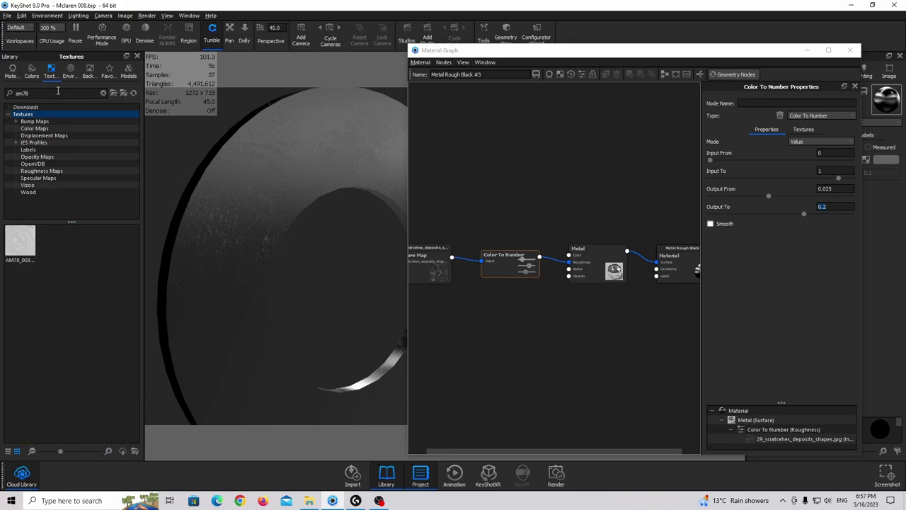
{"action": "left_click_drag", "start_coordinate": [28, 244], "coordinate": [433, 338]}
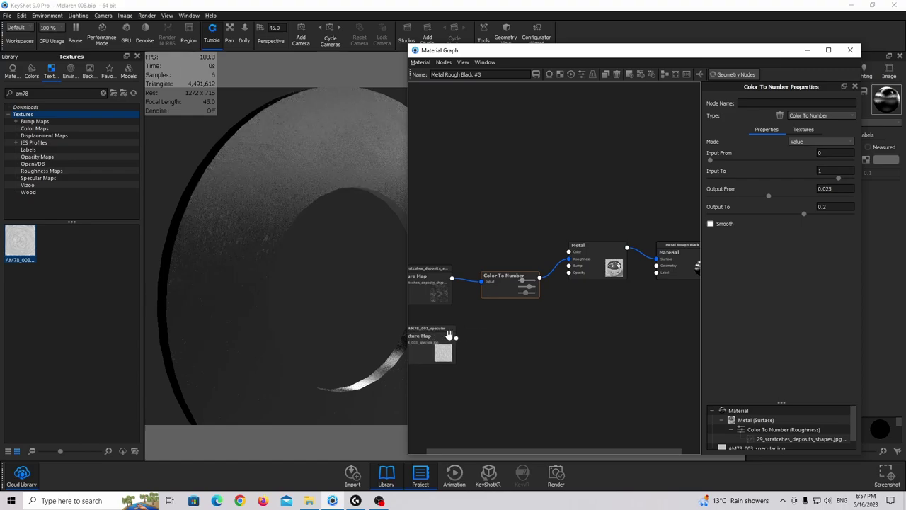
- Connect the AM78_003_specular texture to the Metal node's Bump input
{"action": "left_click_drag", "start_coordinate": [491, 295], "coordinate": [441, 258]}
{"action": "scroll", "coordinate": [446, 285], "scroll_direction": "down", "scroll_amount": 2}
{"action": "left_click_drag", "start_coordinate": [460, 297], "coordinate": [583, 231]}
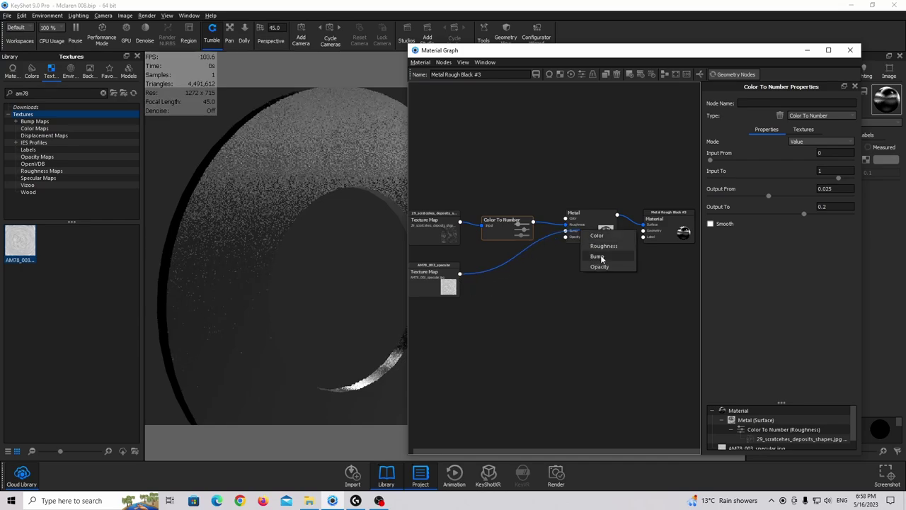
{"action": "left_click", "coordinate": [600, 258]}
- Preview the AM78_003_specular texture on the disc, center its mapping on Part, and disable its horizontal and vertical repeat
{"action": "left_click_drag", "start_coordinate": [447, 279], "coordinate": [460, 280]}
{"action": "left_click", "coordinate": [462, 283]}
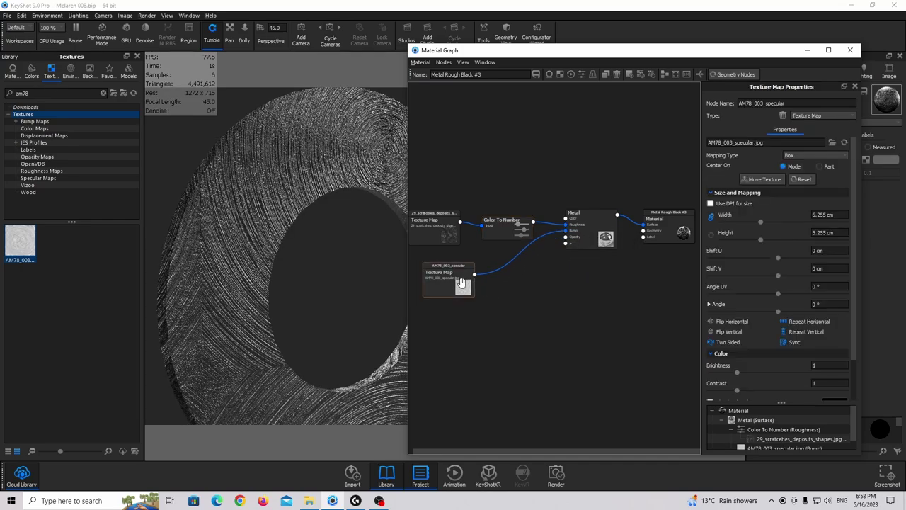
{"action": "key", "text": "c"}
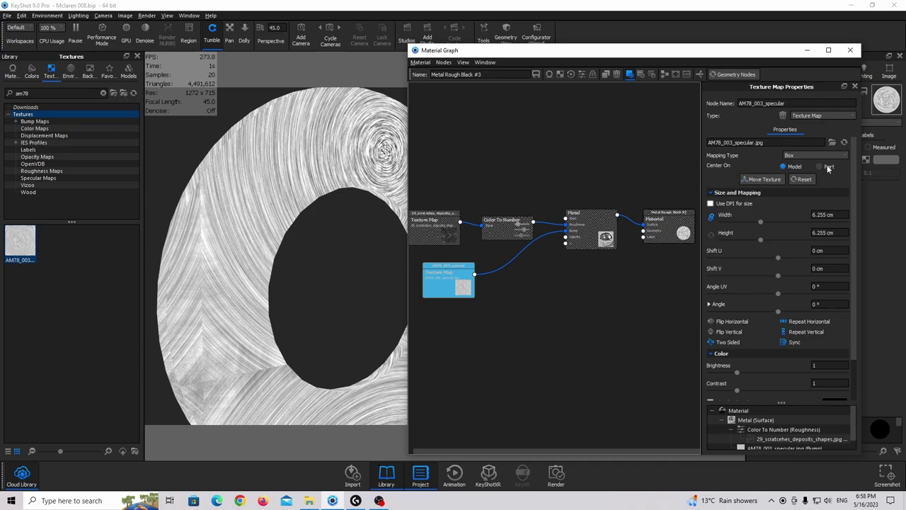
{"action": "left_click", "coordinate": [827, 167]}
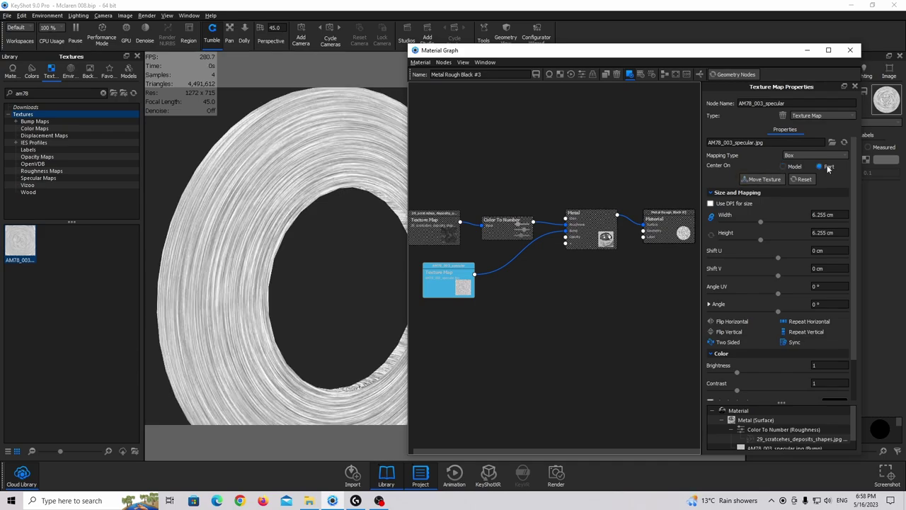
{"action": "left_click", "coordinate": [783, 322]}
{"action": "left_click", "coordinate": [519, 283]}
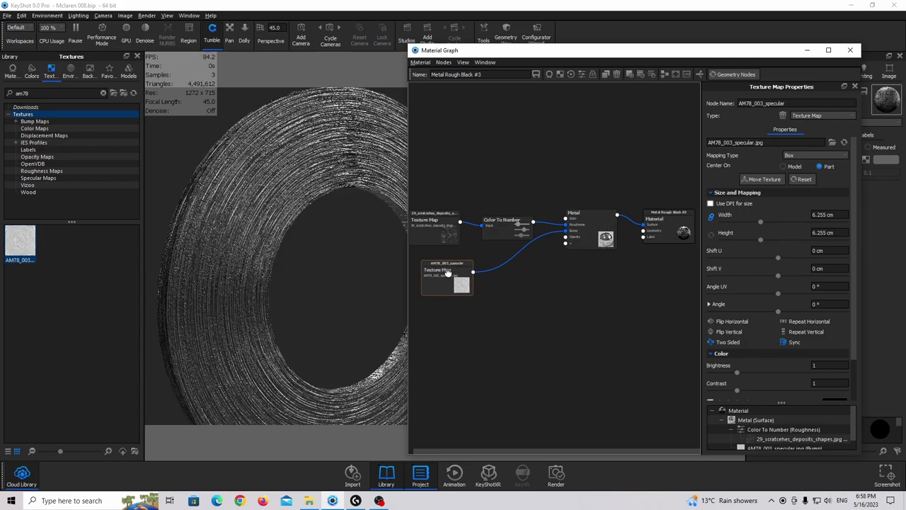
{"action": "left_click_drag", "start_coordinate": [448, 273], "coordinate": [447, 272]}
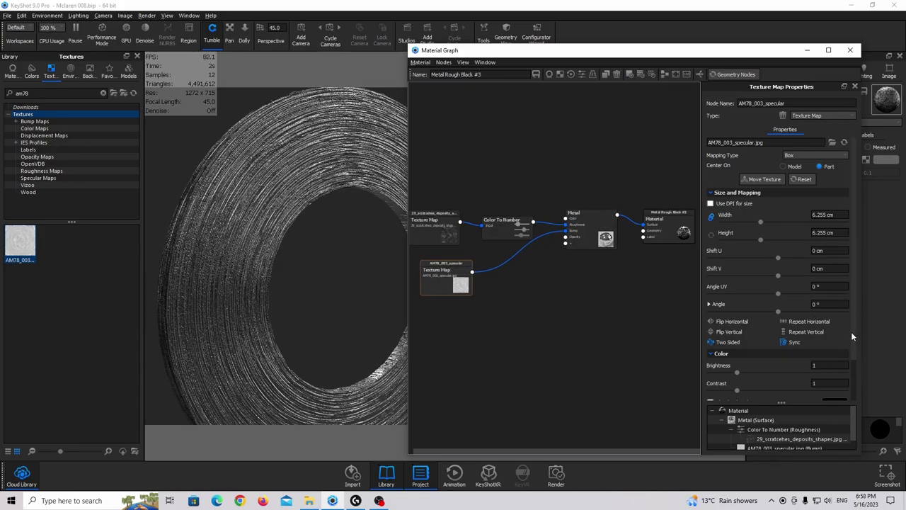
- Set the AM78_003_specular texture's Bump Height to 0.075
{"action": "scroll", "coordinate": [850, 331], "scroll_direction": "down", "scroll_amount": 2}
{"action": "left_click", "coordinate": [830, 379]}
{"action": "type", "text": "0.1"}
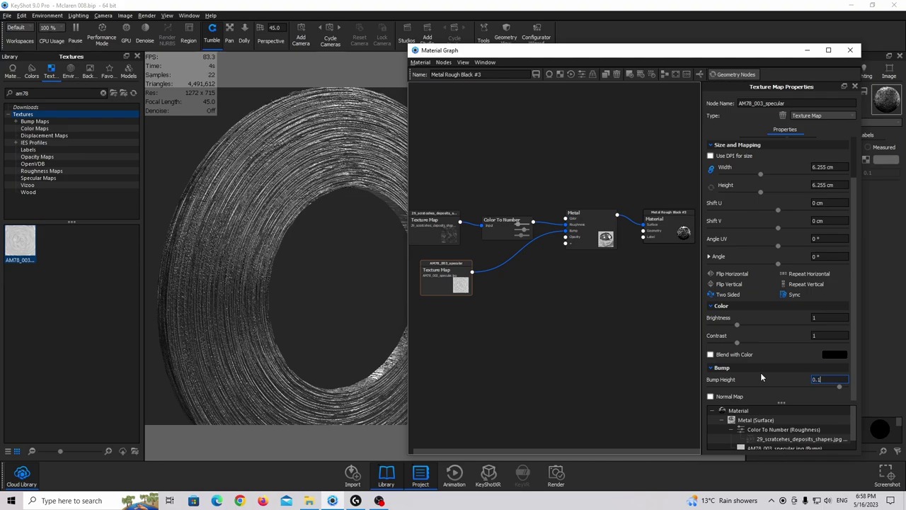
{"action": "type", "text": "0.01"}
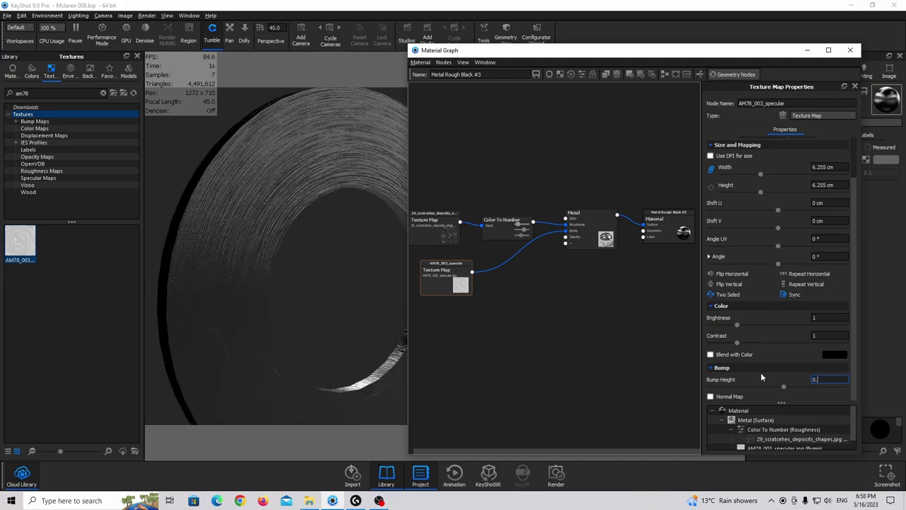
{"action": "key", "text": "BackSpace"}
{"action": "type", "text": "5"}
{"action": "key", "text": "Return"}
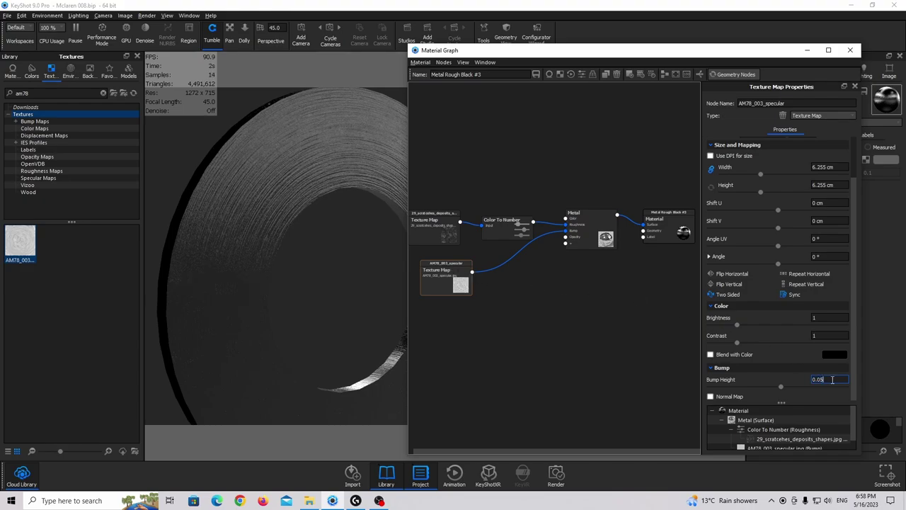
{"action": "key", "text": "Return"}
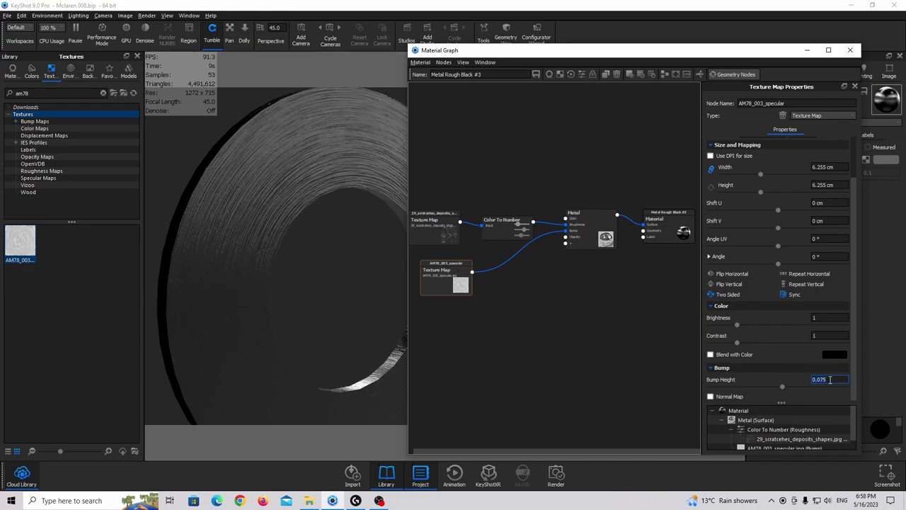
- Duplicate the 29_scratcehes_deposits_shapes texture node and arrange the copy below the AM78_003_specular node
{"action": "left_click", "coordinate": [445, 232]}
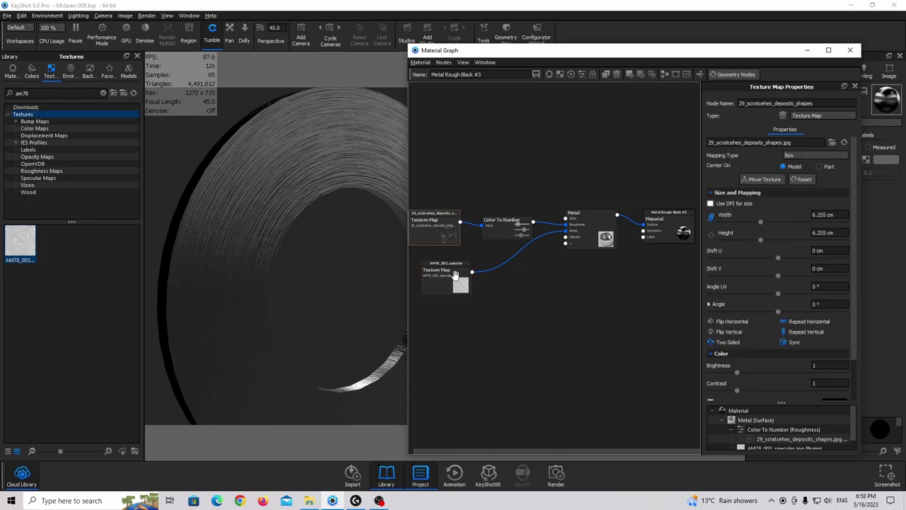
{"action": "left_click_drag", "start_coordinate": [454, 273], "coordinate": [446, 276]}
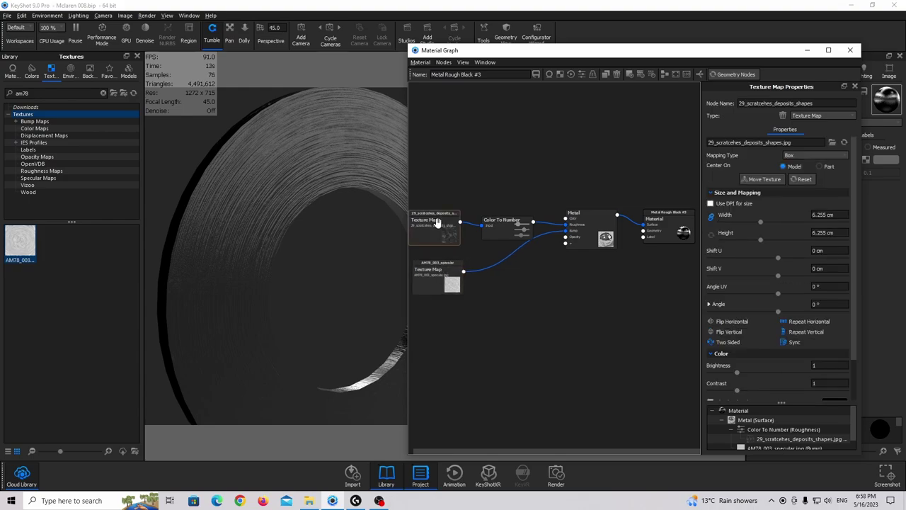
{"action": "left_click_drag", "start_coordinate": [436, 221], "coordinate": [455, 318], "text": "alt"}
{"action": "left_click_drag", "start_coordinate": [445, 273], "coordinate": [463, 280]}
{"action": "left_click_drag", "start_coordinate": [463, 325], "coordinate": [467, 364]}
{"action": "left_click_drag", "start_coordinate": [461, 297], "coordinate": [448, 310]}
{"action": "left_click_drag", "start_coordinate": [463, 369], "coordinate": [449, 346]}
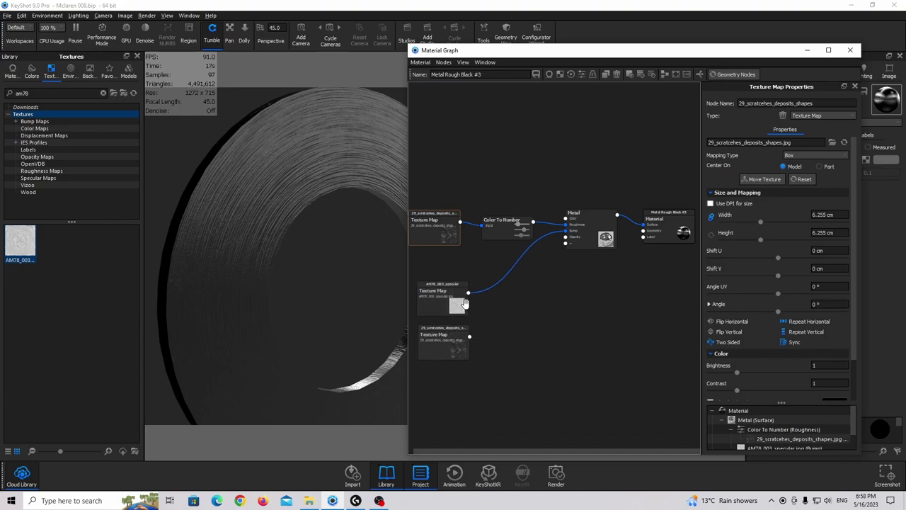
{"action": "left_click_drag", "start_coordinate": [453, 301], "coordinate": [449, 300]}
- Insert a Bump Add utility between the AM78_003_specular texture and the Metal node, and connect the duplicated scratches texture to Bump 2
{"action": "left_click", "coordinate": [506, 272]}
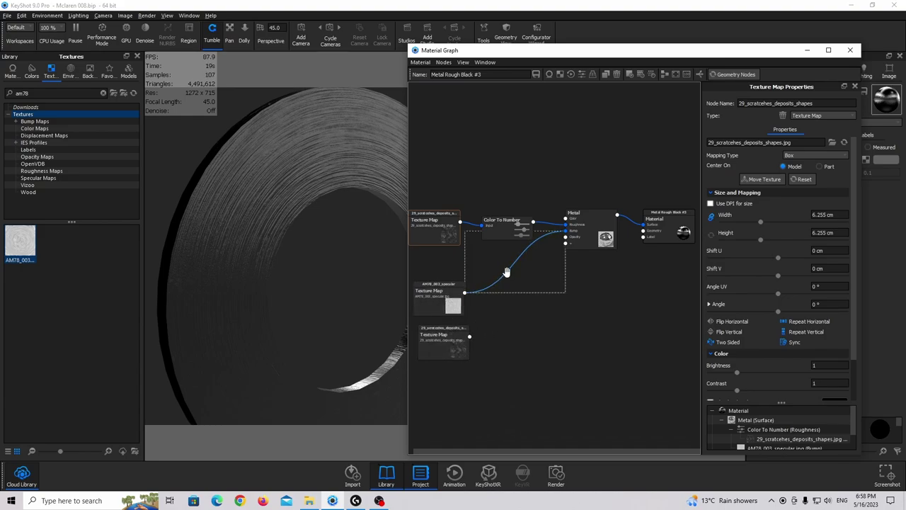
{"action": "right_click", "coordinate": [507, 272]}
{"action": "mouse_move", "coordinate": [543, 301]}
{"action": "left_click", "coordinate": [592, 303]}
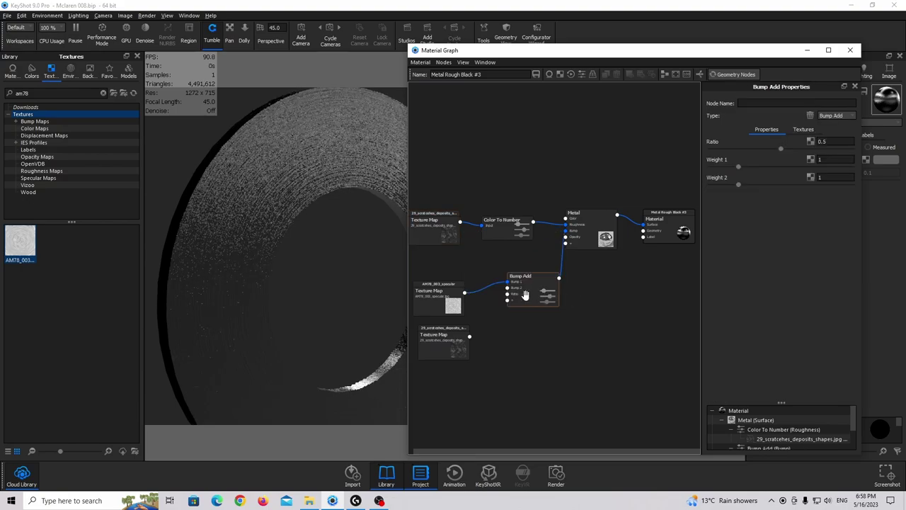
{"action": "left_click_drag", "start_coordinate": [453, 297], "coordinate": [439, 290]}
{"action": "left_click_drag", "start_coordinate": [450, 325], "coordinate": [439, 316]}
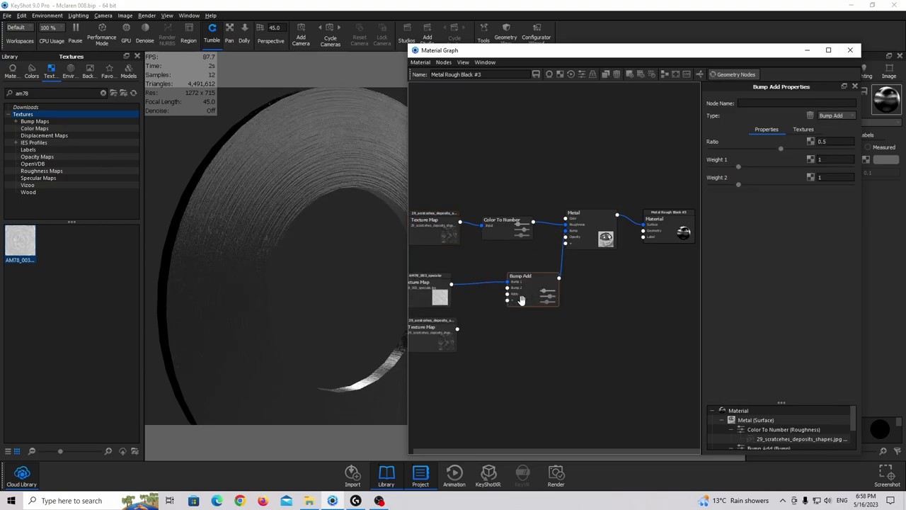
{"action": "mouse_move", "coordinate": [507, 288]}
{"action": "left_mouse_down"}
{"action": "mouse_move", "coordinate": [502, 302]}
{"action": "mouse_move", "coordinate": [506, 288]}
{"action": "left_mouse_up"}
- Center the duplicated scratches texture on Part, set its Bump Height to 0.1, and view the brake disc from another angle
{"action": "left_click", "coordinate": [438, 335]}
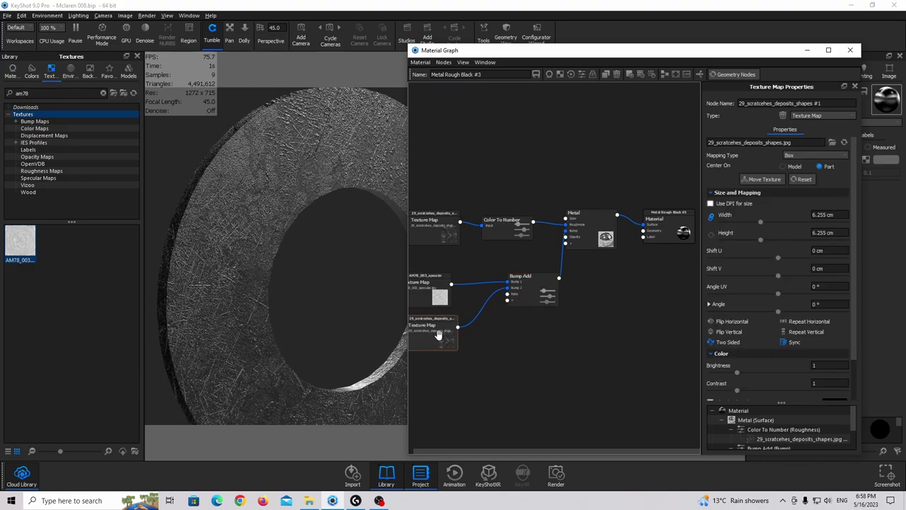
{"action": "scroll", "coordinate": [856, 346], "scroll_direction": "down", "scroll_amount": 2}
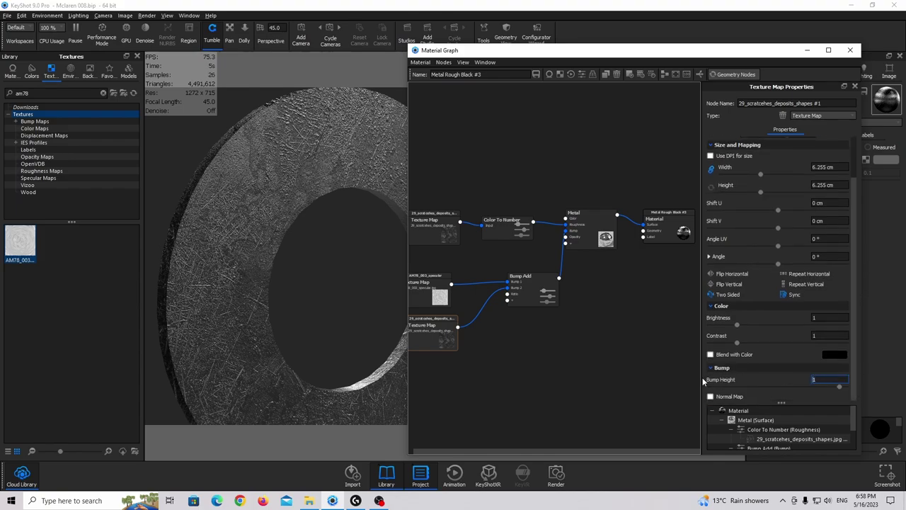
{"action": "type", "text": "0"}
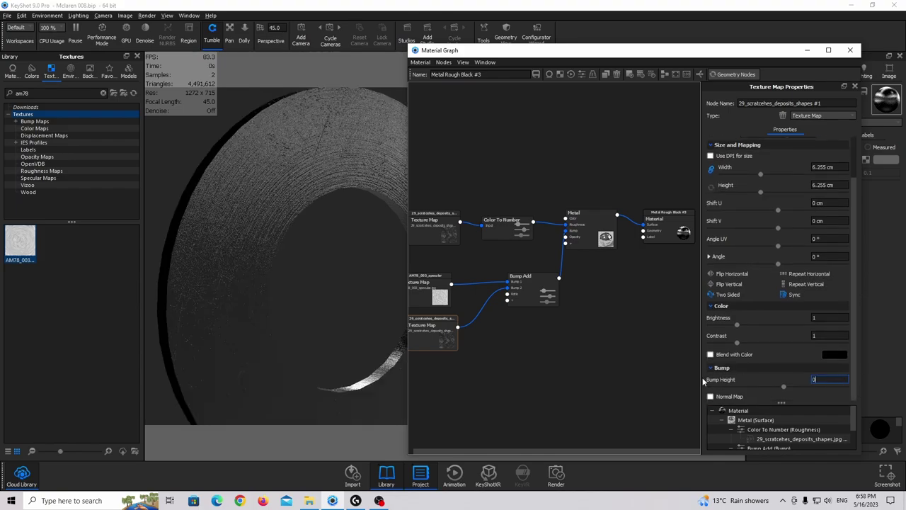
{"action": "key", "text": "BackSpace"}
{"action": "key", "text": "BackSpace"}
{"action": "key", "text": "BackSpace"}
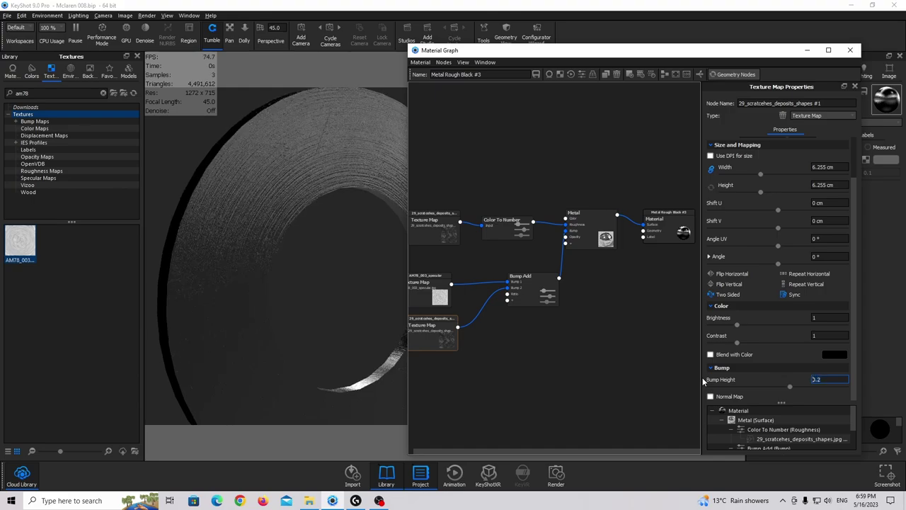
{"action": "type", "text": ".2"}
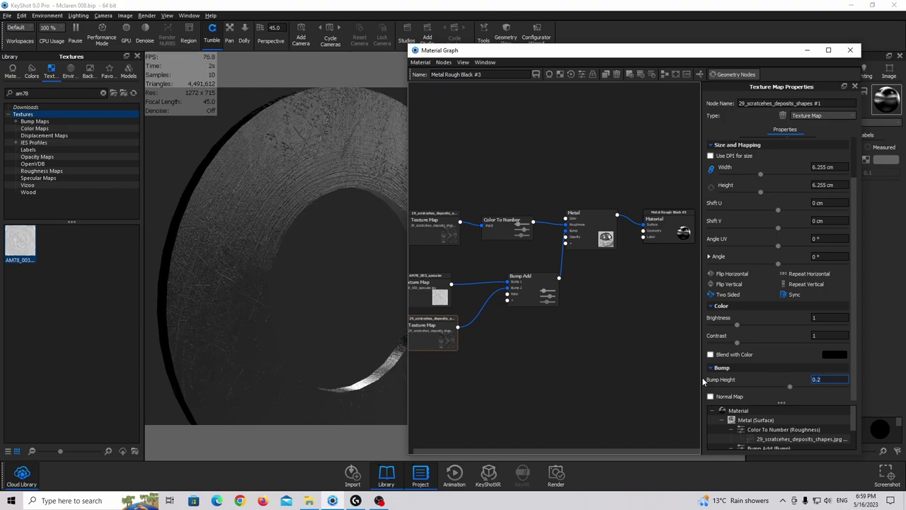
{"action": "key", "text": "Return"}
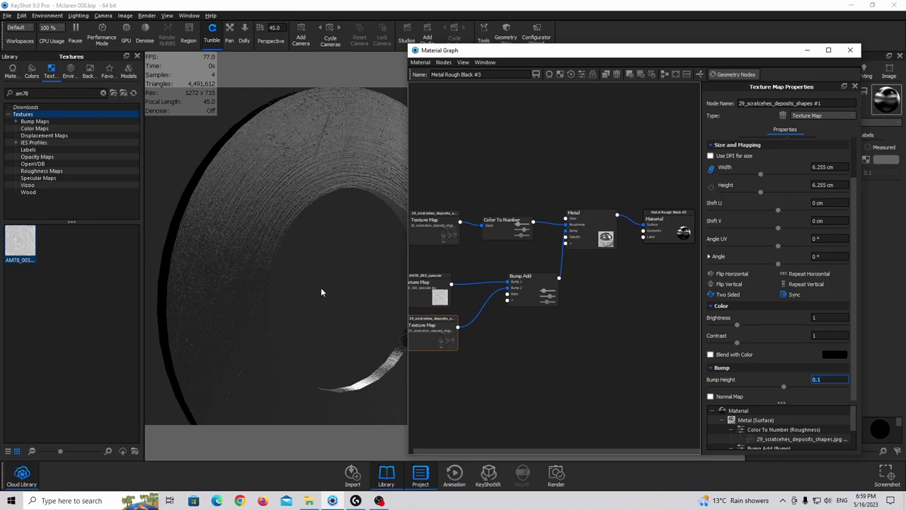
{"action": "left_click_drag", "start_coordinate": [320, 291], "coordinate": [204, 292]}
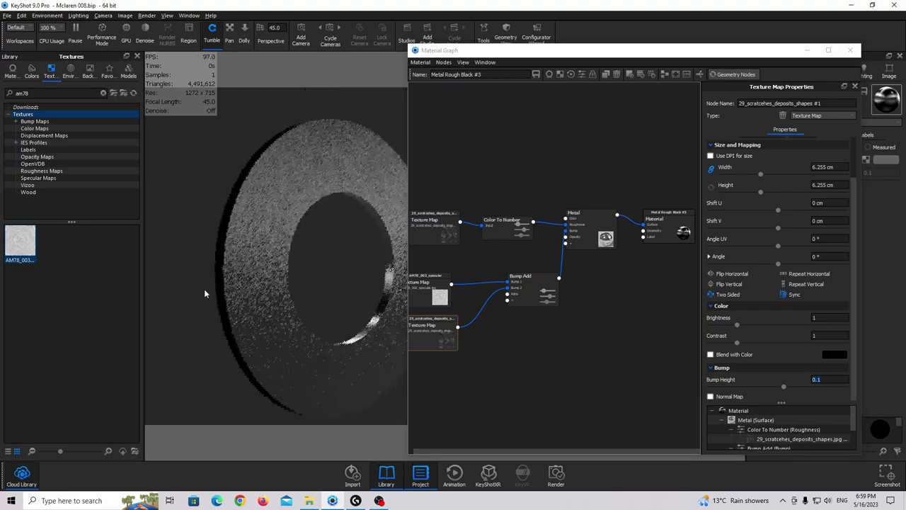
- Try Output To values of 0.23 and 0.5 on the Color To Number node feeding the brake disc's roughness
{"action": "left_click", "coordinate": [435, 233]}
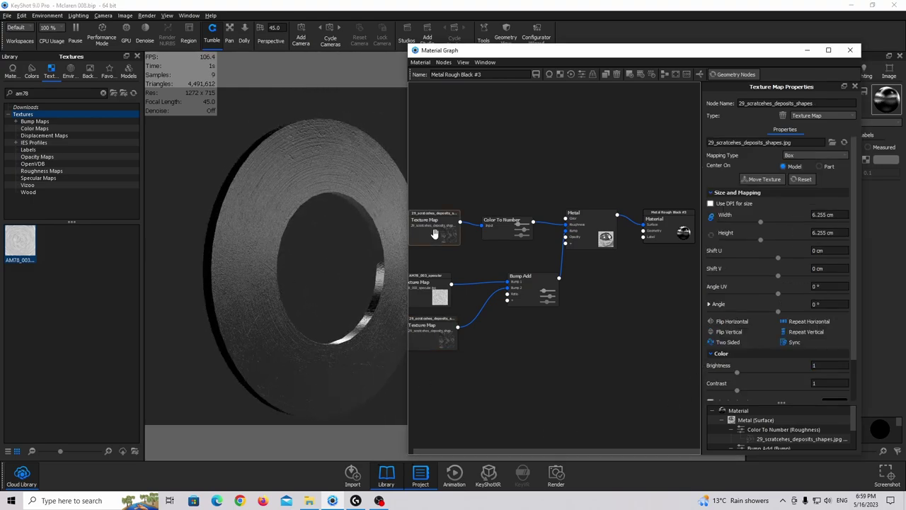
{"action": "left_click_drag", "start_coordinate": [458, 241], "coordinate": [445, 242]}
{"action": "left_click_drag", "start_coordinate": [499, 229], "coordinate": [496, 228]}
{"action": "left_click", "coordinate": [496, 225]}
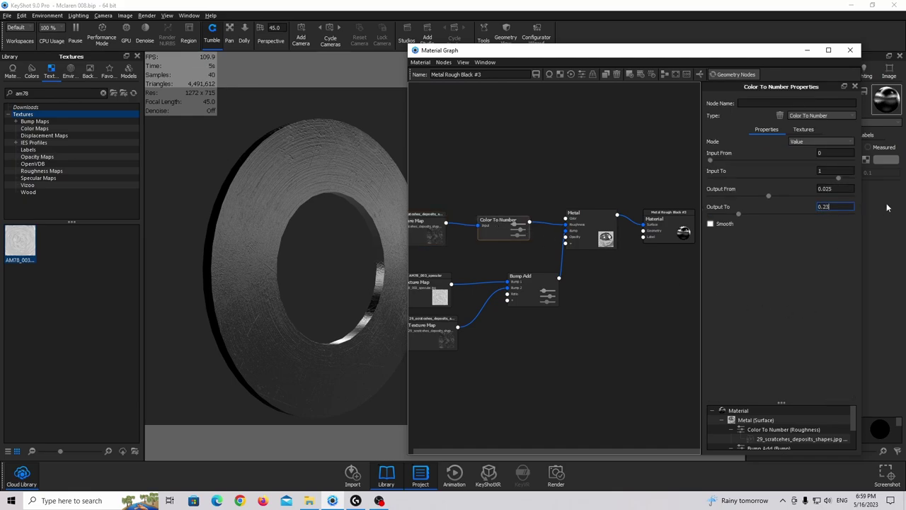
{"action": "key", "text": "Return"}
{"action": "key", "text": "Return"}
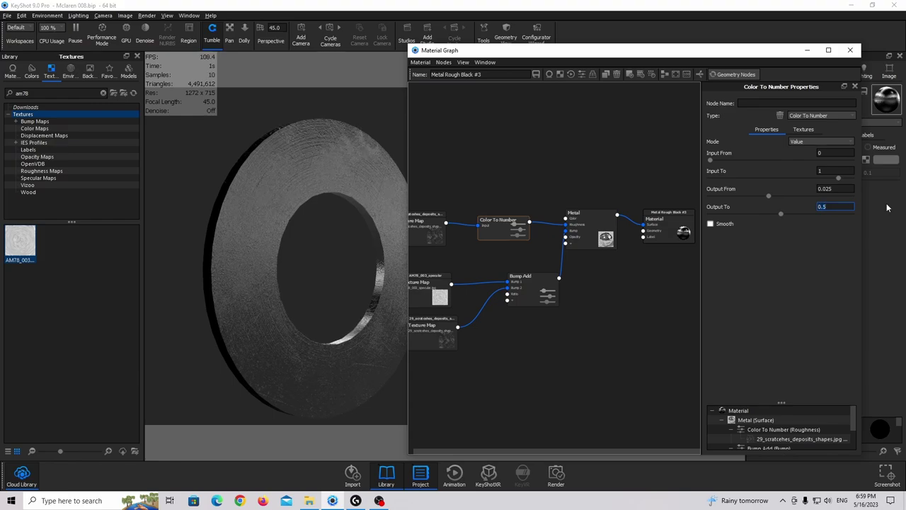
- Try Output To values of 0.02 and 1 on the roughness Color To Number node
{"action": "key", "text": "ctrl+a"}
{"action": "type", "text": "0"}
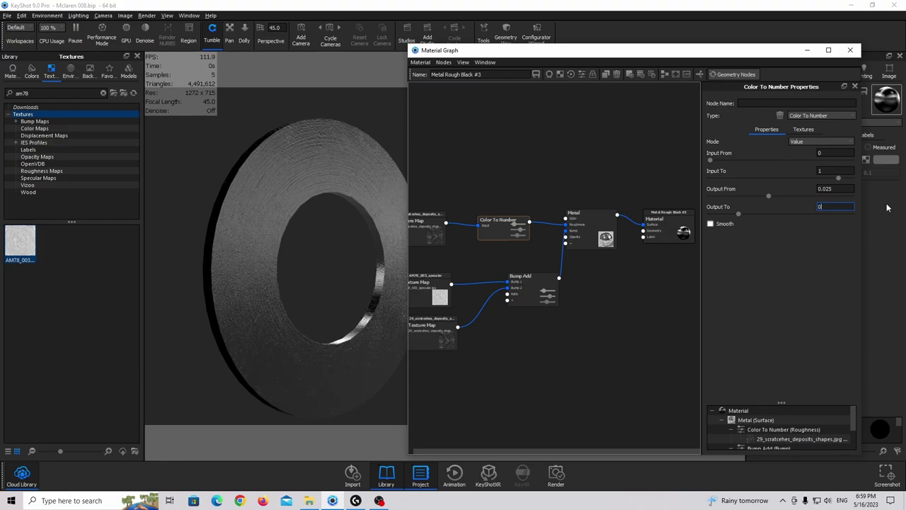
{"action": "key", "text": "Return"}
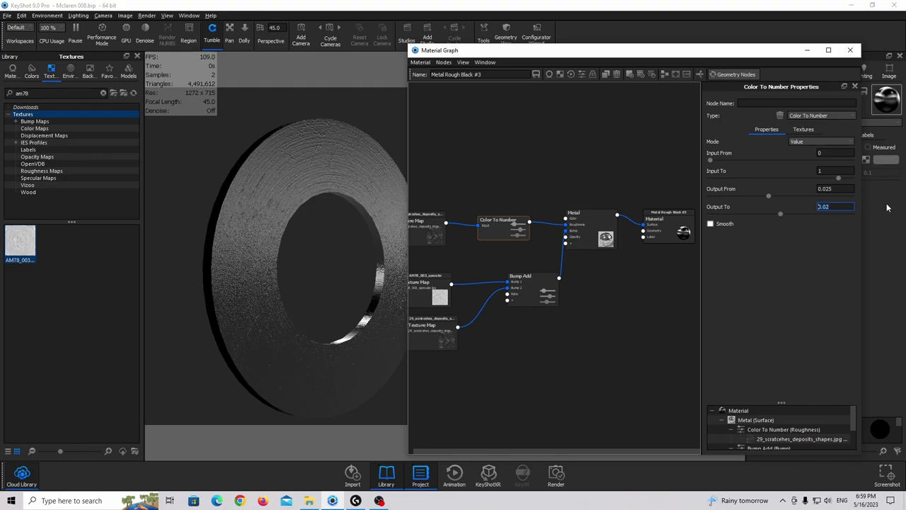
{"action": "key", "text": "BackSpace"}
{"action": "key", "text": "ctrl+a"}
{"action": "type", "text": "1"}
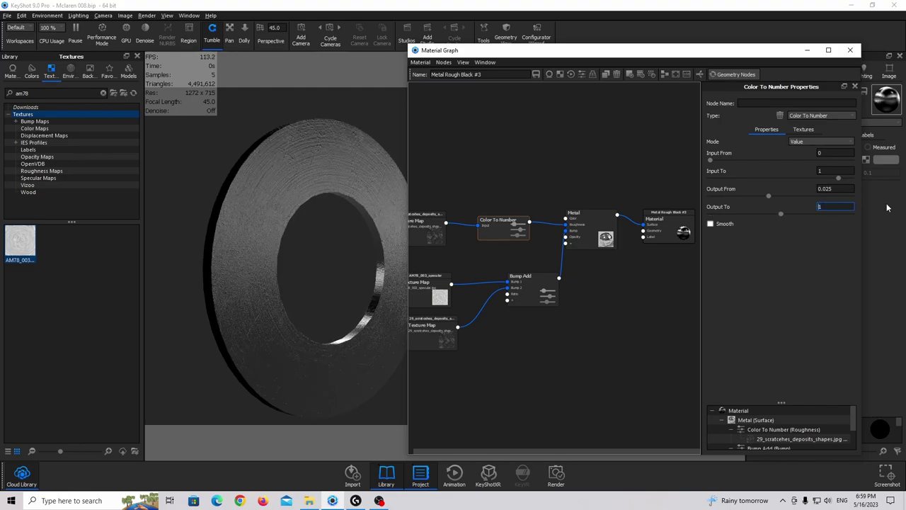
- Set the roughness Color To Number node's Output To to 0.3, check the disc from another angle, and close the material graph
{"action": "key", "text": "BackSpace"}
{"action": "type", "text": "3"}
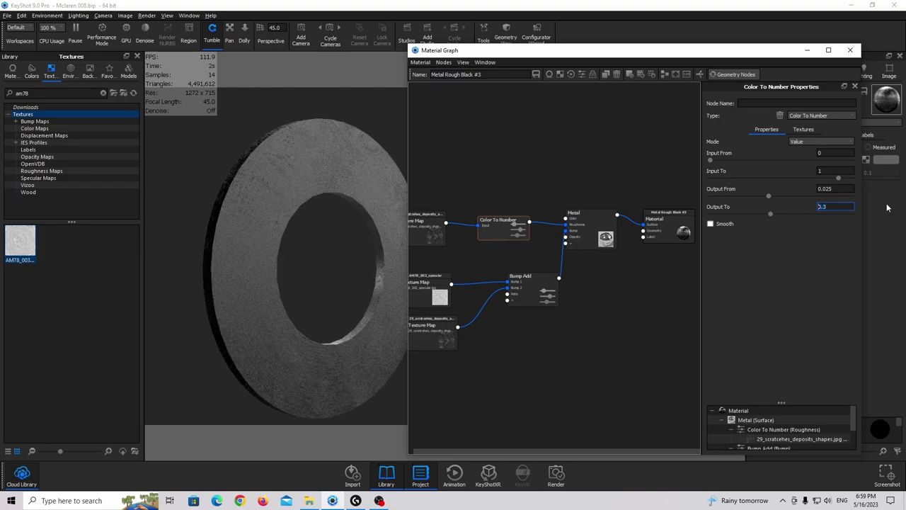
{"action": "left_click_drag", "start_coordinate": [282, 282], "coordinate": [306, 274]}
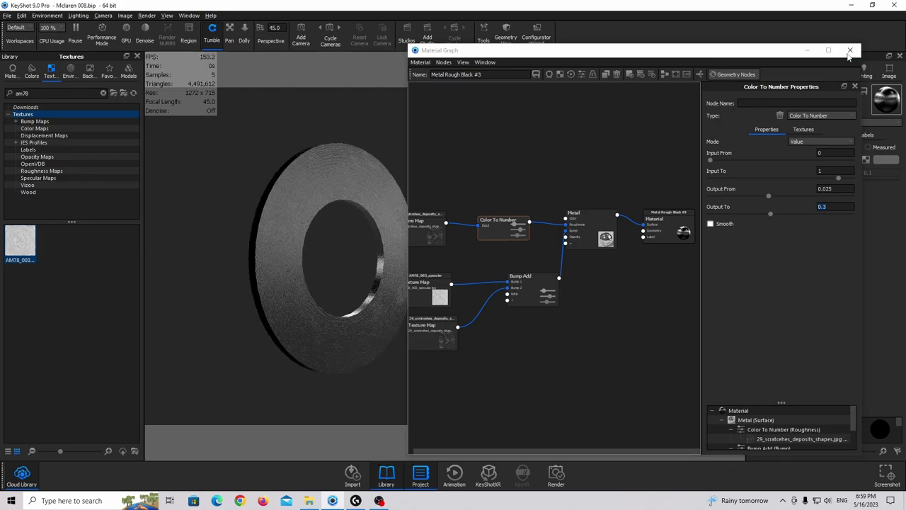
{"action": "left_click", "coordinate": [849, 51]}
- Show all parts of the car again and switch to the Camera Front view
{"action": "left_click_drag", "start_coordinate": [443, 215], "coordinate": [468, 211]}
{"action": "scroll", "coordinate": [453, 211], "scroll_direction": "up", "scroll_amount": 5}
{"action": "right_click", "coordinate": [411, 210]}
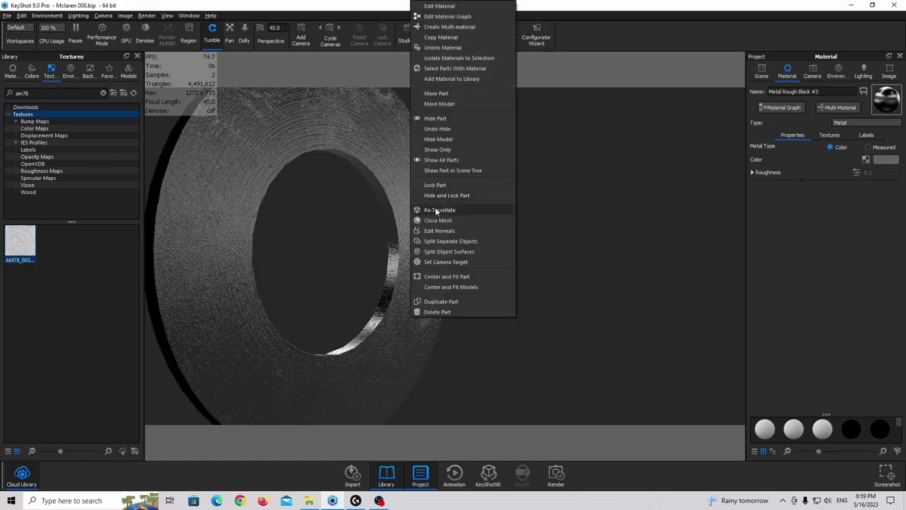
{"action": "left_click", "coordinate": [468, 150]}
{"action": "left_click", "coordinate": [812, 73]}
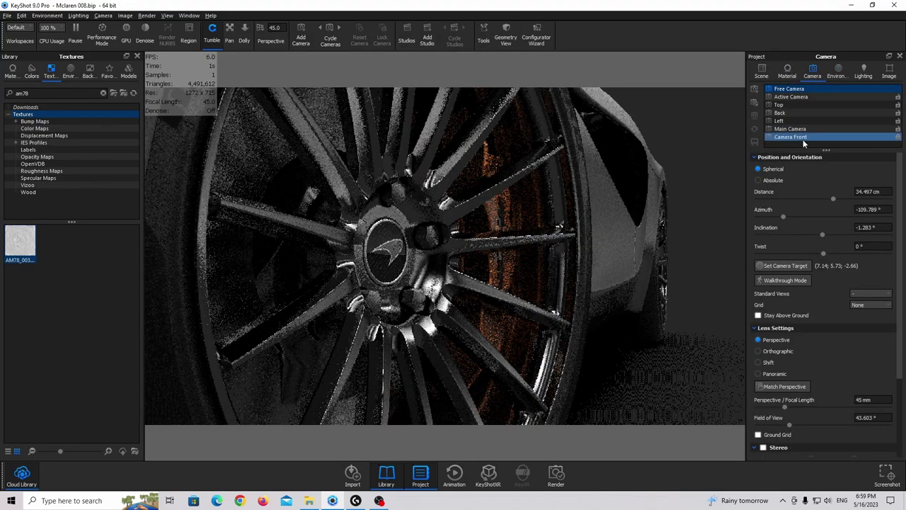
{"action": "left_click", "coordinate": [793, 137]}
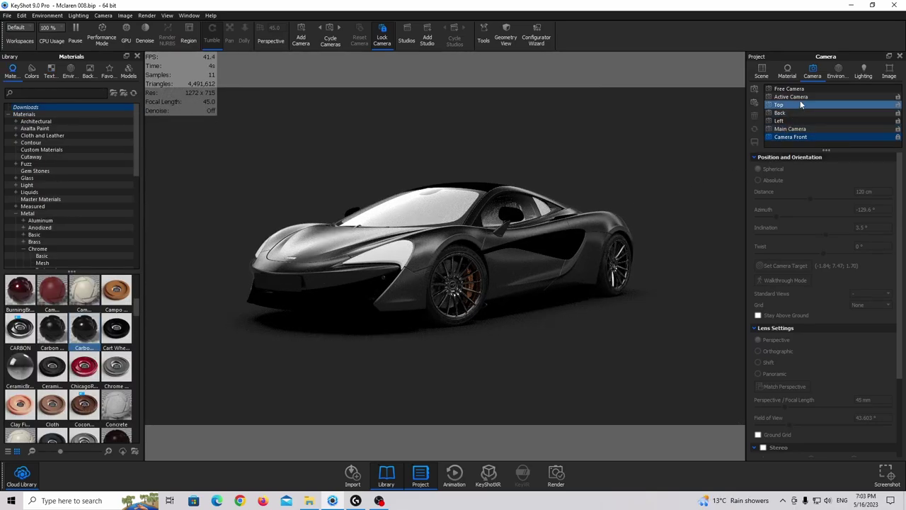
- In the free camera, apply the shiny Paint Gloss Black material to the trim at the side window's front corner, keeping color #000000
{"action": "left_click", "coordinate": [787, 88]}
{"action": "scroll", "coordinate": [424, 255], "scroll_direction": "up", "scroll_amount": 10}
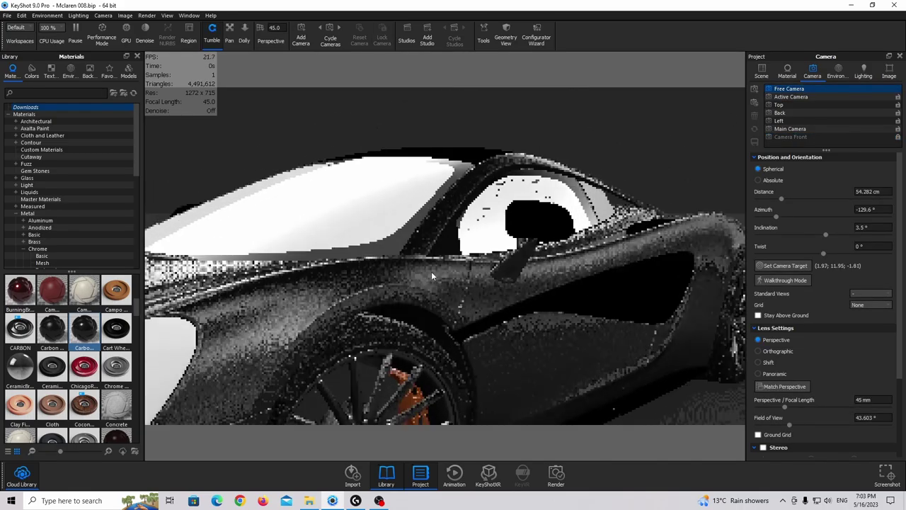
{"action": "scroll", "coordinate": [425, 271], "scroll_direction": "up", "scroll_amount": 3}
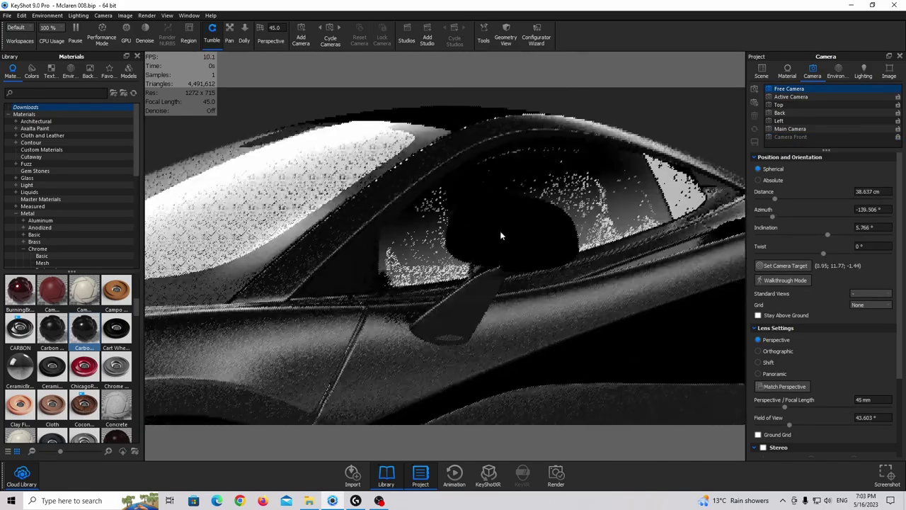
{"action": "middle_click_drag", "start_coordinate": [339, 223], "coordinate": [397, 194]}
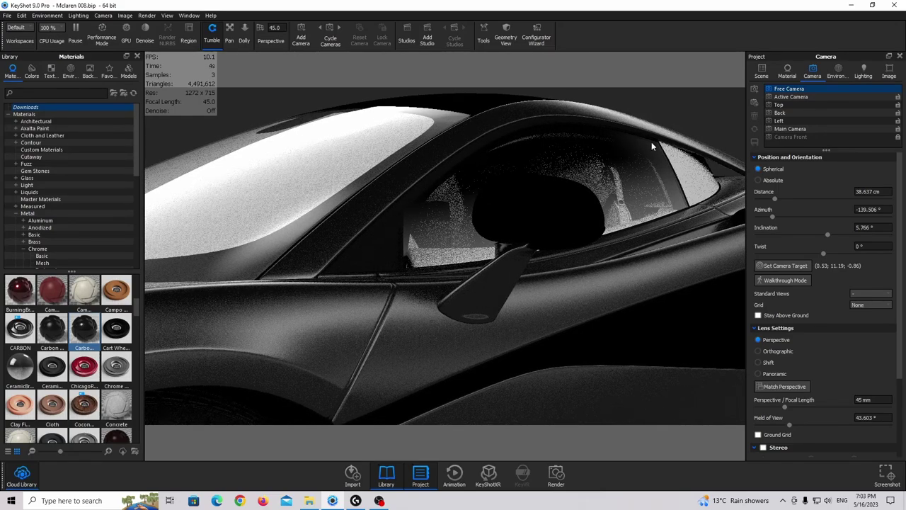
{"action": "scroll", "coordinate": [44, 213], "scroll_direction": "down", "scroll_amount": 10}
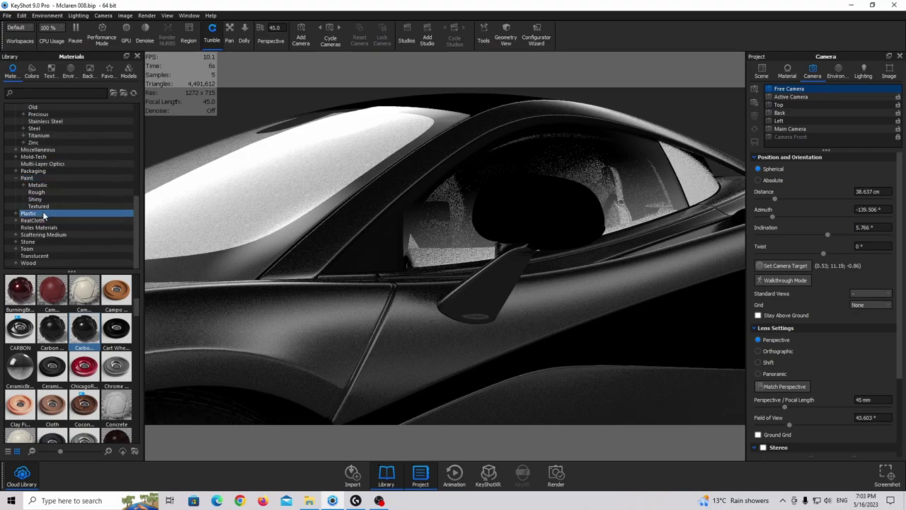
{"action": "left_click", "coordinate": [34, 185]}
{"action": "left_click", "coordinate": [35, 199]}
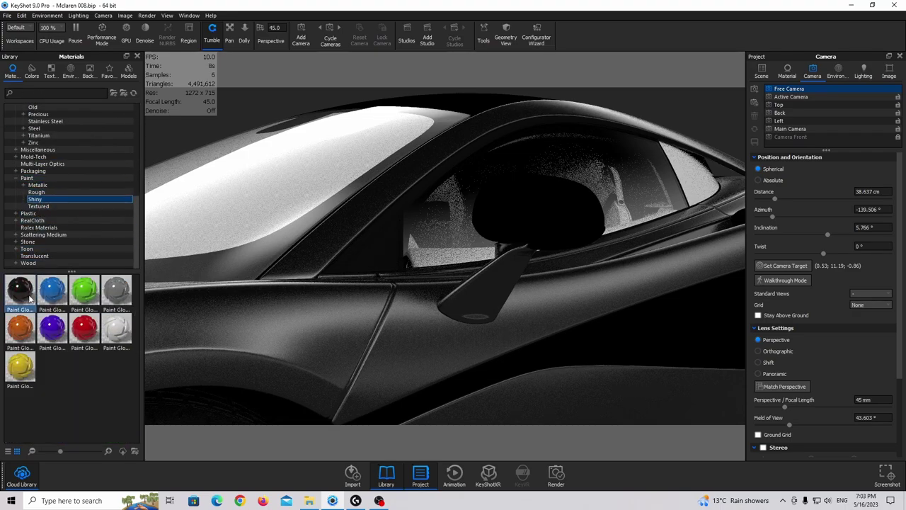
{"action": "left_click_drag", "start_coordinate": [20, 290], "coordinate": [378, 251]}
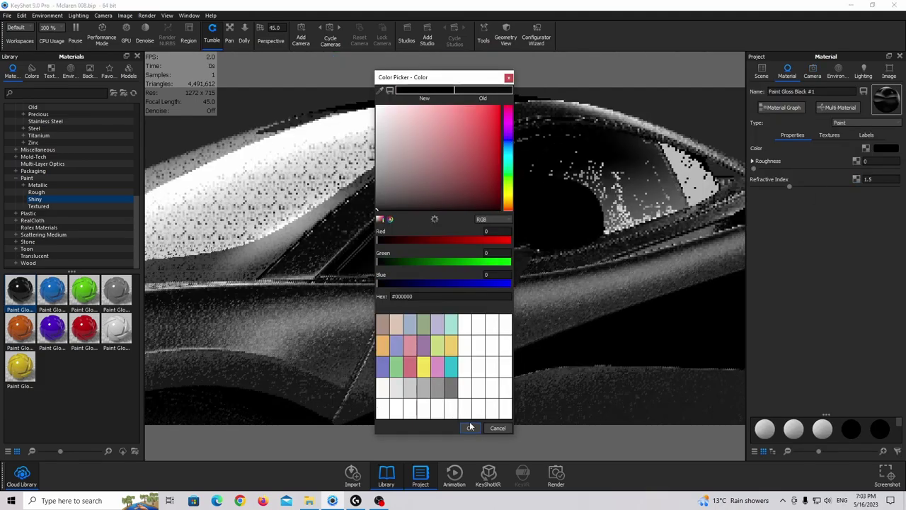
{"action": "left_click", "coordinate": [470, 427]}
- Apply the downloaded Carbon Fiber Polished material to the side mirror housing
{"action": "scroll", "coordinate": [437, 288], "scroll_direction": "up", "scroll_amount": 5}
{"action": "scroll", "coordinate": [26, 148], "scroll_direction": "up", "scroll_amount": 6}
{"action": "scroll", "coordinate": [27, 149], "scroll_direction": "up", "scroll_amount": 4}
{"action": "left_click", "coordinate": [28, 107]}
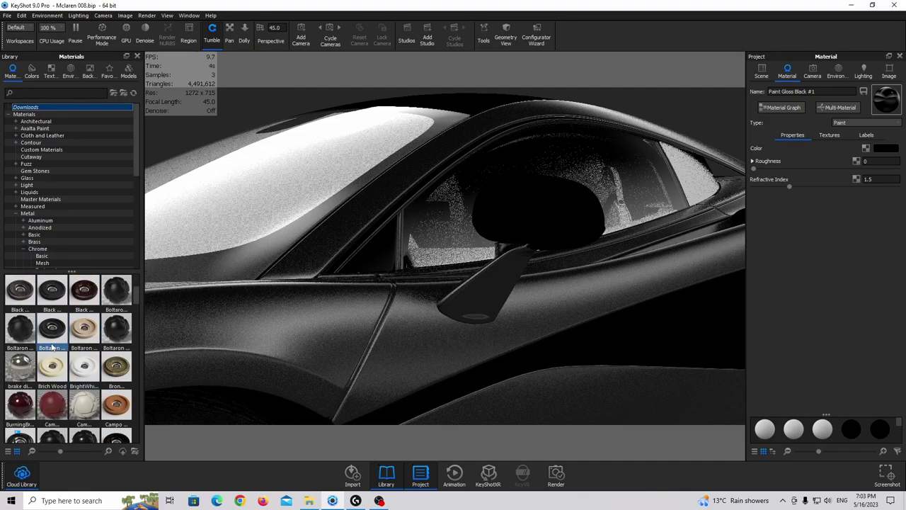
{"action": "scroll", "coordinate": [78, 341], "scroll_direction": "down", "scroll_amount": 3}
{"action": "left_click_drag", "start_coordinate": [89, 334], "coordinate": [543, 214]}
{"action": "left_click", "coordinate": [539, 260]}
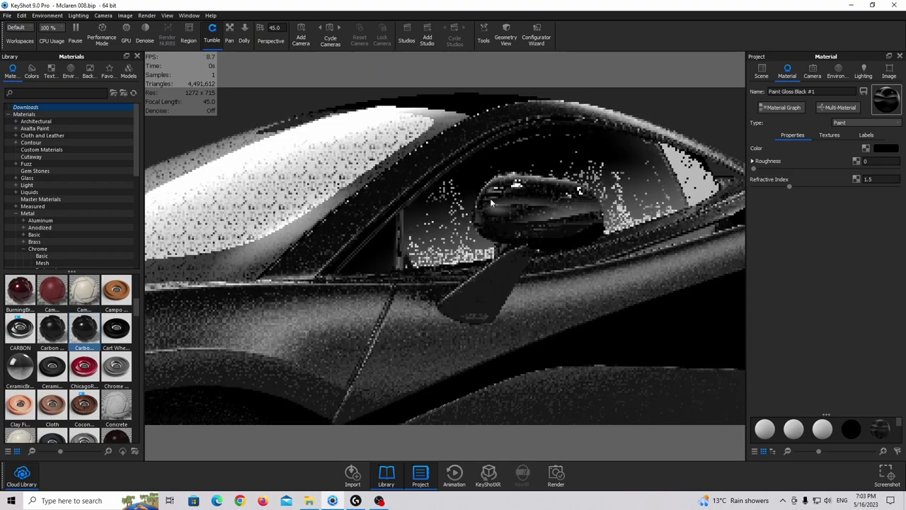
- In the mirror's Carbon Fiber Polished #4 material graph, set the Mask_Horizontal texture's width and height to 0.04 and end its preview
{"action": "left_click", "coordinate": [547, 204]}
{"action": "middle_click_drag", "start_coordinate": [583, 202], "coordinate": [499, 215]}
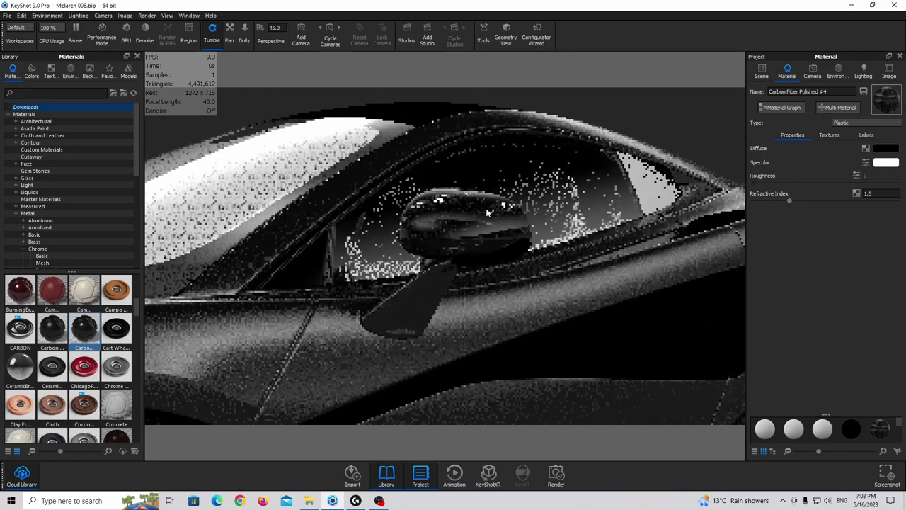
{"action": "scroll", "coordinate": [483, 209], "scroll_direction": "up", "scroll_amount": 5}
{"action": "left_click", "coordinate": [780, 107]}
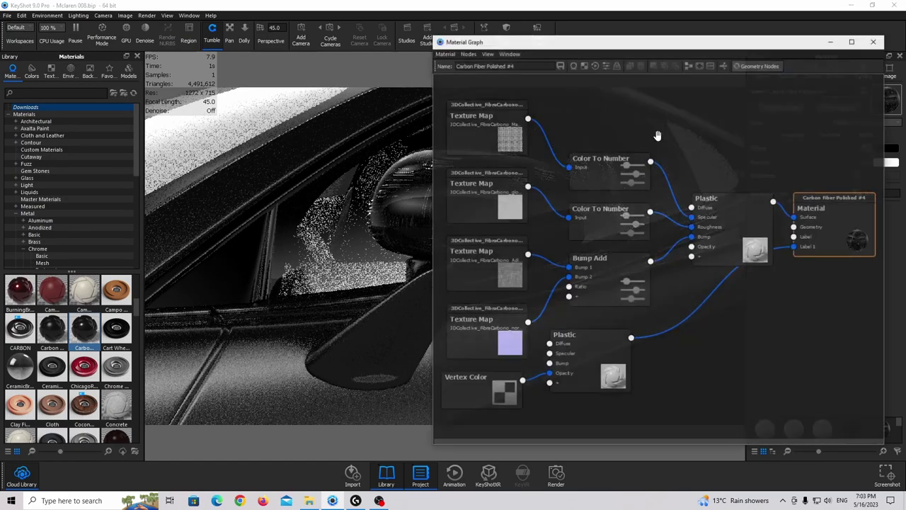
{"action": "left_click", "coordinate": [506, 131]}
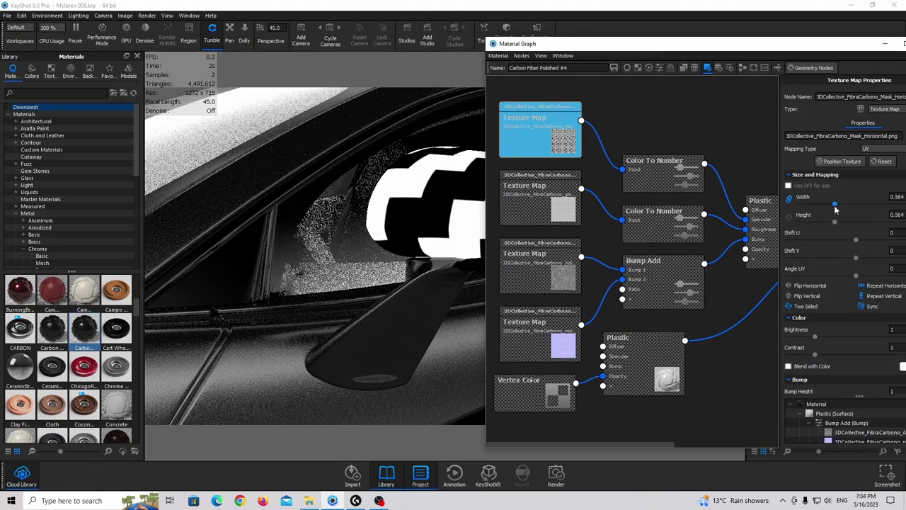
{"action": "left_click_drag", "start_coordinate": [826, 206], "coordinate": [802, 207]}
{"action": "left_click_drag", "start_coordinate": [817, 47], "coordinate": [600, 223]}
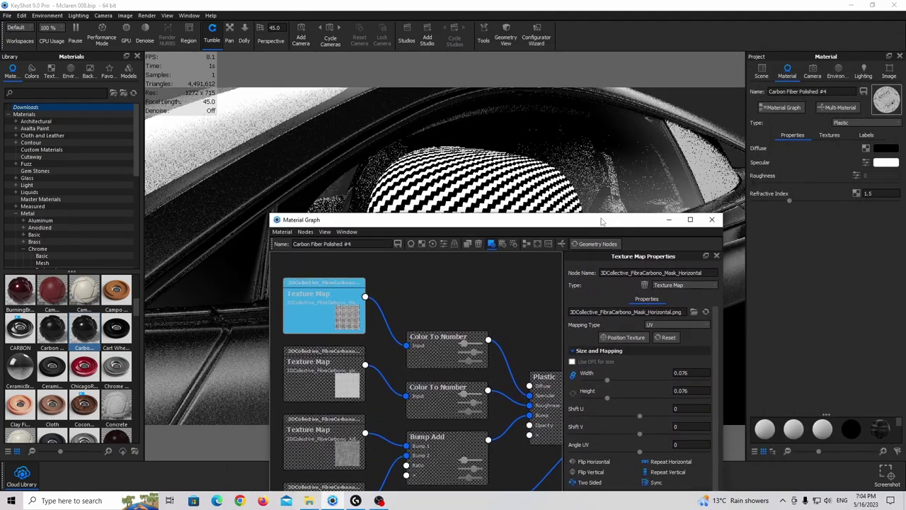
{"action": "type", "text": "0.04"}
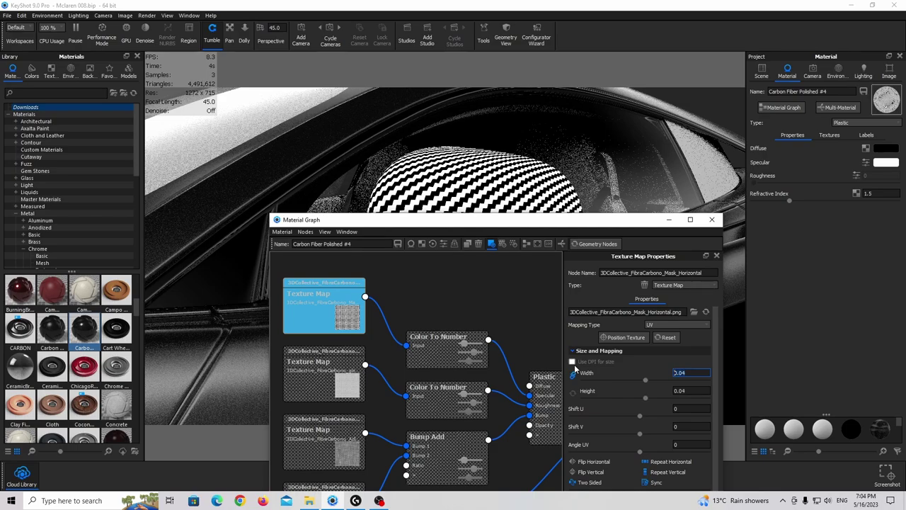
{"action": "key", "text": "Return"}
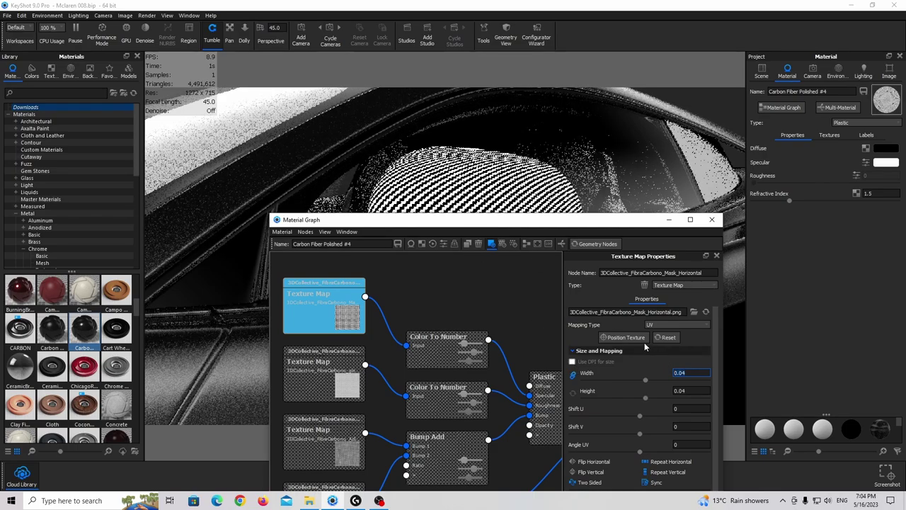
{"action": "left_click_drag", "start_coordinate": [527, 225], "coordinate": [722, 59]}
{"action": "left_click", "coordinate": [672, 78]}
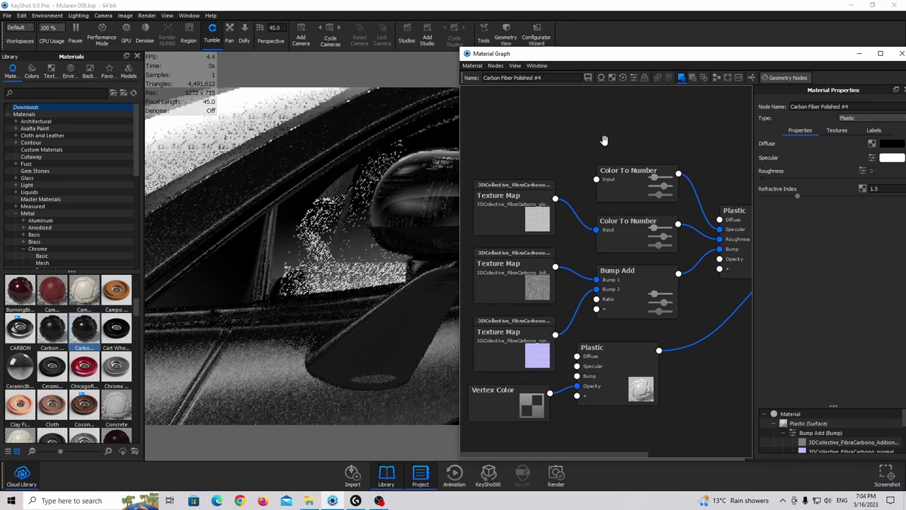
{"action": "key", "text": "ctrl+z"}
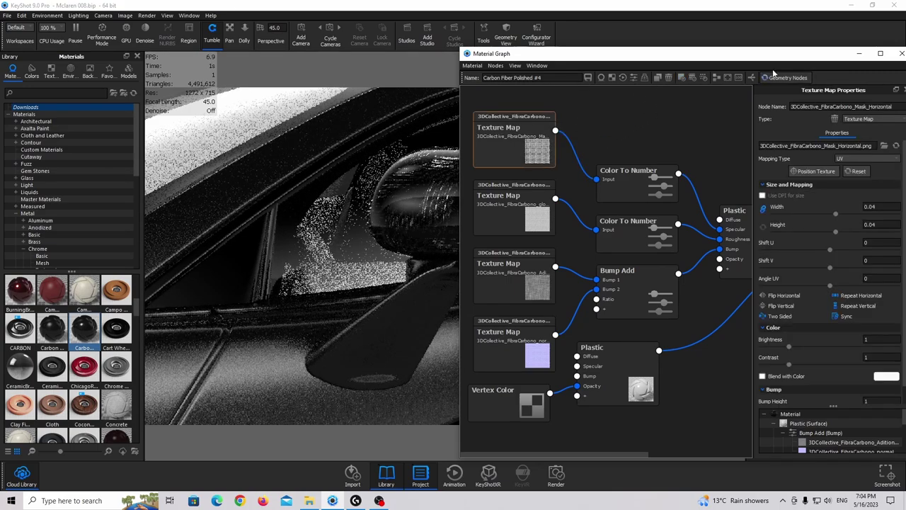
- Set the width and height of the carbon fiber glossiness, additional bump and normal textures to 0.04, then close the material graph
{"action": "left_click", "coordinate": [878, 206]}
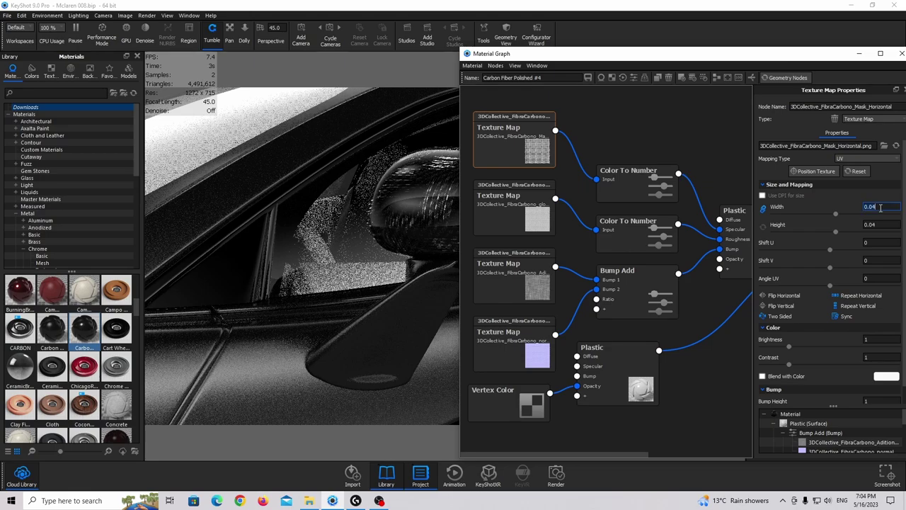
{"action": "left_click", "coordinate": [547, 210]}
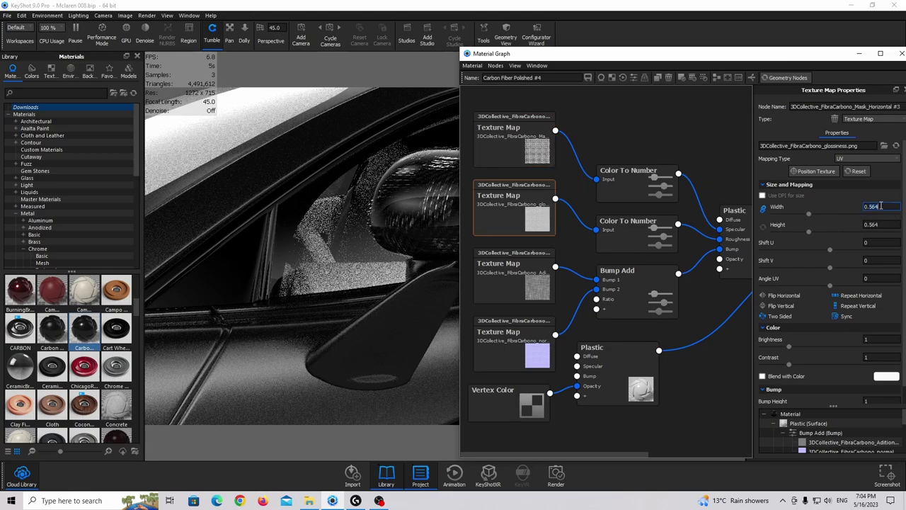
{"action": "left_click", "coordinate": [510, 268]}
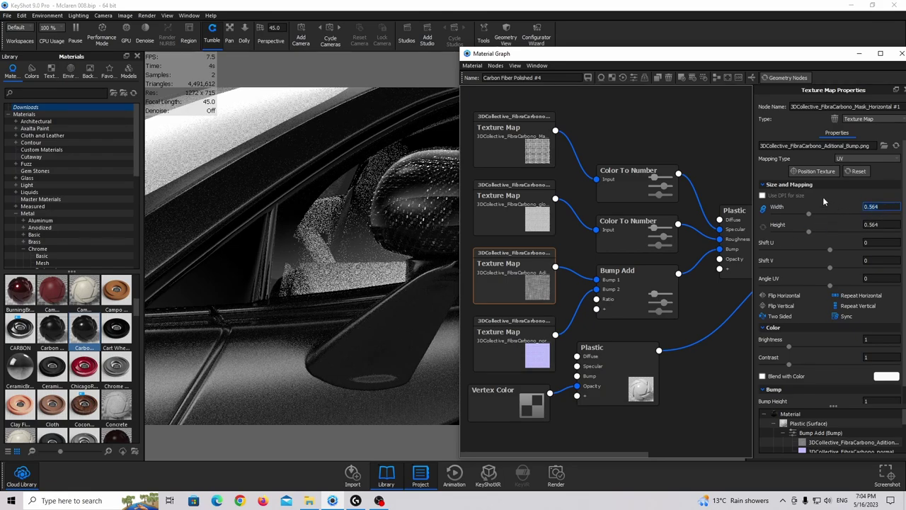
{"action": "type", "text": "0.04"}
{"action": "key", "text": "Return"}
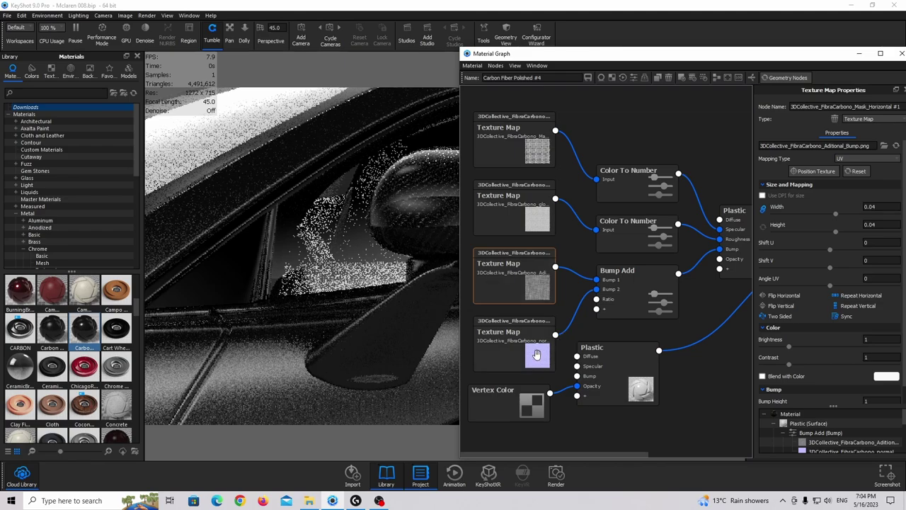
{"action": "left_click", "coordinate": [536, 353]}
{"action": "left_click_drag", "start_coordinate": [746, 56], "coordinate": [546, 161]}
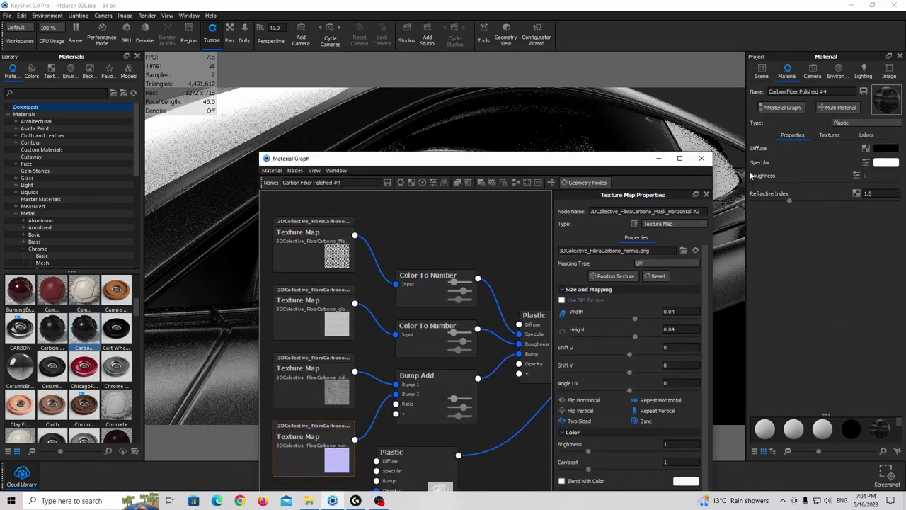
{"action": "left_click", "coordinate": [701, 158]}
- Select the mirror arm together with the black part beneath the mirror housing and link their materials
{"action": "left_click", "coordinate": [758, 78]}
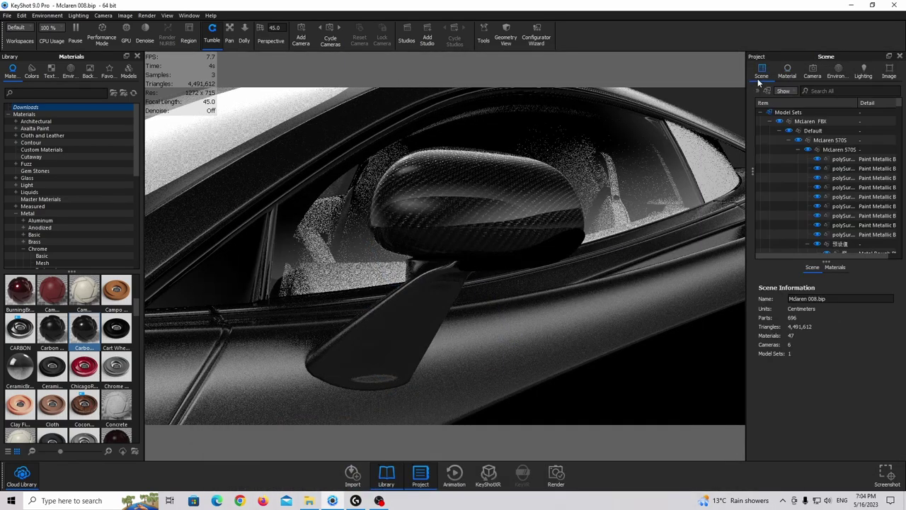
{"action": "left_click", "coordinate": [437, 290]}
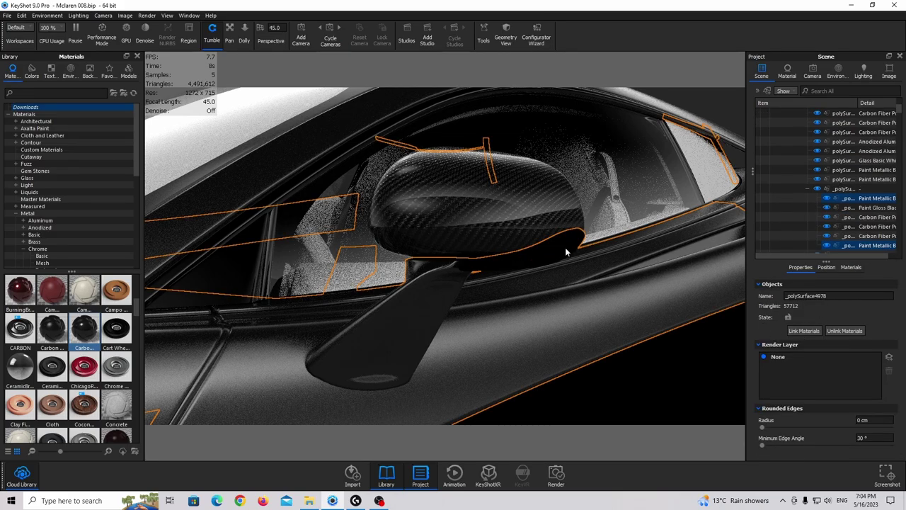
{"action": "left_click", "coordinate": [816, 331]}
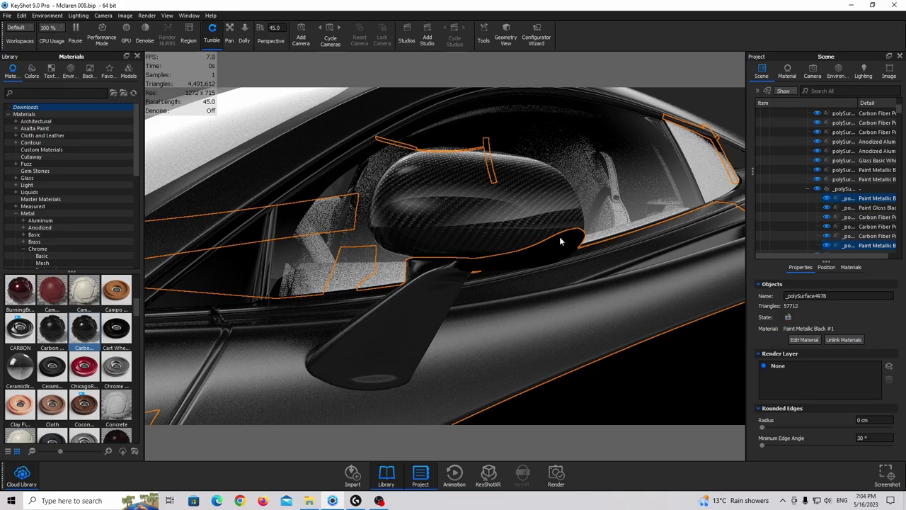
- Apply the downloaded Carbon Fiber Polished material to the recessed side intake panel behind the door without linking the duplicate materials
{"action": "left_click", "coordinate": [561, 317]}
{"action": "left_click_drag", "start_coordinate": [503, 290], "coordinate": [703, 119]}
{"action": "left_click", "coordinate": [703, 124]}
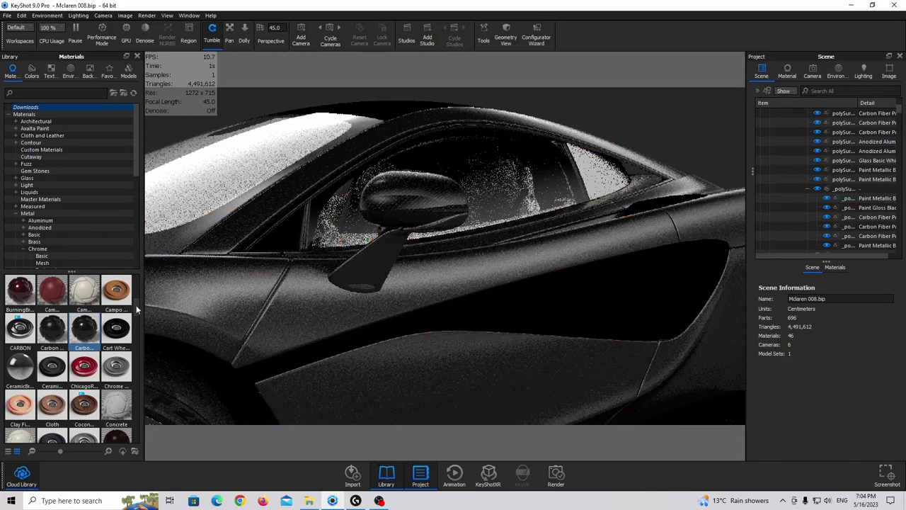
{"action": "left_click_drag", "start_coordinate": [87, 327], "coordinate": [641, 278]}
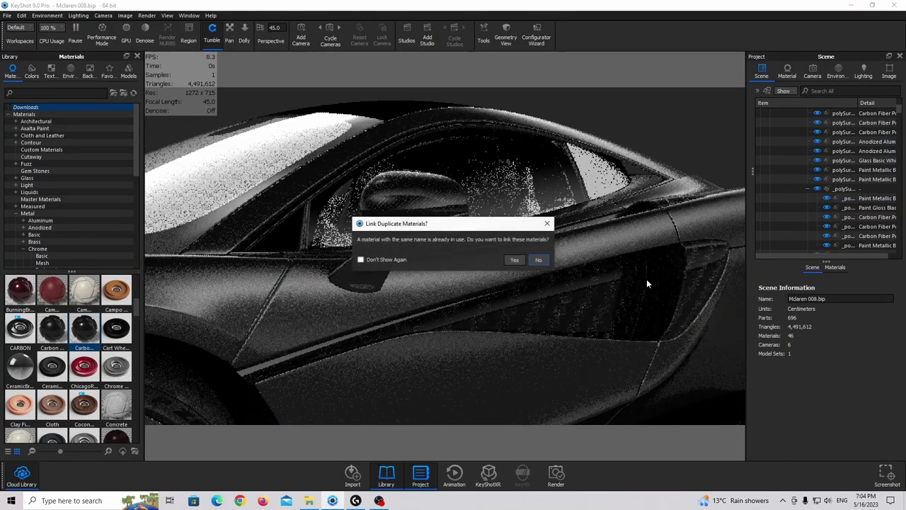
{"action": "left_click", "coordinate": [540, 259]}
- In the side intake's Carbon Fiber Polished #5 material graph, set the Mask_Horizontal texture's width and height to 0.07 and end its preview
{"action": "double_click", "coordinate": [642, 287]}
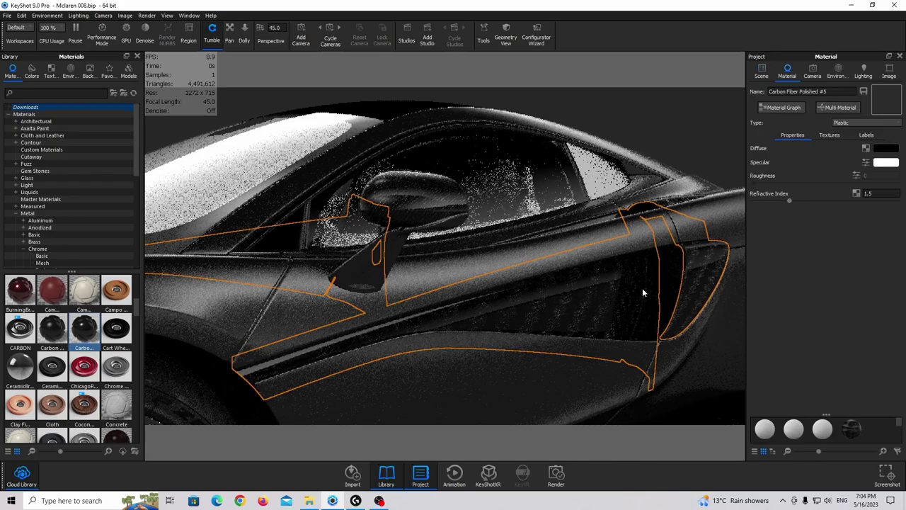
{"action": "left_click", "coordinate": [781, 107]}
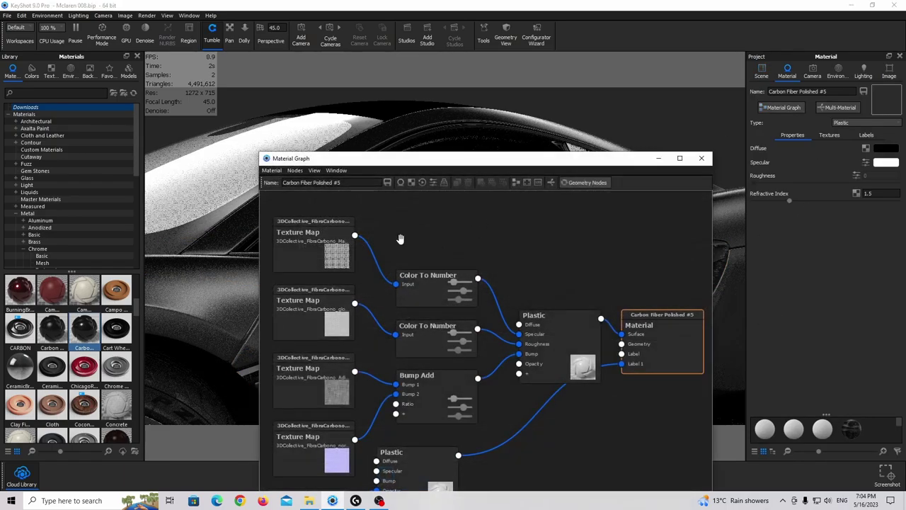
{"action": "left_click_drag", "start_coordinate": [522, 161], "coordinate": [246, 98]}
{"action": "left_click_drag", "start_coordinate": [336, 259], "coordinate": [300, 261]}
{"action": "left_click", "coordinate": [397, 249]}
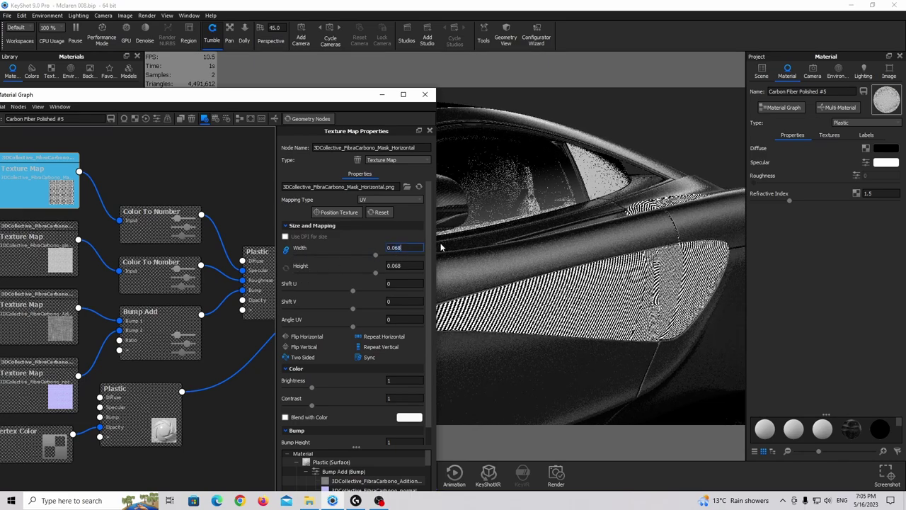
{"action": "type", "text": "0.07"}
{"action": "key", "text": "Return"}
{"action": "key", "text": "ctrl+c"}
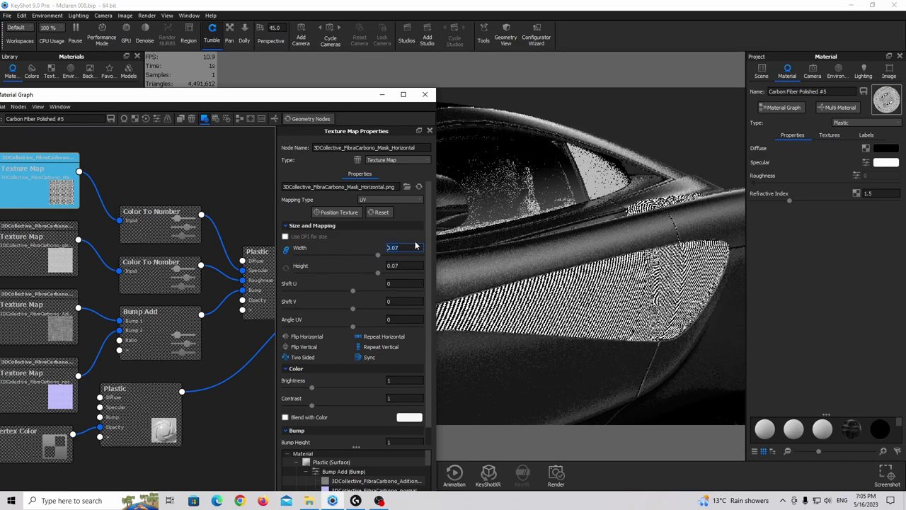
{"action": "left_click_drag", "start_coordinate": [269, 94], "coordinate": [439, 76]}
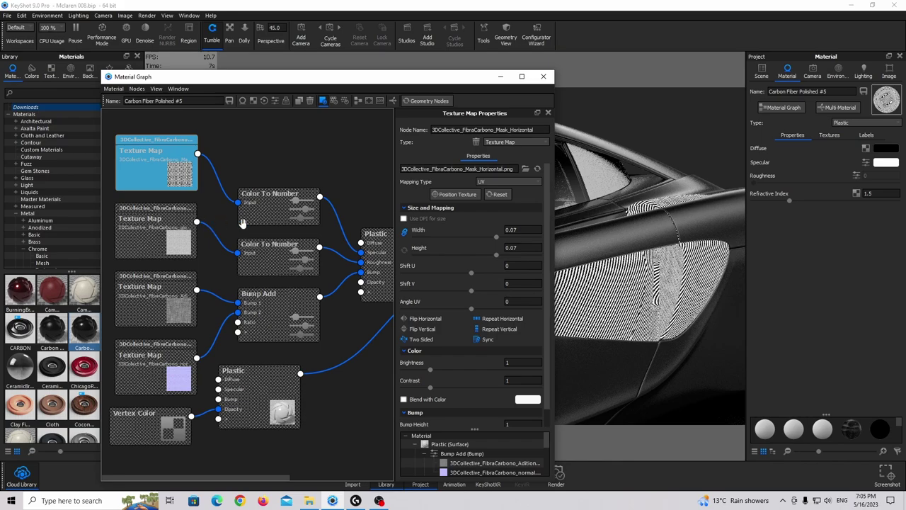
{"action": "left_click", "coordinate": [320, 101]}
- Set the width and height of the side intake's glossiness and additional bump textures to 0.07, then close the material graph
{"action": "double_click", "coordinate": [170, 224]}
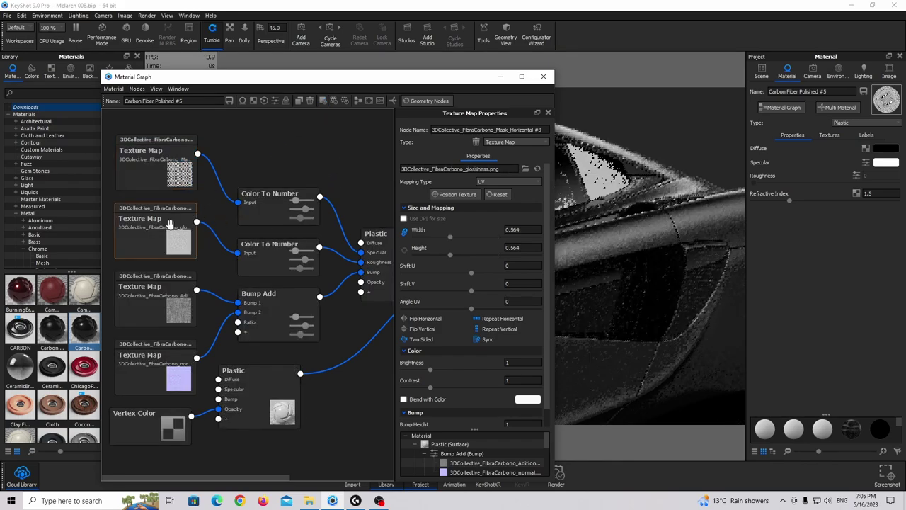
{"action": "double_click", "coordinate": [522, 231]}
{"action": "key", "text": "ctrl+v"}
{"action": "left_click", "coordinate": [170, 294]}
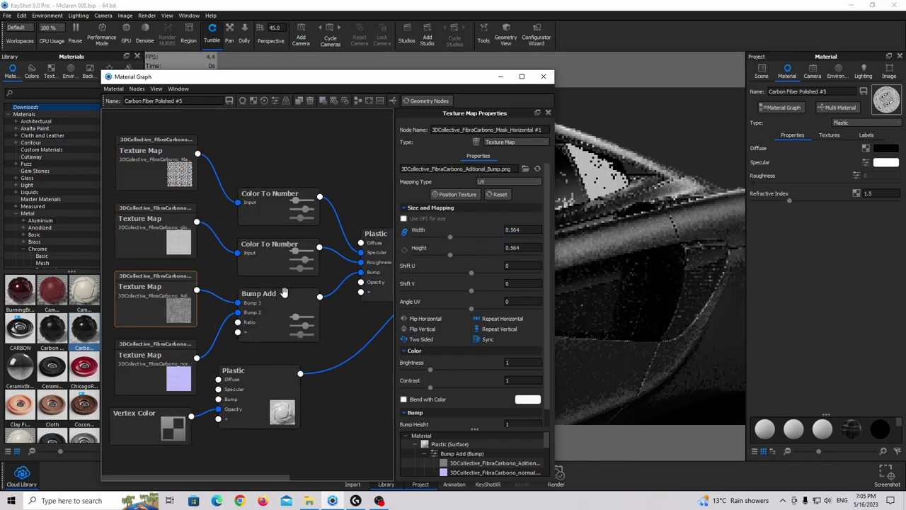
{"action": "left_click", "coordinate": [529, 230]}
{"action": "key", "text": "ctrl+v"}
{"action": "left_click", "coordinate": [527, 249]}
{"action": "double_click", "coordinate": [166, 154]}
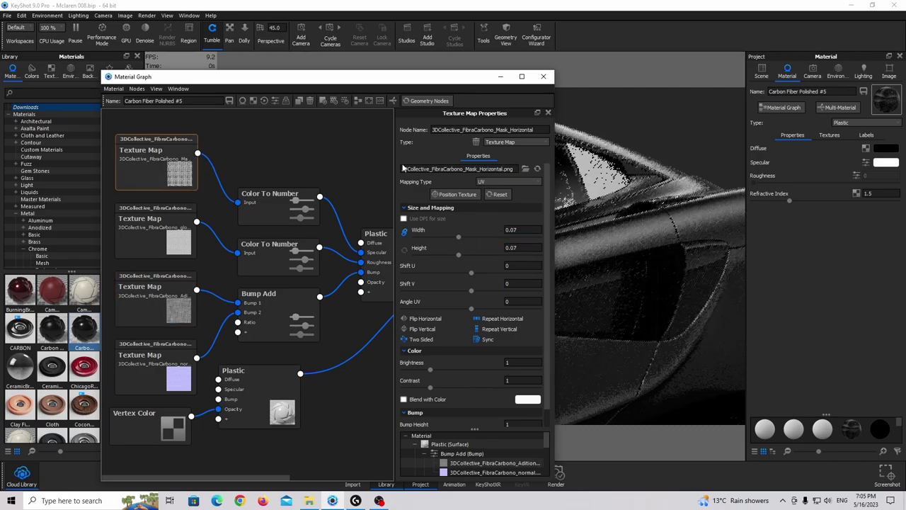
{"action": "left_click", "coordinate": [543, 76]}
- Apply the downloaded Carbon Fiber Polished material to the side skirt below the door without linking the duplicate materials
{"action": "scroll", "coordinate": [453, 269], "scroll_direction": "up", "scroll_amount": 5}
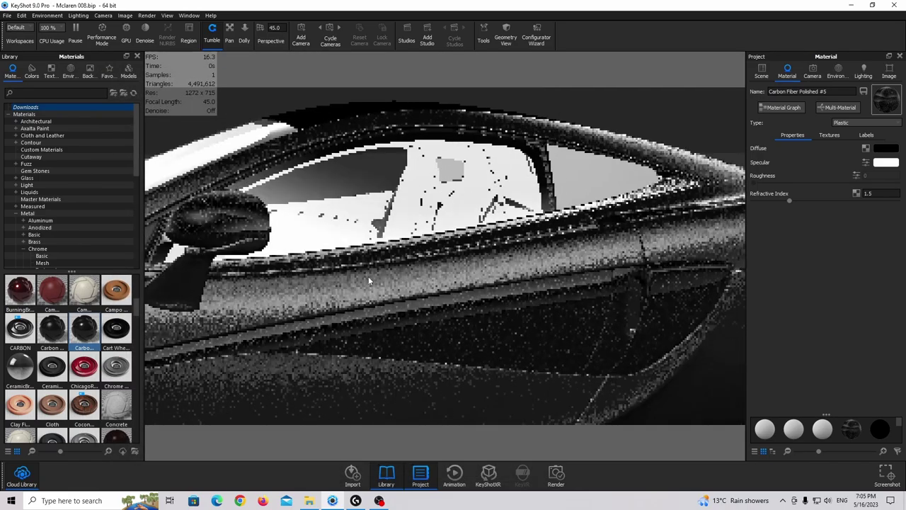
{"action": "left_click_drag", "start_coordinate": [460, 300], "coordinate": [317, 215]}
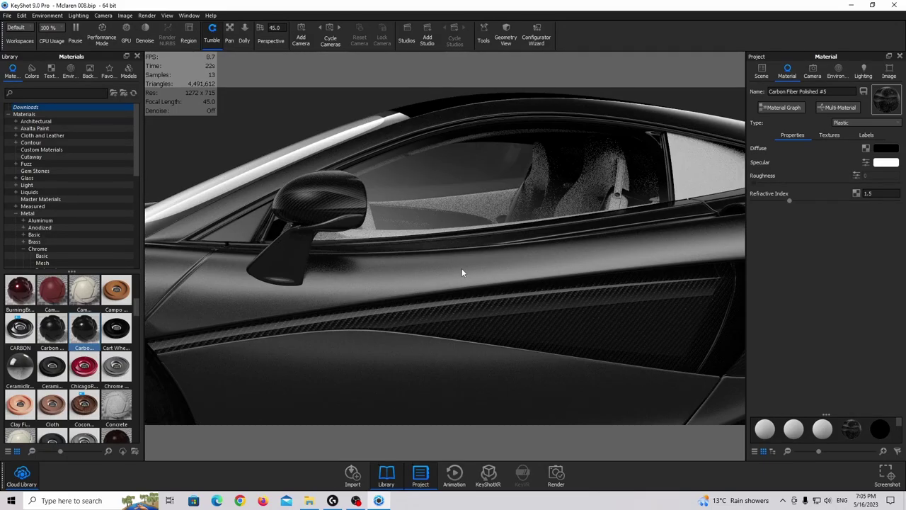
{"action": "middle_click_drag", "start_coordinate": [482, 327], "coordinate": [499, 222]}
{"action": "left_click_drag", "start_coordinate": [126, 345], "coordinate": [491, 368]}
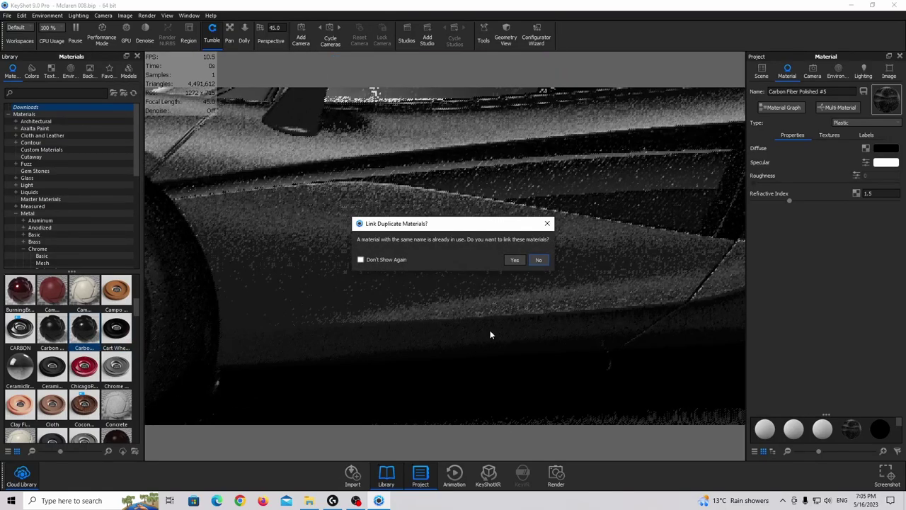
{"action": "left_click", "coordinate": [538, 262]}
- In the side skirt's Carbon Fiber Polished #6 material graph, set the Mask_Horizontal texture's width and height to 0.08
{"action": "left_click_drag", "start_coordinate": [542, 272], "coordinate": [625, 368]}
{"action": "double_click", "coordinate": [593, 338]}
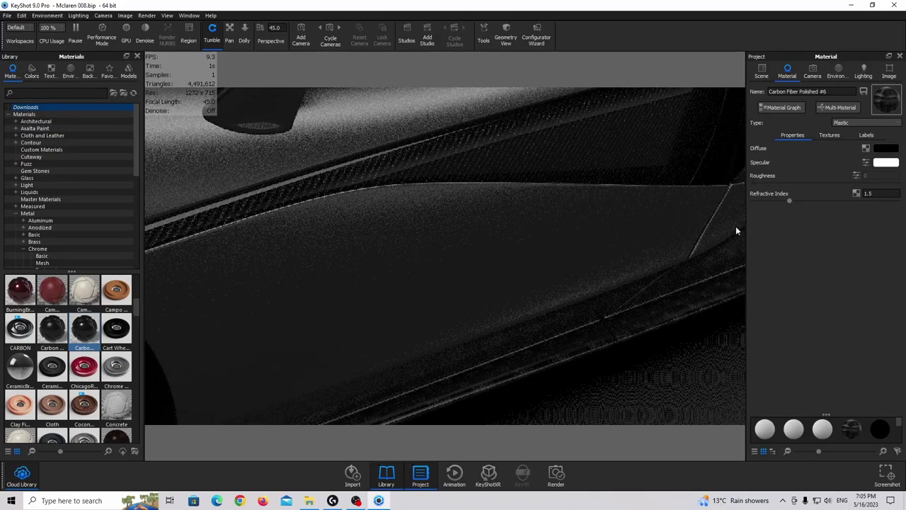
{"action": "left_click", "coordinate": [784, 107]}
{"action": "left_click", "coordinate": [156, 163]}
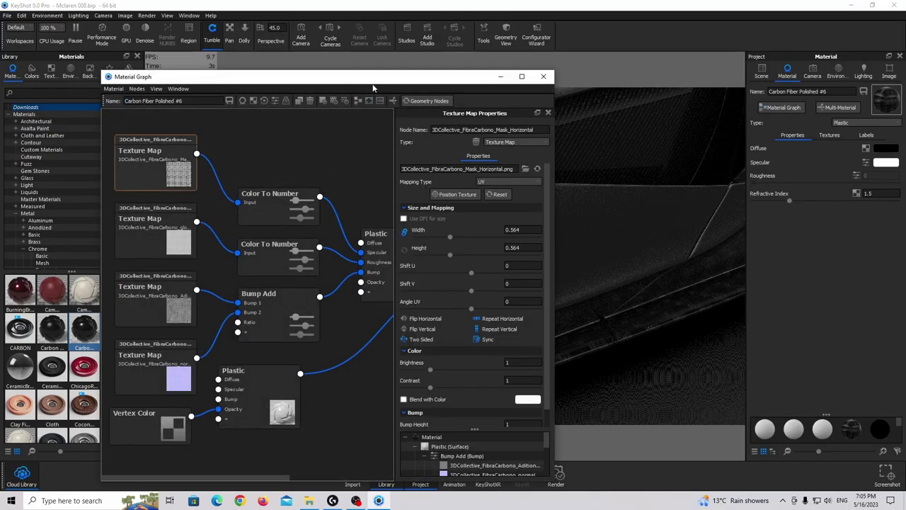
{"action": "left_click_drag", "start_coordinate": [460, 80], "coordinate": [670, 69]}
{"action": "type", "text": "0.08"}
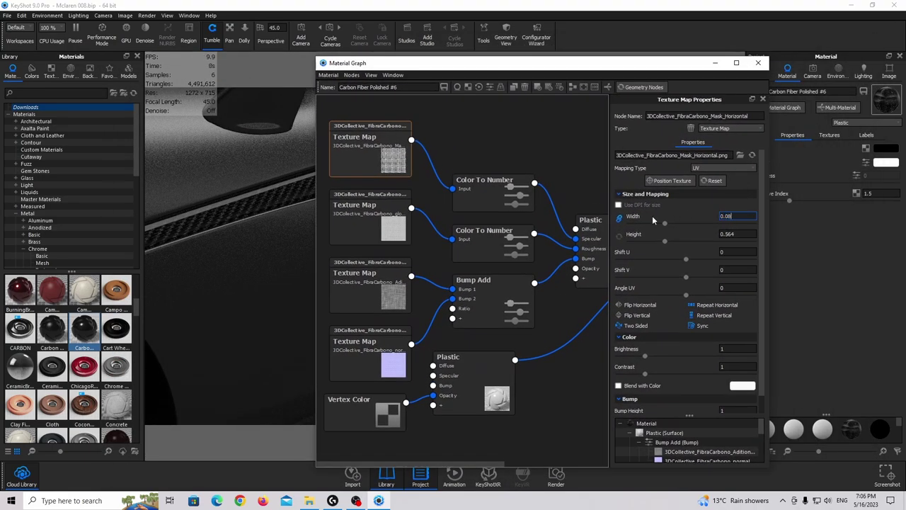
{"action": "key", "text": "Return"}
{"action": "left_click_drag", "start_coordinate": [238, 224], "coordinate": [205, 194]}
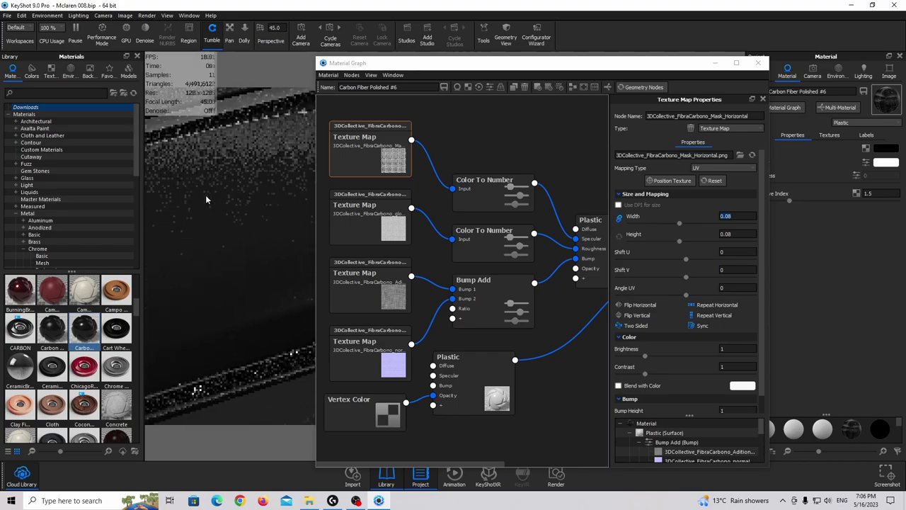
- Set the width and height of the side skirt's glossiness, additional bump and normal textures to 0.08, then close the material graph
{"action": "left_click", "coordinate": [750, 215]}
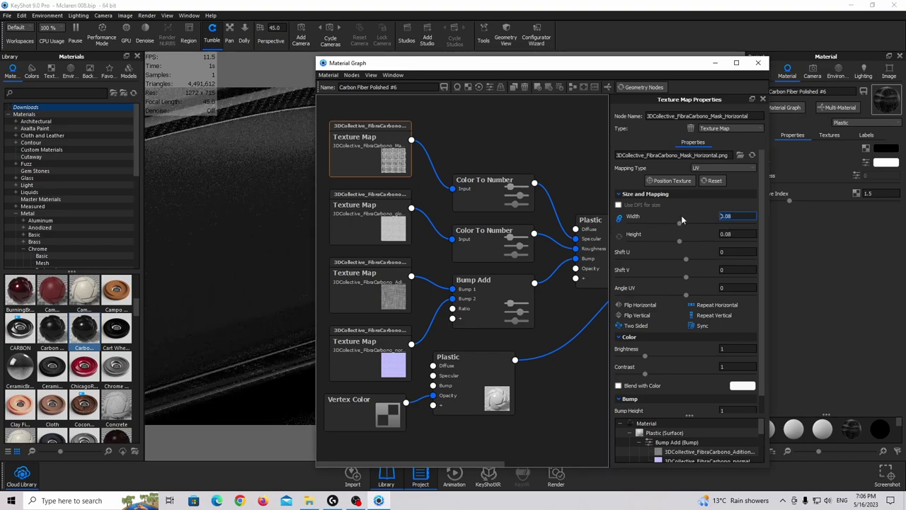
{"action": "left_click", "coordinate": [385, 207]}
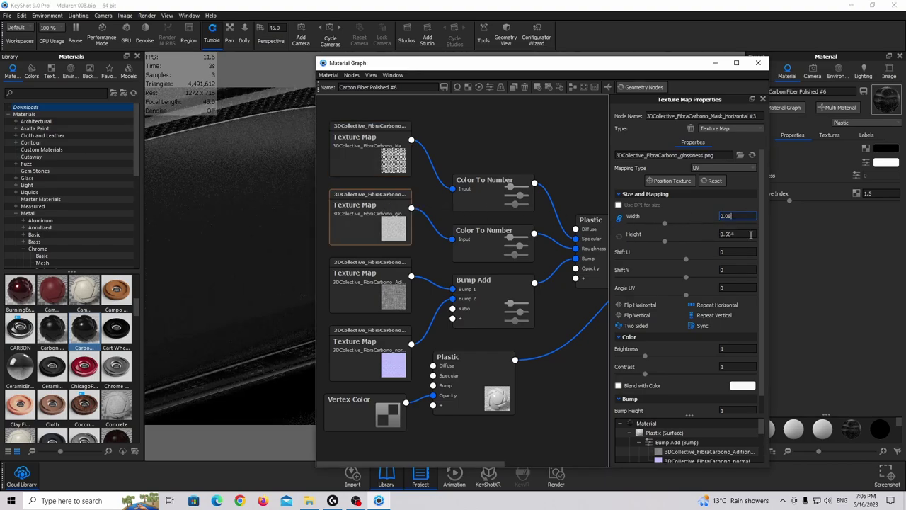
{"action": "left_click", "coordinate": [751, 234]}
{"action": "left_click", "coordinate": [396, 284]}
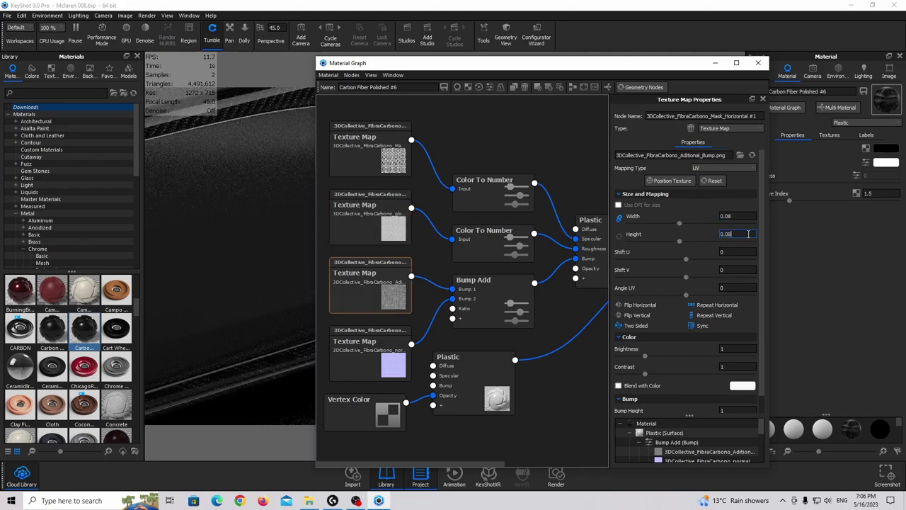
{"action": "left_click", "coordinate": [401, 345]}
{"action": "left_click", "coordinate": [758, 63]}
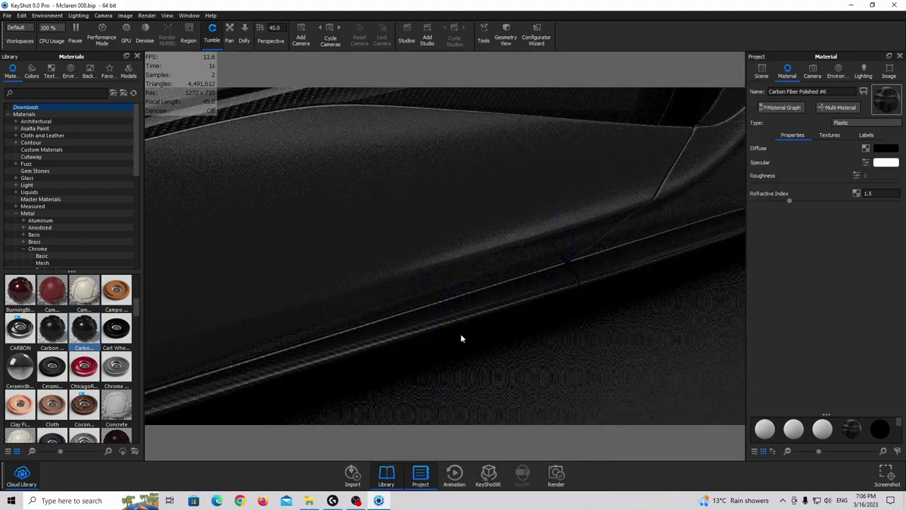
- Apply the dark gray polished anodized metal from the material library to the backing plate of the McLaren badge
{"action": "left_click_drag", "start_coordinate": [498, 283], "coordinate": [368, 241]}
{"action": "left_click", "coordinate": [40, 178]}
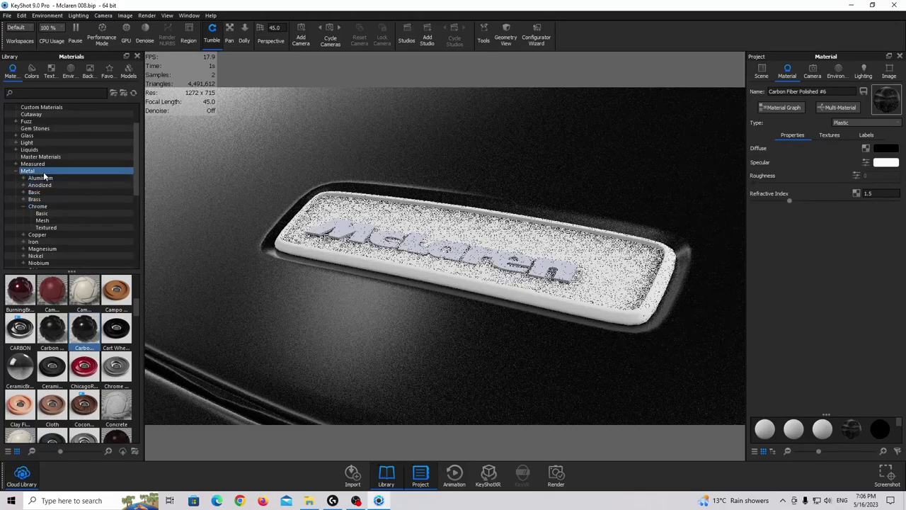
{"action": "left_click", "coordinate": [23, 178]}
{"action": "left_click", "coordinate": [45, 193]}
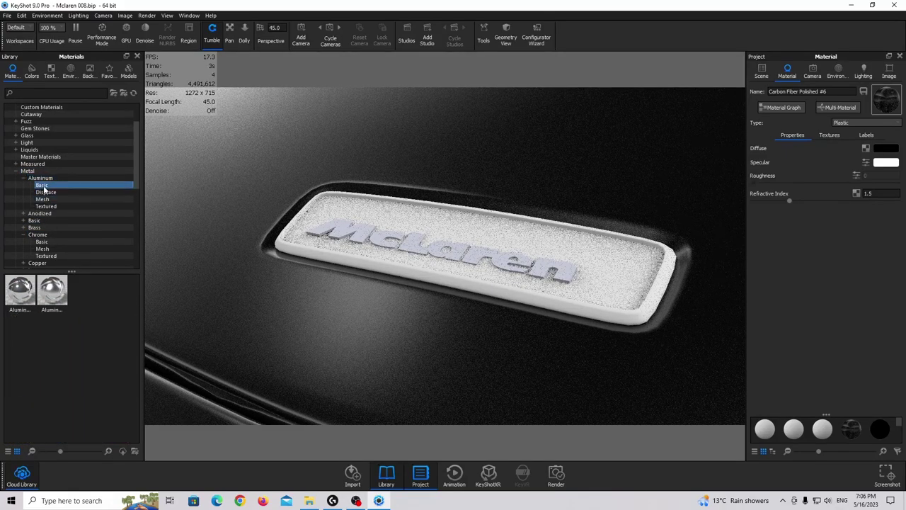
{"action": "left_click", "coordinate": [39, 213]}
{"action": "left_click", "coordinate": [23, 213]}
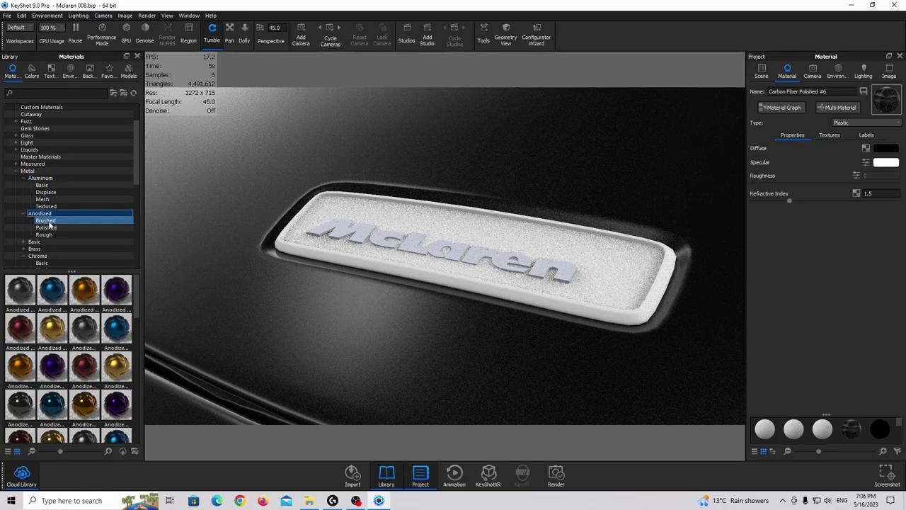
{"action": "left_click", "coordinate": [46, 228]}
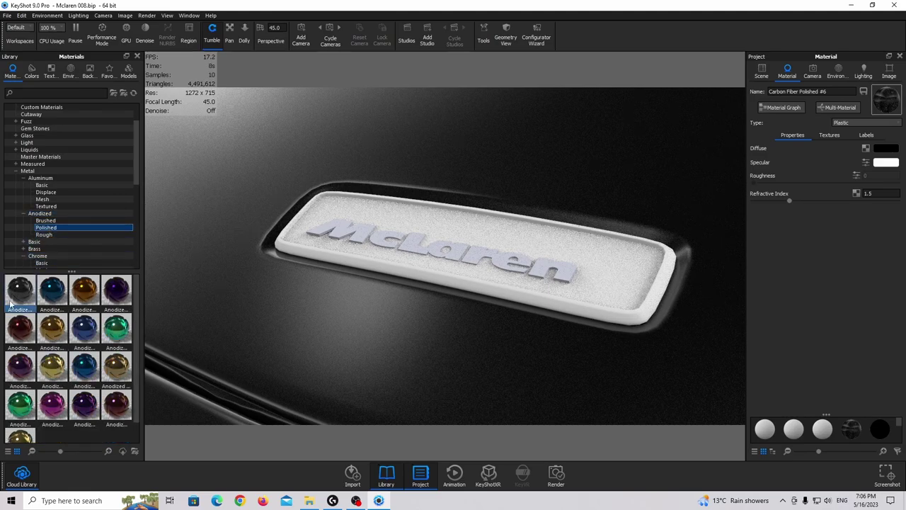
{"action": "left_click_drag", "start_coordinate": [20, 289], "coordinate": [315, 256]}
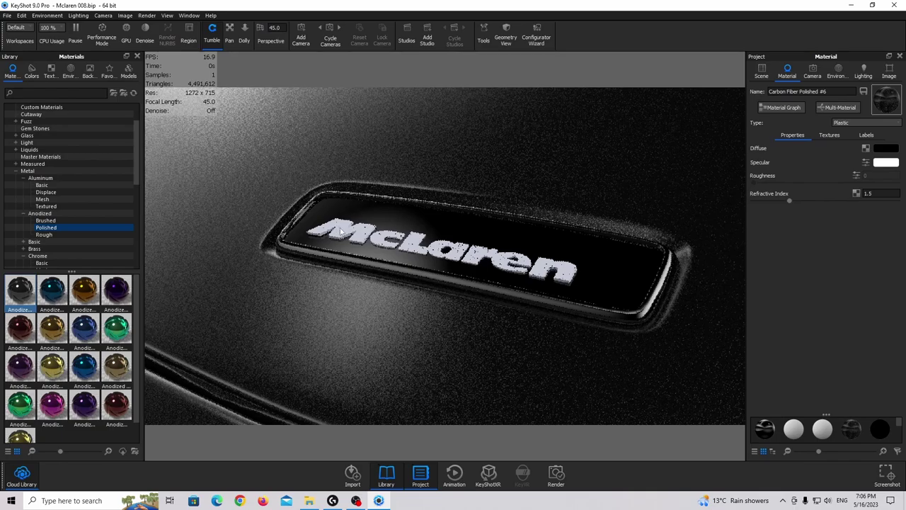
- Apply Chrome Rough to the McLaren badge lettering, linking it to the existing material, and set its roughness to 0.05
{"action": "left_click", "coordinate": [72, 94]}
{"action": "type", "text": "chro"}
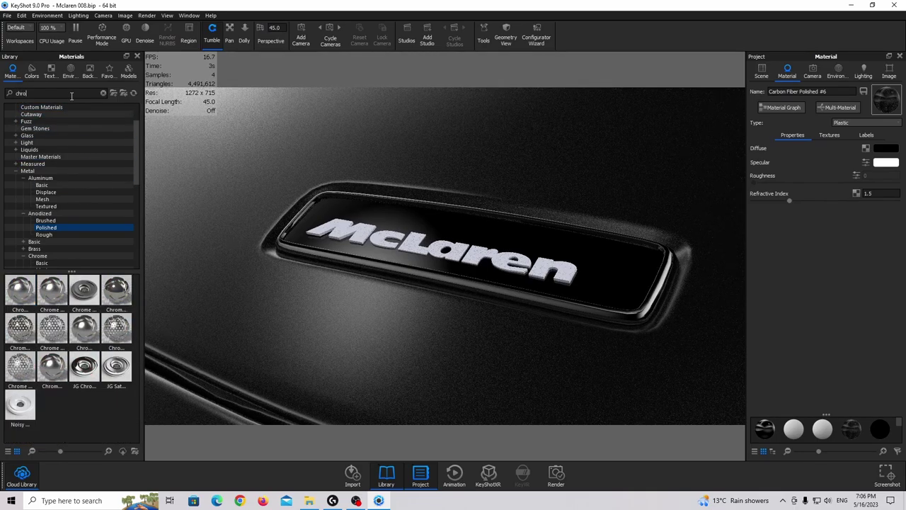
{"action": "type", "text": "me rough"}
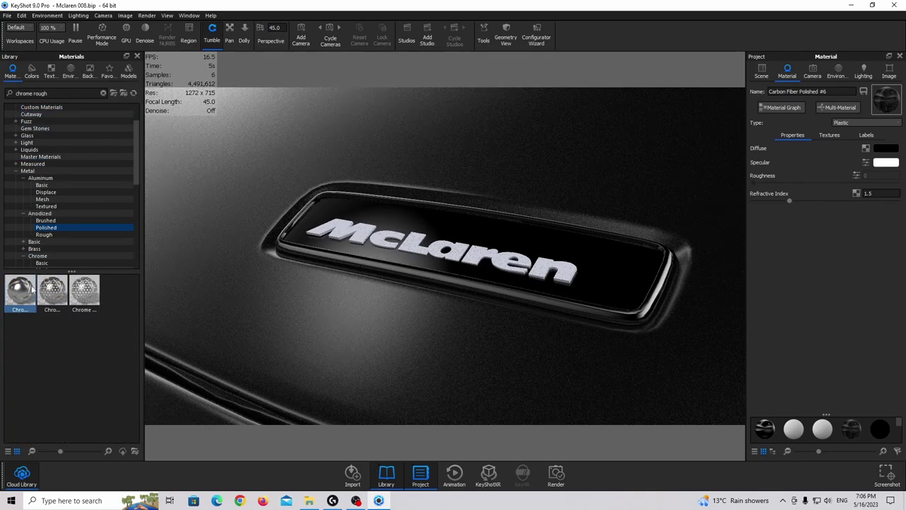
{"action": "left_click_drag", "start_coordinate": [20, 290], "coordinate": [353, 232]}
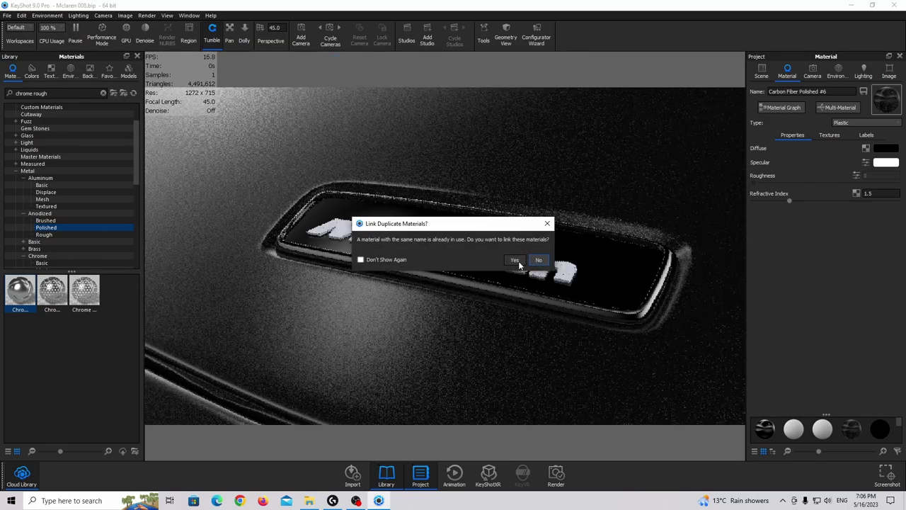
{"action": "left_click", "coordinate": [518, 263]}
{"action": "double_click", "coordinate": [360, 233]}
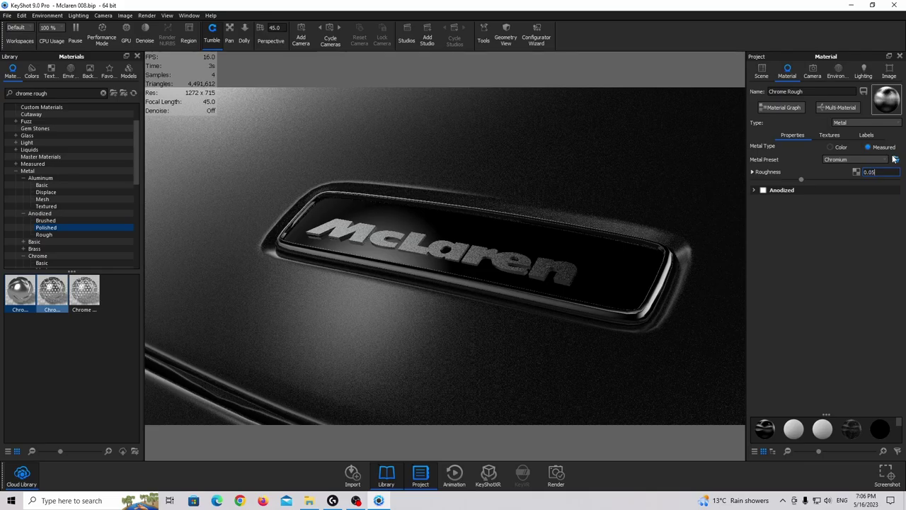
{"action": "key", "text": "Return"}
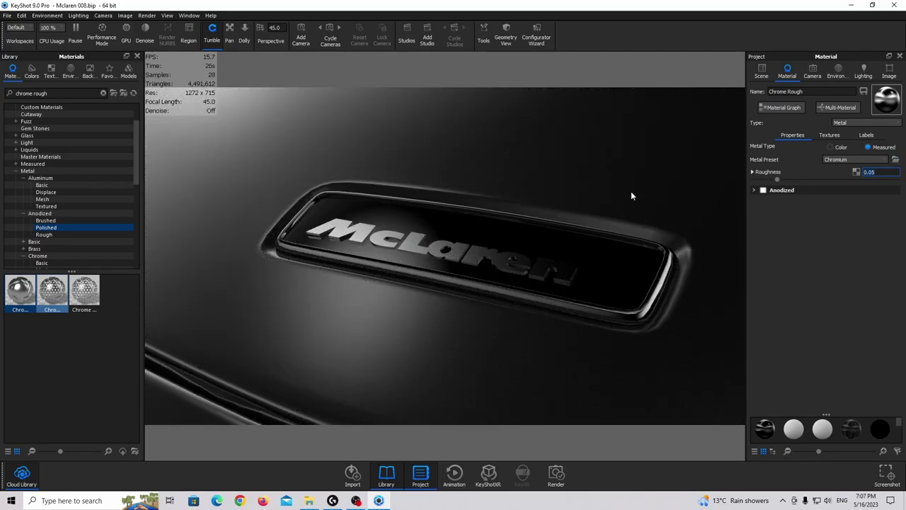
- Apply the Carbon Fiber Polished material from the Downloads library to the car's roof without linking it to the existing material
{"action": "scroll", "coordinate": [631, 192], "scroll_direction": "down", "scroll_amount": 5}
{"action": "left_click_drag", "start_coordinate": [639, 179], "coordinate": [460, 234]}
{"action": "left_click_drag", "start_coordinate": [568, 200], "coordinate": [460, 241]}
{"action": "left_click_drag", "start_coordinate": [444, 188], "coordinate": [459, 174]}
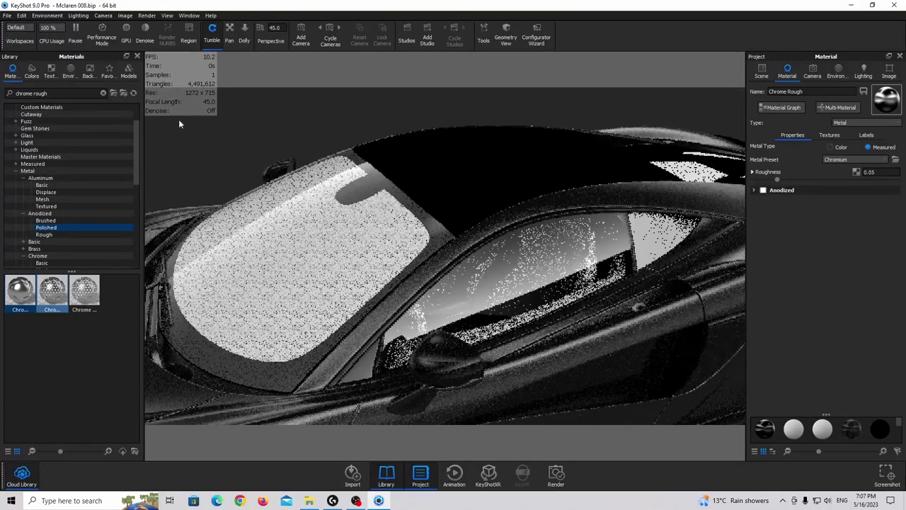
{"action": "scroll", "coordinate": [44, 143], "scroll_direction": "up", "scroll_amount": 2}
{"action": "left_click", "coordinate": [104, 93]}
{"action": "left_click", "coordinate": [26, 114]}
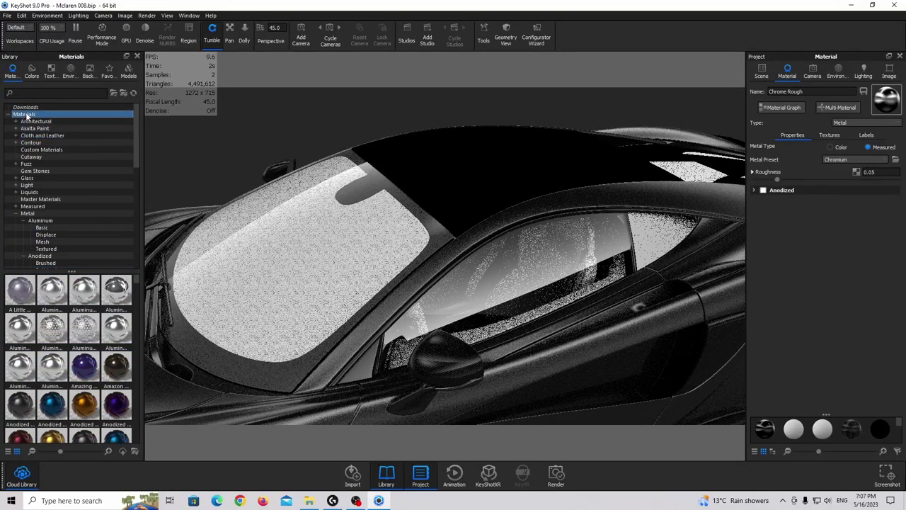
{"action": "left_click", "coordinate": [28, 107]}
{"action": "scroll", "coordinate": [89, 324], "scroll_direction": "down", "scroll_amount": 5}
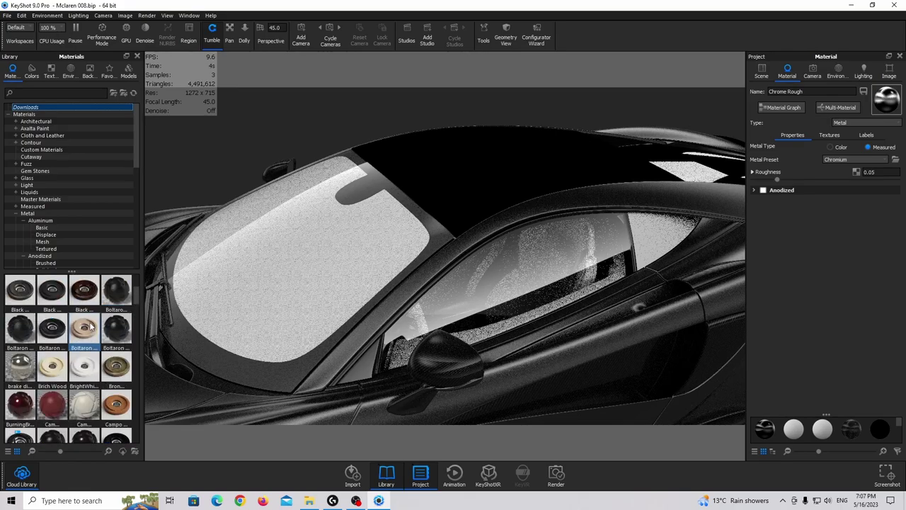
{"action": "scroll", "coordinate": [85, 340], "scroll_direction": "down", "scroll_amount": 3}
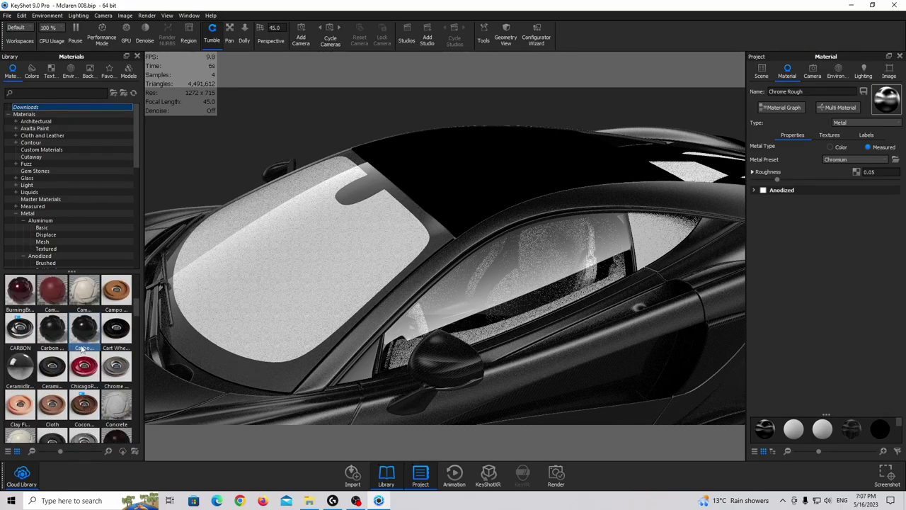
{"action": "left_click_drag", "start_coordinate": [81, 348], "coordinate": [515, 183]}
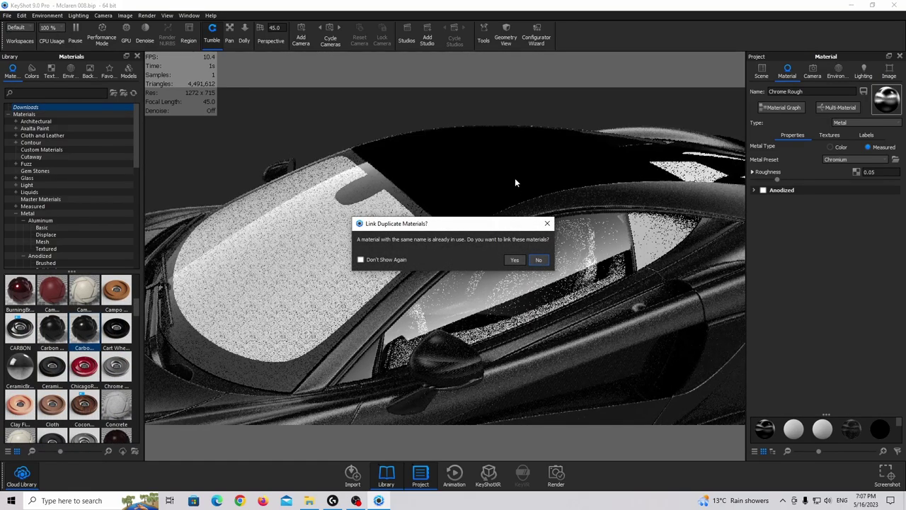
{"action": "left_click", "coordinate": [538, 259]}
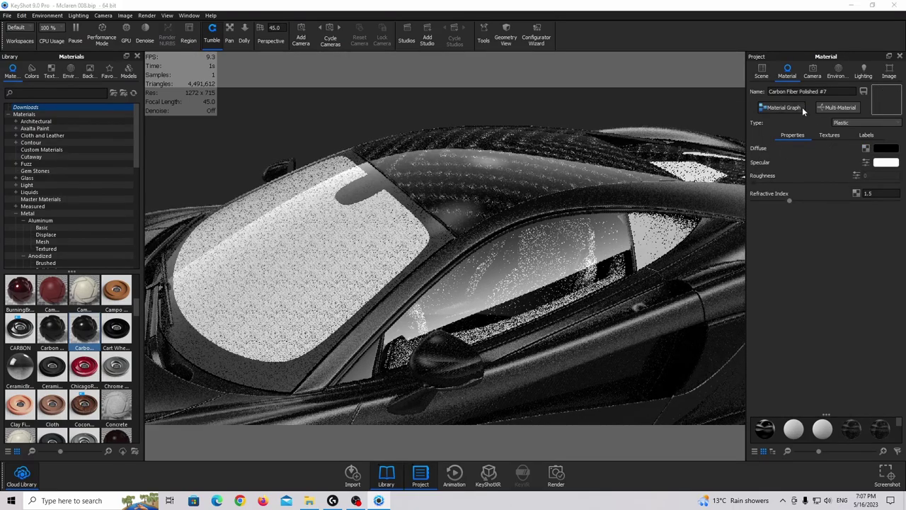
- In the roof's Carbon Fiber Polished #7 material graph, set the Mask_Horizontal texture's width and height to 0.07
{"action": "left_click", "coordinate": [800, 107]}
{"action": "left_click", "coordinate": [380, 149]}
{"action": "left_click_drag", "start_coordinate": [522, 59], "coordinate": [413, 165]}
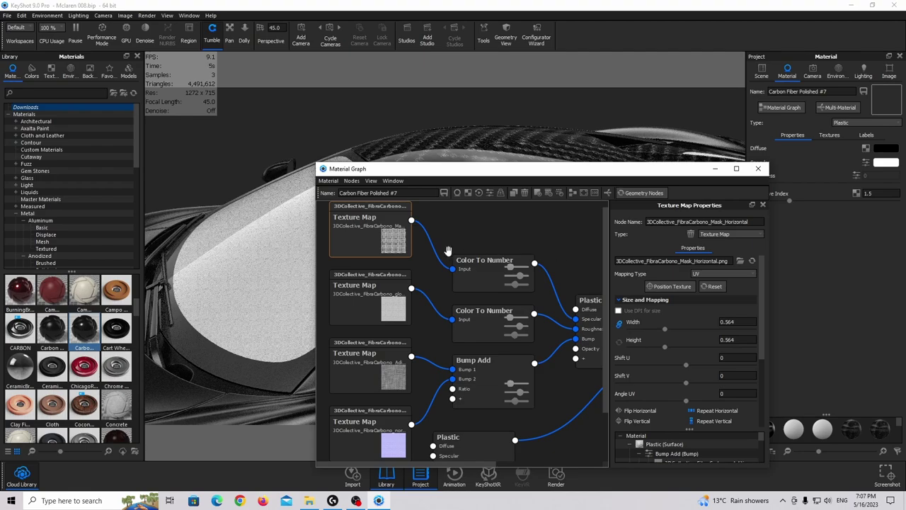
{"action": "key", "text": "c"}
{"action": "left_click_drag", "start_coordinate": [503, 171], "coordinate": [398, 207]}
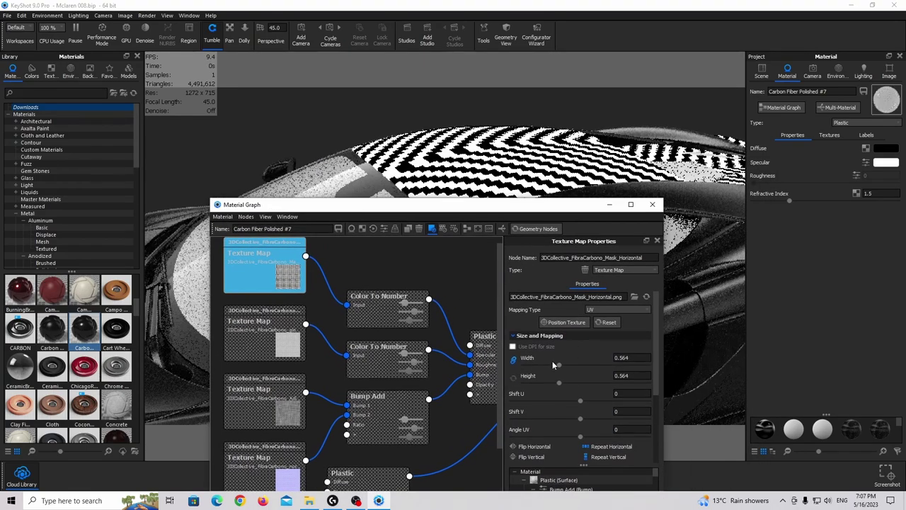
{"action": "left_click_drag", "start_coordinate": [535, 368], "coordinate": [533, 368]}
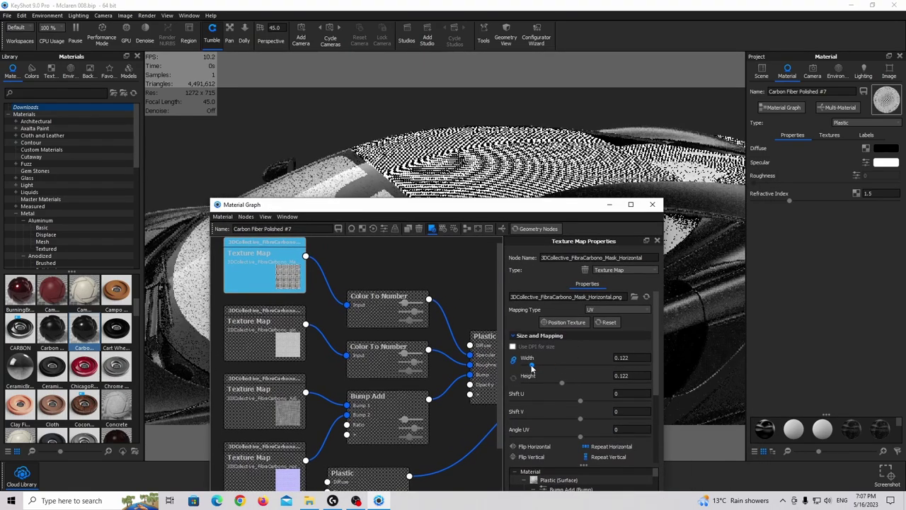
{"action": "left_click_drag", "start_coordinate": [627, 358], "coordinate": [512, 337]}
{"action": "type", "text": "0"}
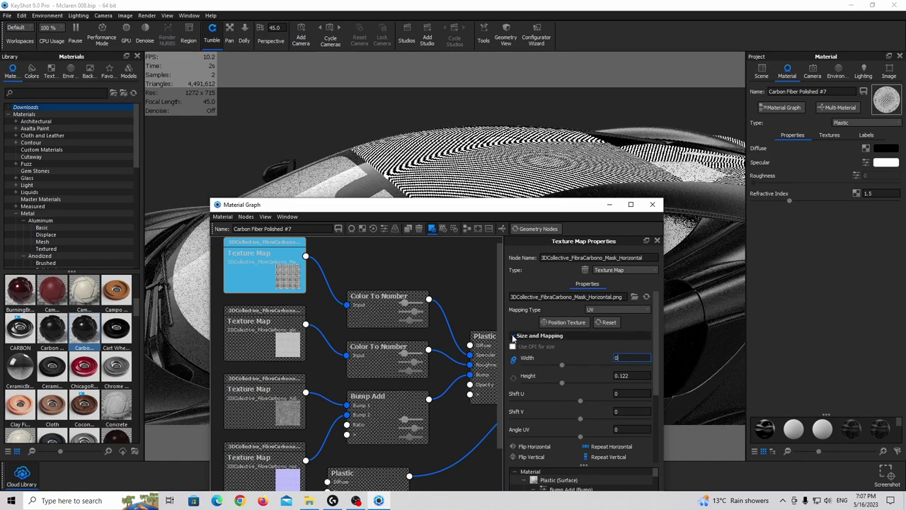
{"action": "type", "text": ".07"}
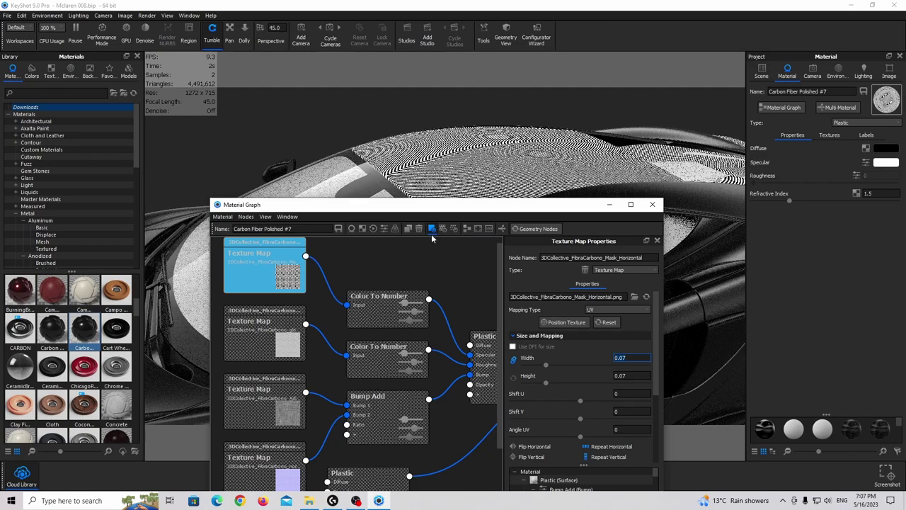
- Set the width and height of the roof's glossiness, additional bump and normal textures to 0.07, then close the material graph
{"action": "left_click", "coordinate": [267, 332]}
{"action": "left_click", "coordinate": [627, 357]}
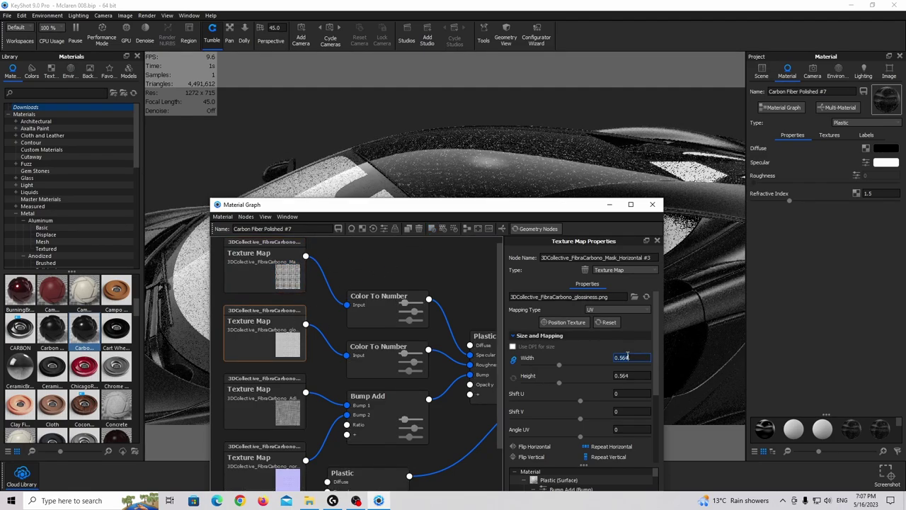
{"action": "left_click", "coordinate": [278, 379]}
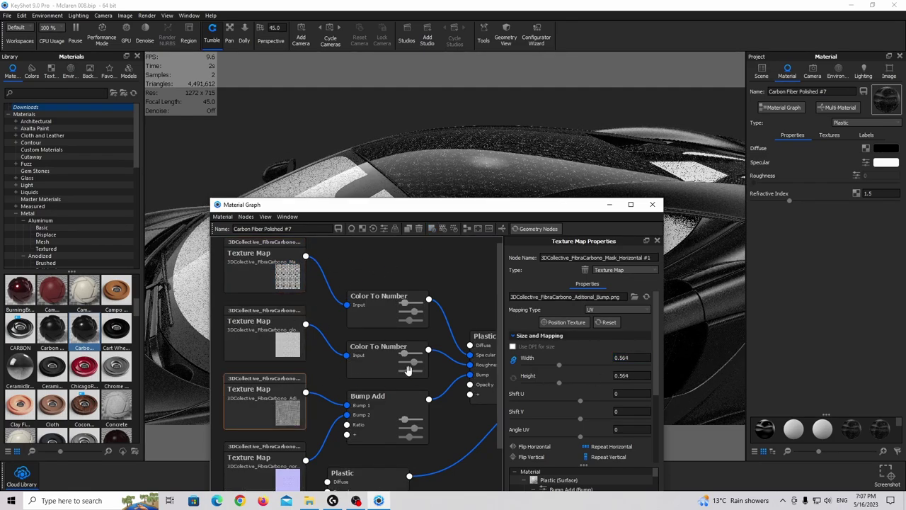
{"action": "double_click", "coordinate": [629, 358]}
{"action": "type", "text": "0.07"}
{"action": "left_click", "coordinate": [635, 375]}
{"action": "left_click", "coordinate": [287, 457]}
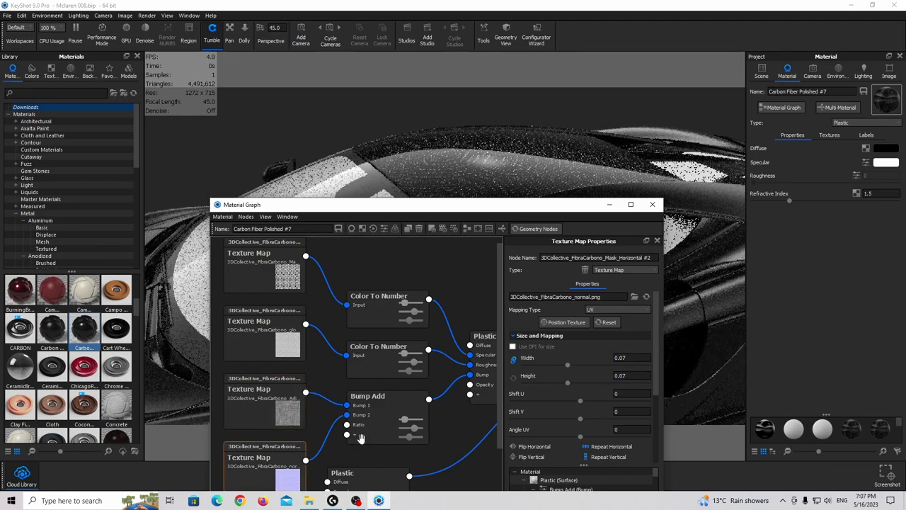
{"action": "left_click", "coordinate": [652, 205]}
{"action": "scroll", "coordinate": [482, 226], "scroll_direction": "up", "scroll_amount": 10}
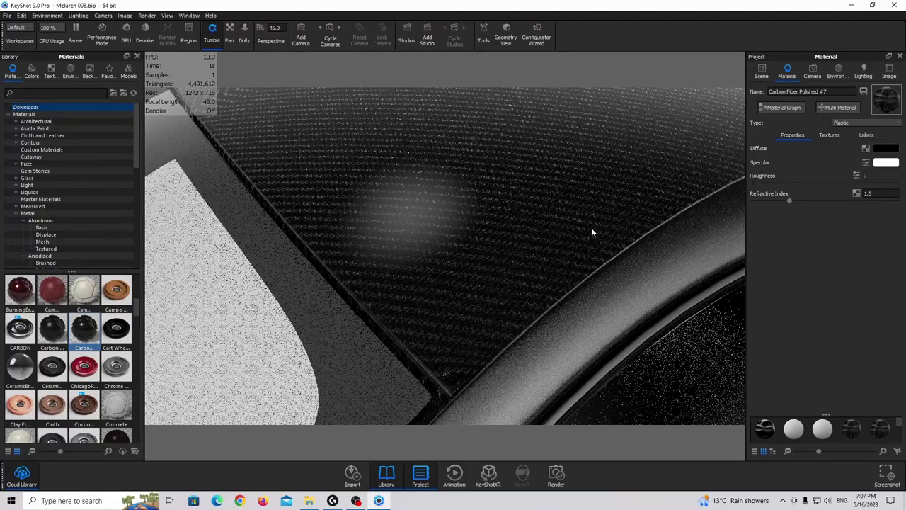
{"action": "scroll", "coordinate": [501, 249], "scroll_direction": "down", "scroll_amount": 10}
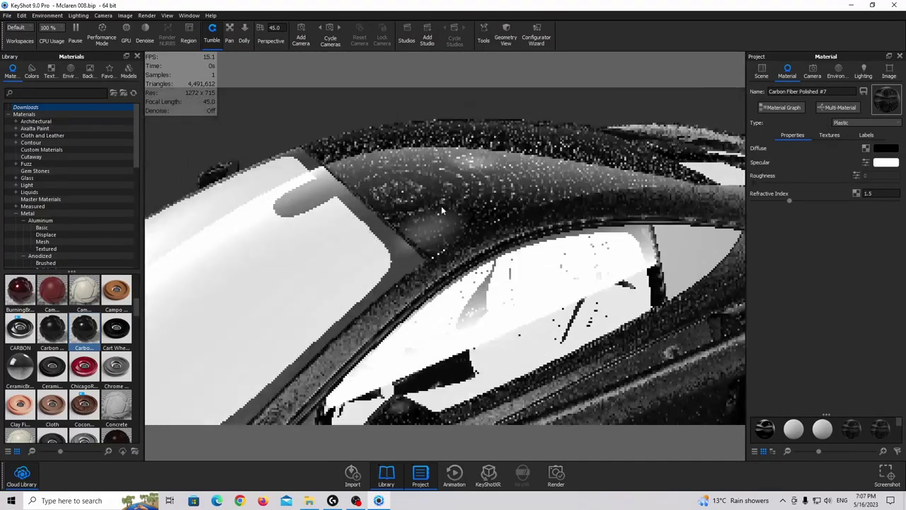
- Find the hard textured black plastic in the material library and apply it to the rear license plate as an unlinked material
{"action": "left_click_drag", "start_coordinate": [437, 241], "coordinate": [391, 243]}
{"action": "scroll", "coordinate": [460, 263], "scroll_direction": "down", "scroll_amount": 3}
{"action": "left_click", "coordinate": [69, 93]}
{"action": "type", "text": "plasti"}
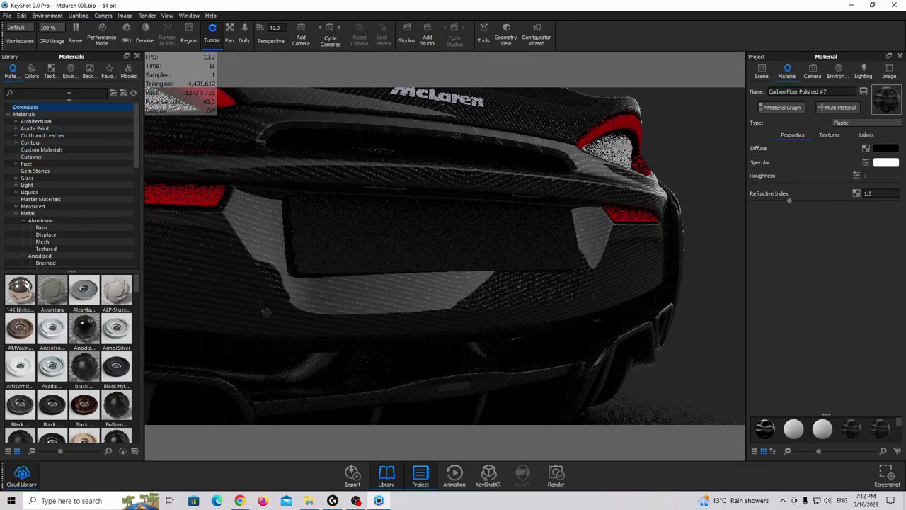
{"action": "type", "text": "c black textured"}
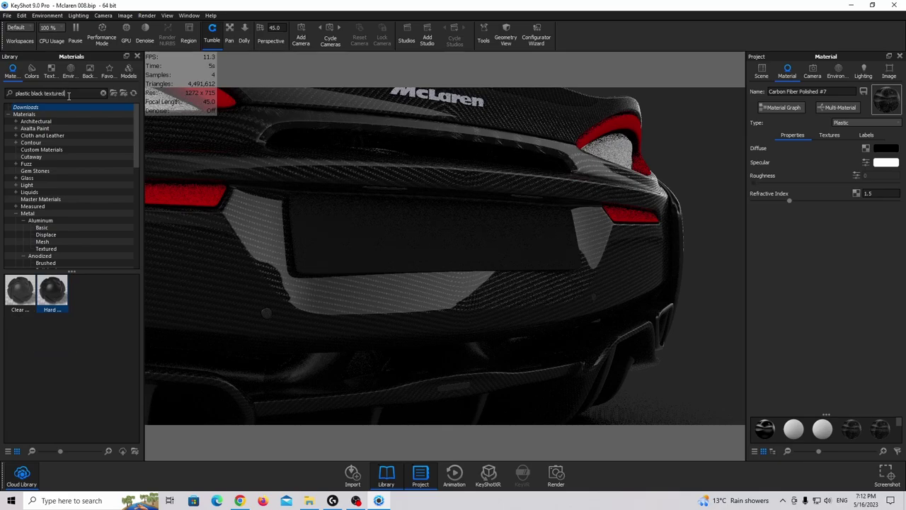
{"action": "left_click_drag", "start_coordinate": [53, 290], "coordinate": [460, 237]}
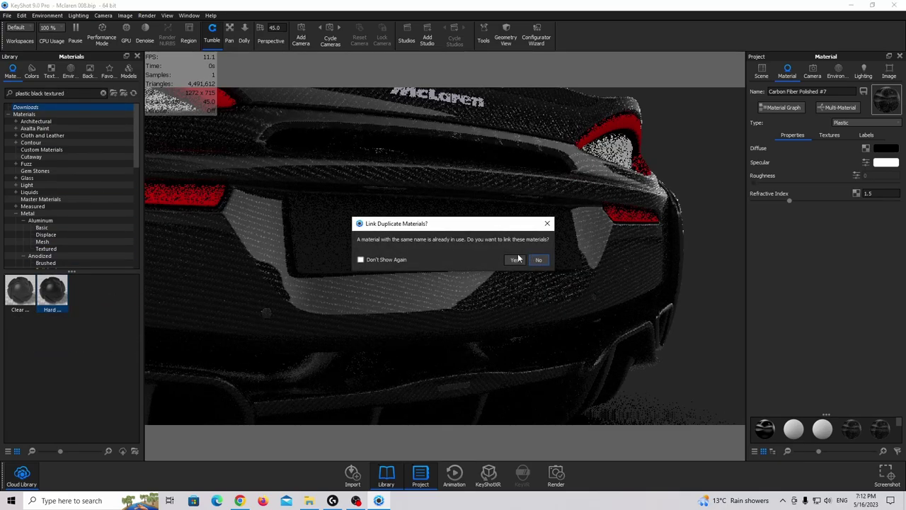
{"action": "left_click", "coordinate": [539, 261]}
- Set the license plate plastic's diffuse color to dark gray #222222
{"action": "left_click", "coordinate": [885, 149]}
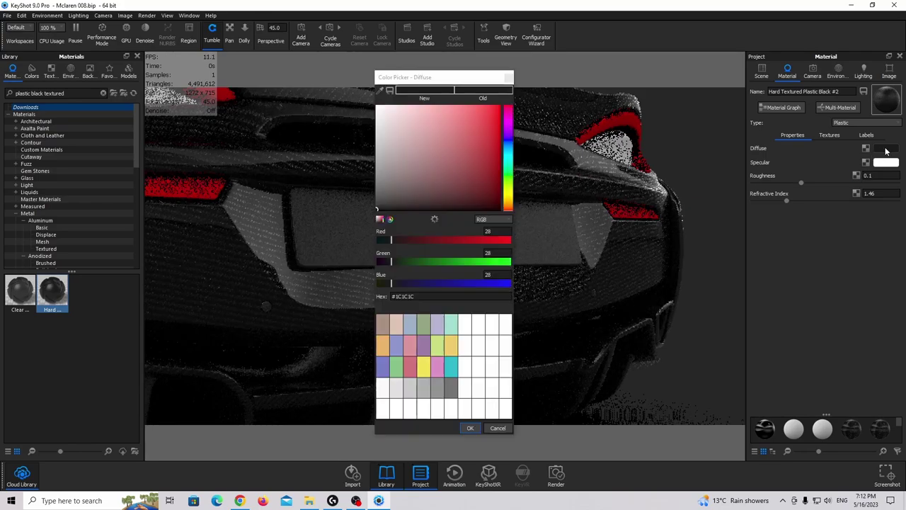
{"action": "left_click_drag", "start_coordinate": [378, 208], "coordinate": [352, 209]}
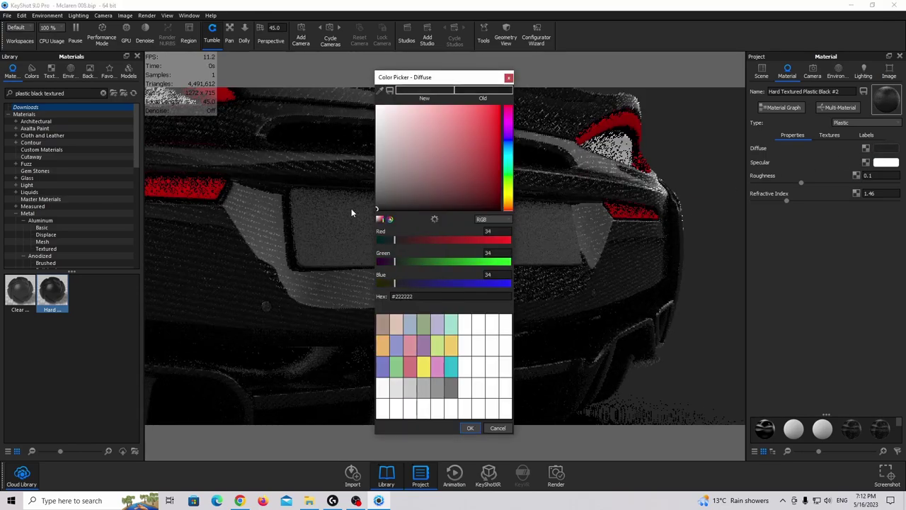
{"action": "left_click", "coordinate": [470, 427]}
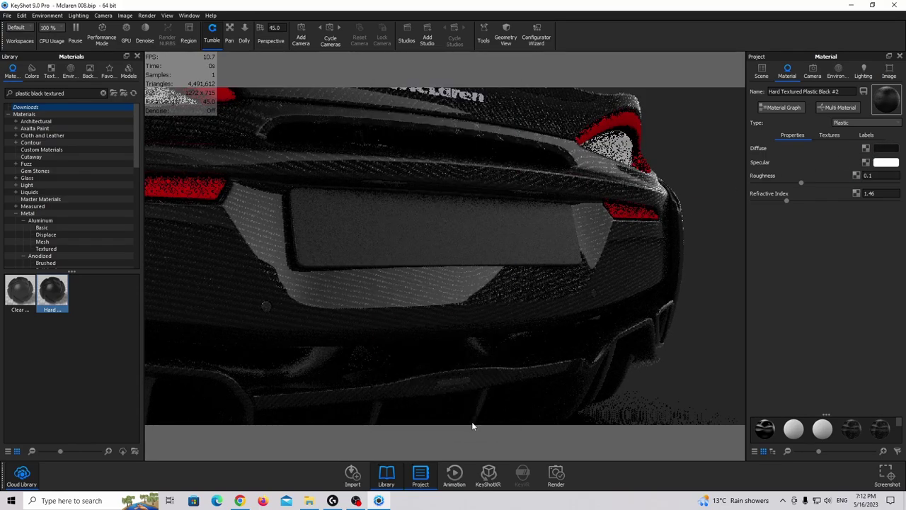
- Open the license plate's material graph, align its nodes, and add the Texture 004 image from the 3D Model Files folder
{"action": "scroll", "coordinate": [410, 255], "scroll_direction": "up", "scroll_amount": 3}
{"action": "left_click_drag", "start_coordinate": [409, 256], "coordinate": [424, 278]}
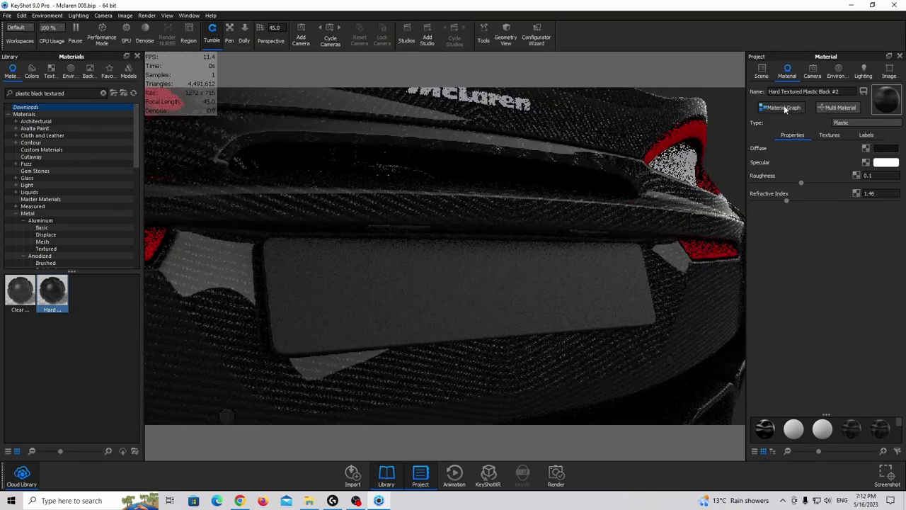
{"action": "left_click", "coordinate": [781, 108]}
{"action": "left_click_drag", "start_coordinate": [602, 167], "coordinate": [692, 70]}
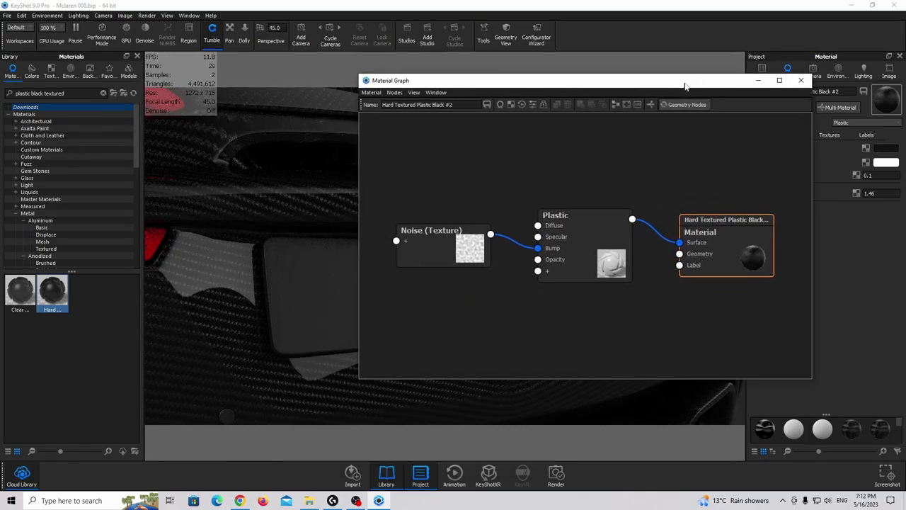
{"action": "left_click", "coordinate": [464, 237]}
{"action": "scroll", "coordinate": [517, 252], "scroll_direction": "down", "scroll_amount": 2}
{"action": "scroll", "coordinate": [507, 254], "scroll_direction": "down", "scroll_amount": 1}
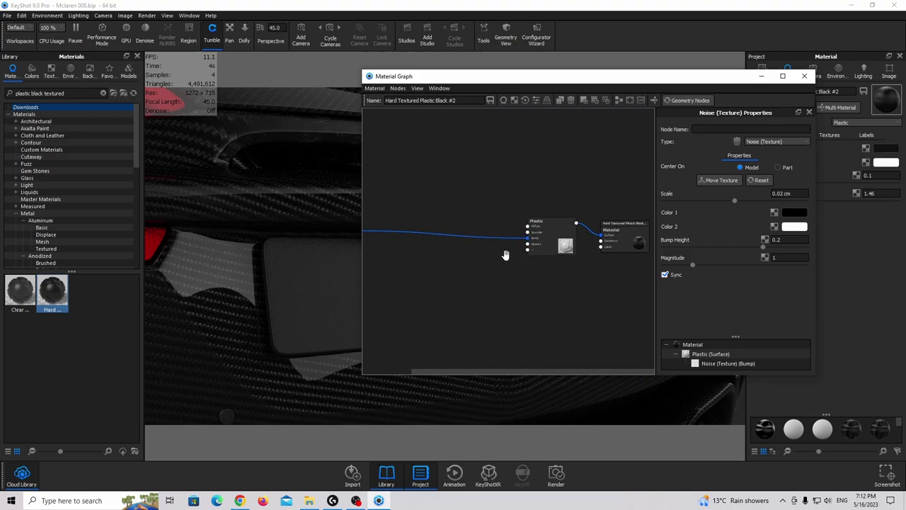
{"action": "left_click", "coordinate": [617, 101]}
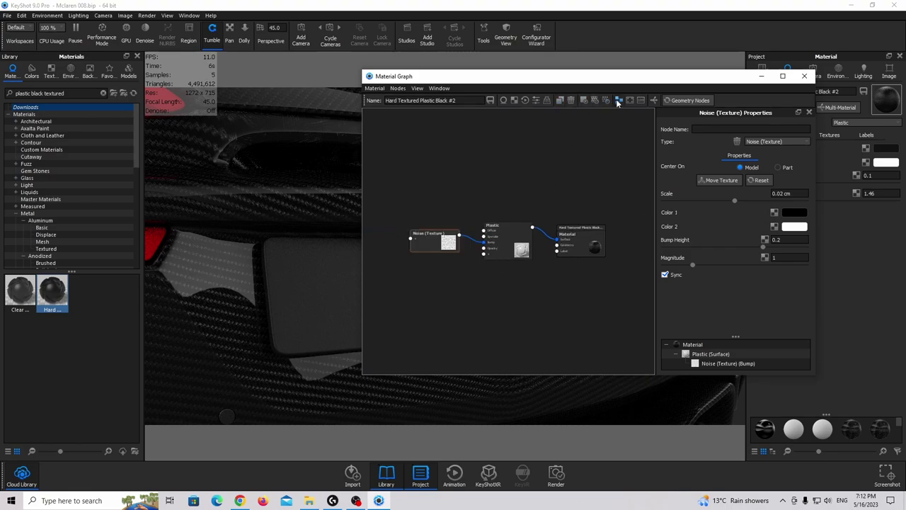
{"action": "left_click", "coordinate": [308, 500]}
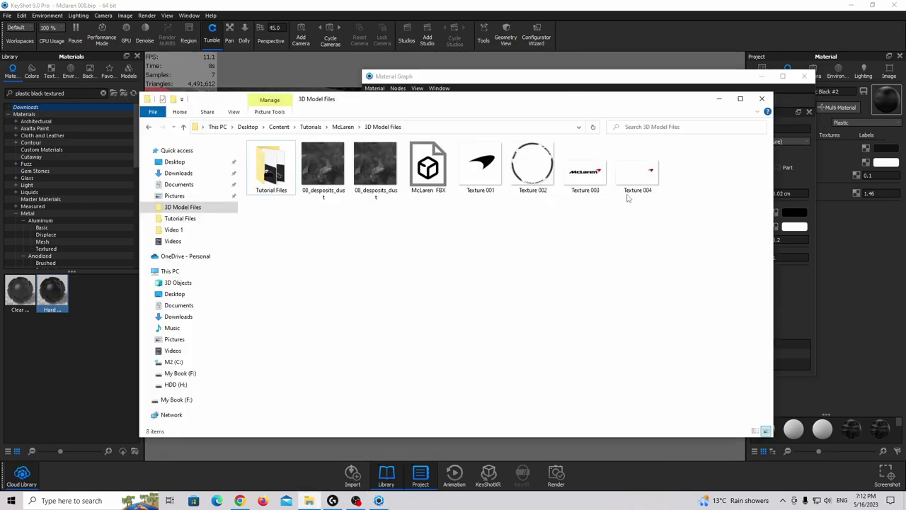
{"action": "left_click_drag", "start_coordinate": [639, 177], "coordinate": [420, 271]}
- Duplicate the Plastic node below the original and remove the noise texture's bump connection from the copy
{"action": "left_click_drag", "start_coordinate": [519, 191], "coordinate": [527, 252], "text": "alt"}
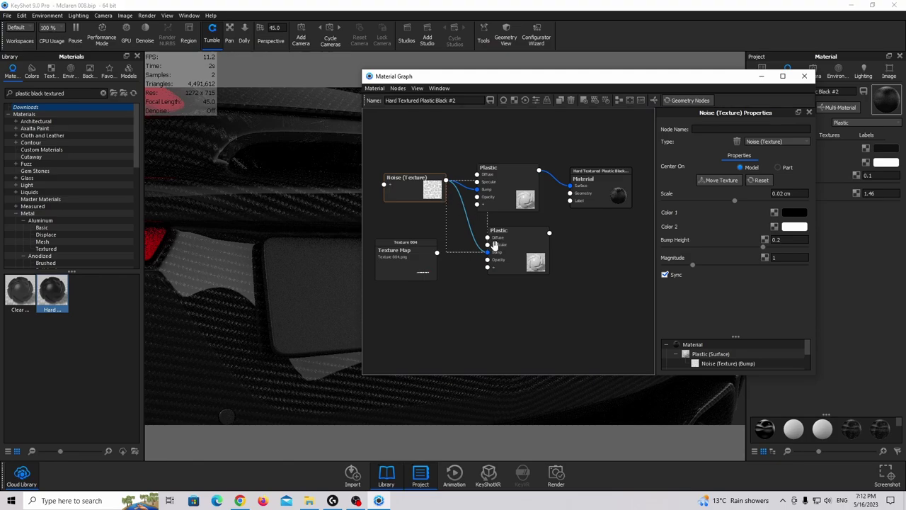
{"action": "left_click", "coordinate": [473, 229]}
{"action": "key", "text": "Delete"}
{"action": "mouse_move", "coordinate": [508, 254]}
{"action": "left_mouse_down"}
{"action": "mouse_move", "coordinate": [497, 258]}
{"action": "mouse_move", "coordinate": [500, 247]}
{"action": "left_mouse_up"}
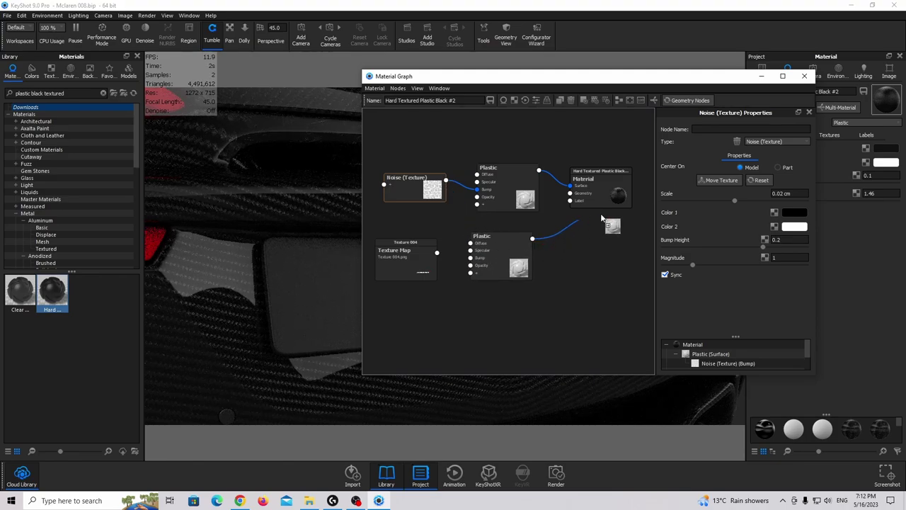
- Connect the duplicated Plastic node to the Material node as a label and link Texture 004 to its diffuse input
{"action": "left_click_drag", "start_coordinate": [600, 216], "coordinate": [533, 239]}
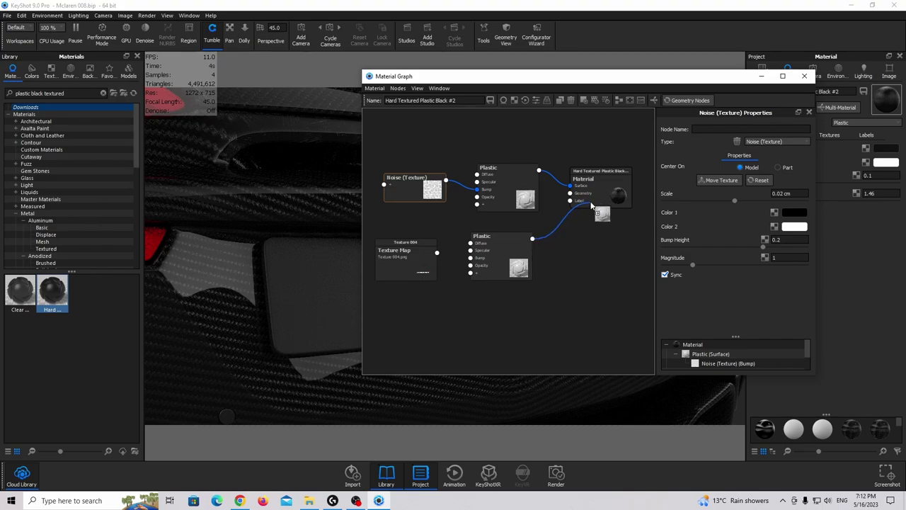
{"action": "left_click_drag", "start_coordinate": [601, 198], "coordinate": [536, 239]}
{"action": "left_click_drag", "start_coordinate": [606, 197], "coordinate": [622, 208]}
{"action": "left_click_drag", "start_coordinate": [423, 259], "coordinate": [421, 260]}
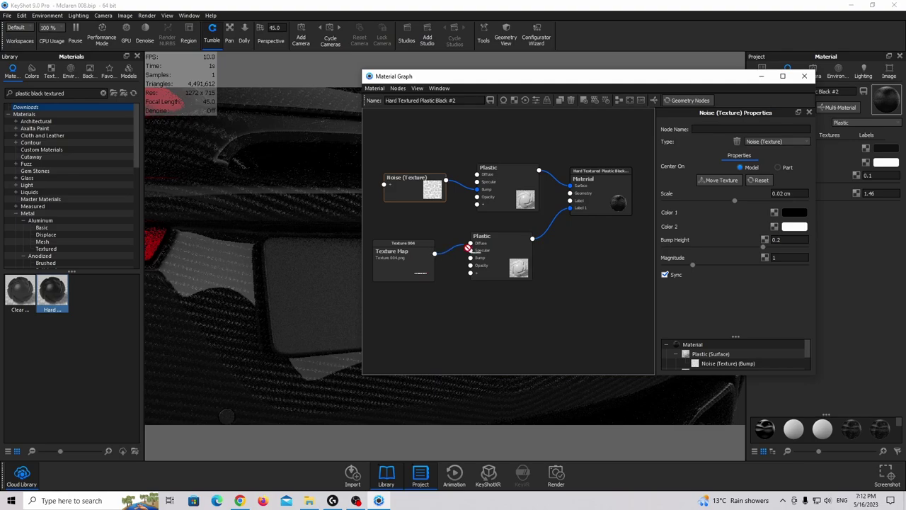
- Set the label Plastic node's specular color to gray #A0A0A0 and its refractive index to 1.32
{"action": "left_click", "coordinate": [414, 265]}
{"action": "left_click", "coordinate": [517, 261]}
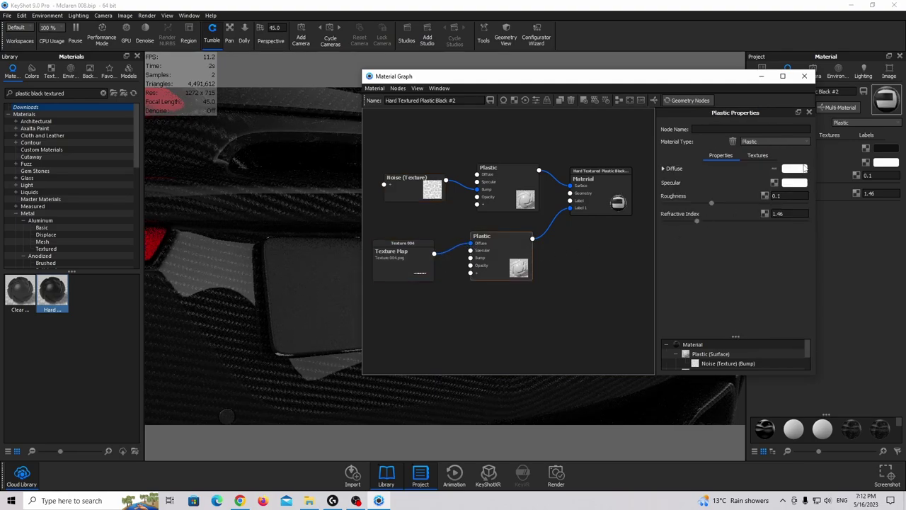
{"action": "left_click", "coordinate": [790, 184]}
{"action": "mouse_move", "coordinate": [382, 195]}
{"action": "left_mouse_down"}
{"action": "mouse_move", "coordinate": [279, 205]}
{"action": "mouse_move", "coordinate": [274, 192]}
{"action": "left_mouse_up"}
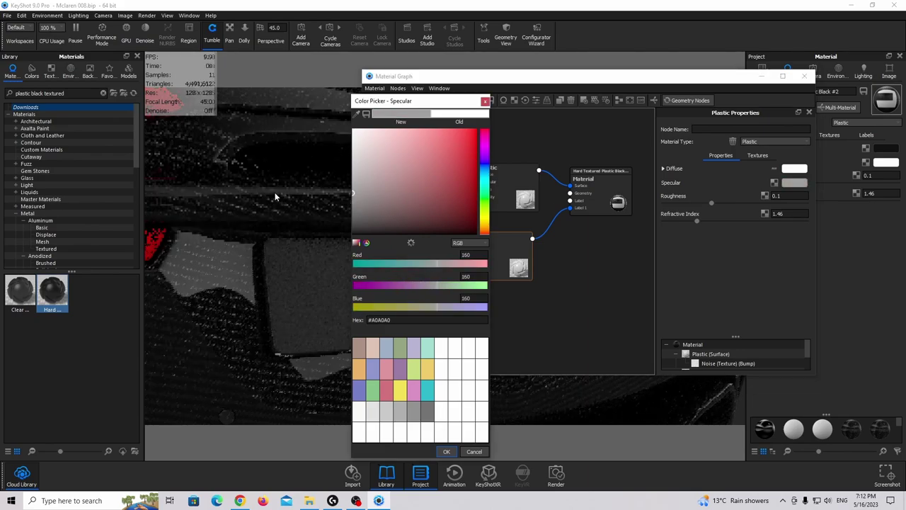
{"action": "left_click", "coordinate": [448, 452]}
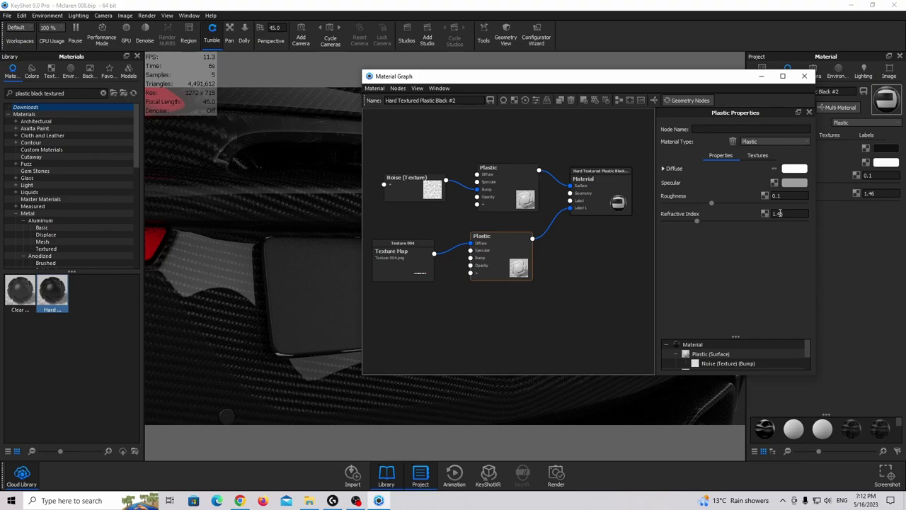
{"action": "key", "text": "BackSpace"}
{"action": "key", "text": "BackSpace"}
{"action": "type", "text": "32"}
{"action": "key", "text": "Return"}
- Center the license plate's Texture 004 map on the part and change its mapping type to Planar
{"action": "left_click", "coordinate": [416, 257]}
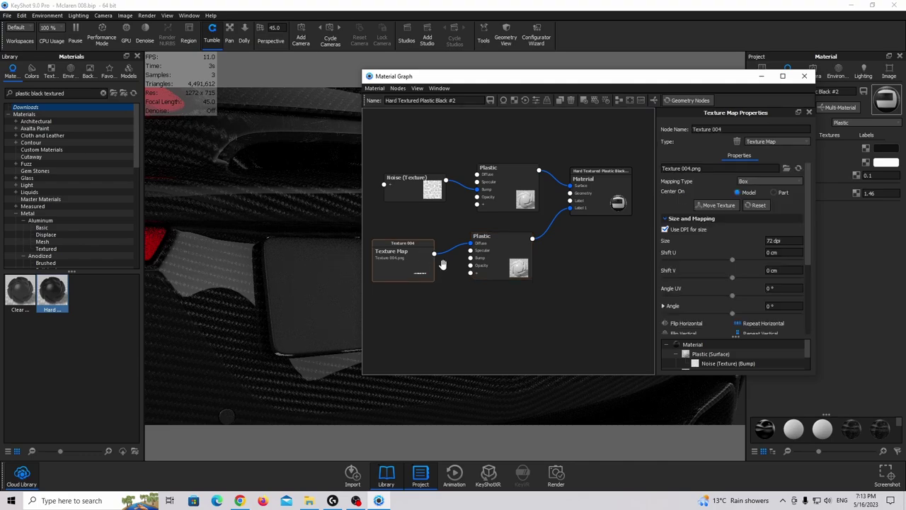
{"action": "mouse_move", "coordinate": [567, 79]}
{"action": "left_mouse_down"}
{"action": "mouse_move", "coordinate": [453, 434]}
{"action": "mouse_move", "coordinate": [568, 94]}
{"action": "left_mouse_up"}
{"action": "left_click", "coordinate": [774, 207]}
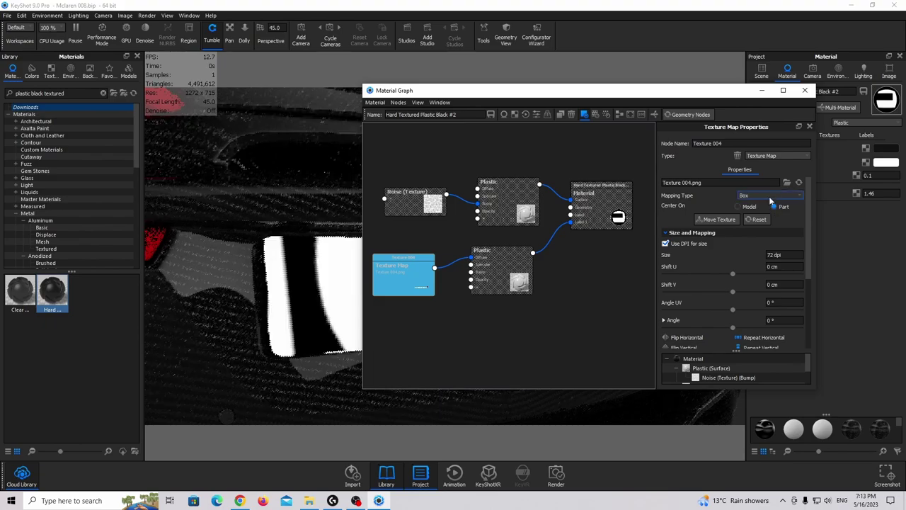
{"action": "left_click", "coordinate": [769, 196]}
{"action": "left_click", "coordinate": [756, 205]}
- Fit the Texture 004 map to the rear plate along the X axis and turn off DPI-based sizing
{"action": "left_click", "coordinate": [715, 219]}
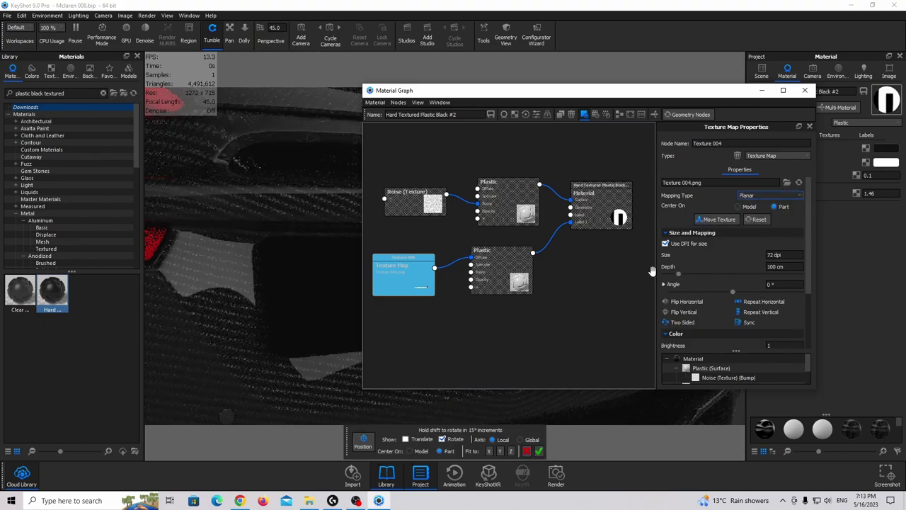
{"action": "left_click", "coordinate": [500, 450]}
{"action": "left_click_drag", "start_coordinate": [565, 96], "coordinate": [237, 94]}
{"action": "left_click", "coordinate": [489, 450]}
{"action": "left_click", "coordinate": [246, 245]}
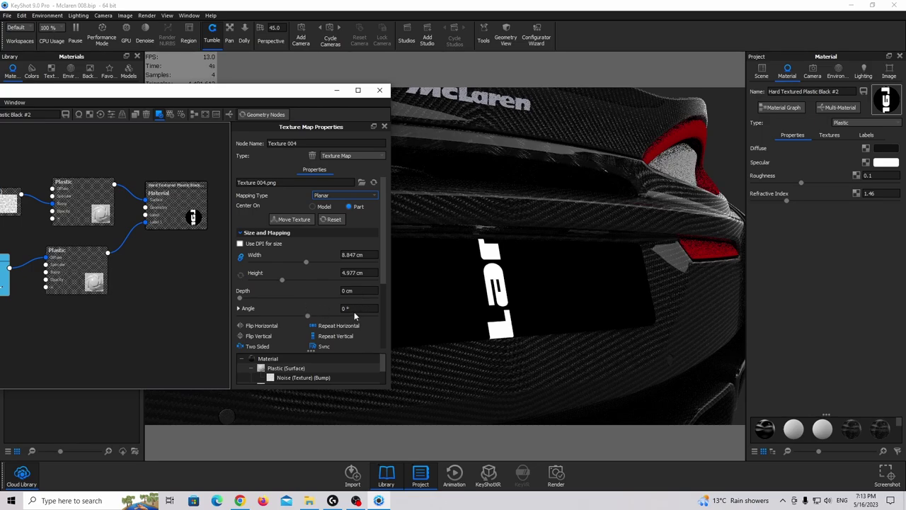
- Rotate the plate texture to 90° and turn off its horizontal and vertical repeat
{"action": "type", "text": "90"}
{"action": "key", "text": "Return"}
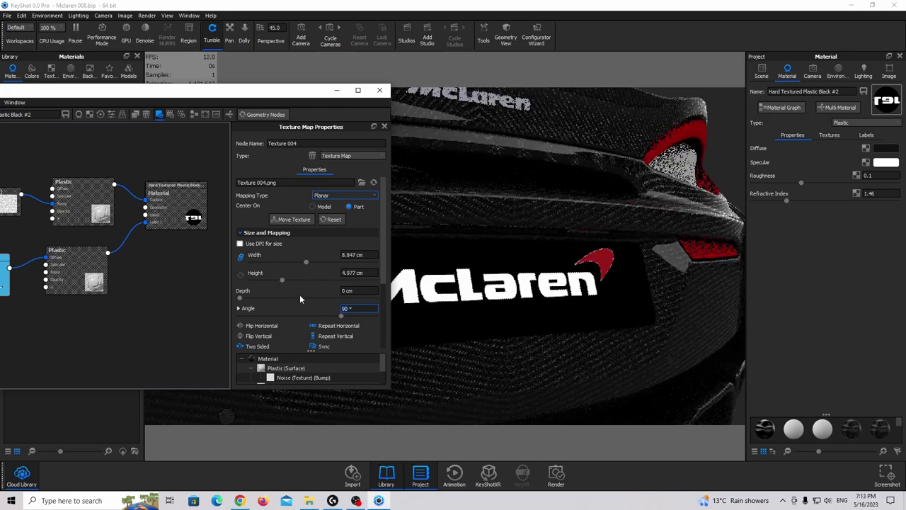
{"action": "scroll", "coordinate": [368, 284], "scroll_direction": "down", "scroll_amount": 3}
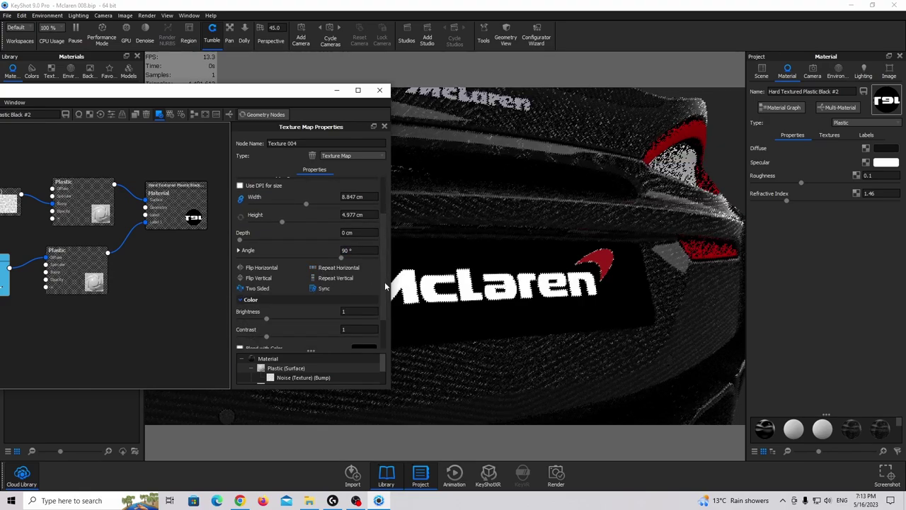
{"action": "scroll", "coordinate": [384, 294], "scroll_direction": "down", "scroll_amount": 3}
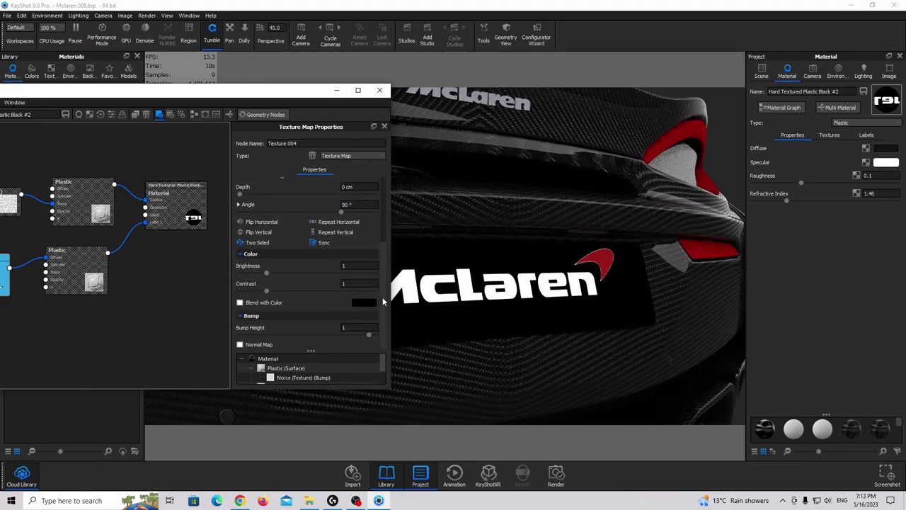
- Set the plate texture's width to 8 cm with its proportions linked
{"action": "scroll", "coordinate": [383, 269], "scroll_direction": "up", "scroll_amount": 6}
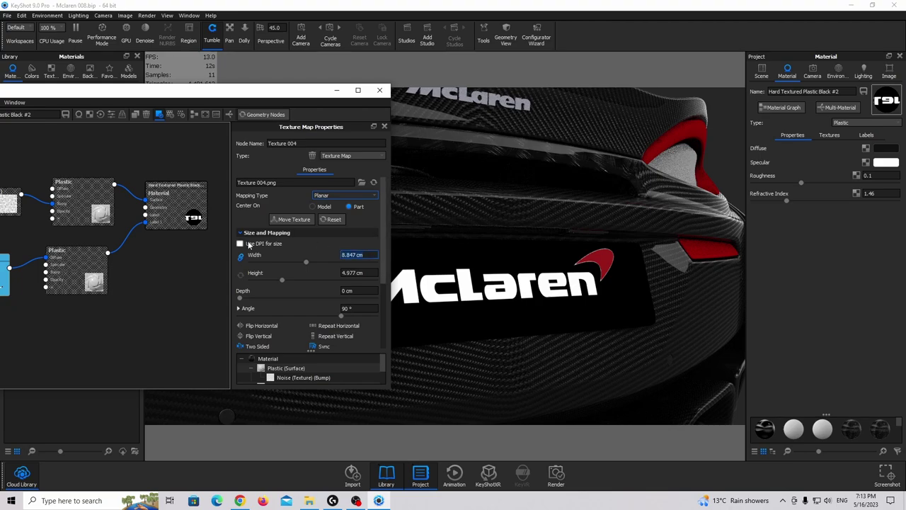
{"action": "type", "text": "8"}
{"action": "key", "text": "Return"}
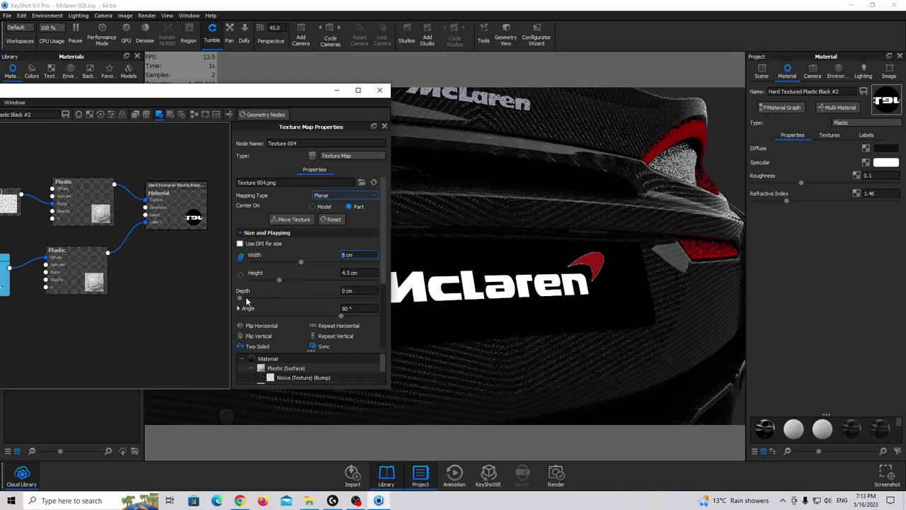
- Set the plate texture's Center Z to -0.1 cm and close the material graph
{"action": "left_click", "coordinate": [239, 307]}
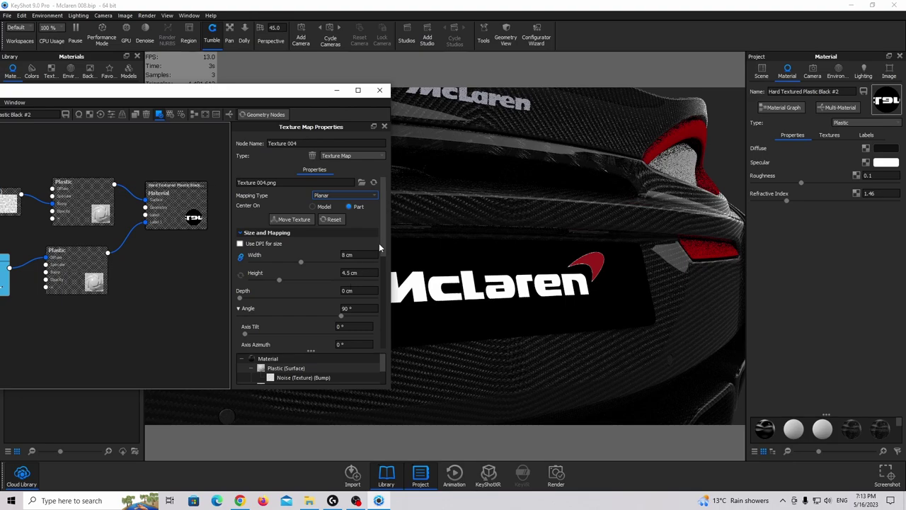
{"action": "scroll", "coordinate": [381, 243], "scroll_direction": "down", "scroll_amount": 4}
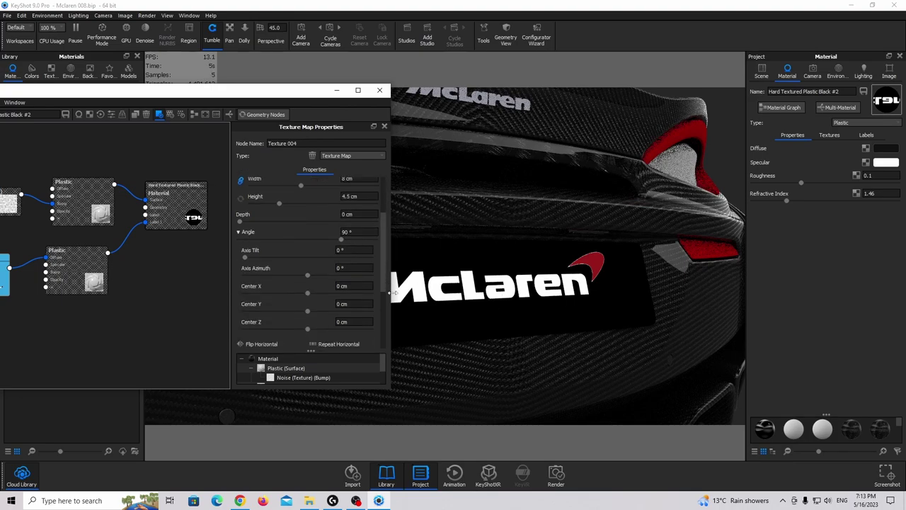
{"action": "left_click_drag", "start_coordinate": [306, 332], "coordinate": [265, 309]}
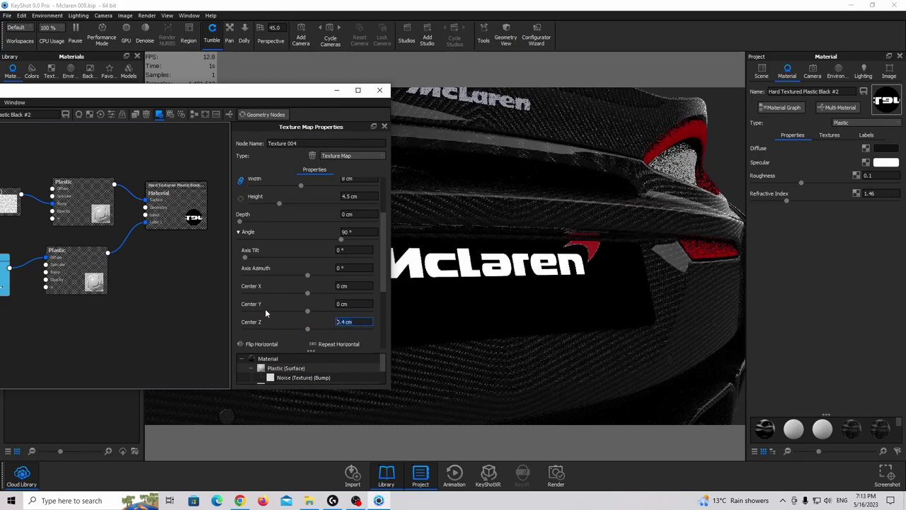
{"action": "type", "text": "-0.1"}
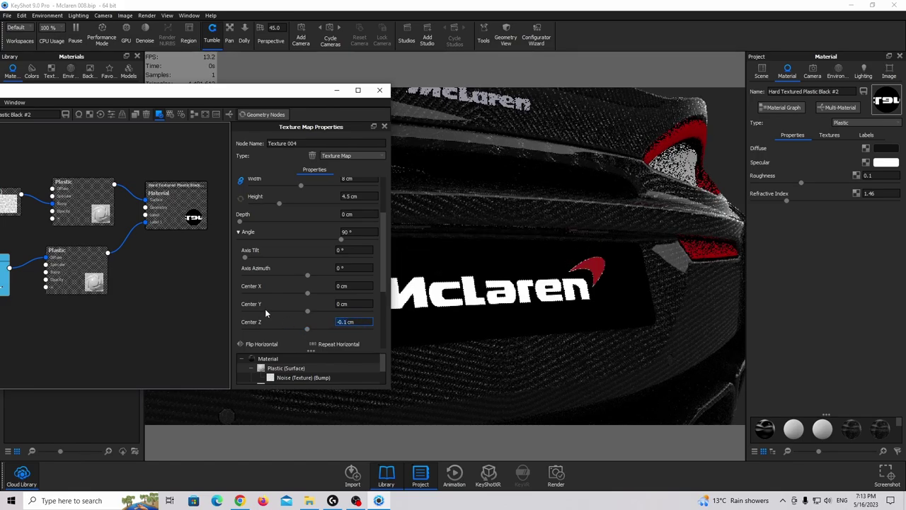
{"action": "left_click_drag", "start_coordinate": [282, 96], "coordinate": [491, 100]}
{"action": "left_click", "coordinate": [588, 94]}
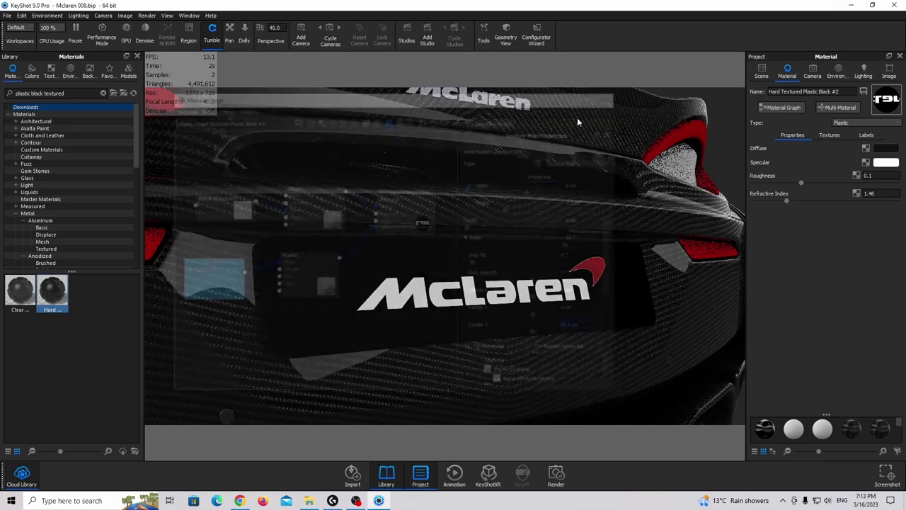
- Select the rear and front license plates together and link their materials
{"action": "scroll", "coordinate": [450, 283], "scroll_direction": "down", "scroll_amount": 5}
{"action": "left_click_drag", "start_coordinate": [446, 261], "coordinate": [542, 292]}
{"action": "left_click", "coordinate": [765, 77]}
{"action": "left_click", "coordinate": [539, 299]}
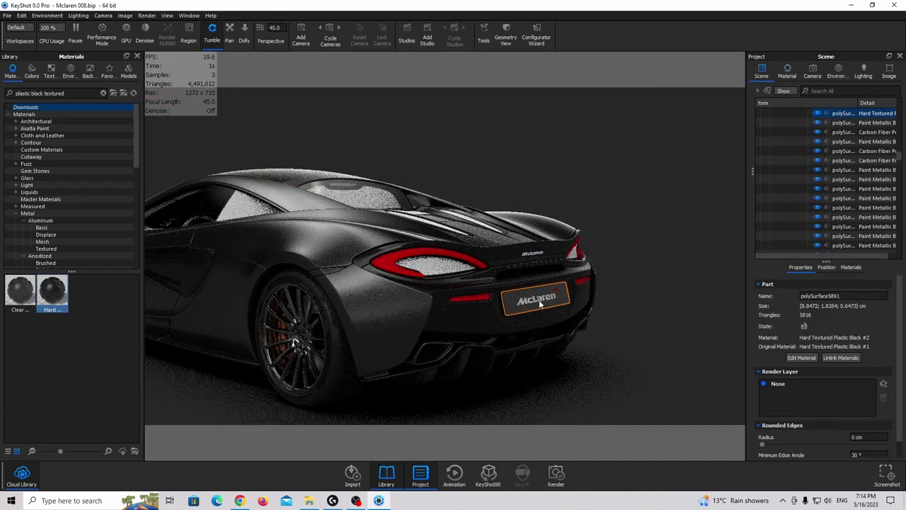
{"action": "left_click_drag", "start_coordinate": [376, 302], "coordinate": [404, 267]}
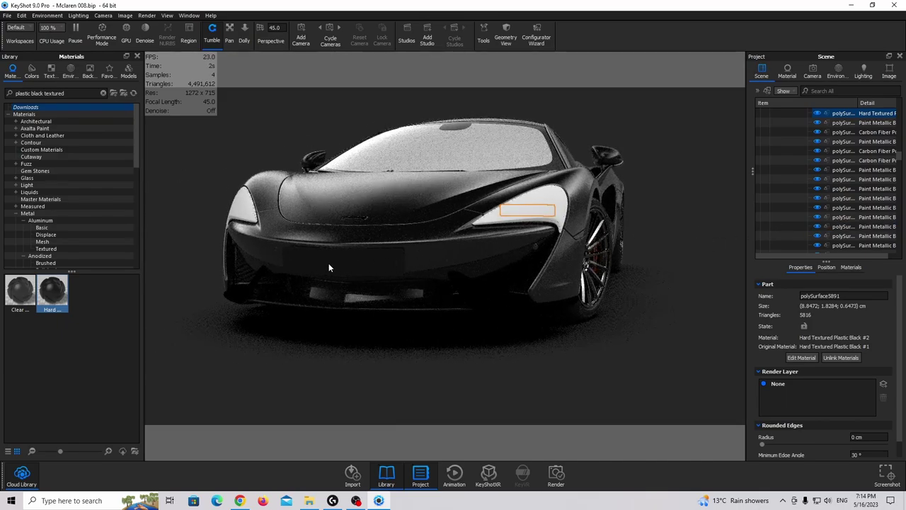
{"action": "left_click", "coordinate": [348, 263]}
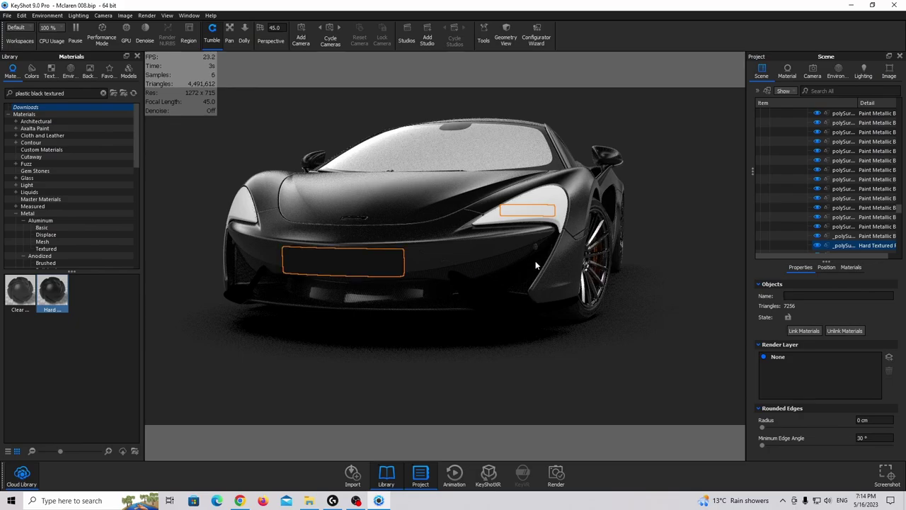
{"action": "left_click_drag", "start_coordinate": [349, 262], "coordinate": [357, 233]}
{"action": "left_click", "coordinate": [803, 330]}
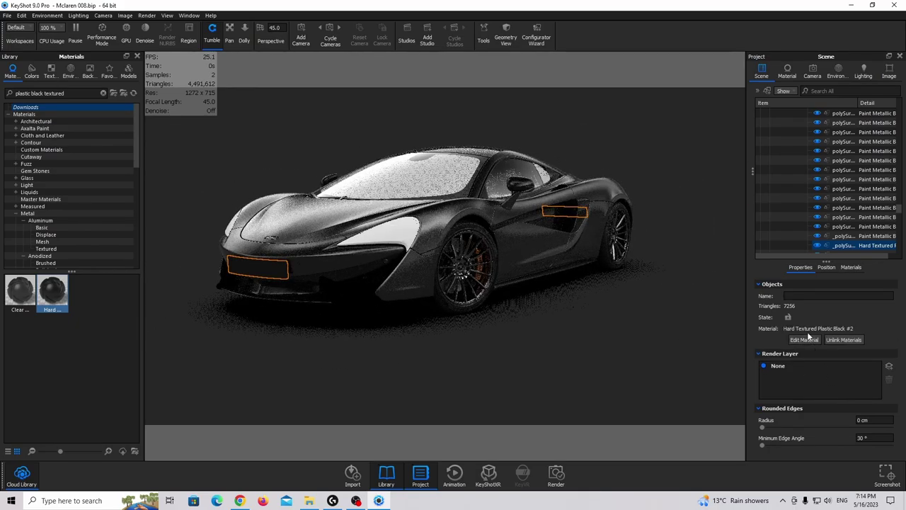
- Select only the front license plate and unlink its material from the rear plate's
{"action": "left_click_drag", "start_coordinate": [508, 268], "coordinate": [342, 237]}
{"action": "left_click", "coordinate": [342, 232]}
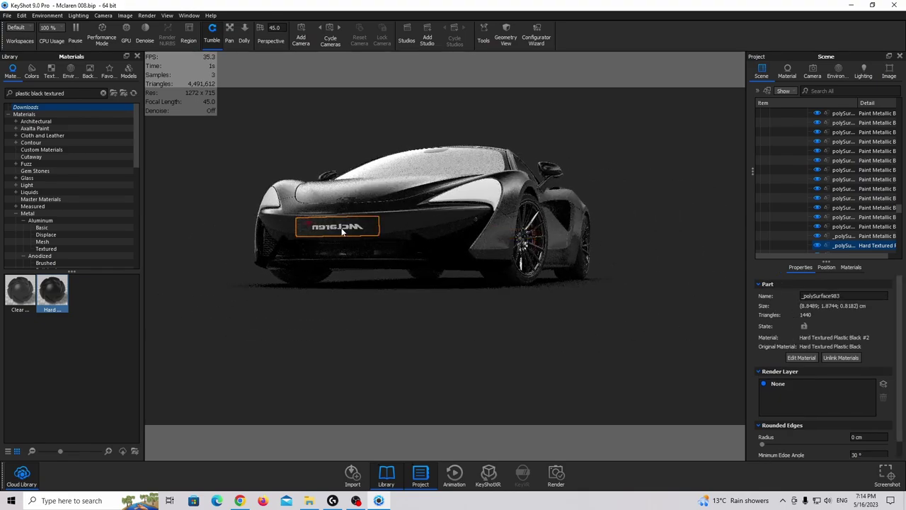
{"action": "left_click", "coordinate": [843, 358]}
{"action": "scroll", "coordinate": [525, 251], "scroll_direction": "up", "scroll_amount": 5}
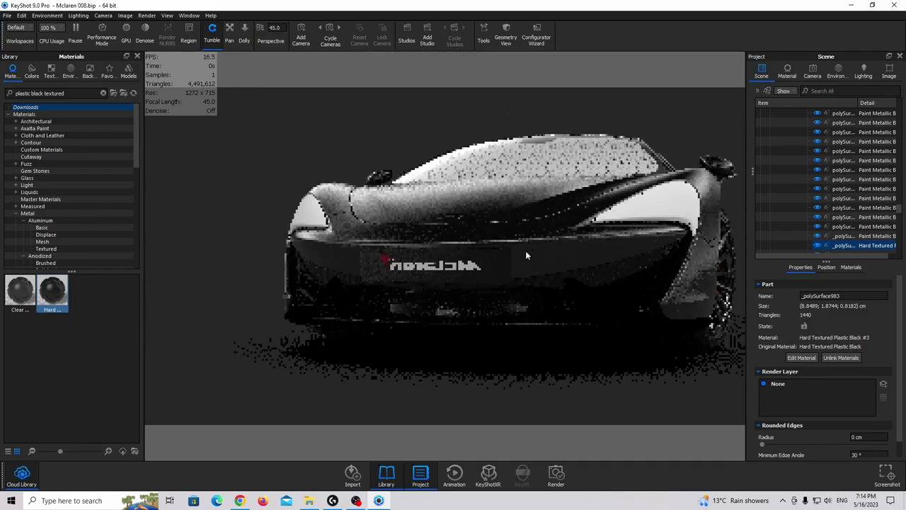
{"action": "scroll", "coordinate": [485, 279], "scroll_direction": "up", "scroll_amount": 4}
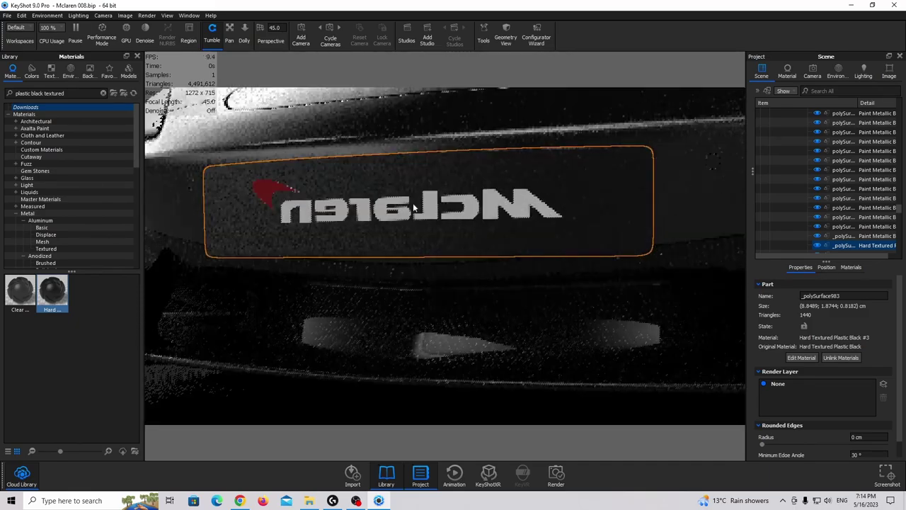
- Open the front plate's material graph, flip its Texture 004 map horizontally, and close the graph
{"action": "double_click", "coordinate": [446, 232]}
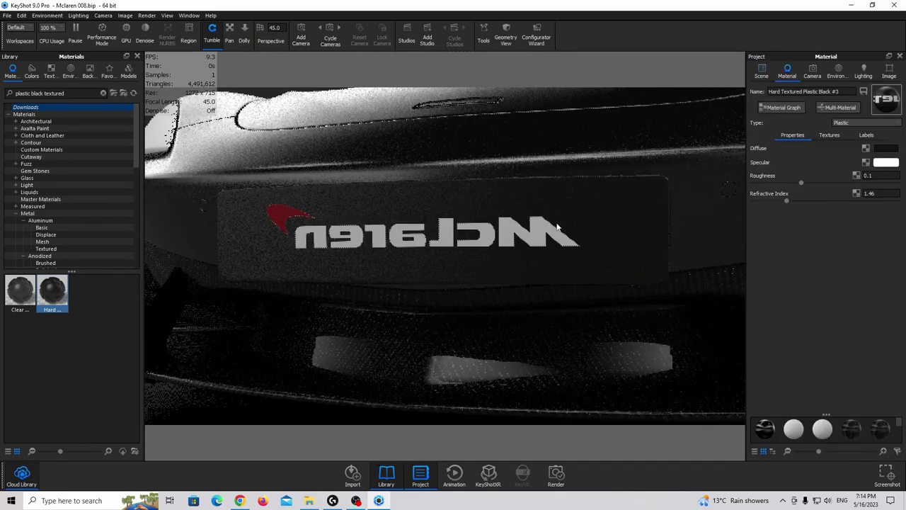
{"action": "left_click", "coordinate": [782, 107]}
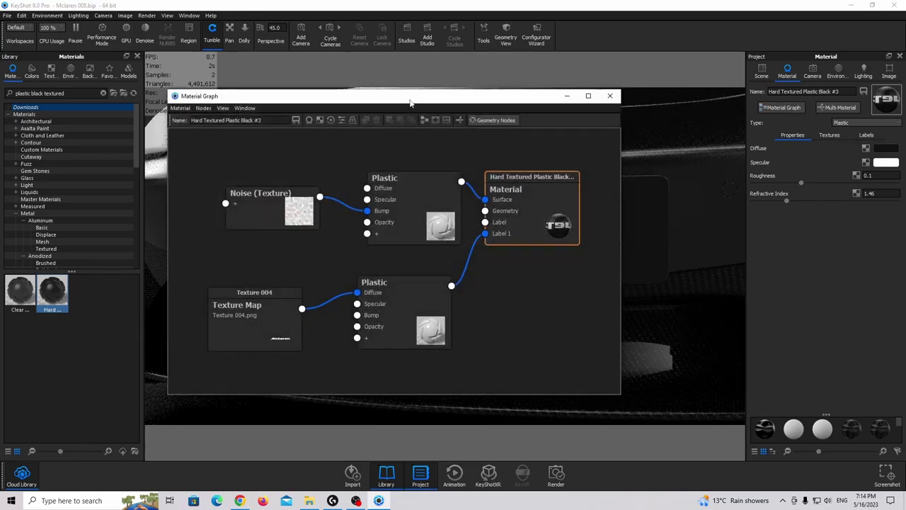
{"action": "left_click_drag", "start_coordinate": [283, 95], "coordinate": [690, 138]}
{"action": "left_click_drag", "start_coordinate": [485, 235], "coordinate": [367, 249]}
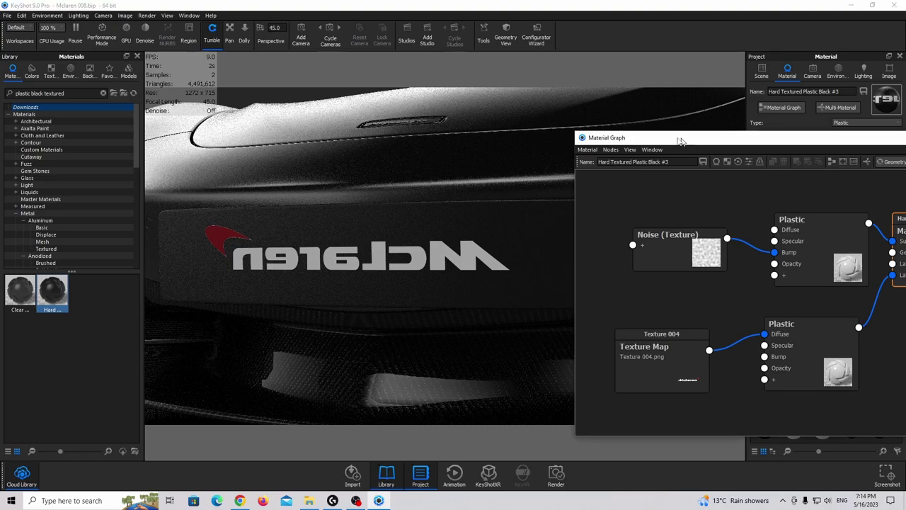
{"action": "left_click_drag", "start_coordinate": [637, 138], "coordinate": [593, 130]}
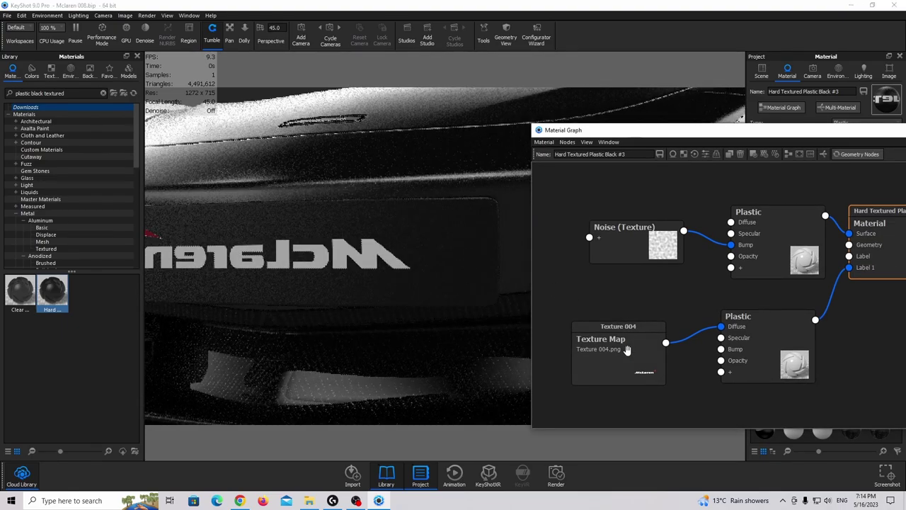
{"action": "double_click", "coordinate": [627, 349]}
{"action": "left_click_drag", "start_coordinate": [752, 137], "coordinate": [592, 113]}
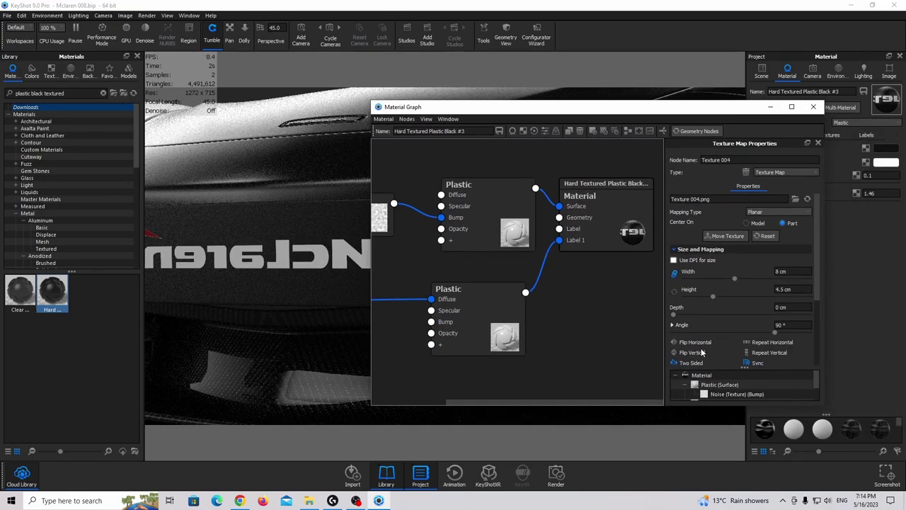
{"action": "left_click", "coordinate": [695, 343]}
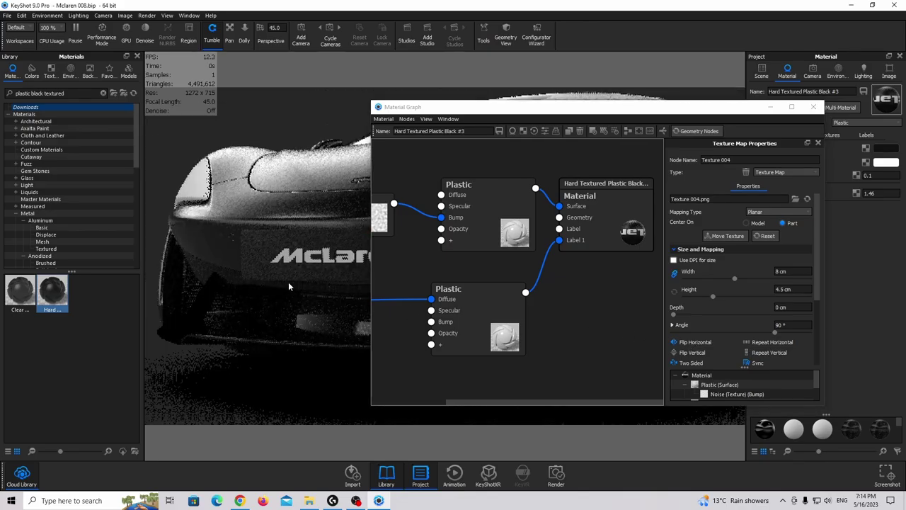
{"action": "left_click", "coordinate": [814, 107]}
- Clear the library search, open the Glass materials, and apply Glass Basic Red to the rear lights
{"action": "left_click_drag", "start_coordinate": [531, 198], "coordinate": [423, 229]}
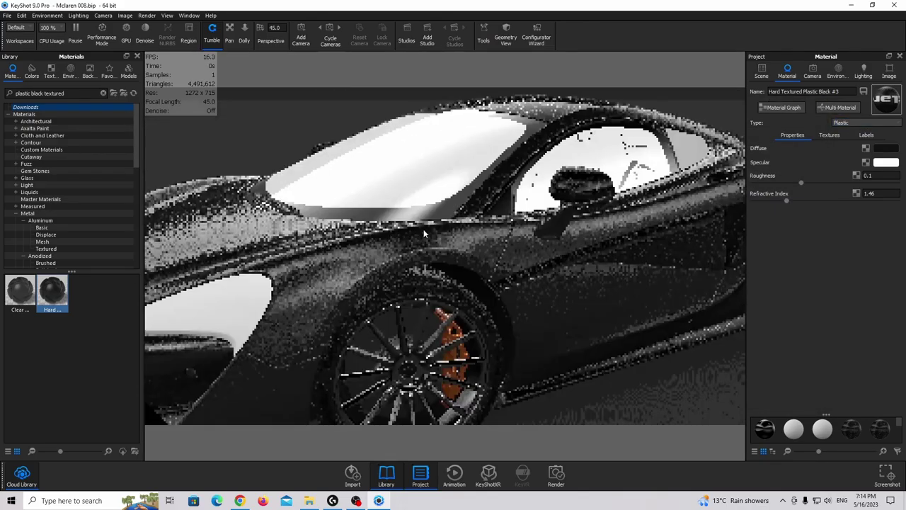
{"action": "scroll", "coordinate": [460, 228], "scroll_direction": "down", "scroll_amount": 2}
{"action": "left_click_drag", "start_coordinate": [496, 230], "coordinate": [314, 295]}
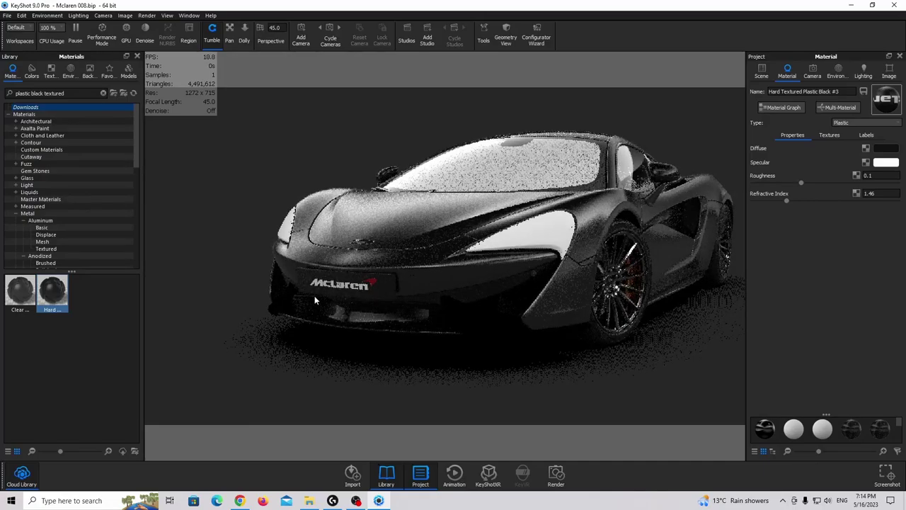
{"action": "left_click_drag", "start_coordinate": [484, 260], "coordinate": [336, 264]}
{"action": "left_click", "coordinate": [103, 93]}
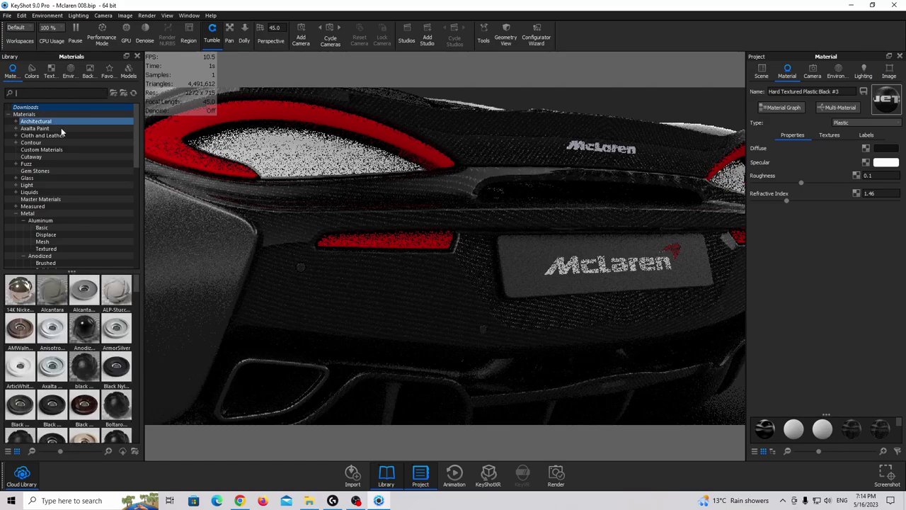
{"action": "left_click", "coordinate": [26, 178]}
{"action": "left_click", "coordinate": [15, 177]}
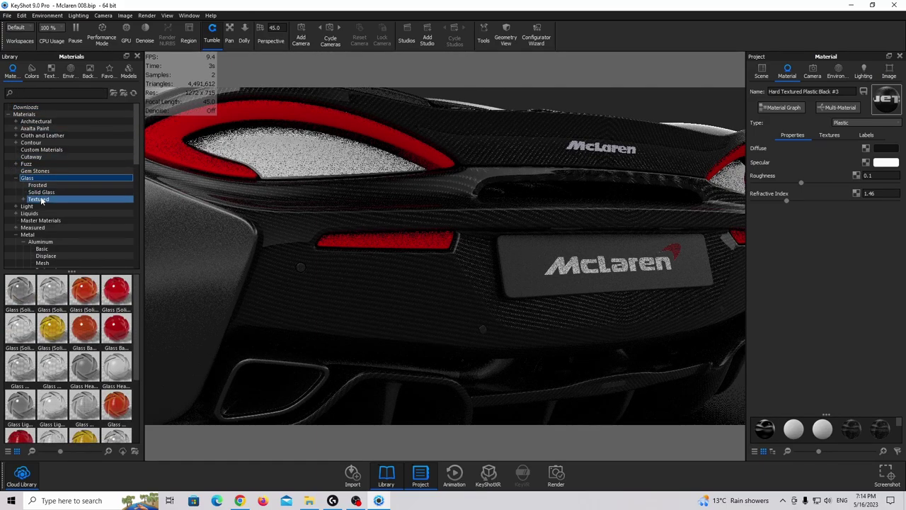
{"action": "mouse_move", "coordinate": [121, 324]}
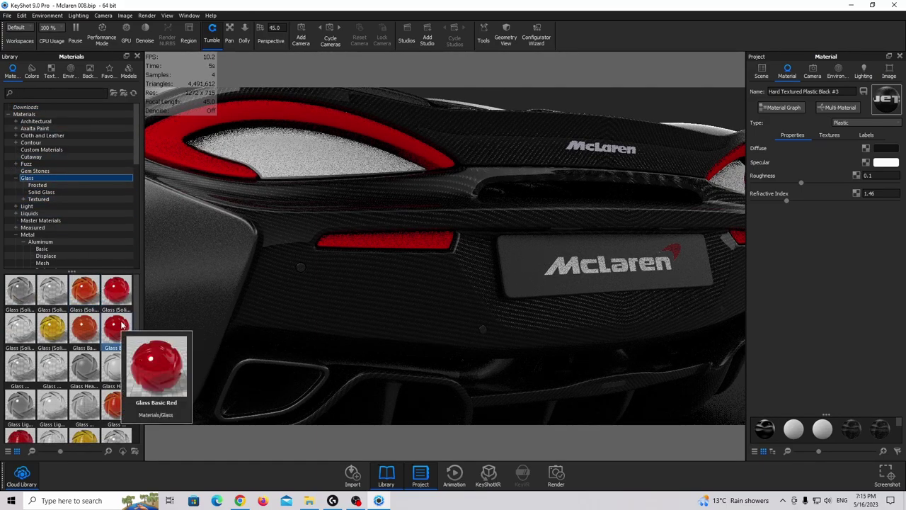
{"action": "left_click_drag", "start_coordinate": [121, 324], "coordinate": [419, 243]}
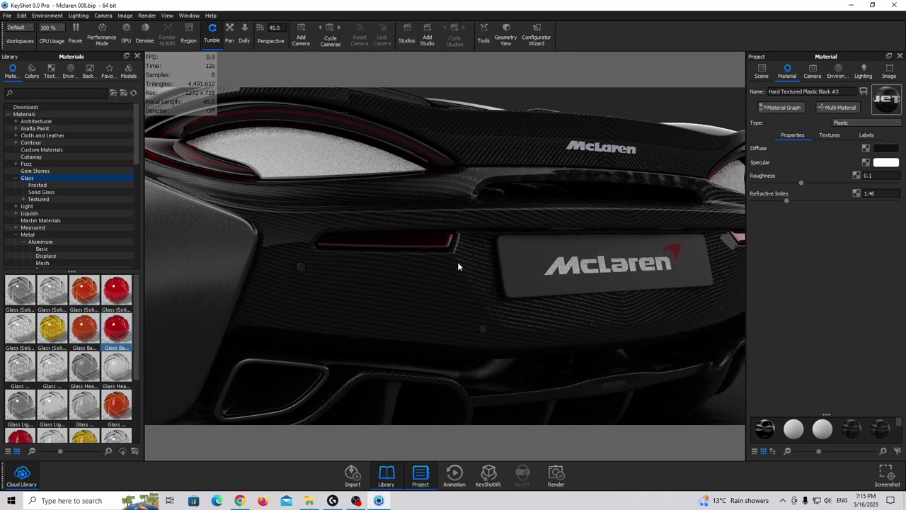
- Examine the color setting of the red glass material on the rear lights
{"action": "double_click", "coordinate": [424, 242]}
{"action": "left_click", "coordinate": [877, 149]}
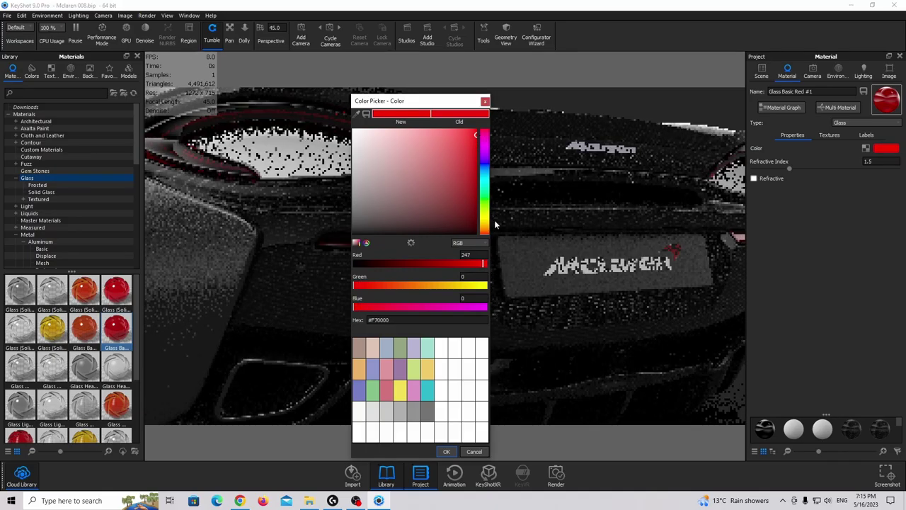
{"action": "left_click", "coordinate": [446, 451]}
{"action": "left_click_drag", "start_coordinate": [433, 299], "coordinate": [447, 238]}
{"action": "scroll", "coordinate": [446, 237], "scroll_direction": "up", "scroll_amount": 3}
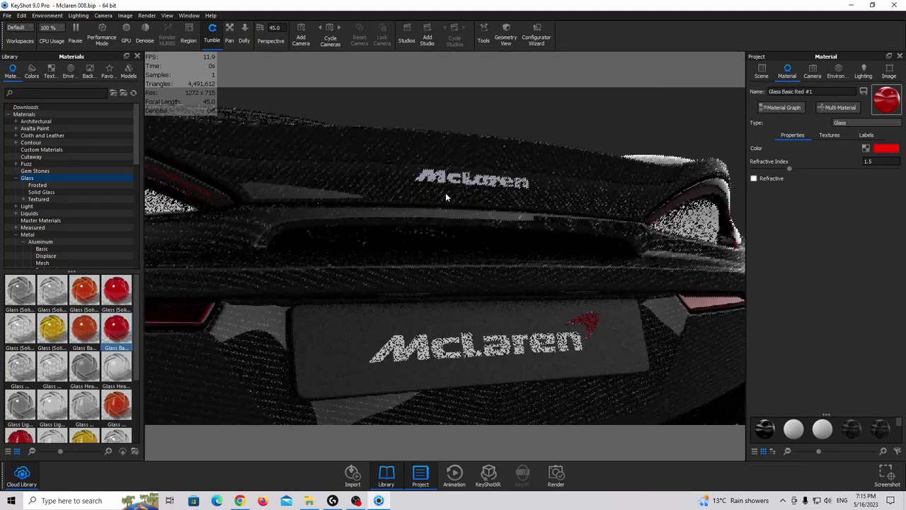
- Search the material library for chrome and apply Chrome Rough to the McLaren lettering on the rear of the car
{"action": "left_click", "coordinate": [105, 94]}
{"action": "type", "text": "chrome"}
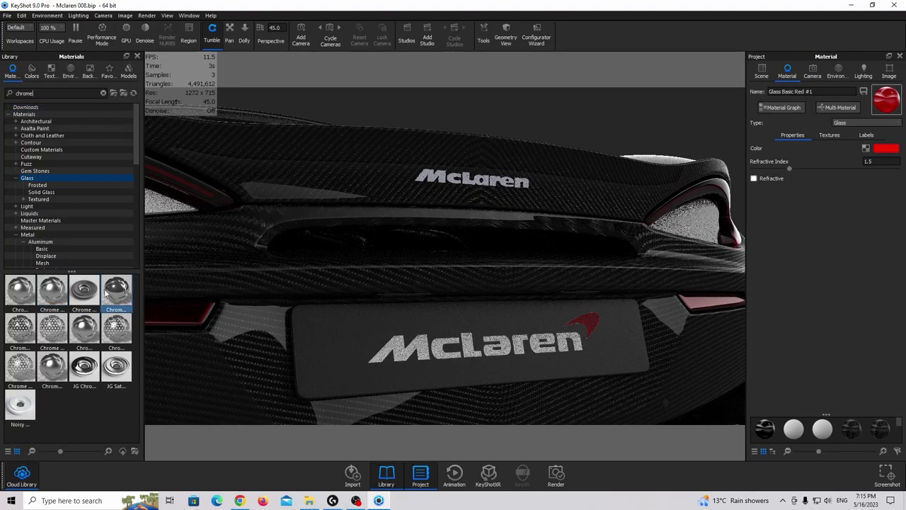
{"action": "left_click", "coordinate": [94, 327]}
{"action": "left_click_drag", "start_coordinate": [101, 327], "coordinate": [417, 210]}
{"action": "left_click", "coordinate": [538, 259]}
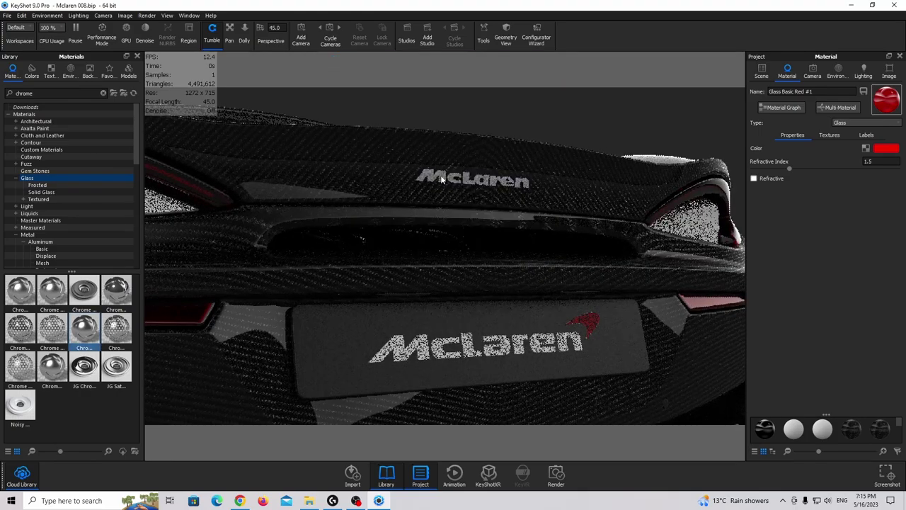
- Open the rear McLaren lettering's chrome material for editing and set its roughness to 0.05
{"action": "double_click", "coordinate": [441, 175]}
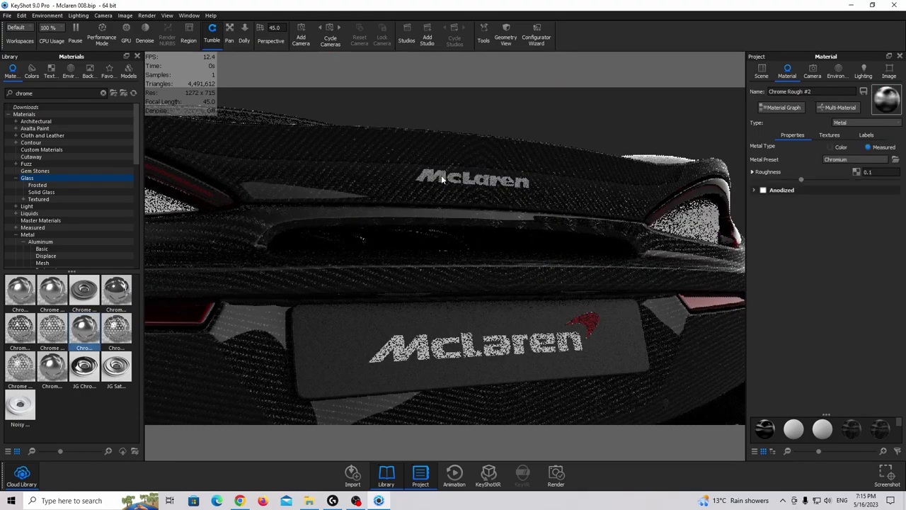
{"action": "left_click", "coordinate": [872, 172]}
{"action": "type", "text": "0.05"}
{"action": "key", "text": "Return"}
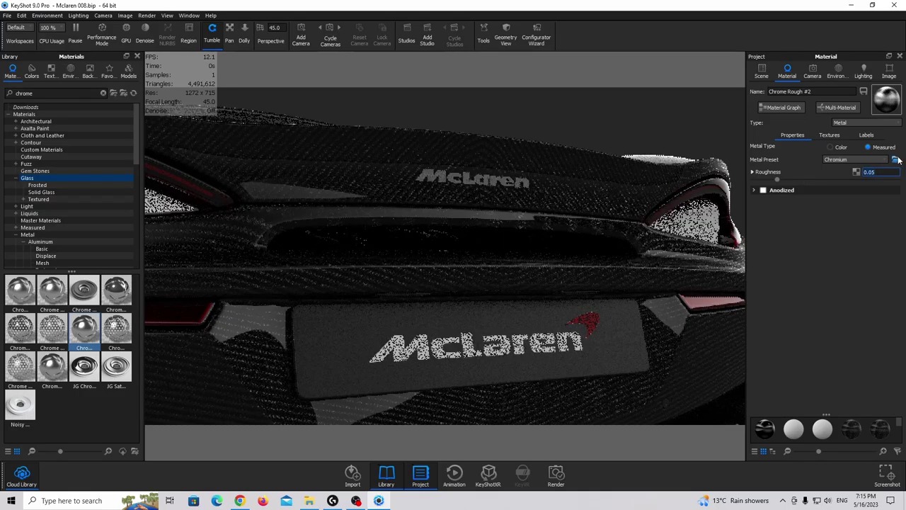
- Clear the chrome search in the material library to choose a material for the front of the car
{"action": "left_click_drag", "start_coordinate": [496, 240], "coordinate": [420, 297]}
{"action": "scroll", "coordinate": [458, 254], "scroll_direction": "down", "scroll_amount": 3}
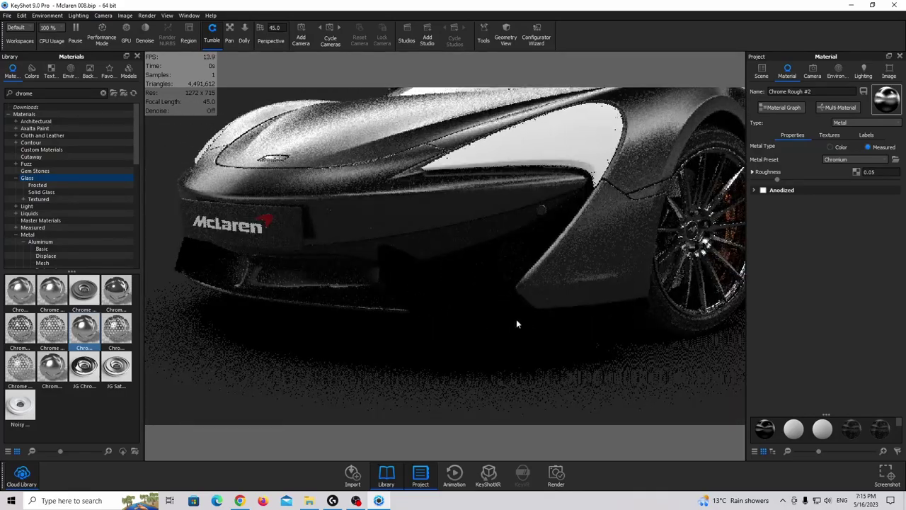
{"action": "left_click", "coordinate": [102, 93]}
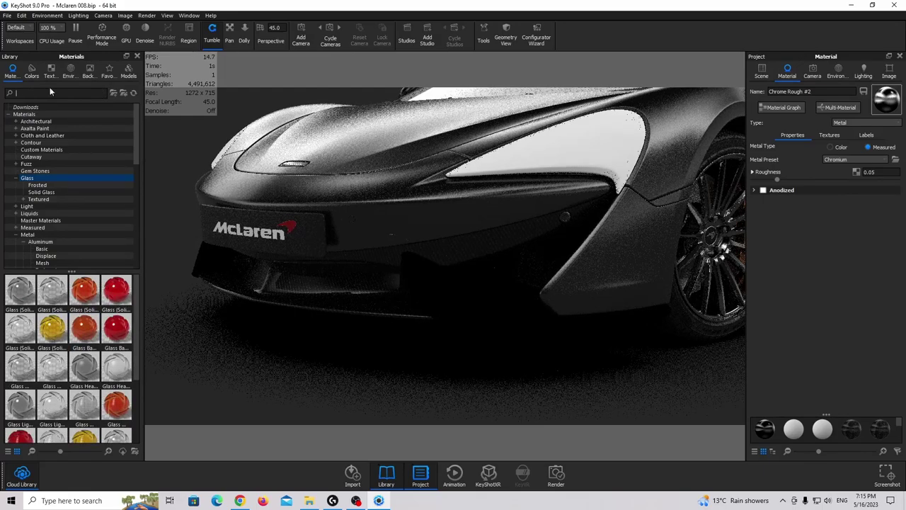
- Apply the downloaded Carbon Fiber Polished material to the front bumper's lower side fin, keeping it unlinked from the duplicate material
{"action": "left_click", "coordinate": [24, 114]}
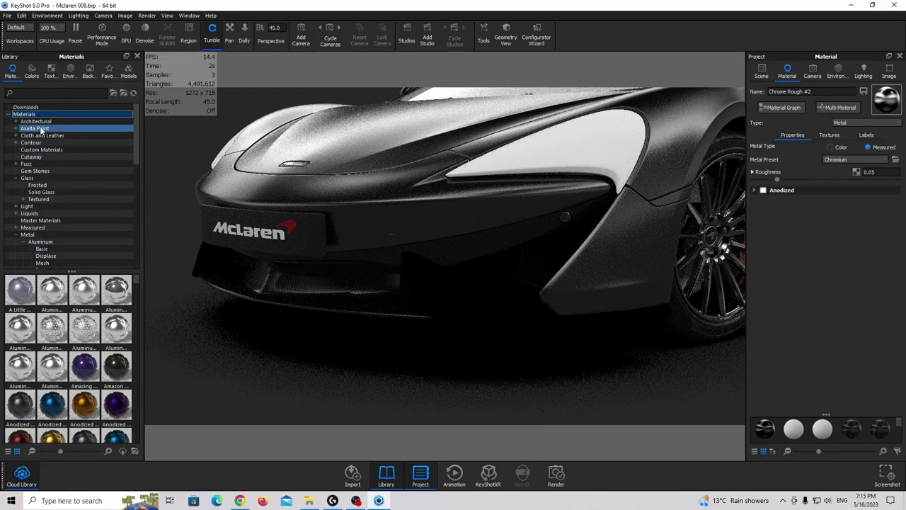
{"action": "left_click", "coordinate": [25, 107]}
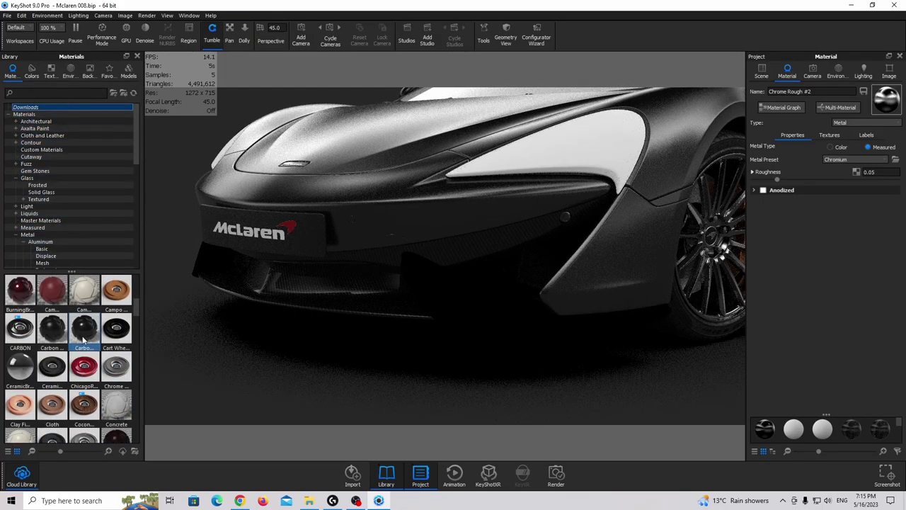
{"action": "left_click_drag", "start_coordinate": [83, 340], "coordinate": [447, 294]}
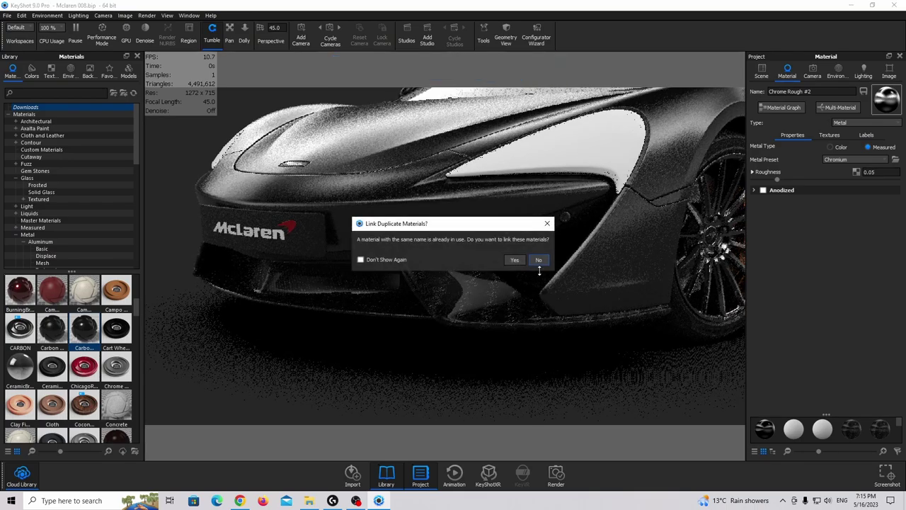
{"action": "left_click", "coordinate": [538, 260]}
- Open the bumper fin's material graph and set the Mask_Horizontal texture map's width and height to 0.07
{"action": "scroll", "coordinate": [504, 294], "scroll_direction": "up", "scroll_amount": 6}
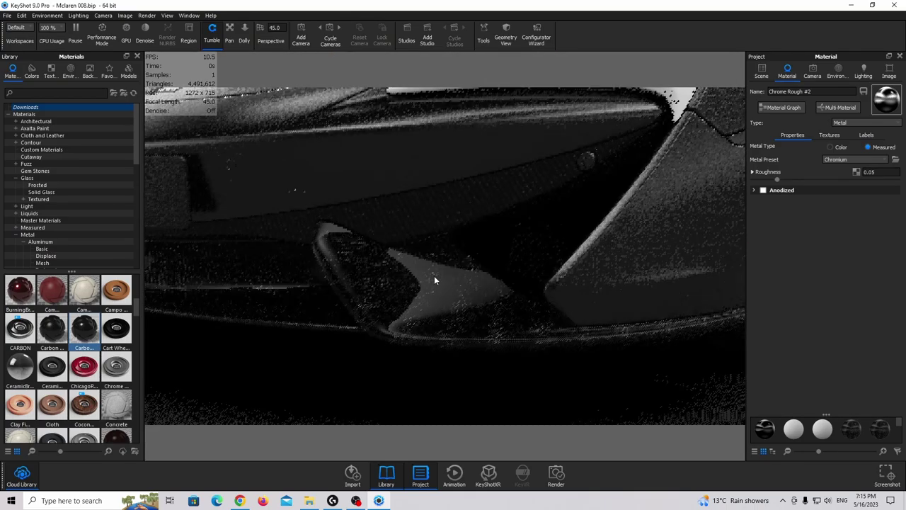
{"action": "double_click", "coordinate": [434, 280]}
{"action": "left_click", "coordinate": [785, 108]}
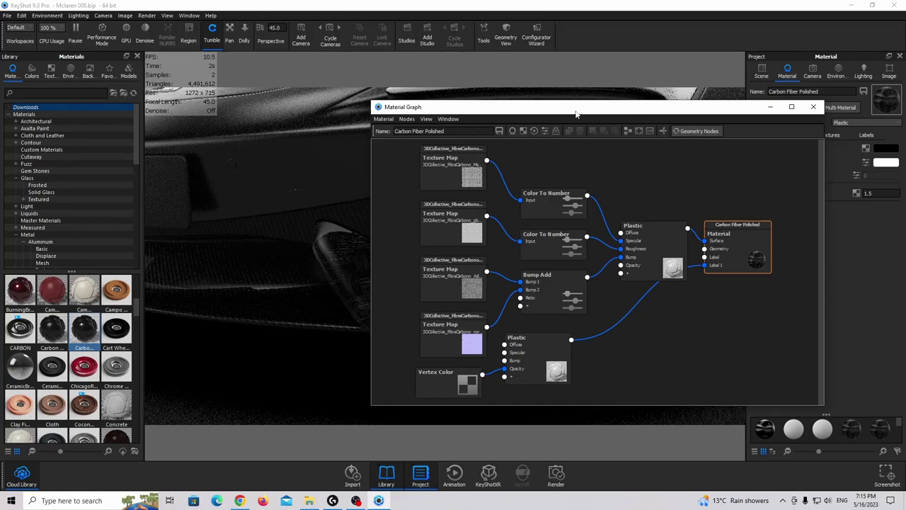
{"action": "left_click_drag", "start_coordinate": [577, 114], "coordinate": [653, 104]}
{"action": "left_click", "coordinate": [525, 164]}
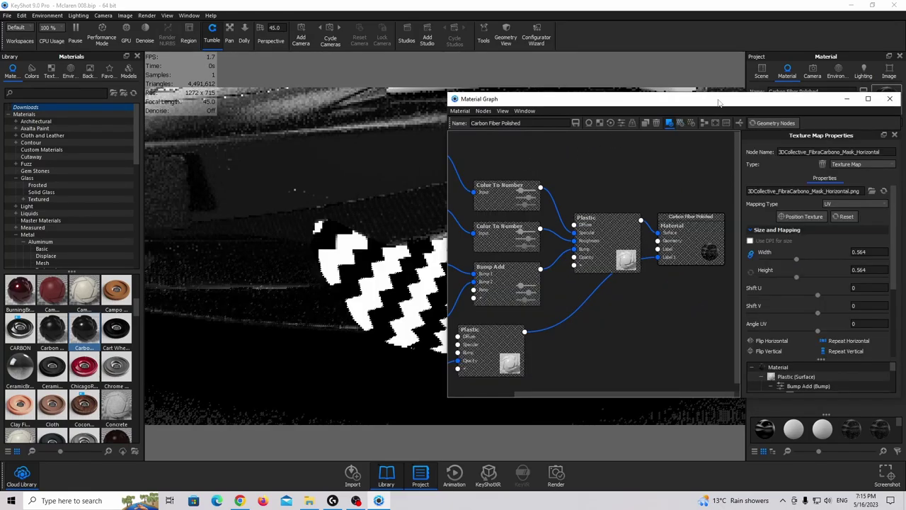
{"action": "left_click_drag", "start_coordinate": [719, 103], "coordinate": [767, 93]}
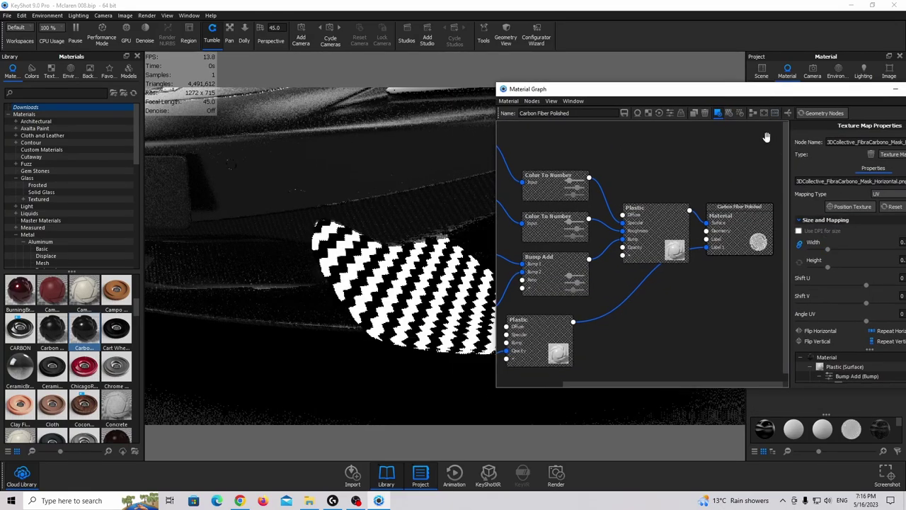
{"action": "left_click_drag", "start_coordinate": [707, 89], "coordinate": [645, 63]}
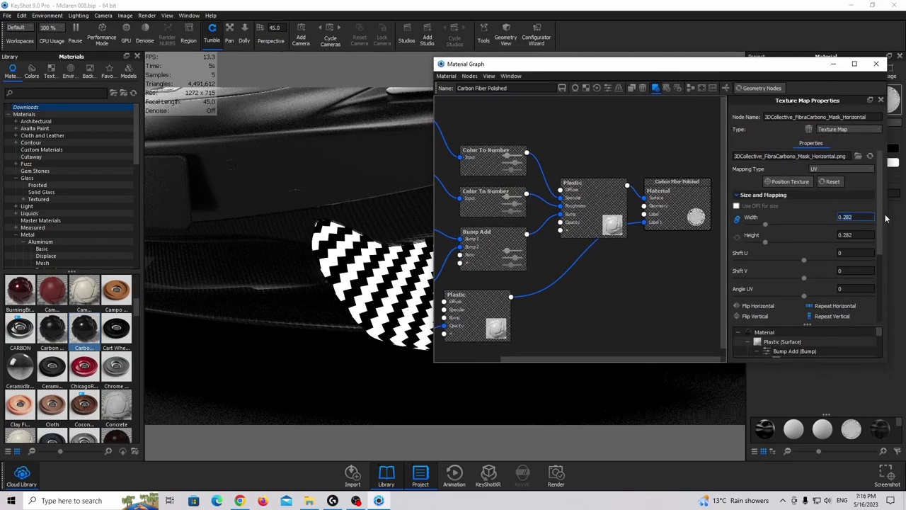
{"action": "key", "text": "Return"}
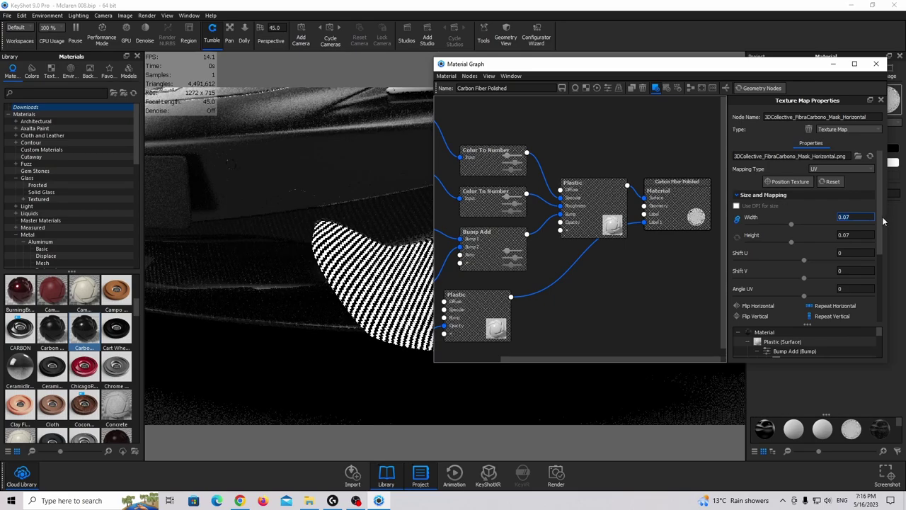
- Set the width and height of the glossiness, additional bump and normal texture maps to 0.07 and close the material graph
{"action": "left_click", "coordinate": [654, 89]}
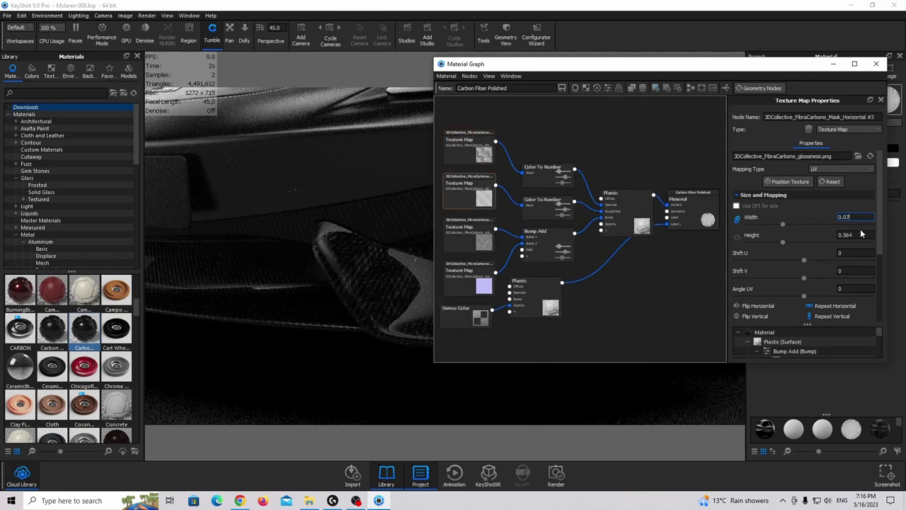
{"action": "left_click", "coordinate": [456, 230]}
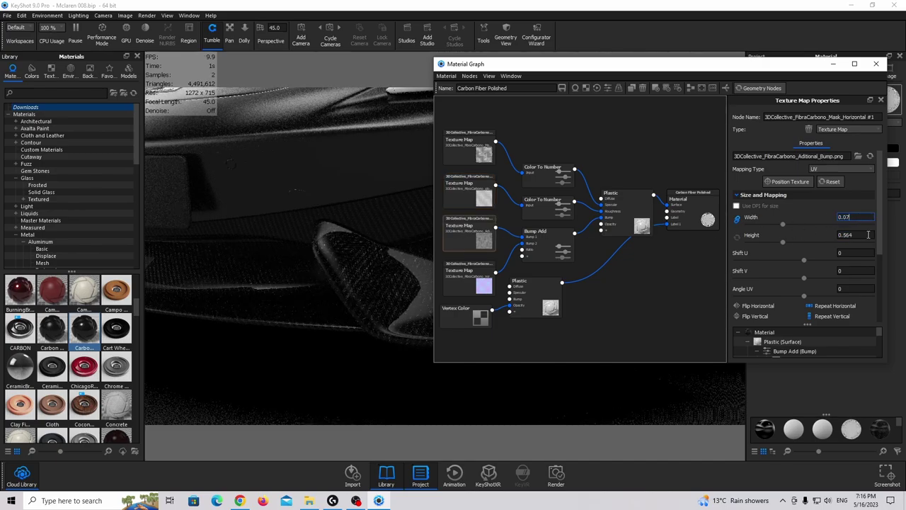
{"action": "key", "text": "Return"}
{"action": "left_click", "coordinate": [467, 280]}
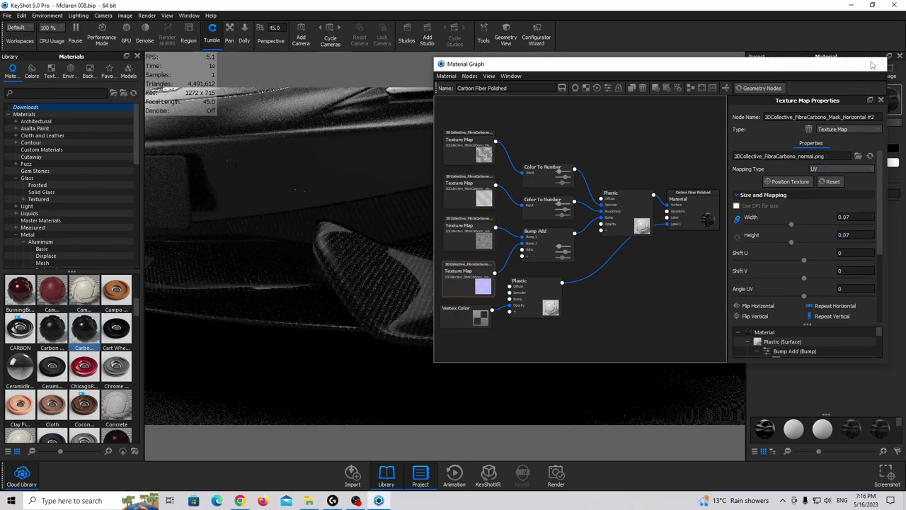
{"action": "left_click", "coordinate": [876, 63]}
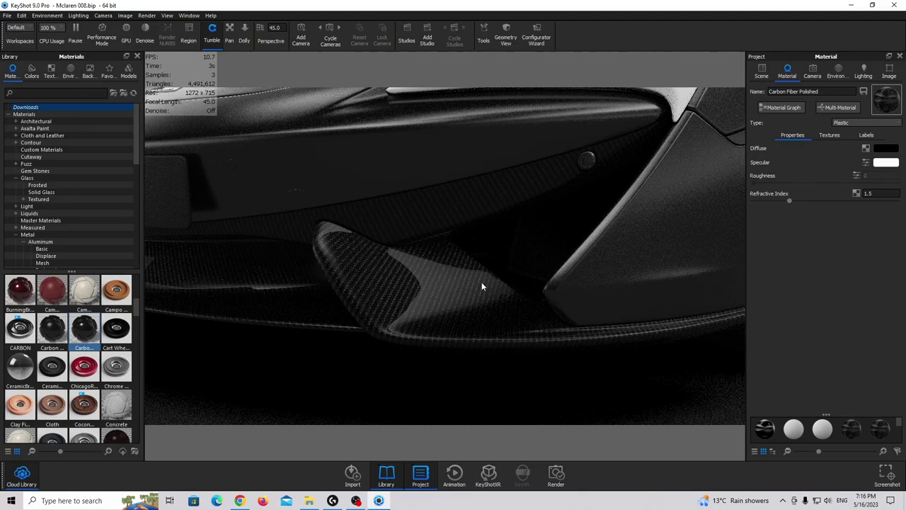
- Frame the white panel on the car's rear deck and search the material library for "aluminium"
{"action": "left_click_drag", "start_coordinate": [482, 283], "coordinate": [361, 234]}
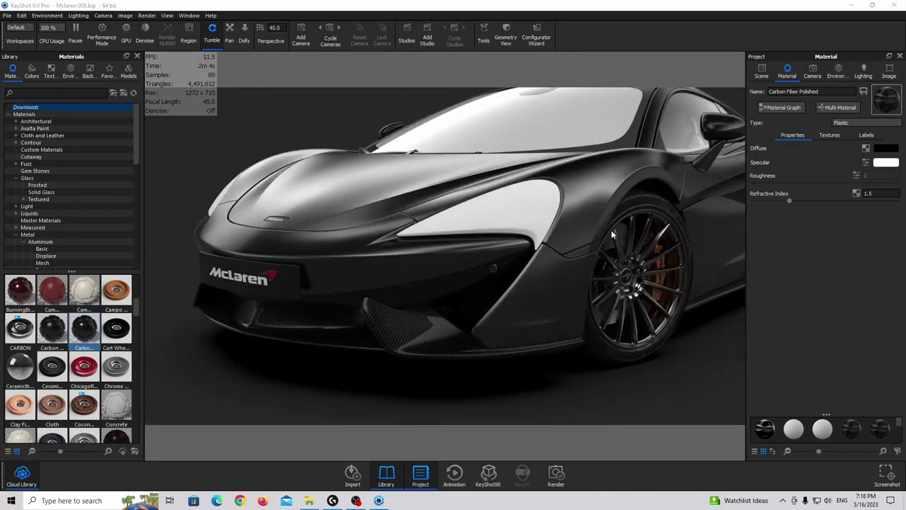
{"action": "left_click_drag", "start_coordinate": [625, 221], "coordinate": [492, 191]}
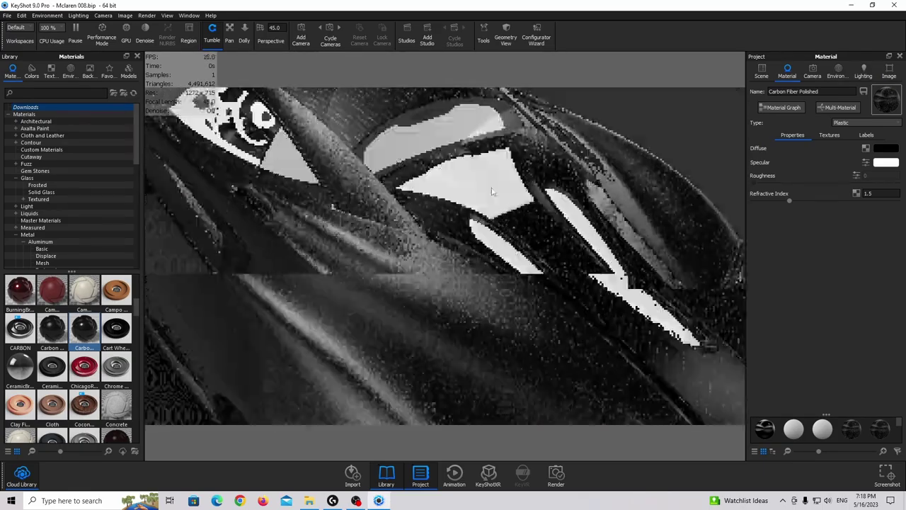
{"action": "middle_click_drag", "start_coordinate": [494, 191], "coordinate": [359, 231]}
{"action": "scroll", "coordinate": [359, 230], "scroll_direction": "up", "scroll_amount": 3}
{"action": "scroll", "coordinate": [379, 177], "scroll_direction": "up", "scroll_amount": 1}
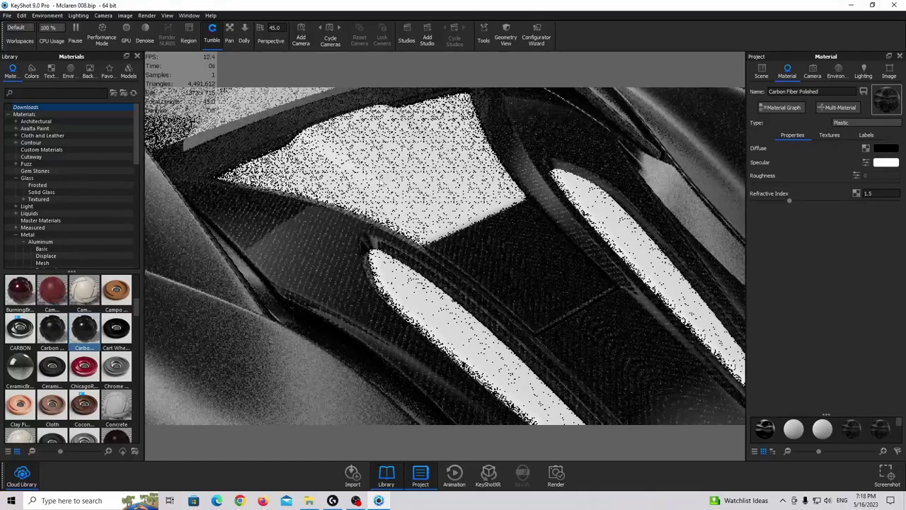
{"action": "scroll", "coordinate": [379, 177], "scroll_direction": "up", "scroll_amount": 1}
{"action": "middle_click_drag", "start_coordinate": [379, 177], "coordinate": [384, 217]}
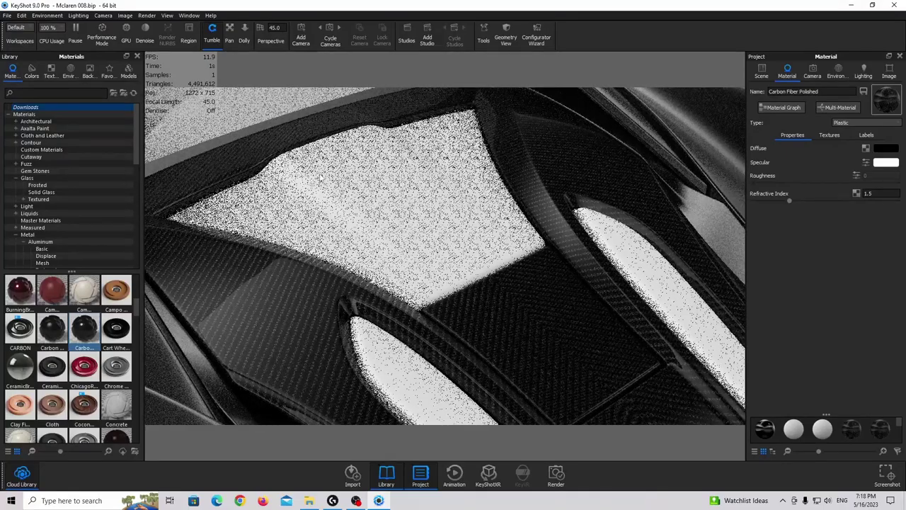
{"action": "left_click", "coordinate": [29, 91]}
{"action": "type", "text": "aluminium"}
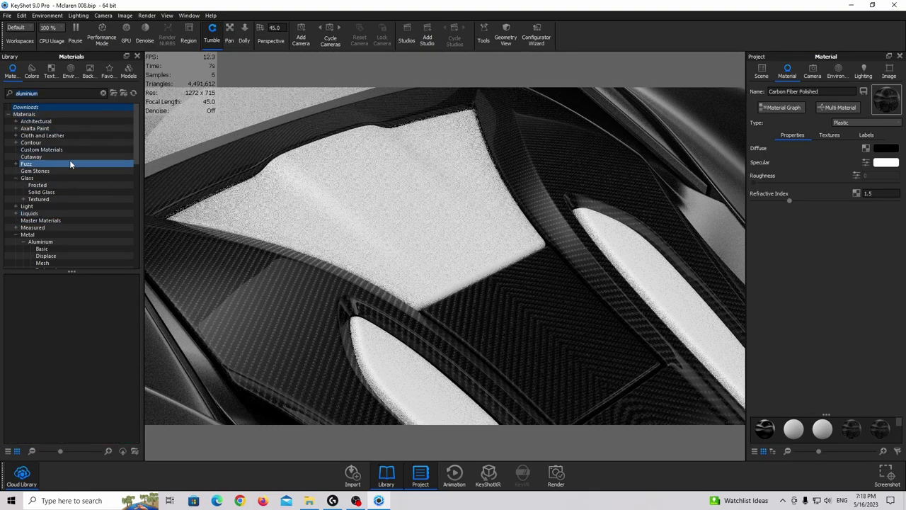
- Apply the Anodized Aluminum Rough Black material to the white rear deck panel without linking it to the duplicate material
{"action": "left_click", "coordinate": [42, 221]}
{"action": "left_click", "coordinate": [40, 241]}
{"action": "scroll", "coordinate": [42, 244], "scroll_direction": "down", "scroll_amount": 2}
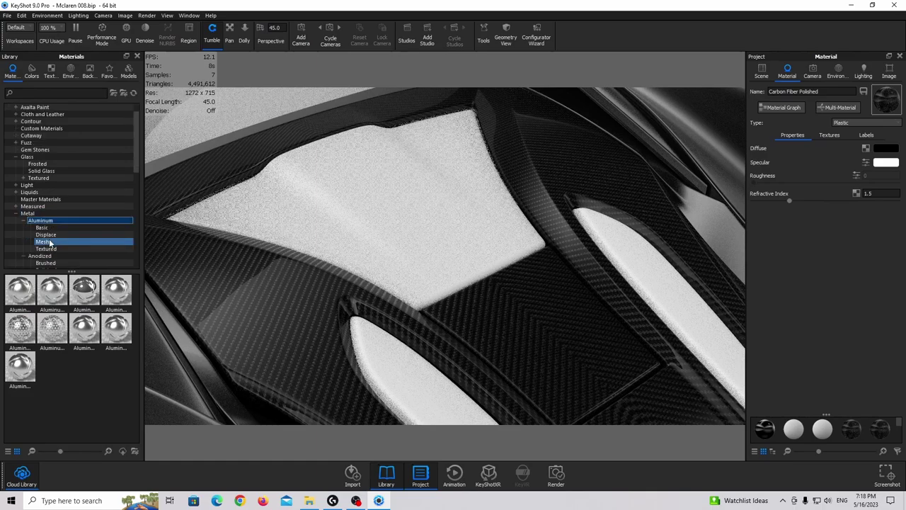
{"action": "left_click", "coordinate": [40, 234]}
{"action": "left_click", "coordinate": [47, 248]}
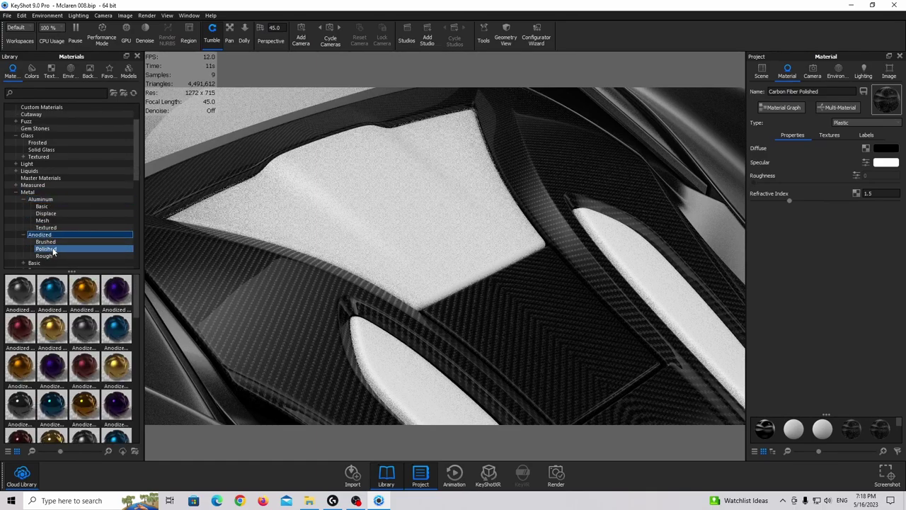
{"action": "left_click", "coordinate": [43, 255]}
{"action": "left_click_drag", "start_coordinate": [19, 290], "coordinate": [417, 251]}
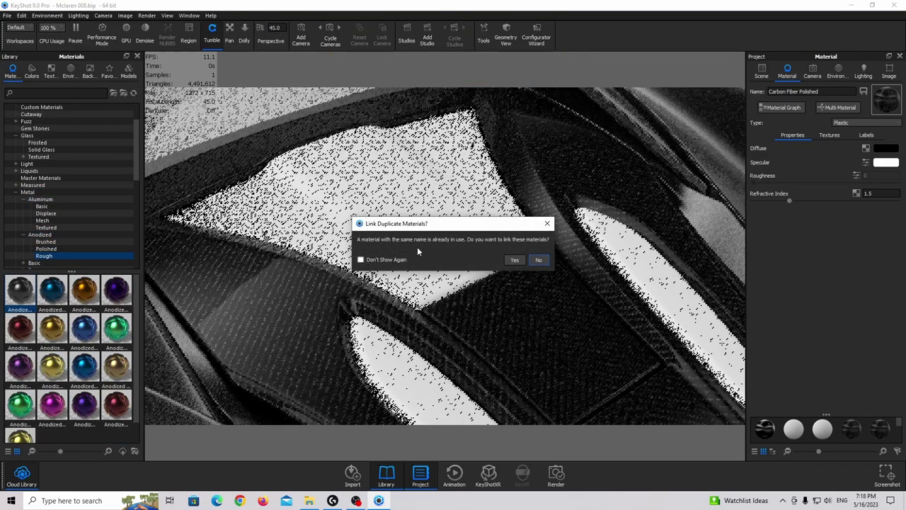
{"action": "left_click", "coordinate": [540, 260]}
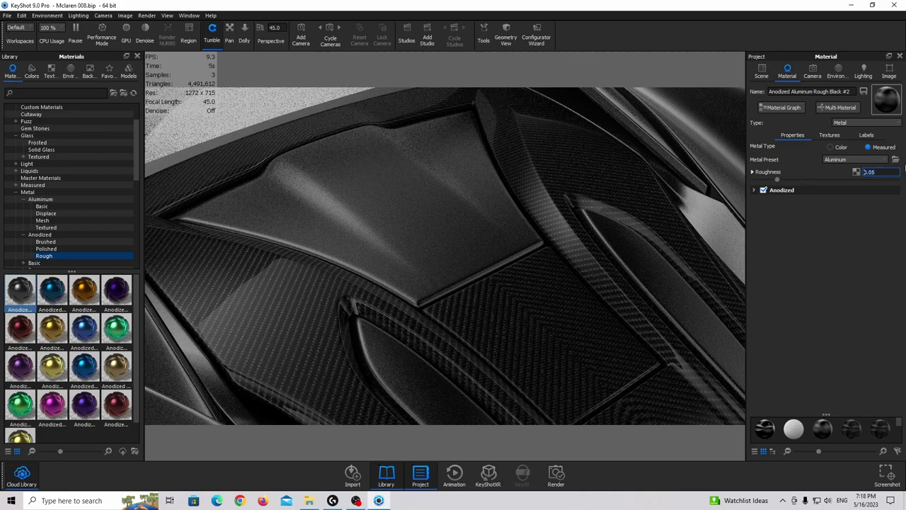
- Set the rear panel material's roughness to 0.05 and assign a Mesh texture to its opacity
{"action": "key", "text": "Return"}
{"action": "left_click", "coordinate": [837, 136]}
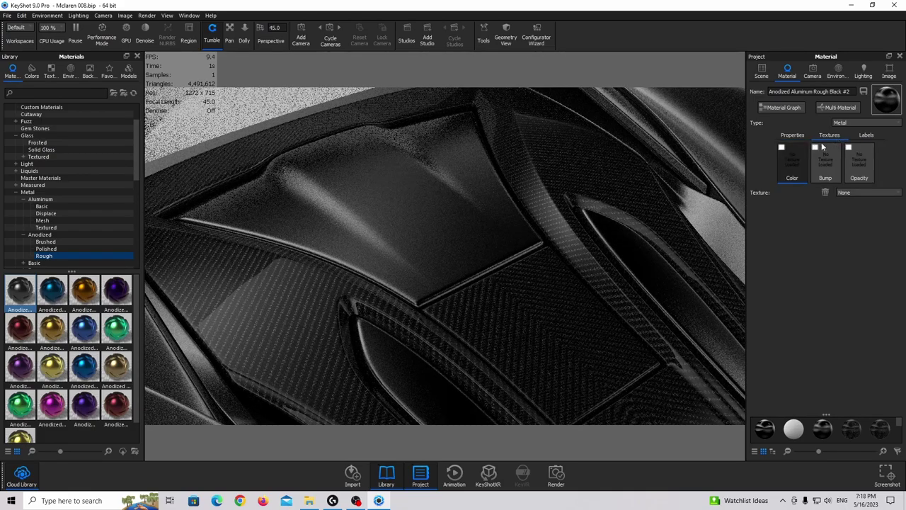
{"action": "left_click", "coordinate": [858, 163]}
{"action": "left_click", "coordinate": [869, 193]}
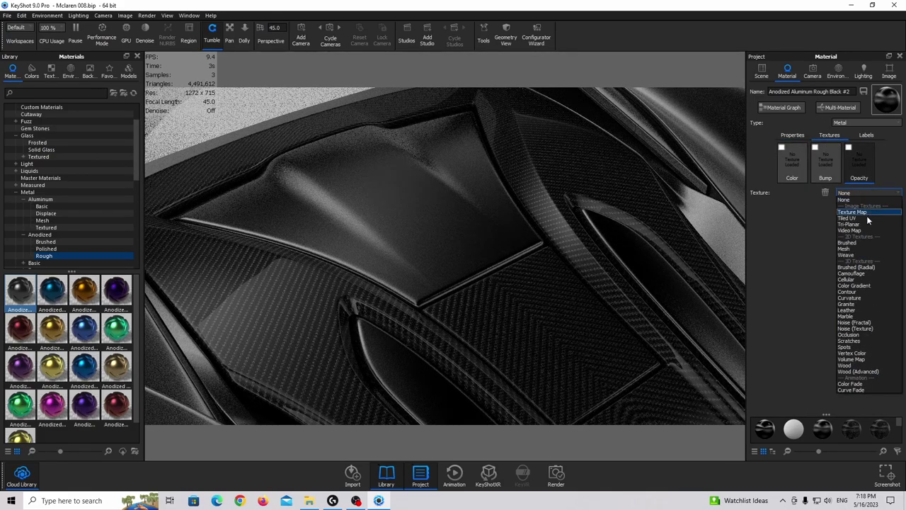
{"action": "left_click", "coordinate": [843, 248]}
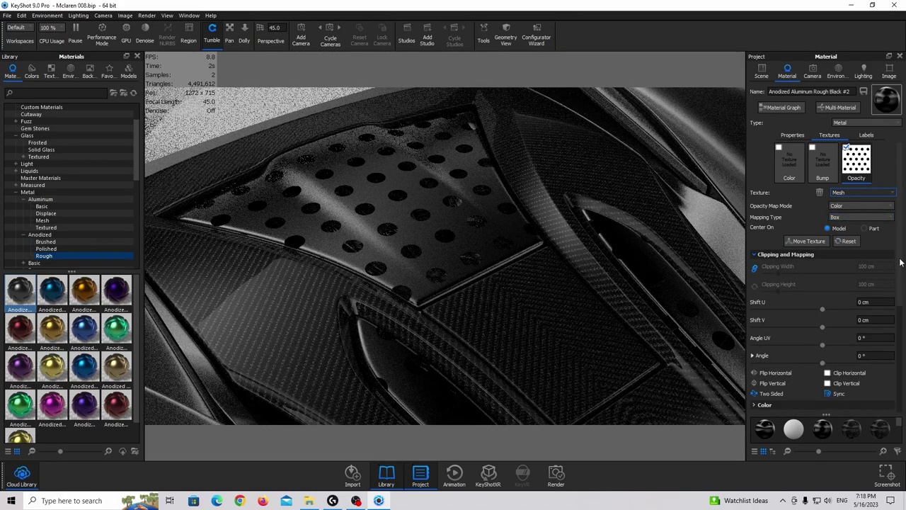
- Change the shape of the opacity mesh's holes to Hexagon
{"action": "scroll", "coordinate": [900, 262], "scroll_direction": "down", "scroll_amount": 5}
{"action": "left_click", "coordinate": [872, 310]}
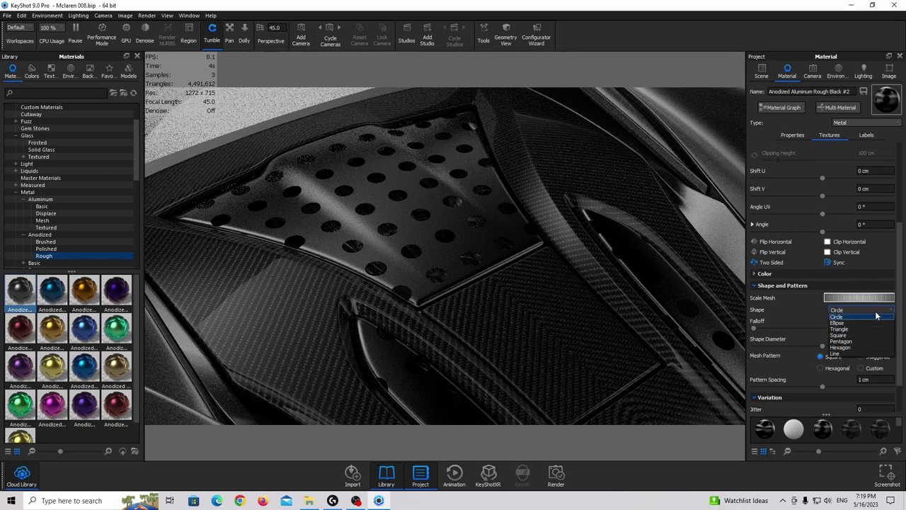
{"action": "left_click", "coordinate": [845, 347]}
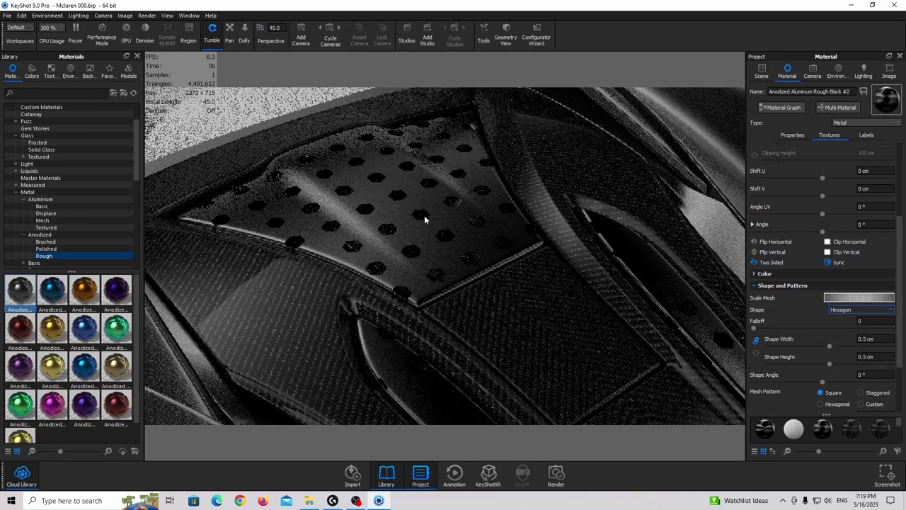
- Scale down the rear panel's opacity mesh until its shape width and height are 0.159 cm
{"action": "scroll", "coordinate": [424, 231], "scroll_direction": "up", "scroll_amount": 6}
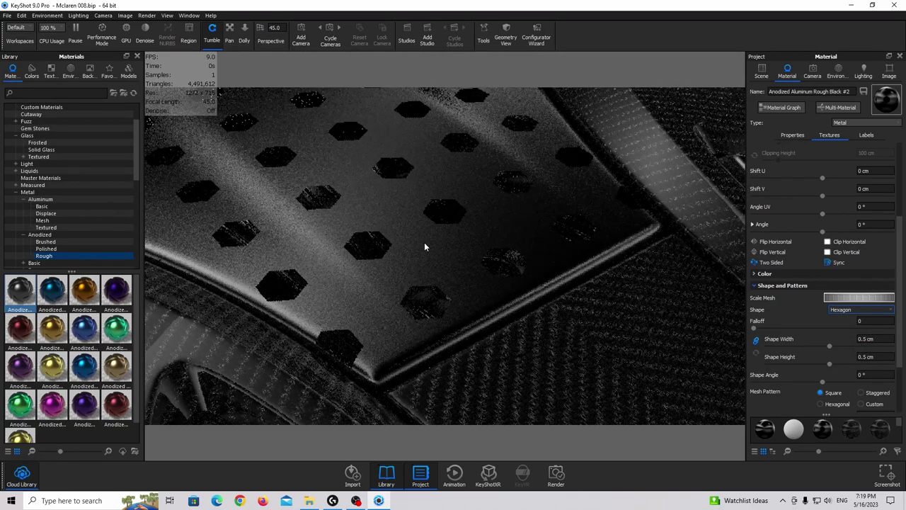
{"action": "scroll", "coordinate": [799, 285], "scroll_direction": "up", "scroll_amount": 3}
{"action": "scroll", "coordinate": [819, 277], "scroll_direction": "down", "scroll_amount": 1}
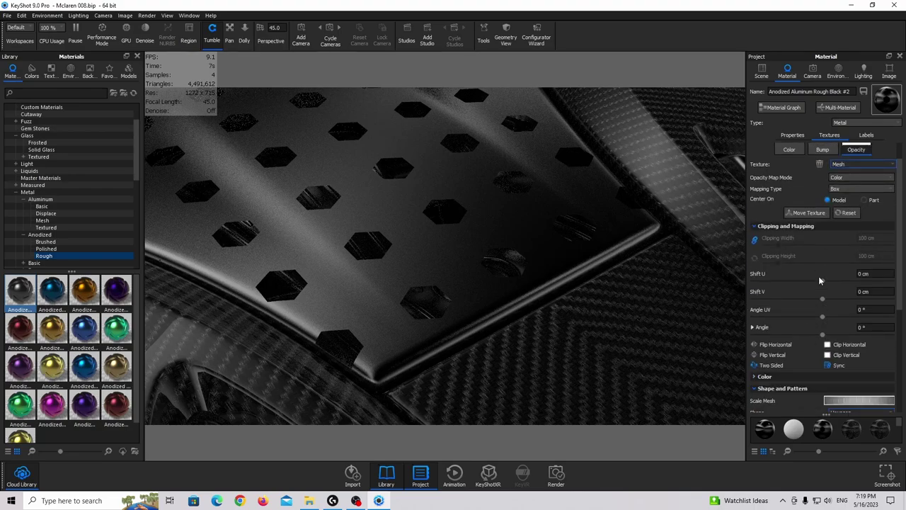
{"action": "scroll", "coordinate": [819, 277], "scroll_direction": "up", "scroll_amount": 1}
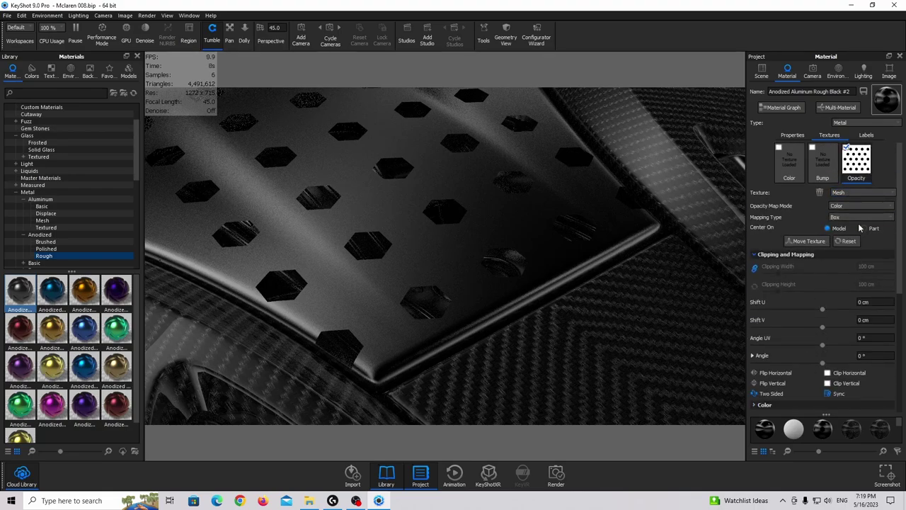
{"action": "scroll", "coordinate": [806, 308], "scroll_direction": "down", "scroll_amount": 3}
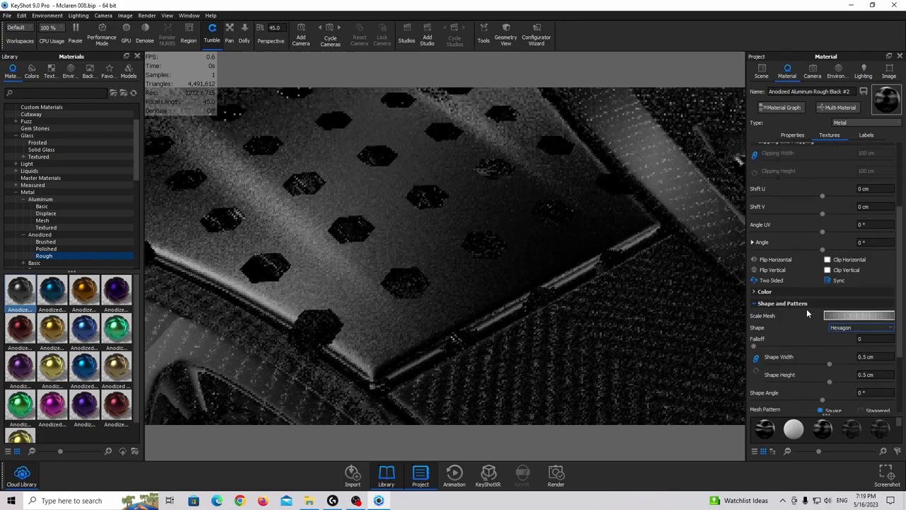
{"action": "scroll", "coordinate": [806, 309], "scroll_direction": "down", "scroll_amount": 1}
{"action": "left_click_drag", "start_coordinate": [855, 287], "coordinate": [835, 292]}
{"action": "left_click_drag", "start_coordinate": [492, 223], "coordinate": [519, 229]}
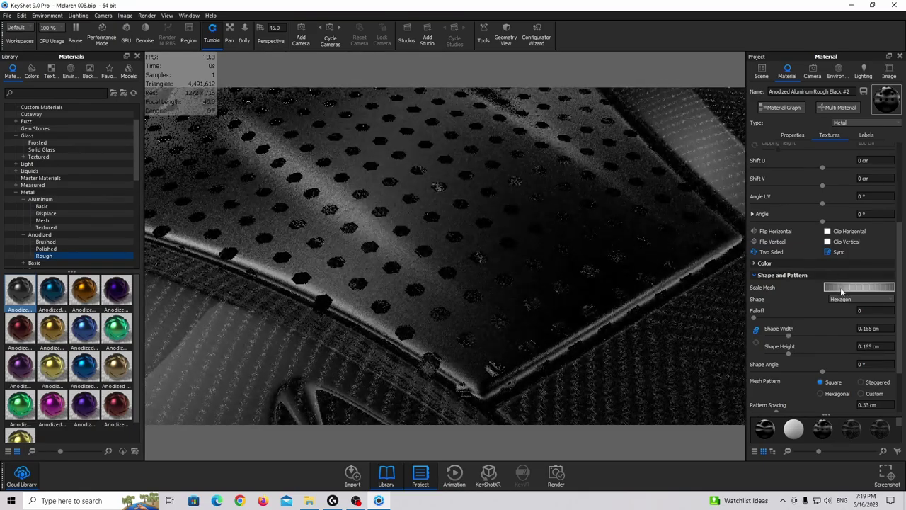
{"action": "left_click_drag", "start_coordinate": [840, 288], "coordinate": [841, 291]}
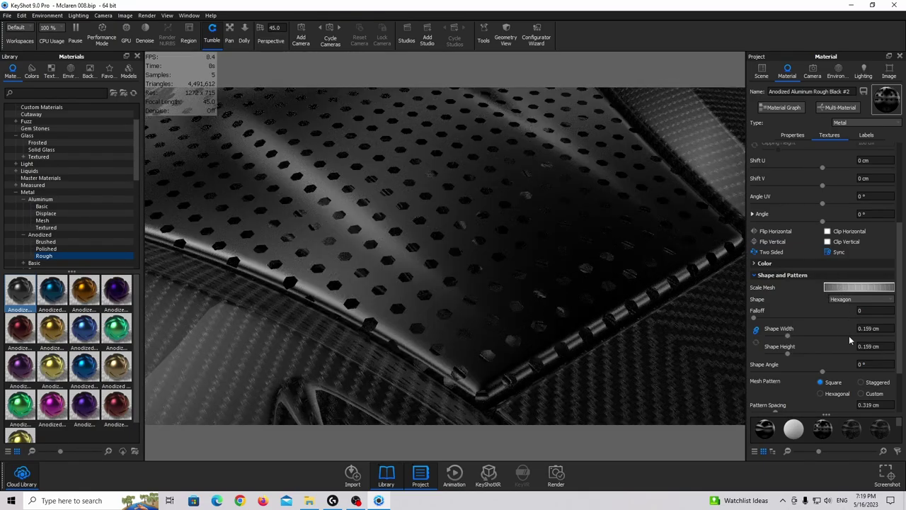
- Reduce the opacity mesh's pattern spacing to about 0.158 cm
{"action": "scroll", "coordinate": [831, 401], "scroll_direction": "down", "scroll_amount": 1}
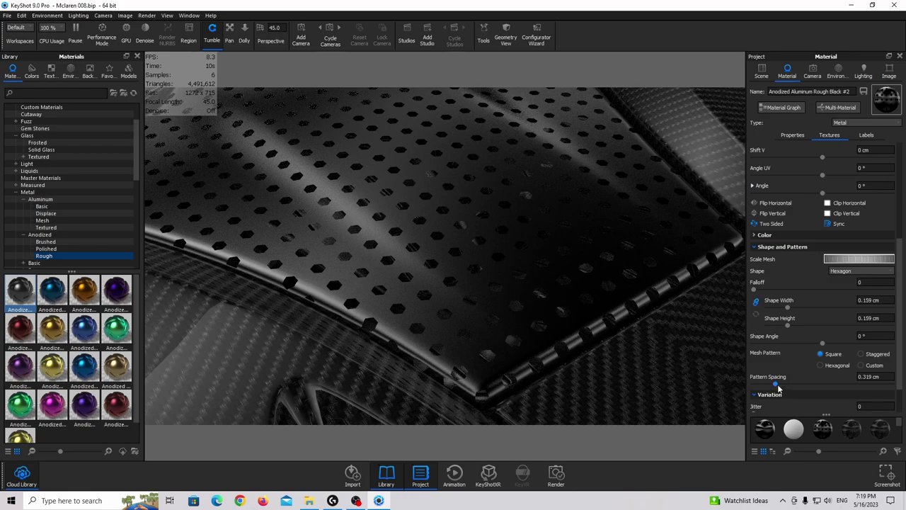
{"action": "left_click_drag", "start_coordinate": [772, 385], "coordinate": [764, 389]}
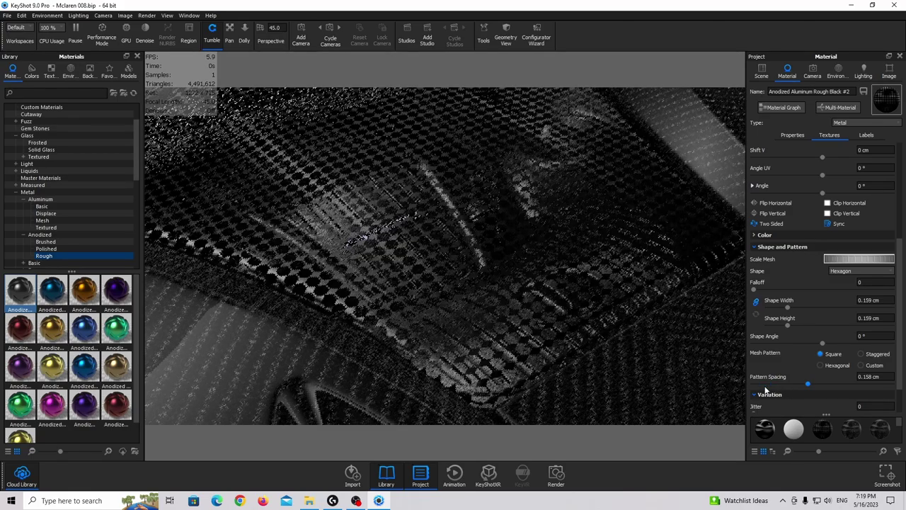
- Scale the opacity mesh down to a shape width and height of 0.105 cm, with a pattern spacing of 0.111 cm
{"action": "left_click_drag", "start_coordinate": [858, 259], "coordinate": [842, 265]}
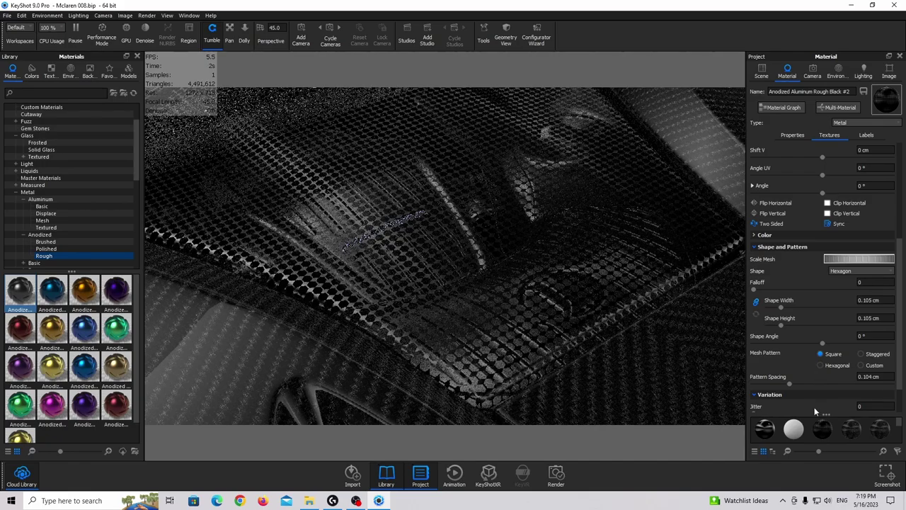
{"action": "left_click_drag", "start_coordinate": [788, 388], "coordinate": [791, 388]}
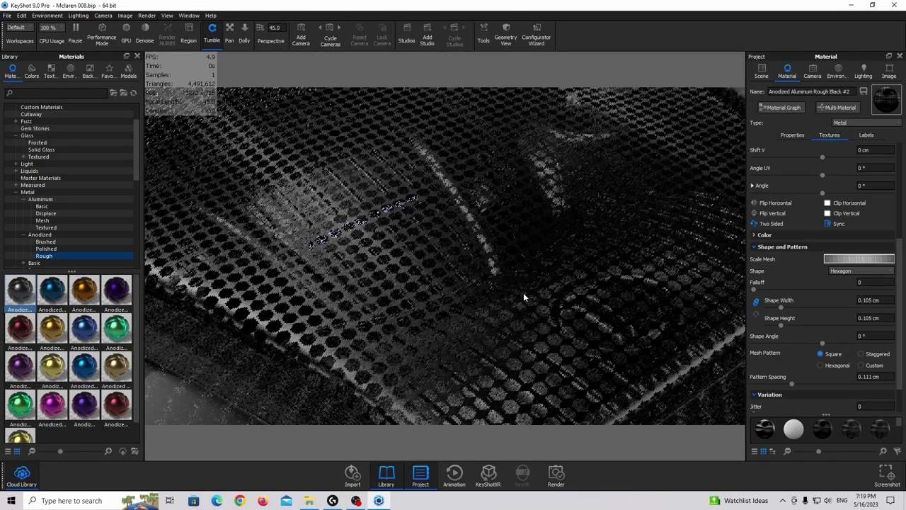
{"action": "left_click_drag", "start_coordinate": [439, 287], "coordinate": [519, 291]}
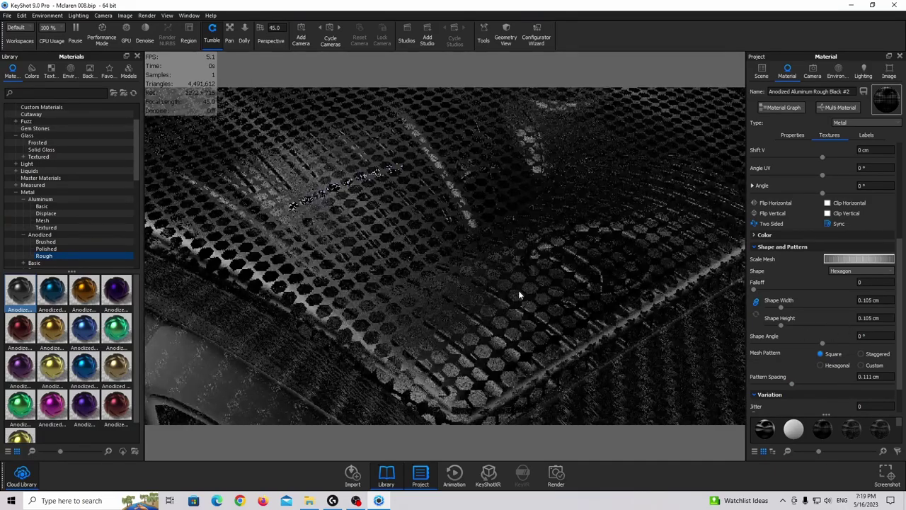
- Arrange the mesh holes in a Hexagonal pattern after trying Staggered, and set the pattern spacing to 0.116 cm
{"action": "left_click", "coordinate": [859, 354]}
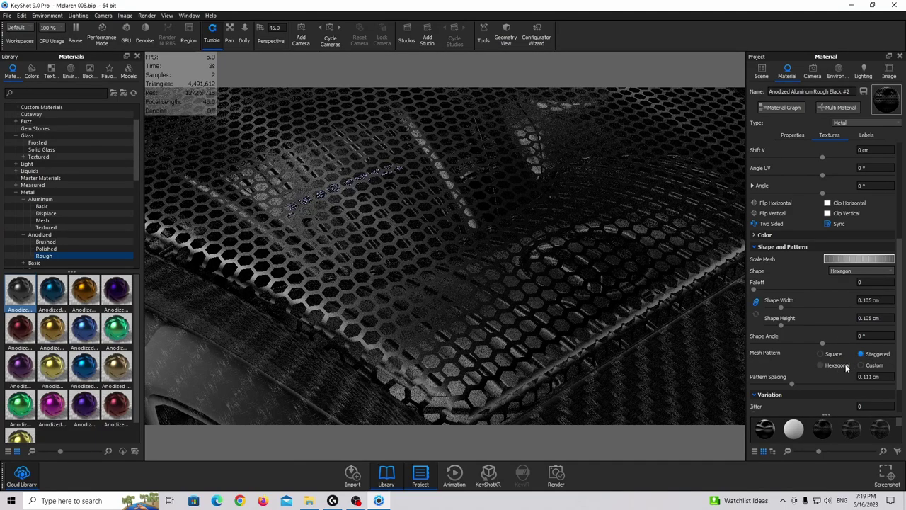
{"action": "left_click", "coordinate": [838, 366]}
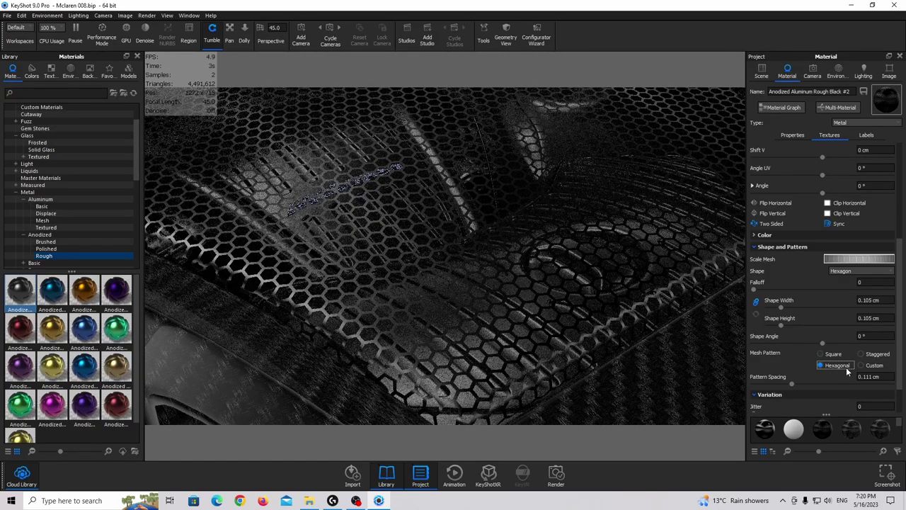
{"action": "mouse_move", "coordinate": [792, 383]}
{"action": "left_mouse_down"}
{"action": "mouse_move", "coordinate": [781, 387]}
{"action": "mouse_move", "coordinate": [793, 385]}
{"action": "left_mouse_up"}
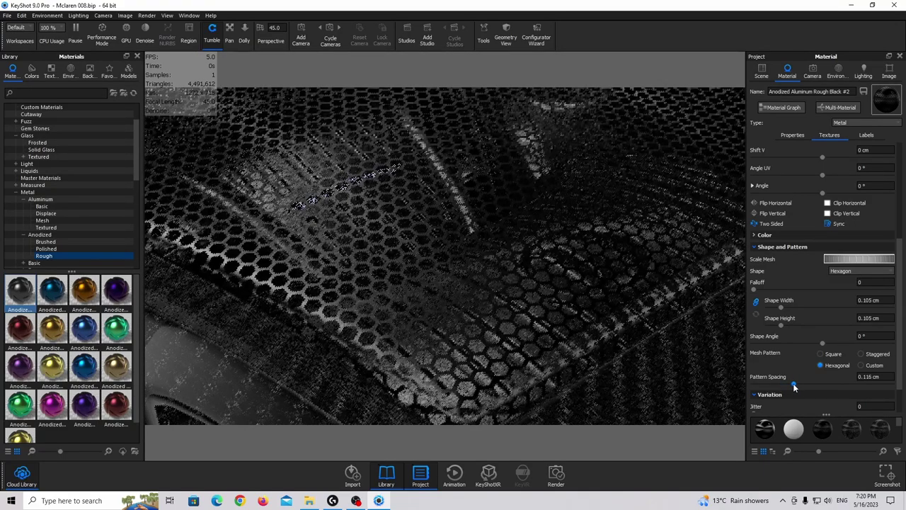
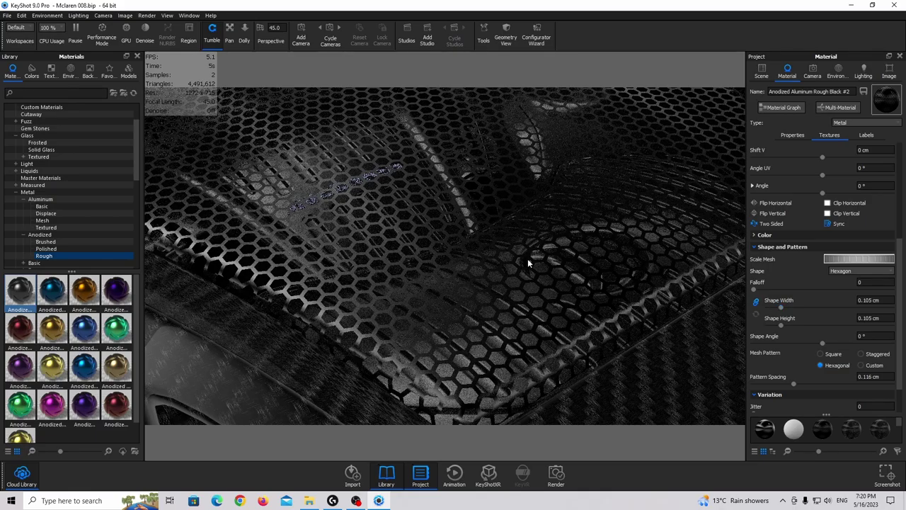
{"action": "left_click_drag", "start_coordinate": [528, 258], "coordinate": [417, 248]}
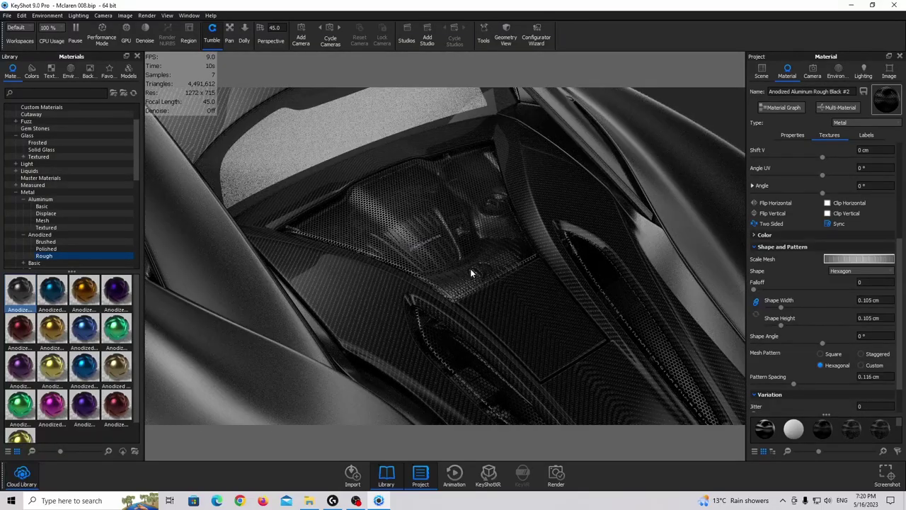
- Copy the perforated anodized aluminum material from the rear deck vent to the panel inside the taillight
{"action": "left_click_drag", "start_coordinate": [470, 268], "coordinate": [428, 228]}
{"action": "left_click_drag", "start_coordinate": [415, 203], "coordinate": [356, 235]}
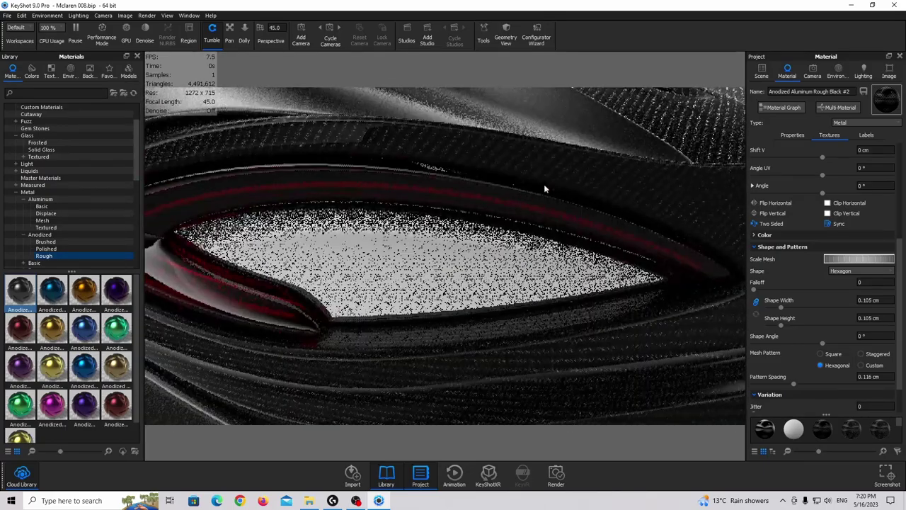
{"action": "scroll", "coordinate": [562, 206], "scroll_direction": "down", "scroll_amount": 4}
{"action": "left_click_drag", "start_coordinate": [562, 206], "coordinate": [552, 227]}
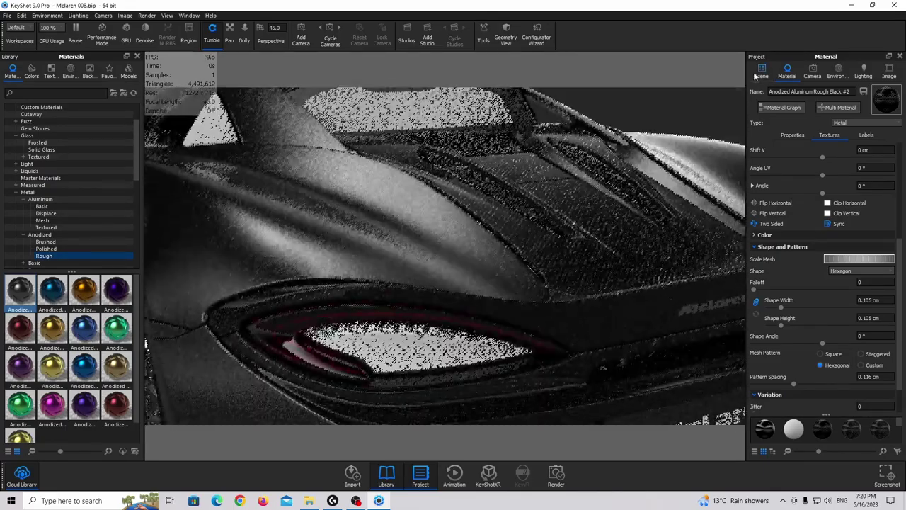
{"action": "left_click", "coordinate": [758, 74]}
{"action": "left_click", "coordinate": [479, 175]}
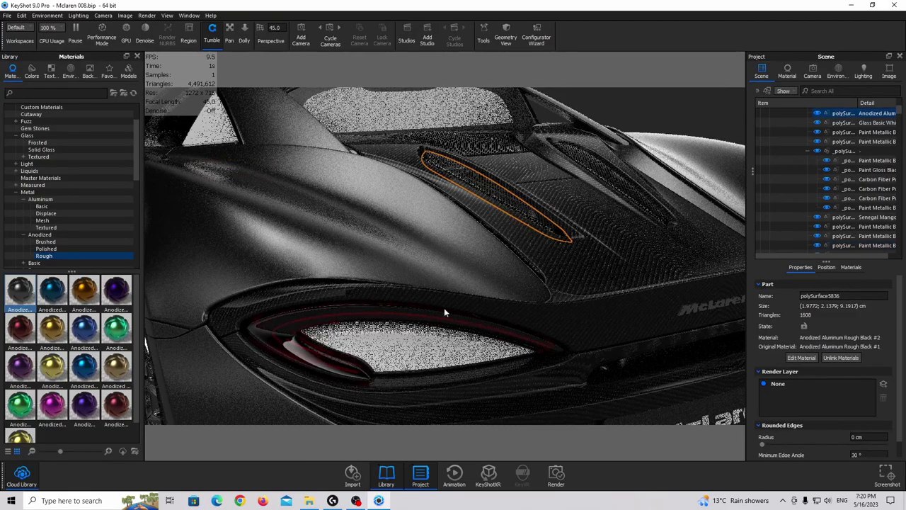
{"action": "left_click", "coordinate": [418, 347], "text": "shift"}
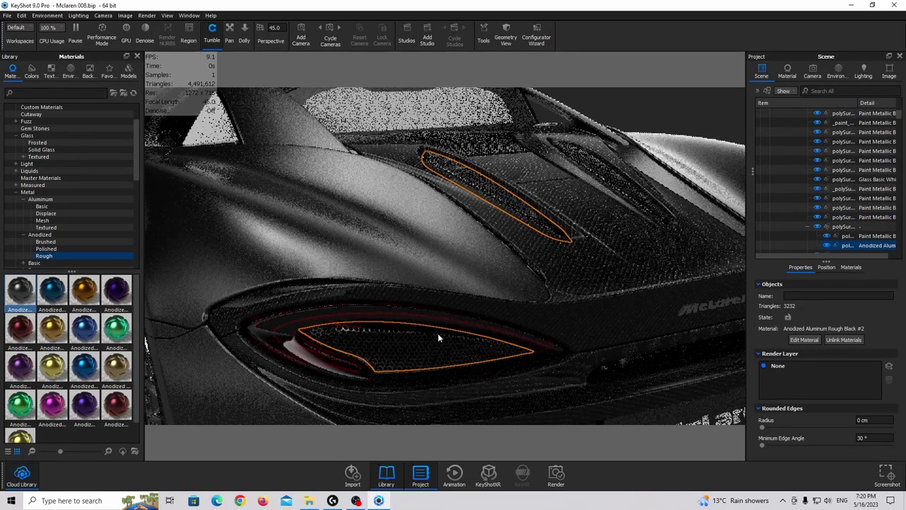
{"action": "scroll", "coordinate": [438, 344], "scroll_direction": "up", "scroll_amount": 5}
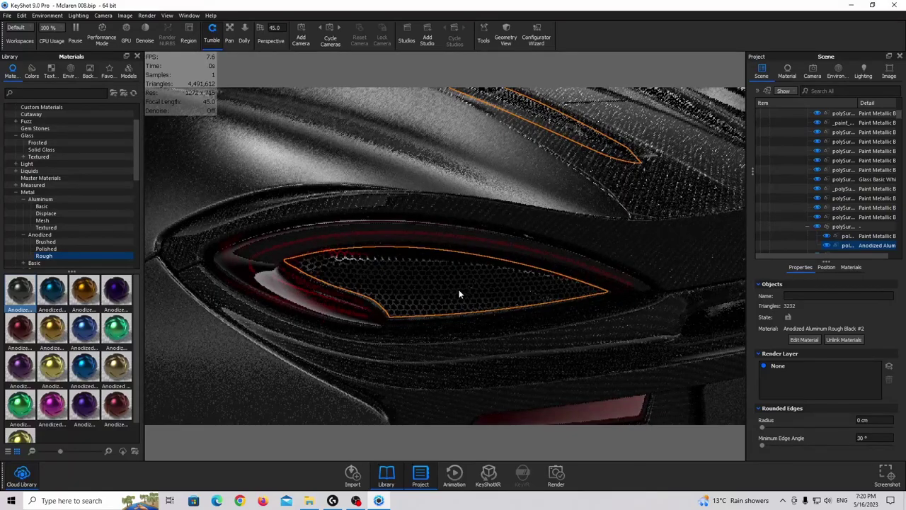
{"action": "scroll", "coordinate": [426, 271], "scroll_direction": "down", "scroll_amount": 6}
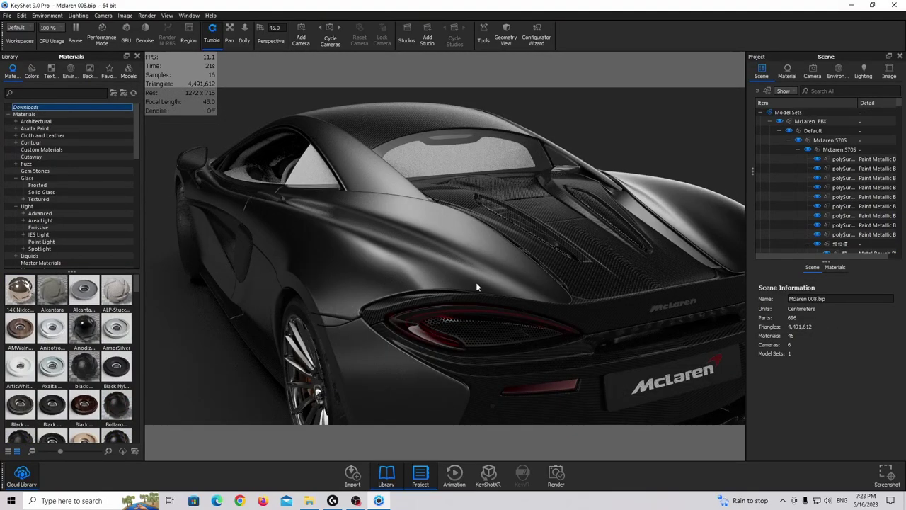
- Hide the red glass cover of the taillight to expose the light strip inside
{"action": "scroll", "coordinate": [486, 319], "scroll_direction": "up", "scroll_amount": 3}
{"action": "left_click_drag", "start_coordinate": [485, 319], "coordinate": [351, 236]}
{"action": "scroll", "coordinate": [351, 236], "scroll_direction": "up", "scroll_amount": 3}
{"action": "right_click", "coordinate": [335, 199]}
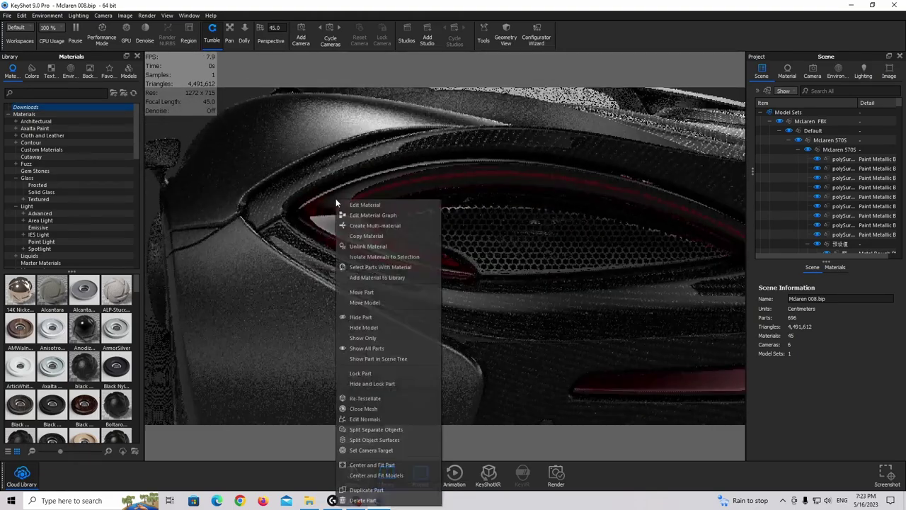
{"action": "left_click", "coordinate": [379, 317]}
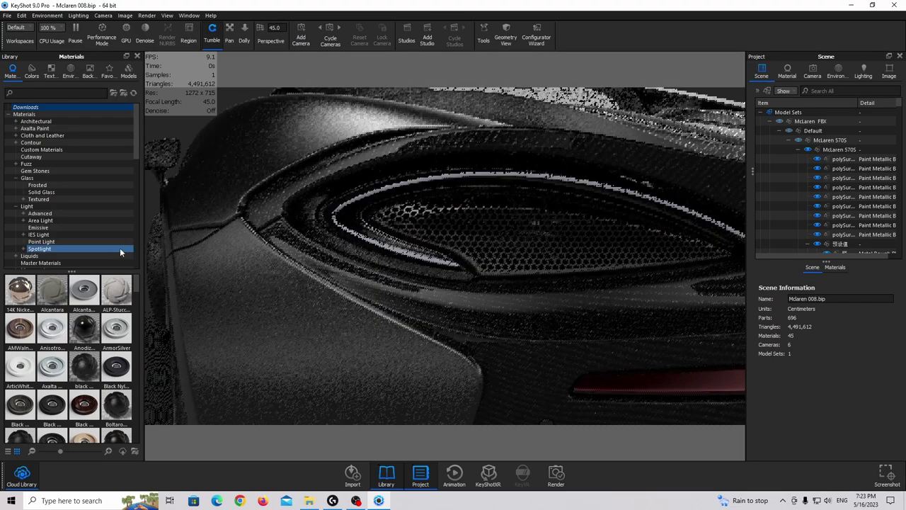
- Apply the Emissive Cool light material to the curved strip inside the taillight and open its material properties
{"action": "left_click", "coordinate": [67, 205]}
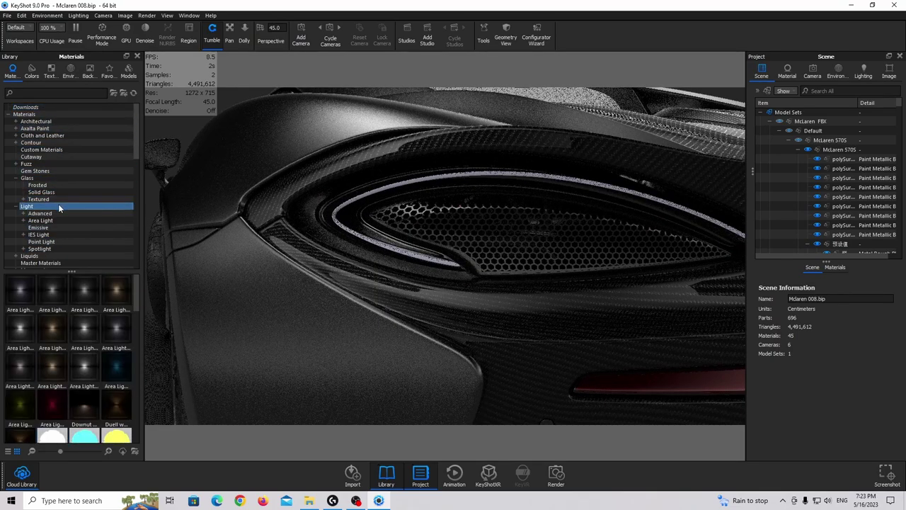
{"action": "left_click", "coordinate": [60, 227]}
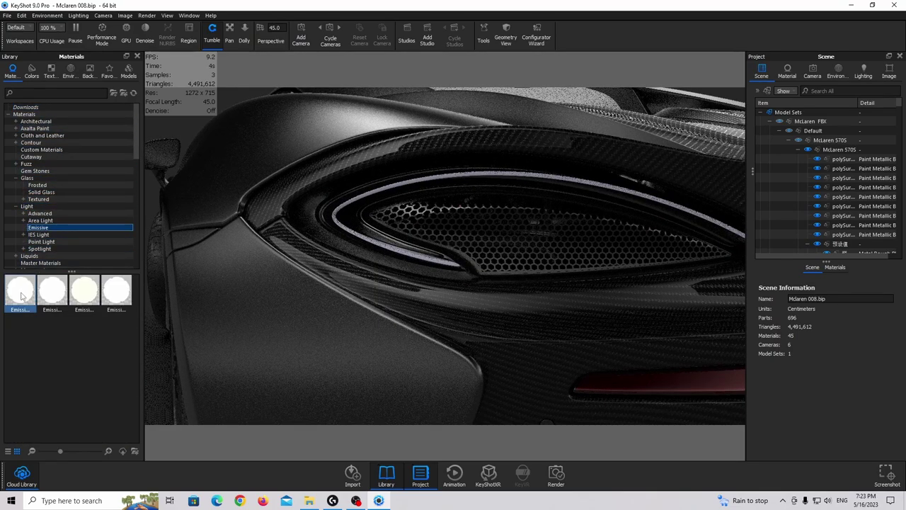
{"action": "mouse_move", "coordinate": [21, 296]}
{"action": "left_click_drag", "start_coordinate": [21, 296], "coordinate": [388, 209]}
{"action": "double_click", "coordinate": [354, 203]}
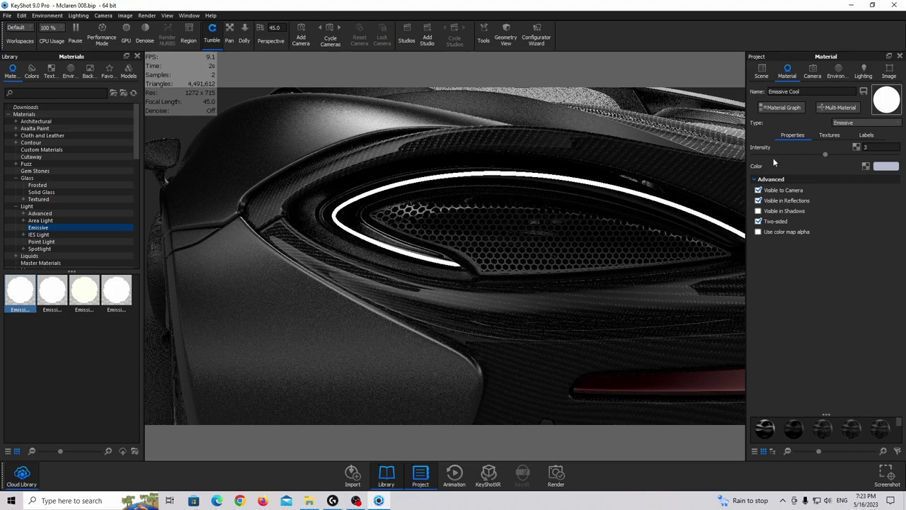
- Show all hidden parts of the car again and check the lit taillight from the rear
{"action": "right_click", "coordinate": [358, 208]}
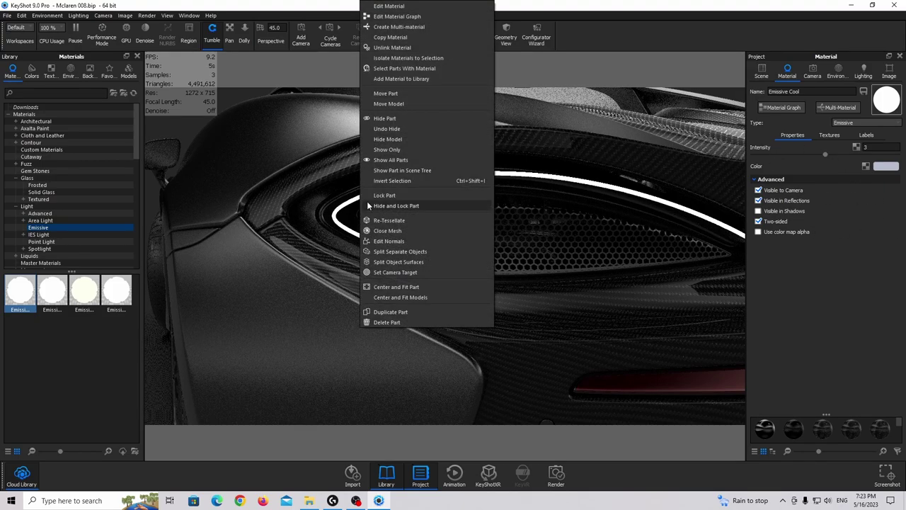
{"action": "left_click", "coordinate": [407, 160]}
{"action": "scroll", "coordinate": [373, 241], "scroll_direction": "down", "scroll_amount": 5}
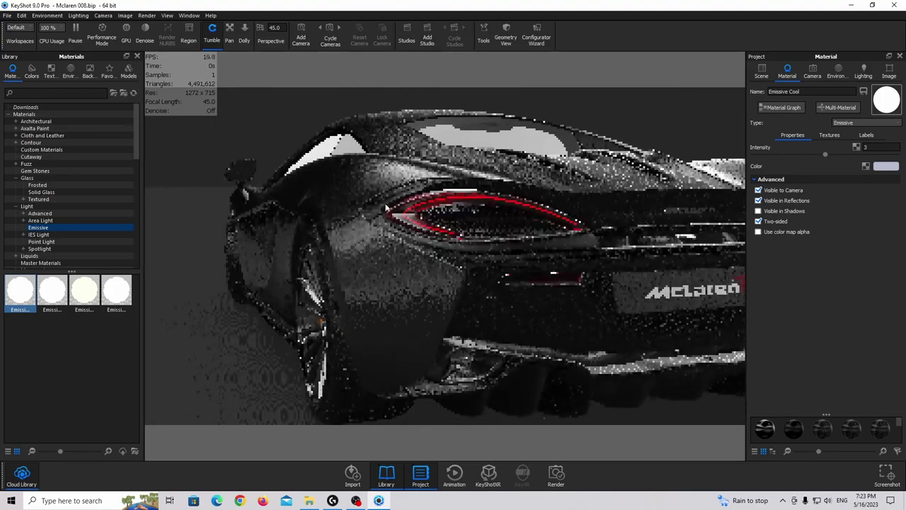
{"action": "left_click_drag", "start_coordinate": [630, 234], "coordinate": [546, 218]}
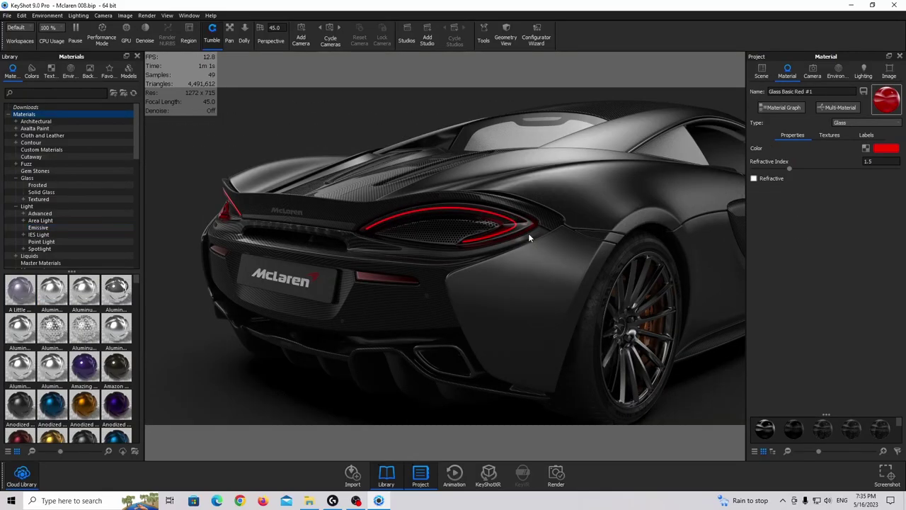
- Find the basic glass materials and apply the clear one to the front headlight cover as an unlinked material
{"action": "left_click_drag", "start_coordinate": [528, 238], "coordinate": [641, 261]}
{"action": "scroll", "coordinate": [641, 260], "scroll_direction": "up", "scroll_amount": 4}
{"action": "left_click", "coordinate": [21, 94]}
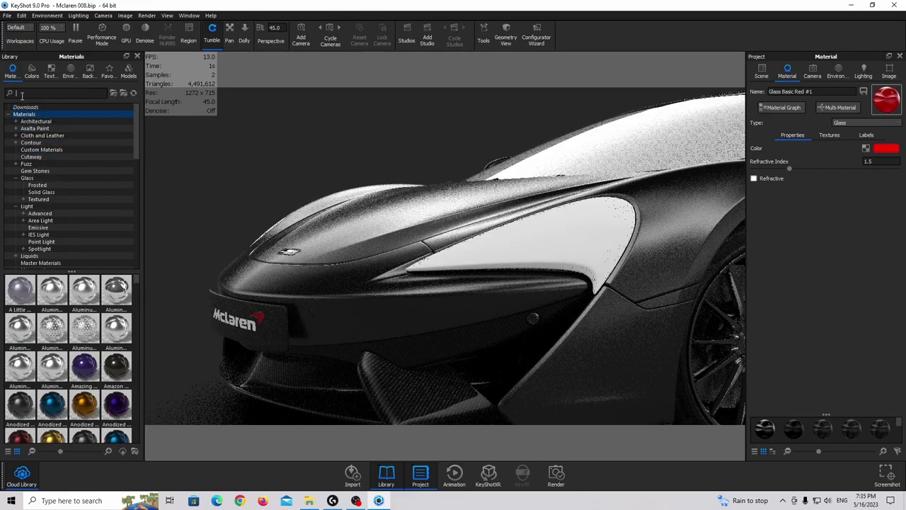
{"action": "type", "text": "glass ba"}
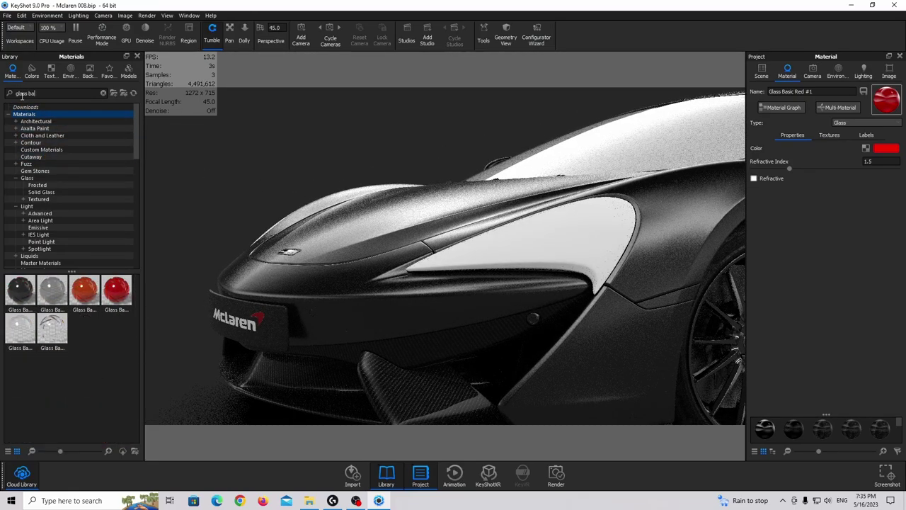
{"action": "left_click_drag", "start_coordinate": [21, 330], "coordinate": [528, 241]}
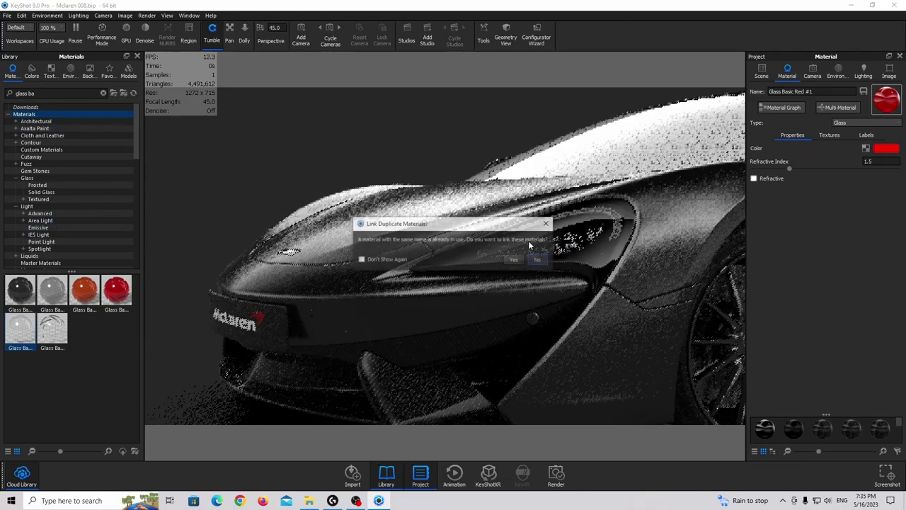
{"action": "left_click", "coordinate": [542, 257]}
- Hide the front headlight's glass cover to reach the parts inside
{"action": "right_click", "coordinate": [545, 238]}
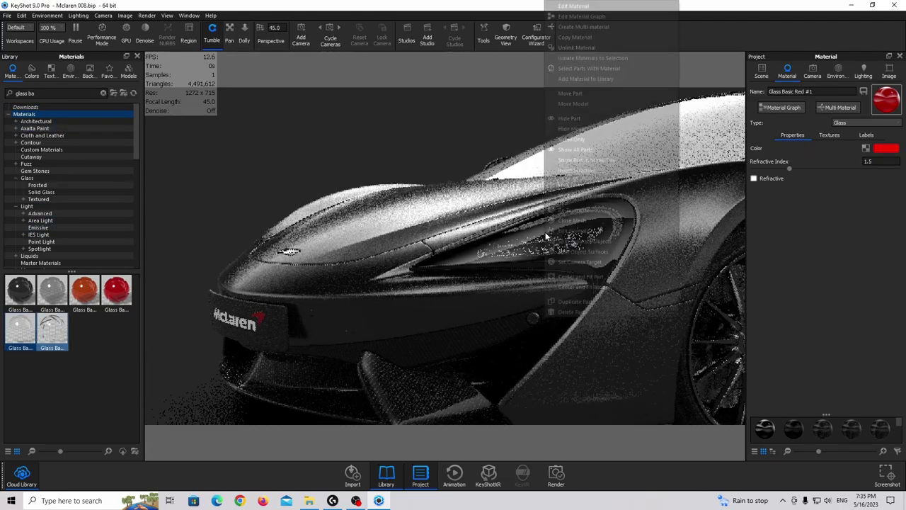
{"action": "left_click", "coordinate": [573, 118]}
{"action": "left_click_drag", "start_coordinate": [572, 141], "coordinate": [388, 212]}
{"action": "scroll", "coordinate": [388, 212], "scroll_direction": "up", "scroll_amount": 5}
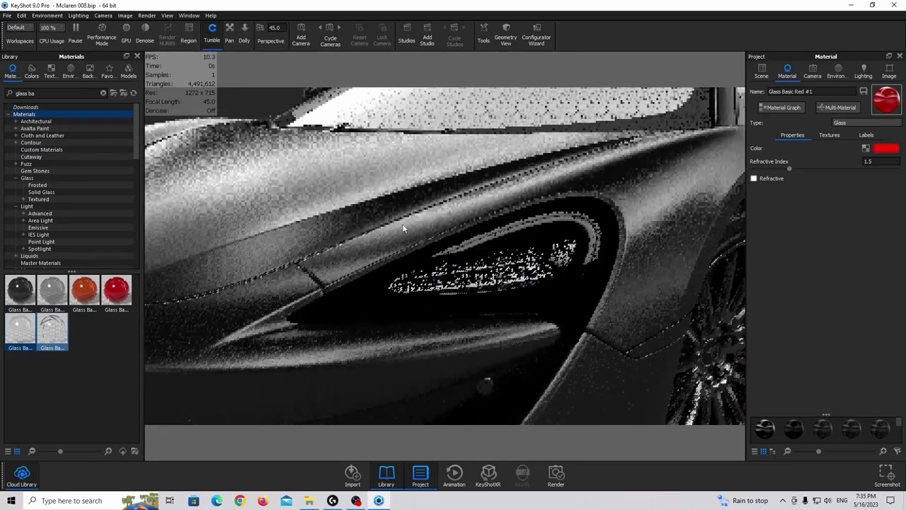
- Search the materials for "glass solid" and apply the clear solid glass to the headlight's inner lens as an unlinked material
{"action": "left_click", "coordinate": [71, 91]}
{"action": "key", "text": "BackSpace"}
{"action": "key", "text": "BackSpace"}
{"action": "type", "text": "solid"}
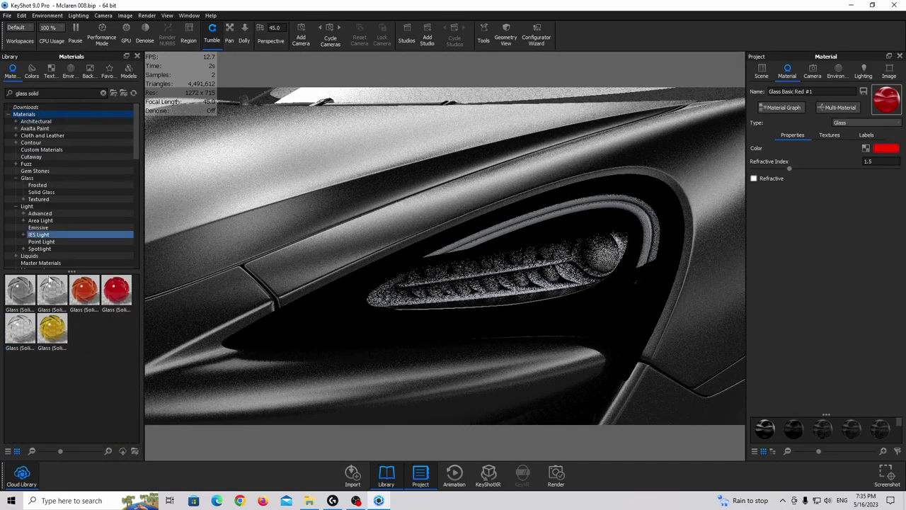
{"action": "left_click_drag", "start_coordinate": [21, 329], "coordinate": [639, 284]}
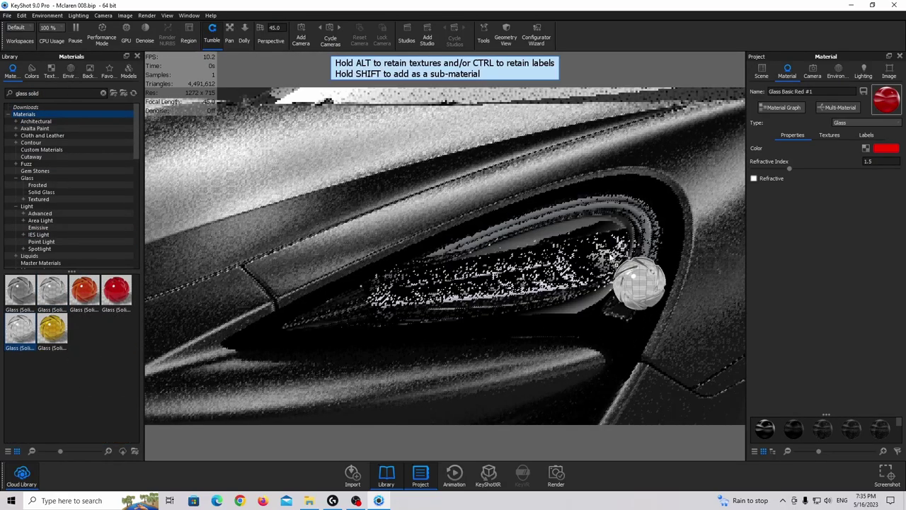
{"action": "left_click_drag", "start_coordinate": [607, 256], "coordinate": [607, 252]}
{"action": "left_click", "coordinate": [538, 261]}
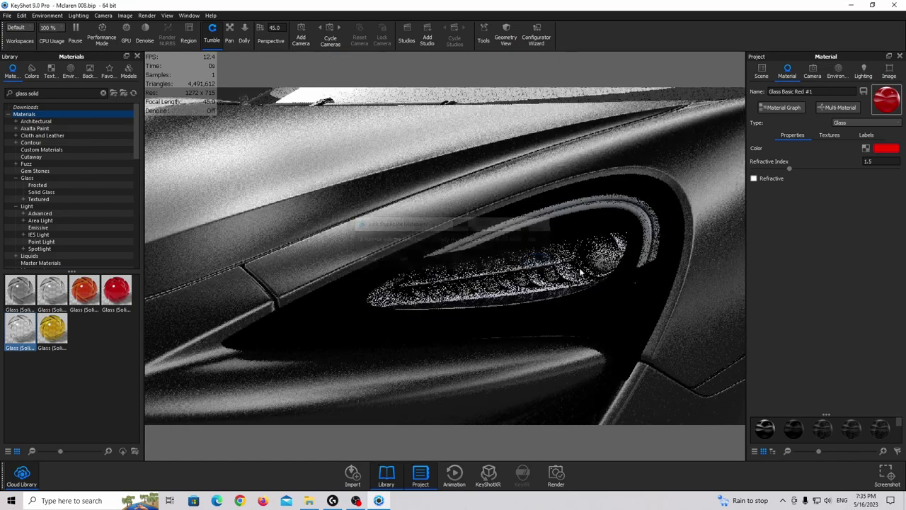
- Search the materials for "chrome rough" and apply the plain rough chrome to the part behind the front headlight's inner lens
{"action": "scroll", "coordinate": [560, 286], "scroll_direction": "up", "scroll_amount": 3}
{"action": "scroll", "coordinate": [560, 286], "scroll_direction": "up", "scroll_amount": 2}
{"action": "left_click", "coordinate": [103, 93]}
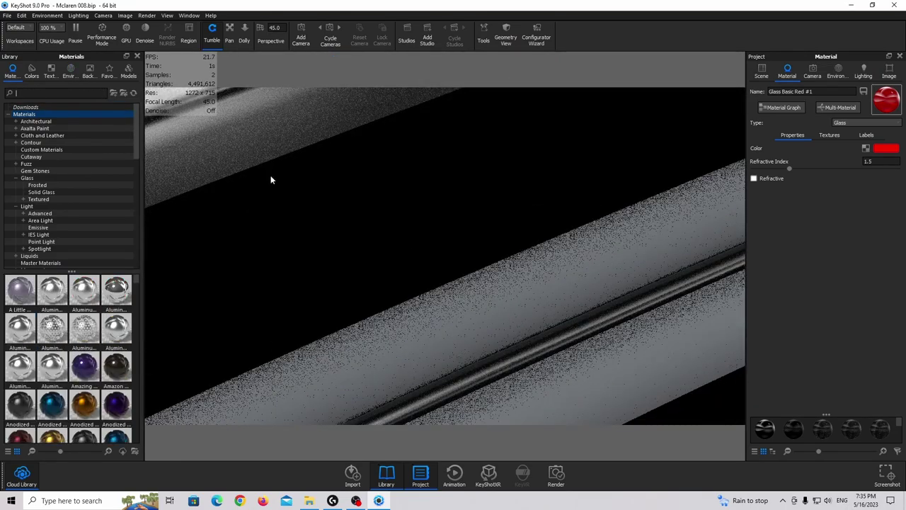
{"action": "scroll", "coordinate": [396, 218], "scroll_direction": "down", "scroll_amount": 5}
{"action": "left_click", "coordinate": [34, 92]}
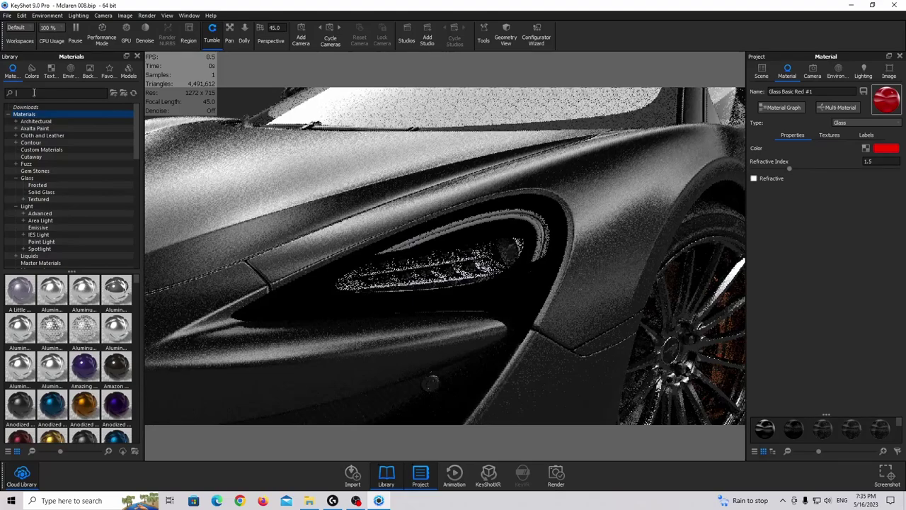
{"action": "type", "text": "chrome"}
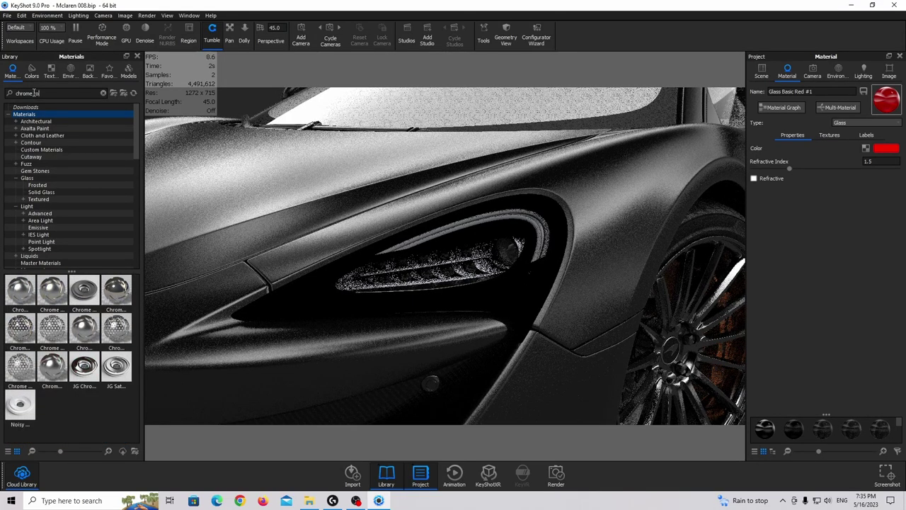
{"action": "type", "text": " rough"}
{"action": "left_click_drag", "start_coordinate": [20, 292], "coordinate": [476, 252]}
{"action": "left_click", "coordinate": [515, 259]}
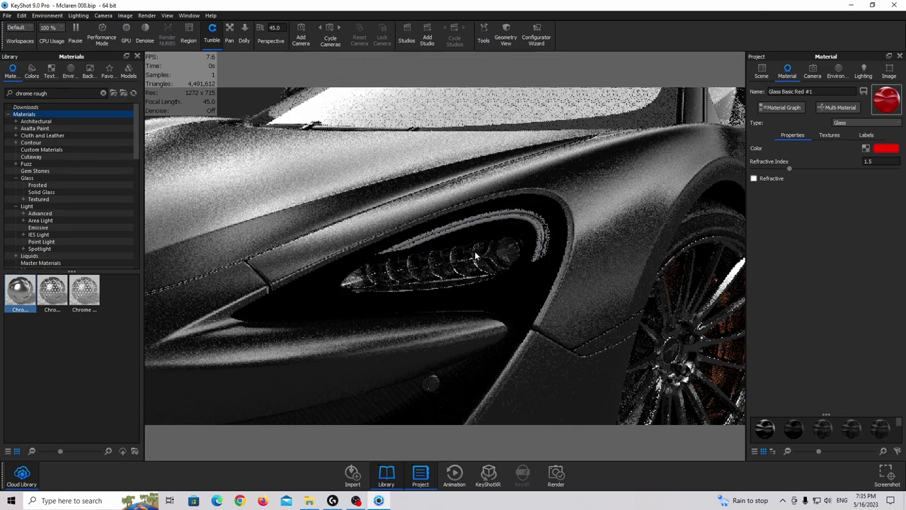
- Set the roughness of the headlight's rough chrome material to 0.05
{"action": "left_click", "coordinate": [873, 172]}
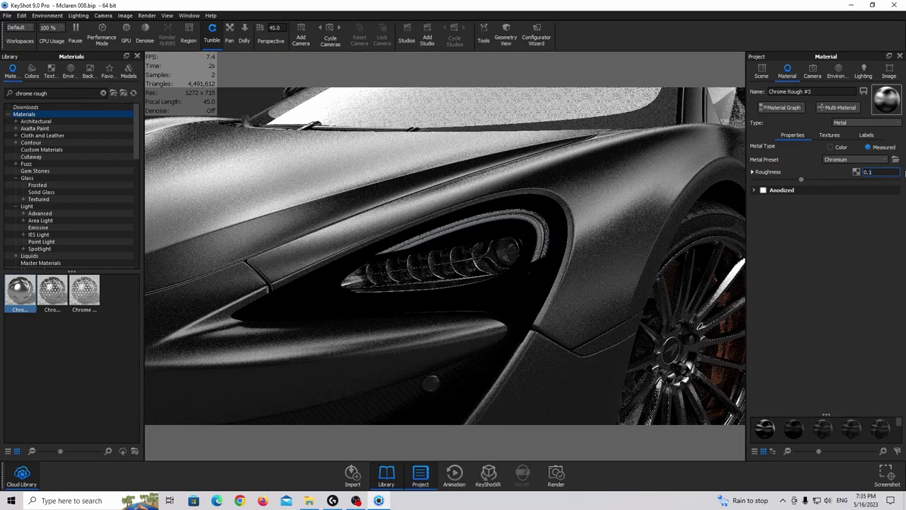
{"action": "type", "text": "0.05"}
{"action": "key", "text": "Return"}
- Find the metallic paint materials and apply the black metallic paint to the front headlight's inner housing
{"action": "scroll", "coordinate": [521, 276], "scroll_direction": "up", "scroll_amount": 2}
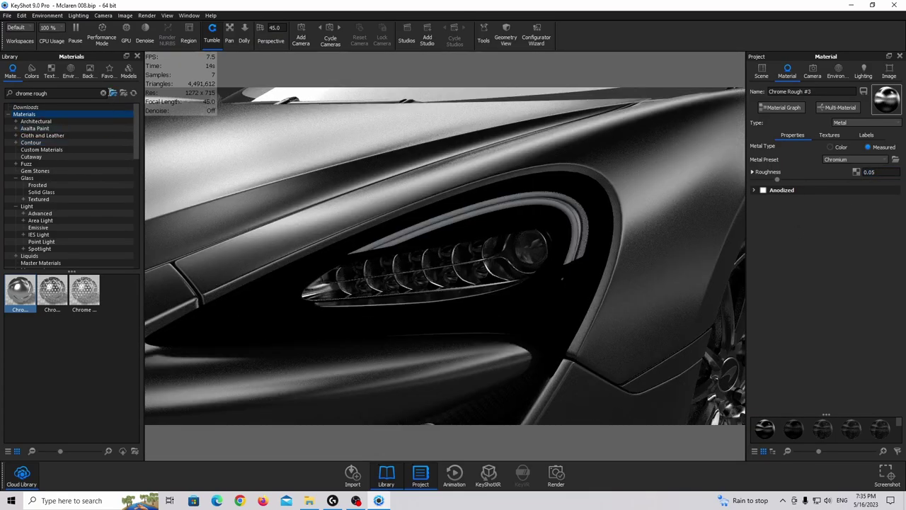
{"action": "left_click", "coordinate": [103, 92]}
{"action": "scroll", "coordinate": [49, 264], "scroll_direction": "down", "scroll_amount": 7}
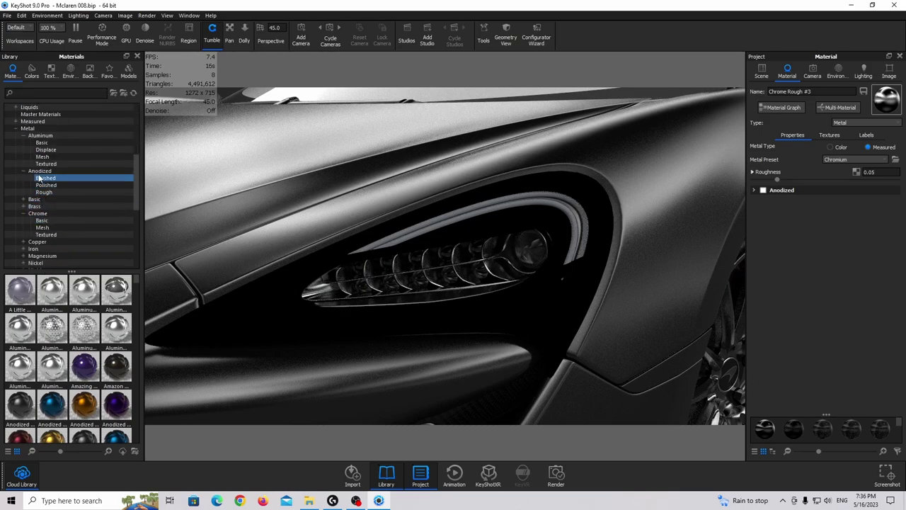
{"action": "scroll", "coordinate": [39, 178], "scroll_direction": "down", "scroll_amount": 8}
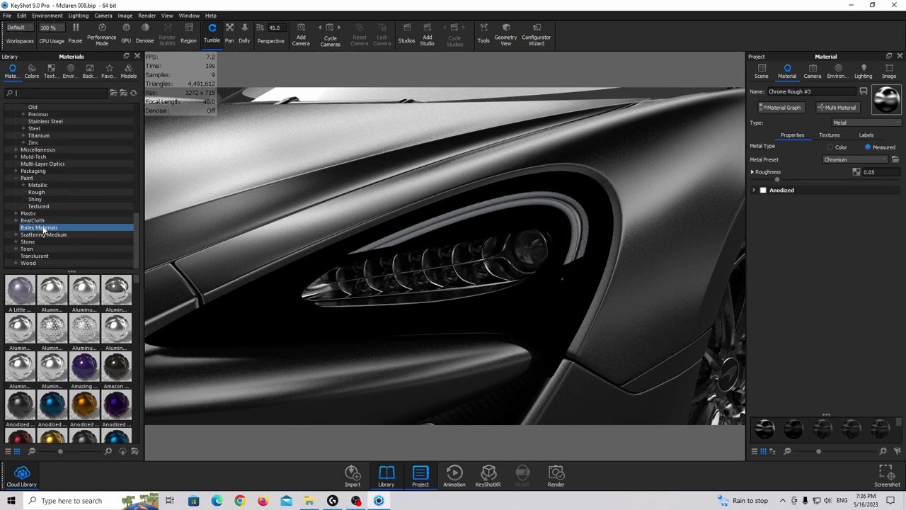
{"action": "left_click", "coordinate": [37, 185]}
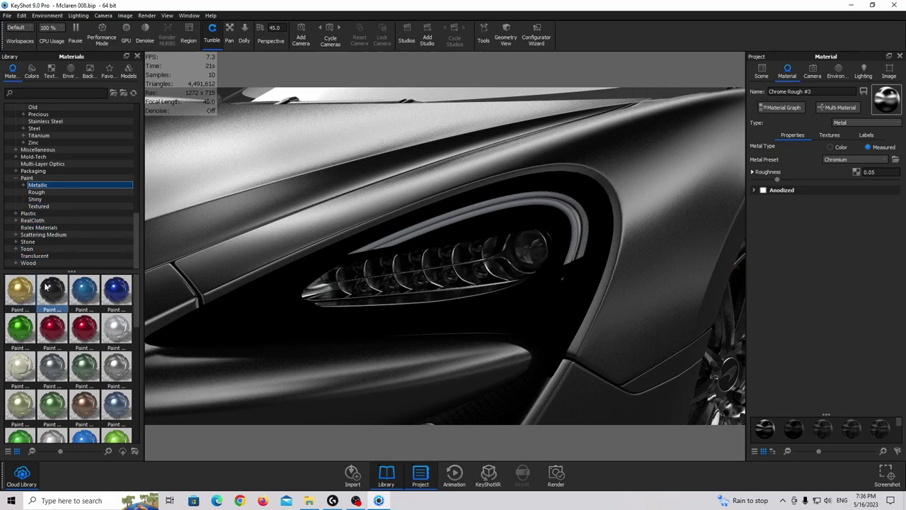
{"action": "mouse_move", "coordinate": [46, 287]}
{"action": "left_mouse_down"}
{"action": "mouse_move", "coordinate": [472, 307]}
{"action": "mouse_move", "coordinate": [558, 273]}
{"action": "mouse_move", "coordinate": [553, 259]}
{"action": "left_mouse_up"}
{"action": "left_click", "coordinate": [547, 260]}
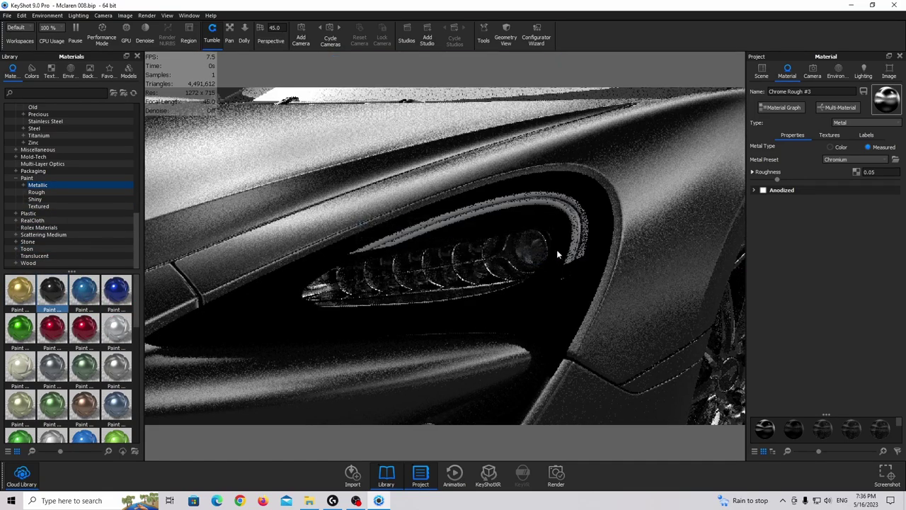
- Set the headlight housing paint's base color to black and its metal color to medium grey #7B7B7B
{"action": "left_click", "coordinate": [893, 148]}
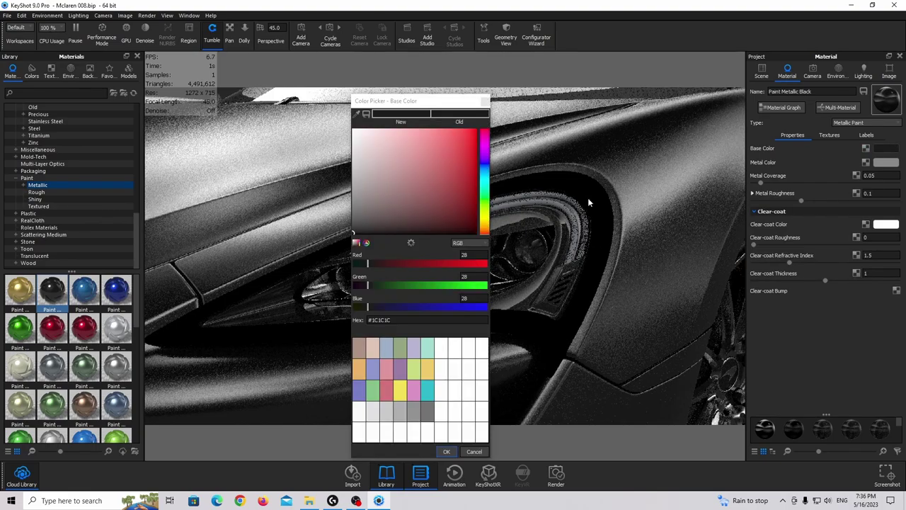
{"action": "left_click", "coordinate": [446, 450]}
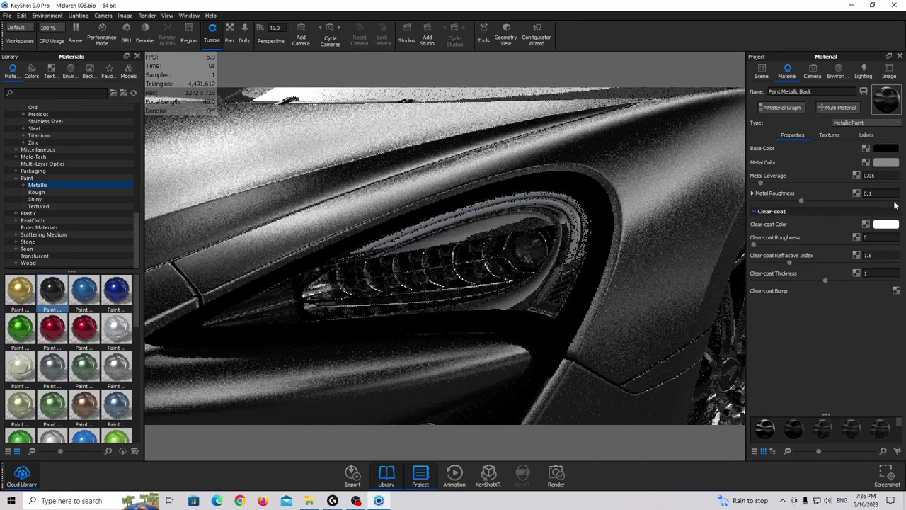
{"action": "left_click", "coordinate": [892, 164]}
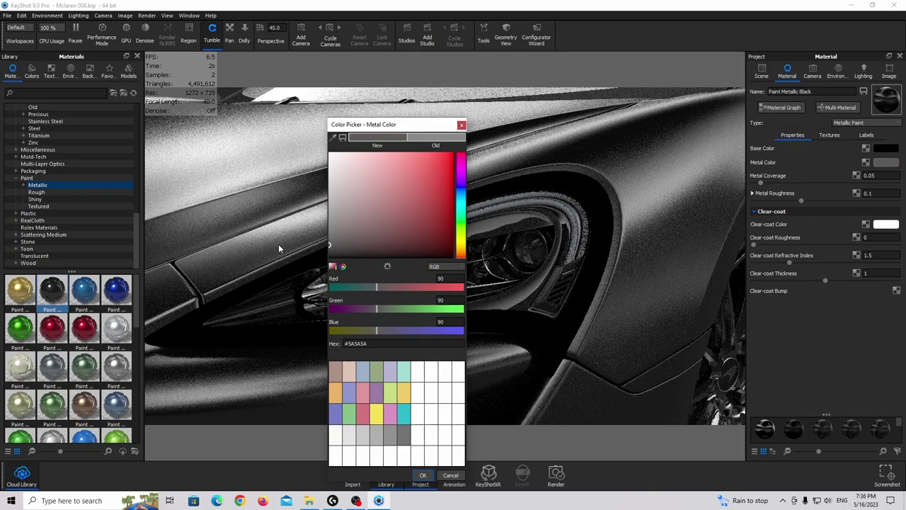
{"action": "left_click_drag", "start_coordinate": [278, 245], "coordinate": [270, 233]}
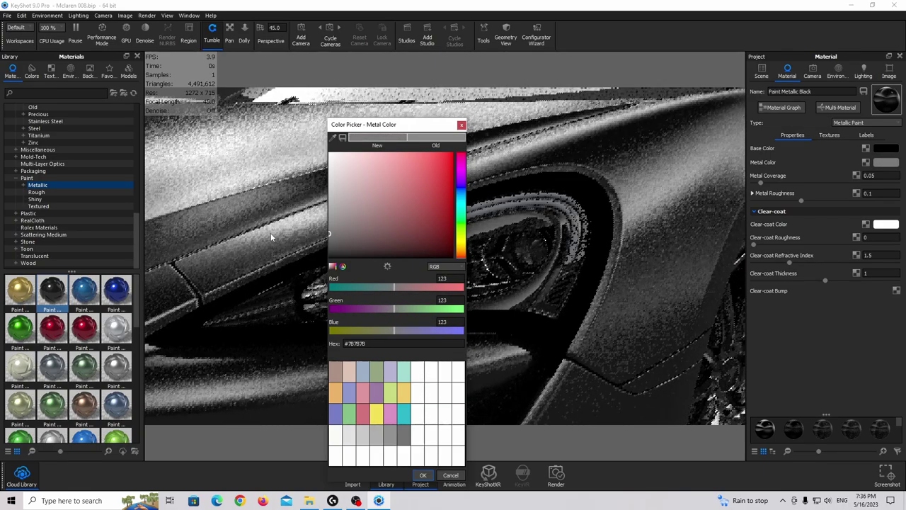
{"action": "left_click", "coordinate": [426, 474]}
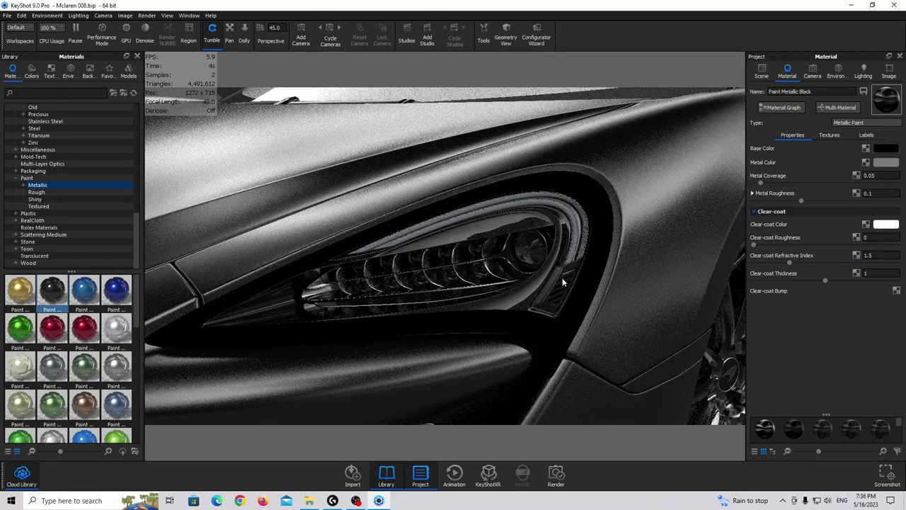
- Find the emissive light materials and apply the white emissive one to the curved light strip along the headlight's upper edge
{"action": "mouse_move", "coordinate": [563, 282]}
{"action": "middle_mouse_down"}
{"action": "mouse_move", "coordinate": [560, 261]}
{"action": "mouse_move", "coordinate": [549, 276]}
{"action": "middle_mouse_up"}
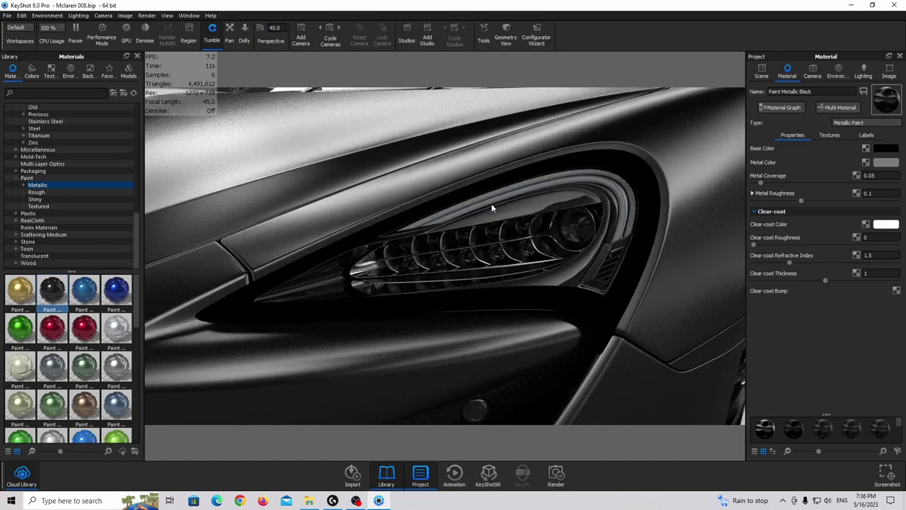
{"action": "scroll", "coordinate": [81, 168], "scroll_direction": "up", "scroll_amount": 10}
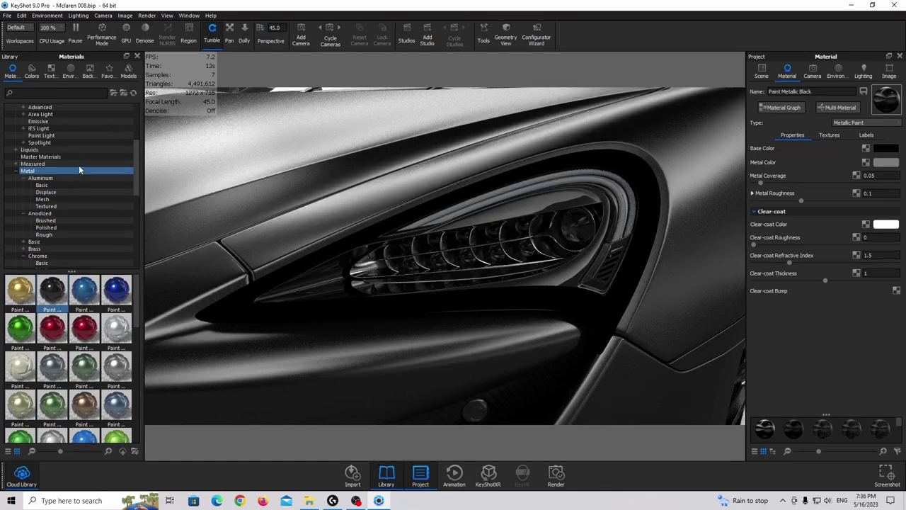
{"action": "type", "text": "light"}
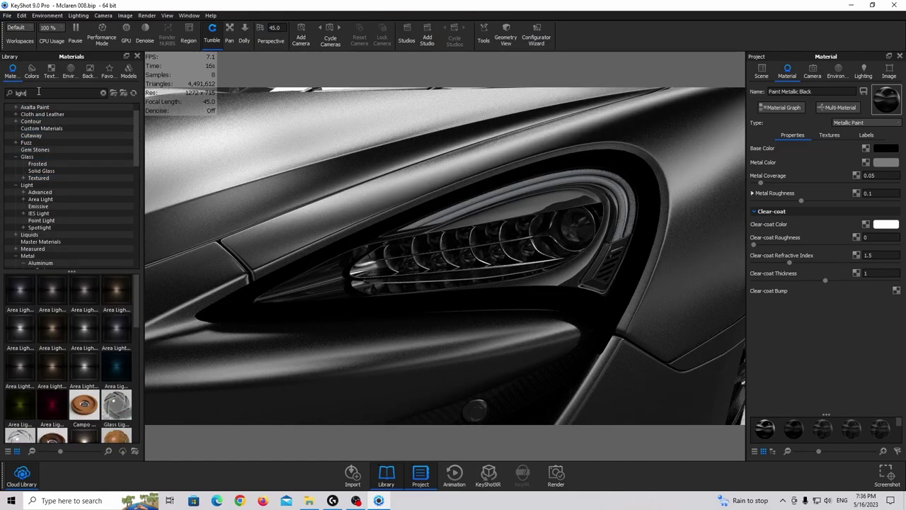
{"action": "left_click", "coordinate": [50, 186]}
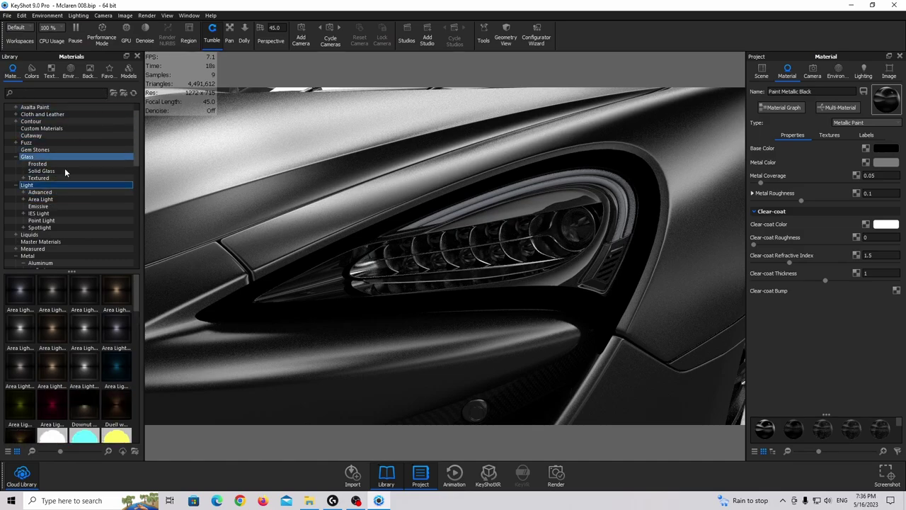
{"action": "left_click", "coordinate": [47, 206]}
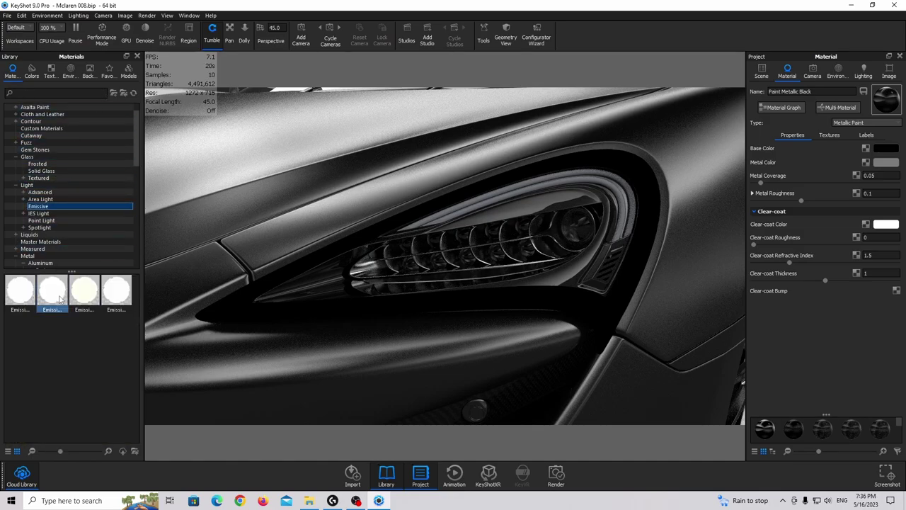
{"action": "left_click", "coordinate": [117, 296]}
{"action": "left_click_drag", "start_coordinate": [117, 296], "coordinate": [487, 208]}
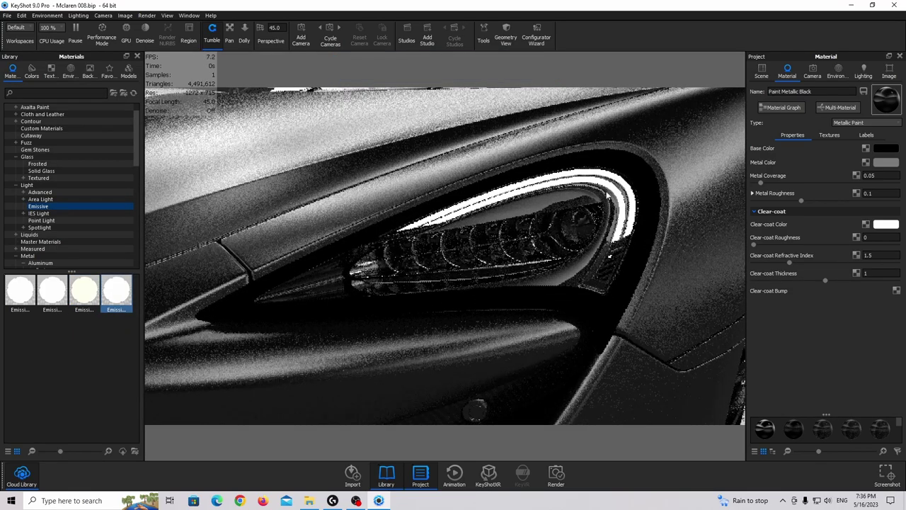
{"action": "left_click", "coordinate": [886, 167]}
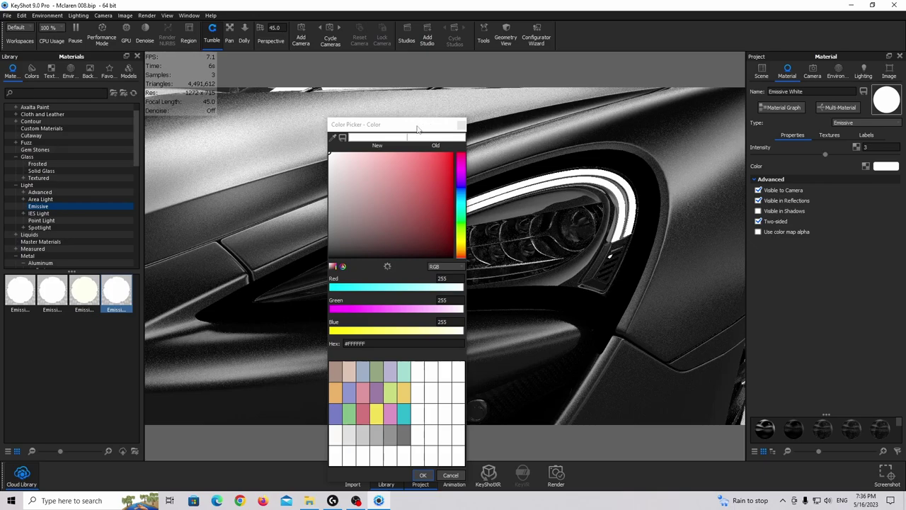
{"action": "left_click_drag", "start_coordinate": [418, 128], "coordinate": [576, 97]}
{"action": "left_click", "coordinate": [619, 180]}
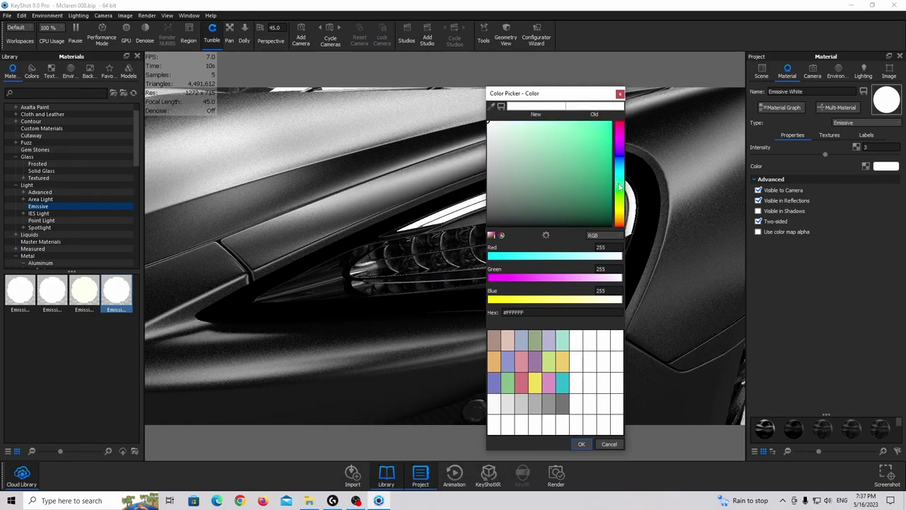
{"action": "left_click", "coordinate": [620, 94]}
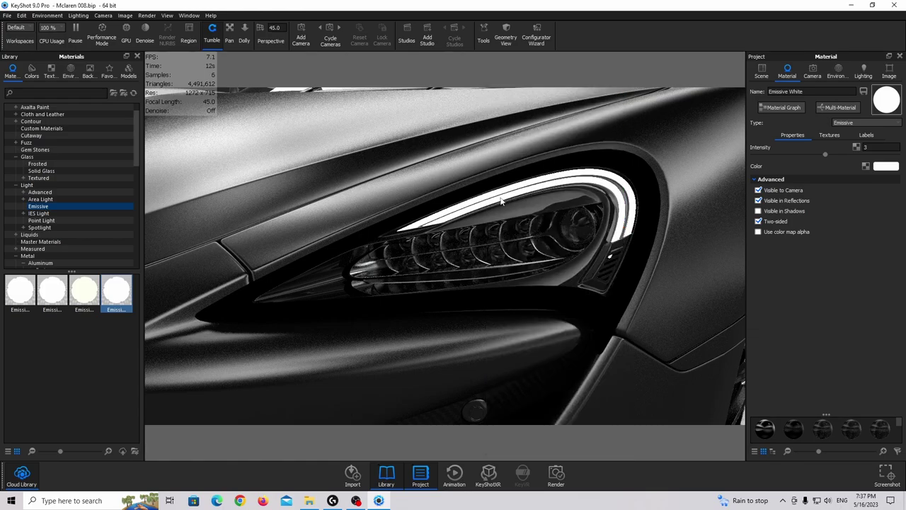
- Change the headlight strip's material type to Area Light and set its power to 0.5 lumen
{"action": "left_click", "coordinate": [877, 123]}
{"action": "left_click", "coordinate": [863, 294]}
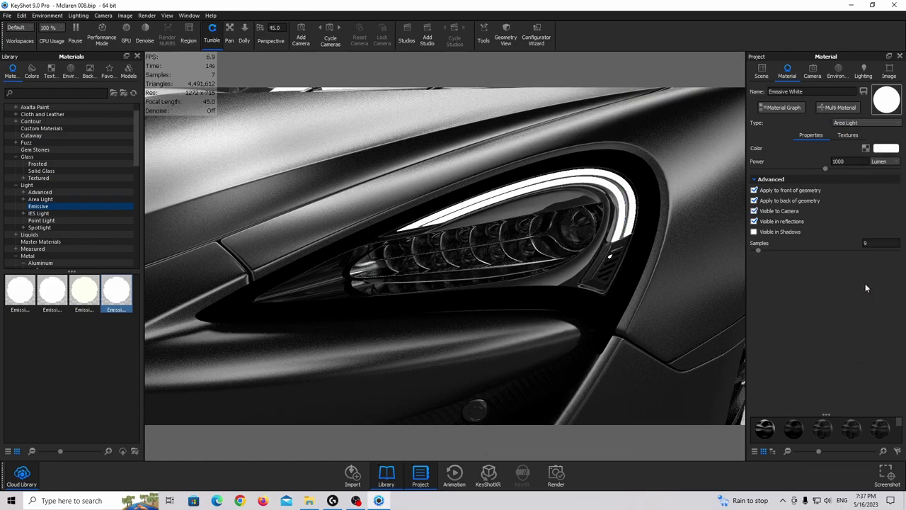
{"action": "left_click", "coordinate": [878, 161]}
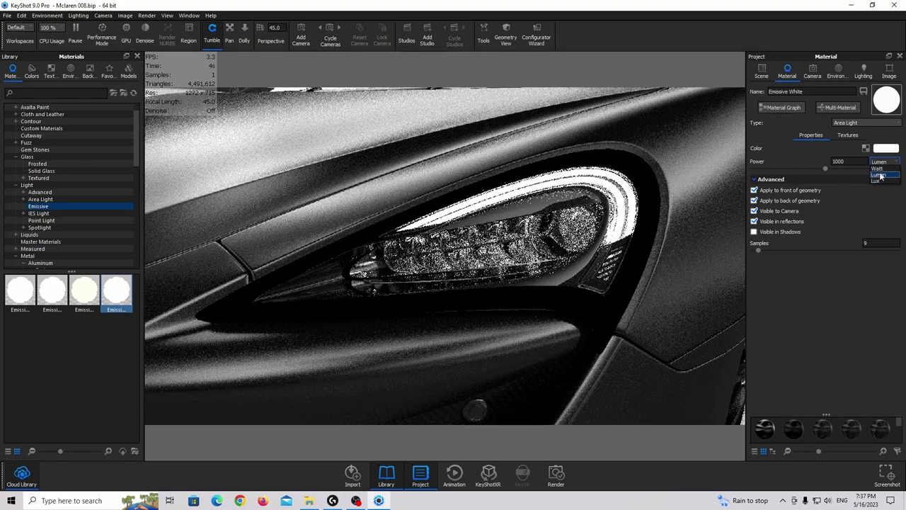
{"action": "left_click", "coordinate": [878, 174]}
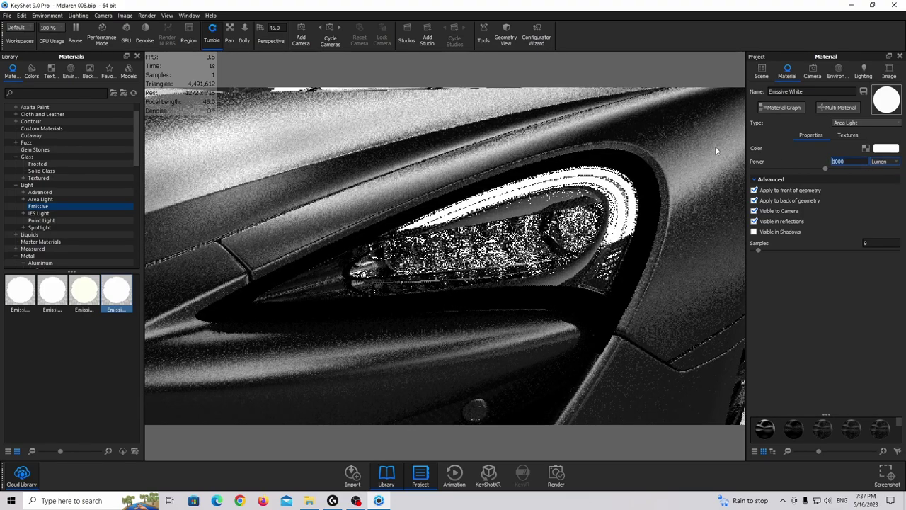
{"action": "type", "text": "0.5"}
{"action": "key", "text": "Return"}
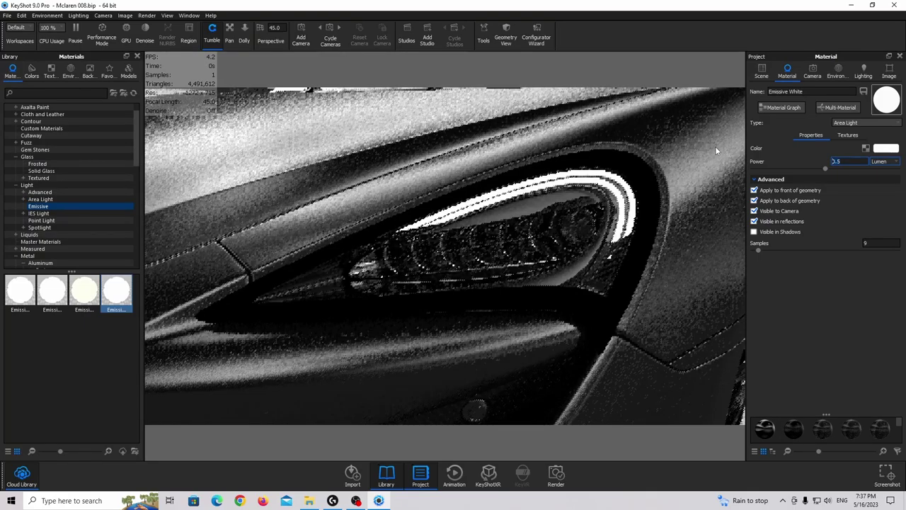
- Set the strip light's color temperature to 7100 Kelvin and shift the color to a muted bluish grey
{"action": "left_click", "coordinate": [878, 149]}
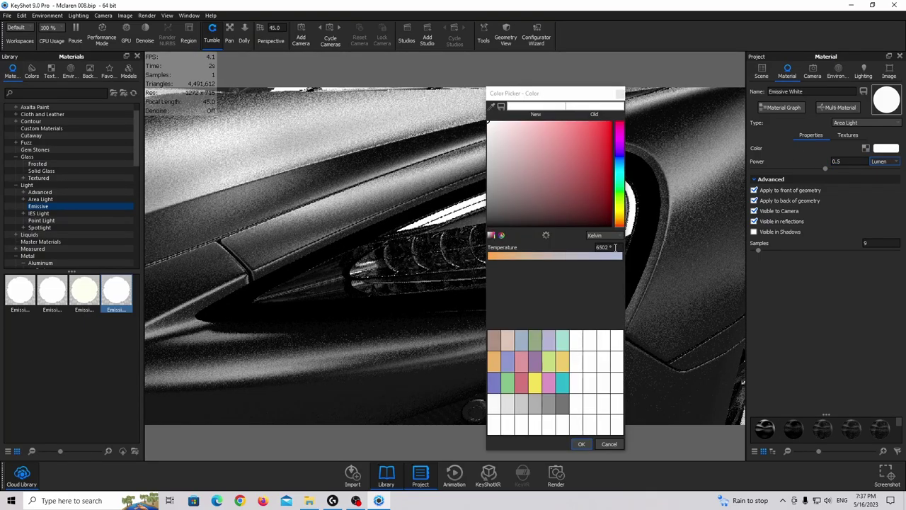
{"action": "left_click", "coordinate": [614, 247]}
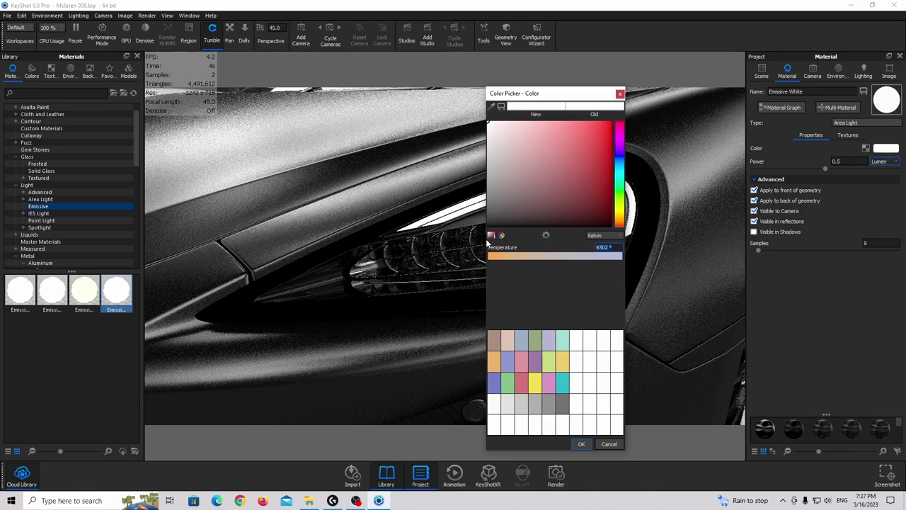
{"action": "key", "text": "Return"}
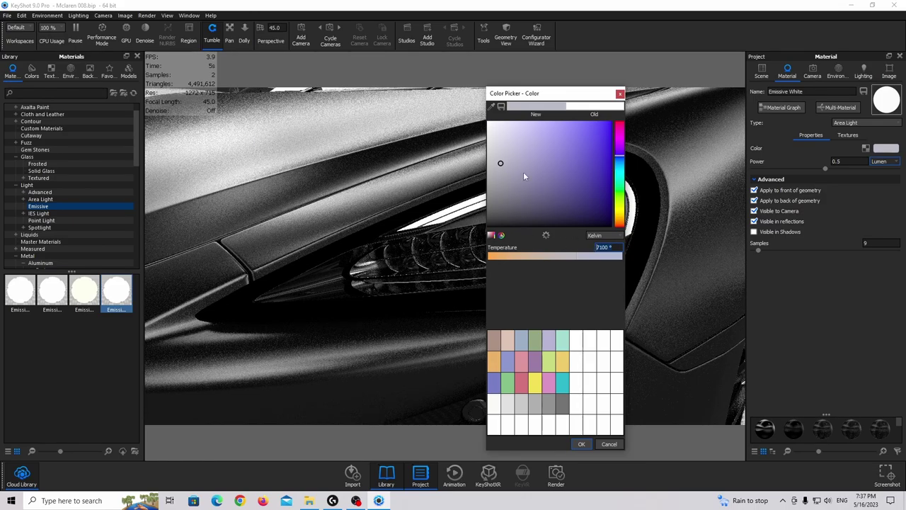
{"action": "left_click_drag", "start_coordinate": [622, 165], "coordinate": [621, 166]}
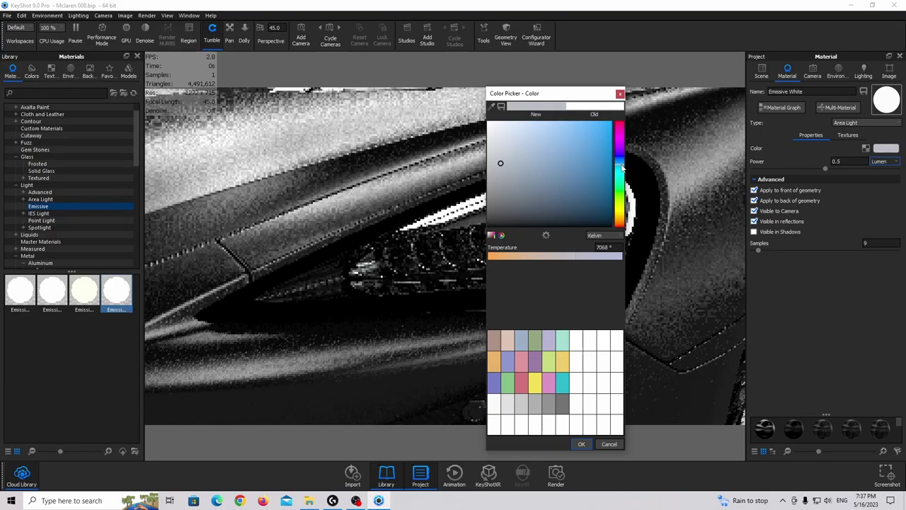
{"action": "mouse_move", "coordinate": [518, 183]}
{"action": "left_mouse_down"}
{"action": "mouse_move", "coordinate": [512, 195]}
{"action": "mouse_move", "coordinate": [502, 188]}
{"action": "left_mouse_up"}
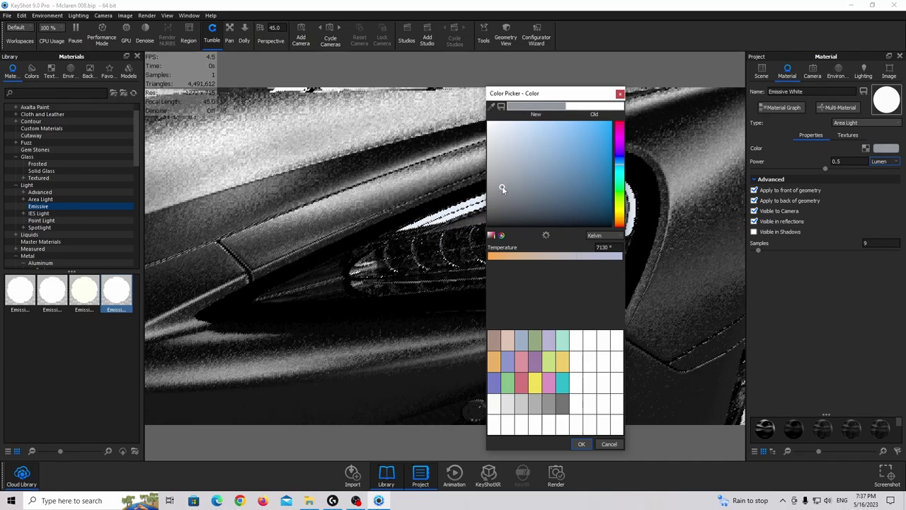
{"action": "left_click", "coordinate": [620, 168]}
{"action": "left_click", "coordinate": [580, 443]}
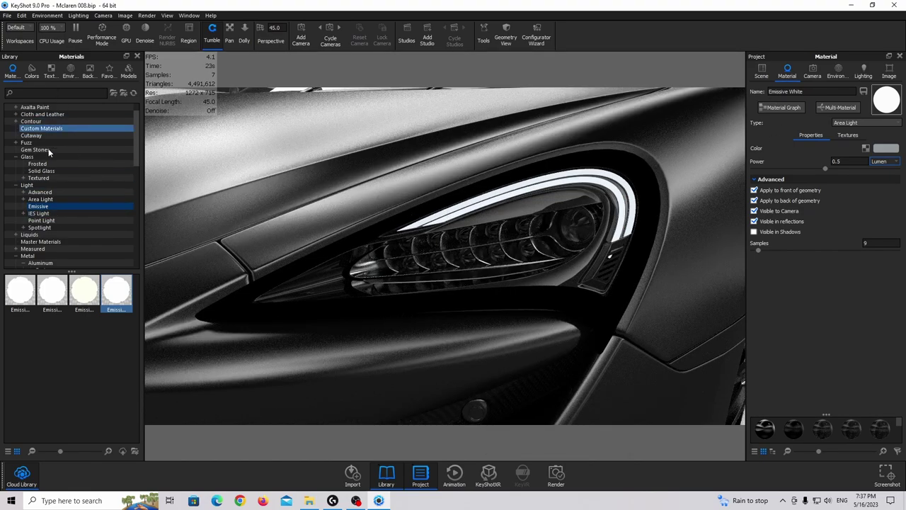
- Find the shiny paint materials and apply Paint Gloss Black to the headlight's surround as an unlinked material
{"action": "scroll", "coordinate": [49, 152], "scroll_direction": "down", "scroll_amount": 5}
{"action": "left_click", "coordinate": [41, 192]}
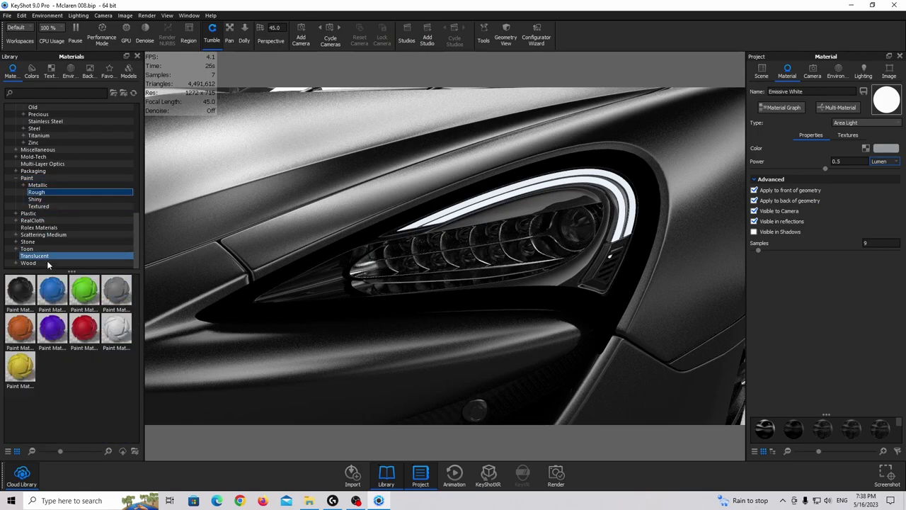
{"action": "mouse_move", "coordinate": [19, 292]}
{"action": "left_mouse_down"}
{"action": "mouse_move", "coordinate": [433, 304]}
{"action": "mouse_move", "coordinate": [621, 281]}
{"action": "mouse_move", "coordinate": [81, 307]}
{"action": "left_mouse_up"}
{"action": "left_click", "coordinate": [46, 199]}
{"action": "mouse_move", "coordinate": [20, 290]}
{"action": "left_mouse_down"}
{"action": "mouse_move", "coordinate": [599, 286]}
{"action": "mouse_move", "coordinate": [569, 305]}
{"action": "left_mouse_up"}
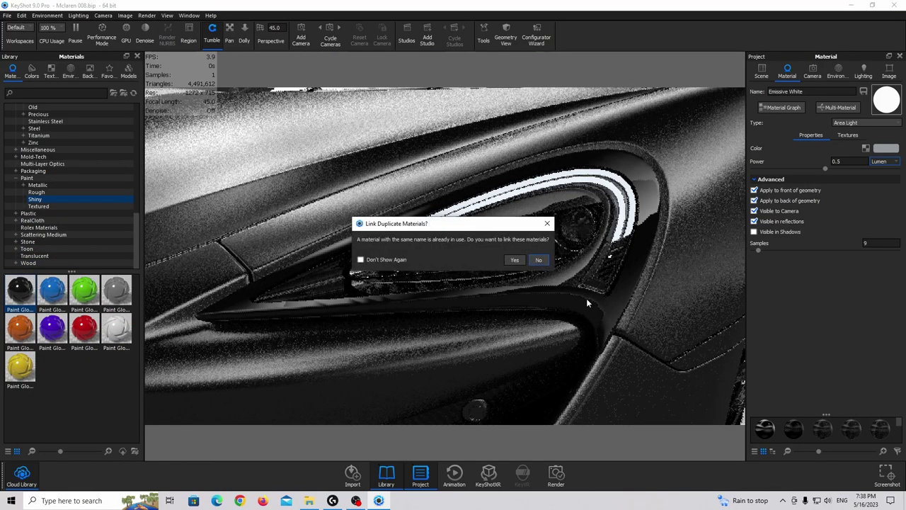
{"action": "left_click", "coordinate": [540, 259]}
- Set the gloss paint's color to black and its roughness to 0.025
{"action": "left_click", "coordinate": [884, 148]}
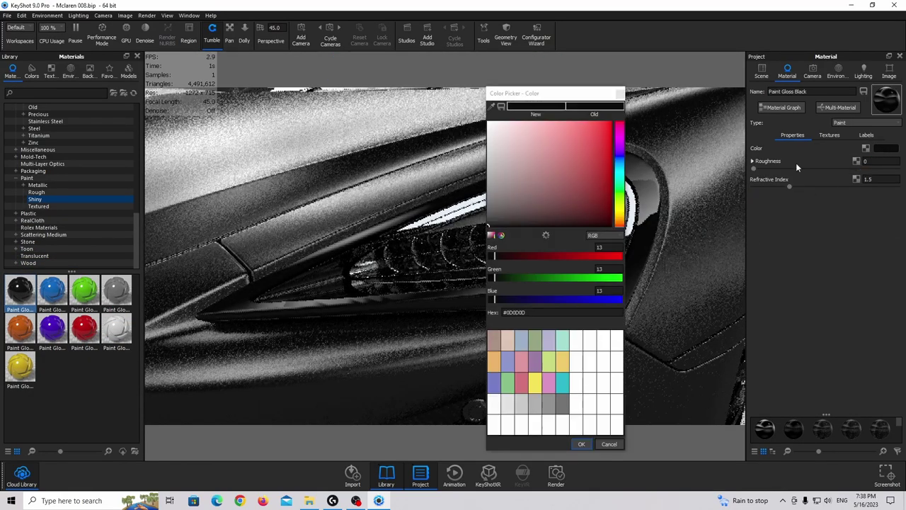
{"action": "left_click", "coordinate": [581, 443]}
{"action": "left_click", "coordinate": [870, 161]}
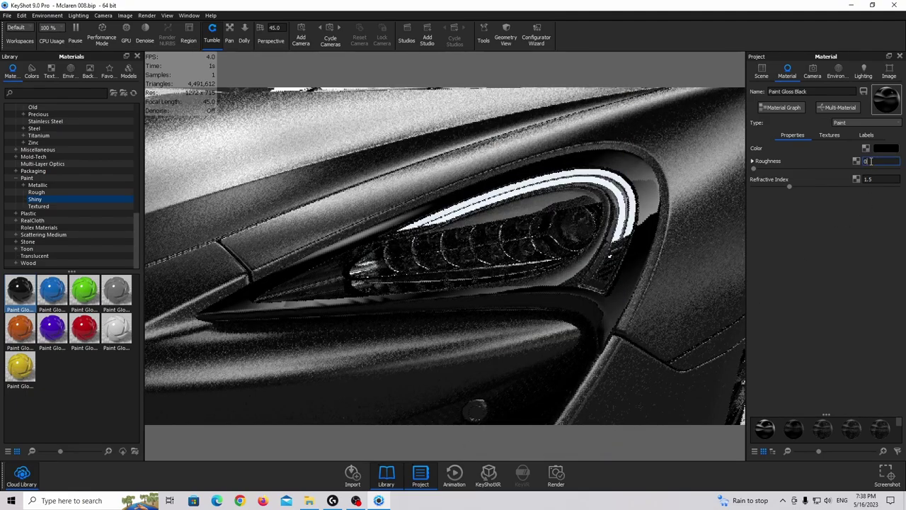
{"action": "type", "text": "0.025"}
{"action": "key", "text": "Return"}
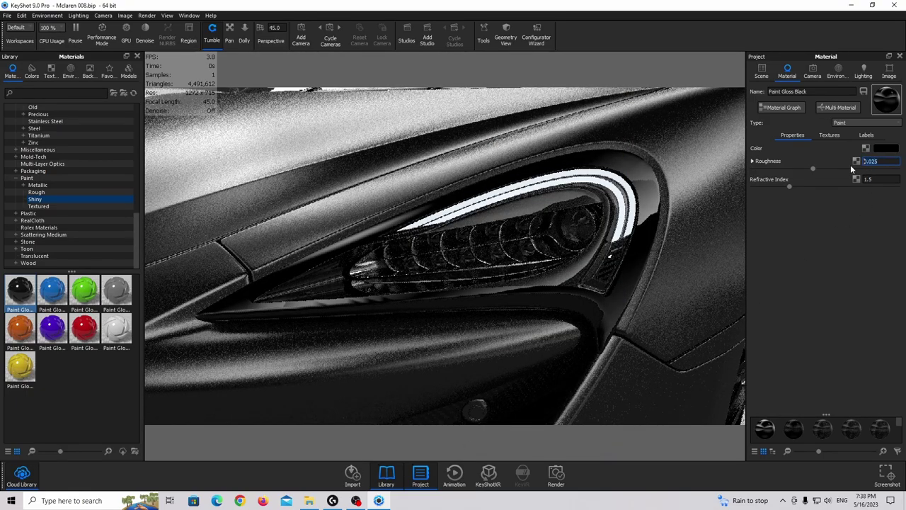
- Show all hidden parts again and bring the whole front of the car into view
{"action": "right_click", "coordinate": [559, 251]}
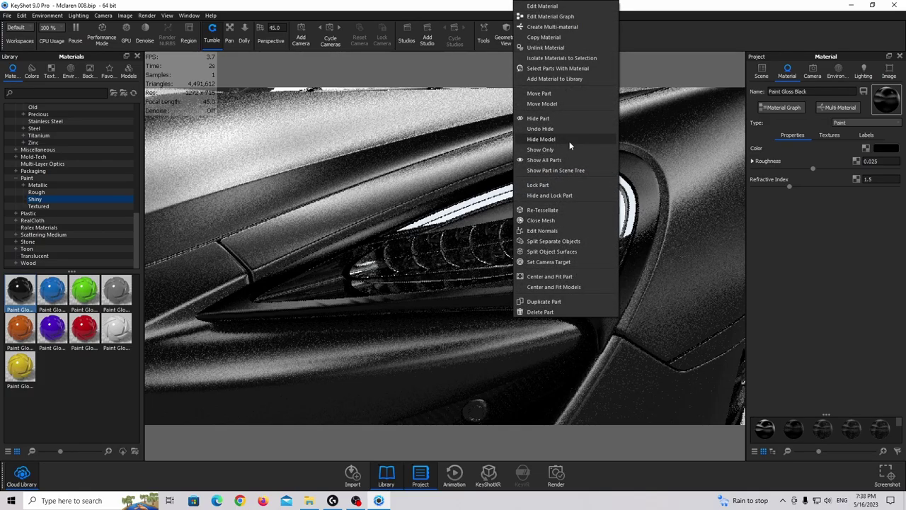
{"action": "left_click", "coordinate": [568, 160]}
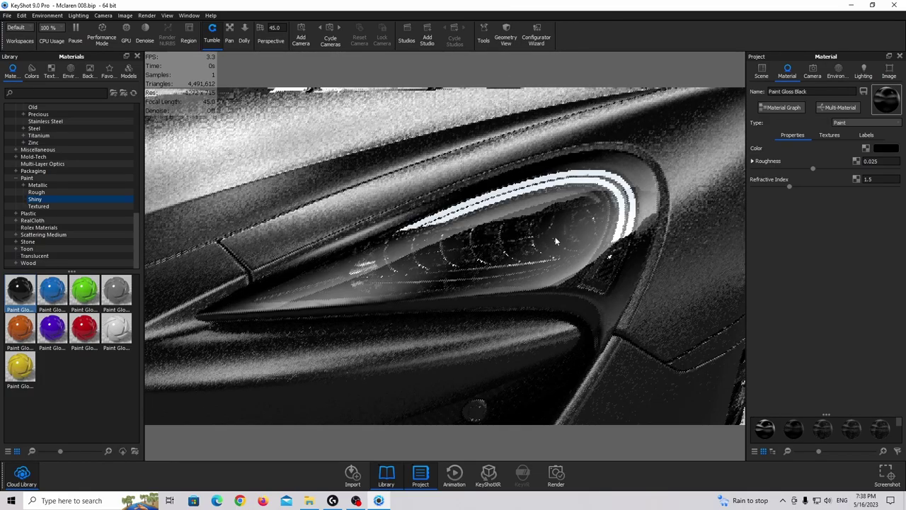
{"action": "scroll", "coordinate": [557, 240], "scroll_direction": "down", "scroll_amount": 3}
{"action": "left_click_drag", "start_coordinate": [556, 241], "coordinate": [655, 221]}
{"action": "scroll", "coordinate": [601, 236], "scroll_direction": "down", "scroll_amount": 4}
{"action": "scroll", "coordinate": [656, 221], "scroll_direction": "down", "scroll_amount": 2}
{"action": "middle_click_drag", "start_coordinate": [656, 222], "coordinate": [500, 187]}
{"action": "left_click_drag", "start_coordinate": [499, 187], "coordinate": [467, 185]}
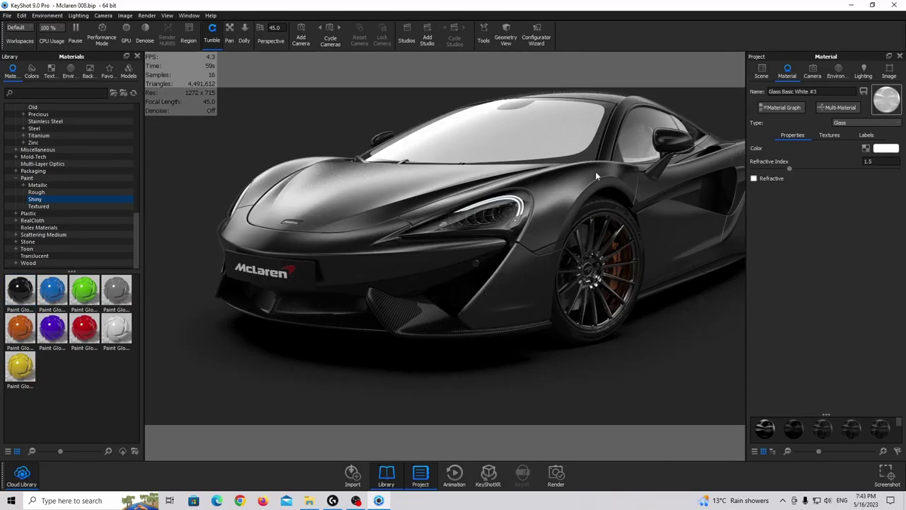
- Find the basic glass materials and apply Glass Basic White to the outer windshield, side-window and rear-window glass together
{"action": "left_click_drag", "start_coordinate": [595, 176], "coordinate": [401, 209]}
{"action": "left_click", "coordinate": [762, 74]}
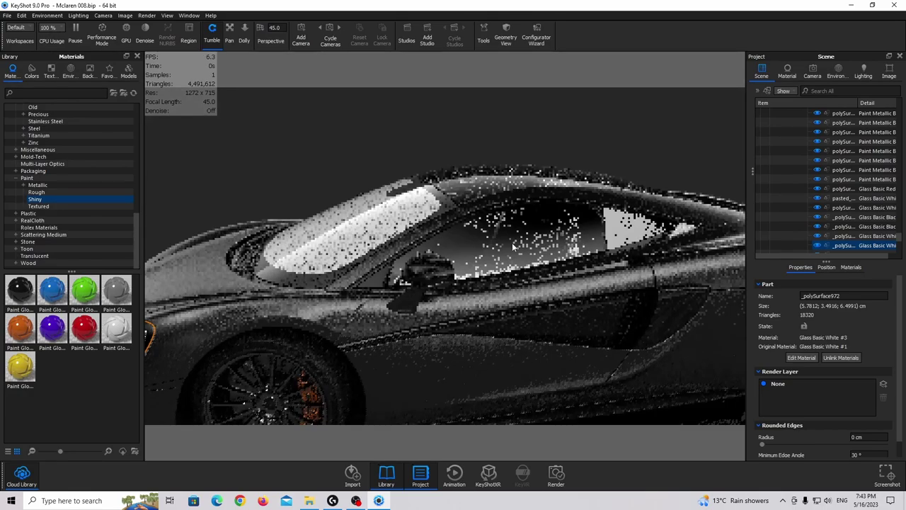
{"action": "left_click_drag", "start_coordinate": [325, 230], "coordinate": [374, 240]}
{"action": "left_click", "coordinate": [370, 236]}
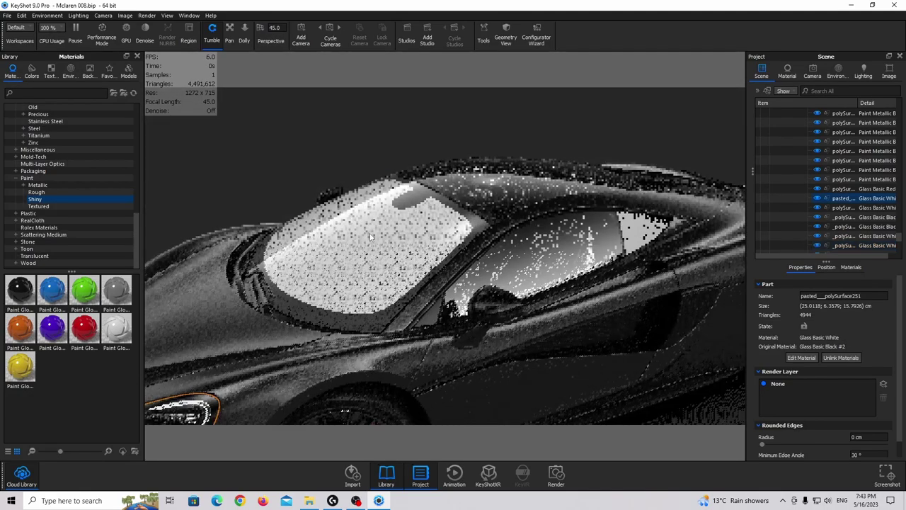
{"action": "left_click", "coordinate": [566, 264], "text": "ctrl"}
{"action": "left_click_drag", "start_coordinate": [607, 296], "coordinate": [212, 301]}
{"action": "left_click", "coordinate": [536, 246]}
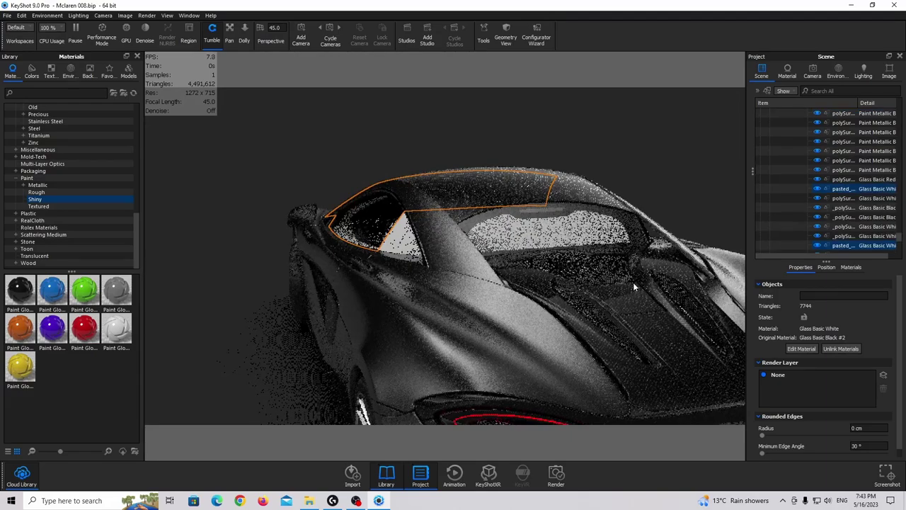
{"action": "left_click_drag", "start_coordinate": [633, 282], "coordinate": [253, 178]}
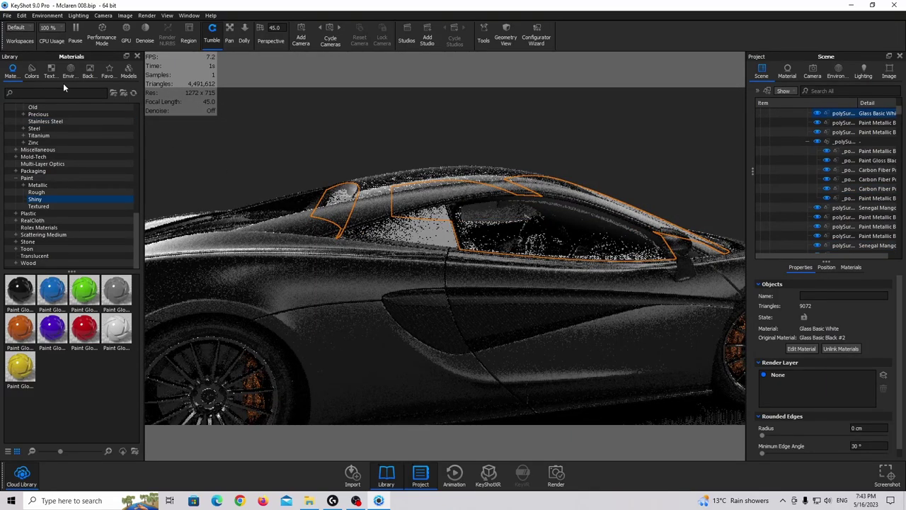
{"action": "type", "text": "glass bas"}
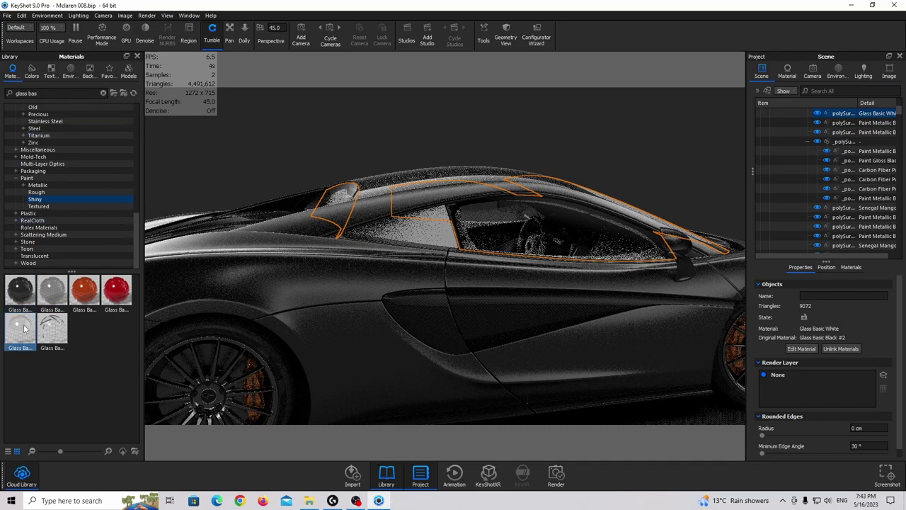
{"action": "left_click_drag", "start_coordinate": [23, 327], "coordinate": [842, 124]}
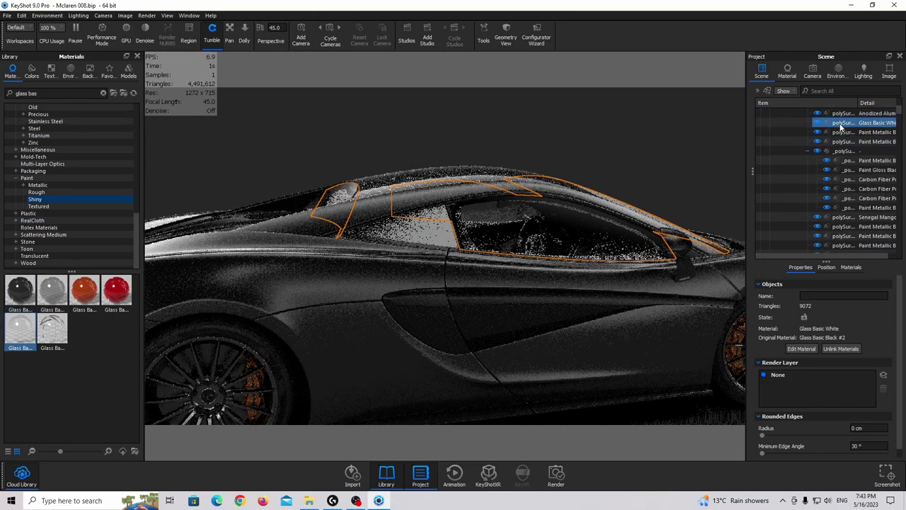
- Set the refractive index of the outer window glass to 1.25
{"action": "left_click_drag", "start_coordinate": [543, 226], "coordinate": [405, 249]}
{"action": "double_click", "coordinate": [495, 264]}
{"action": "left_click", "coordinate": [867, 162]}
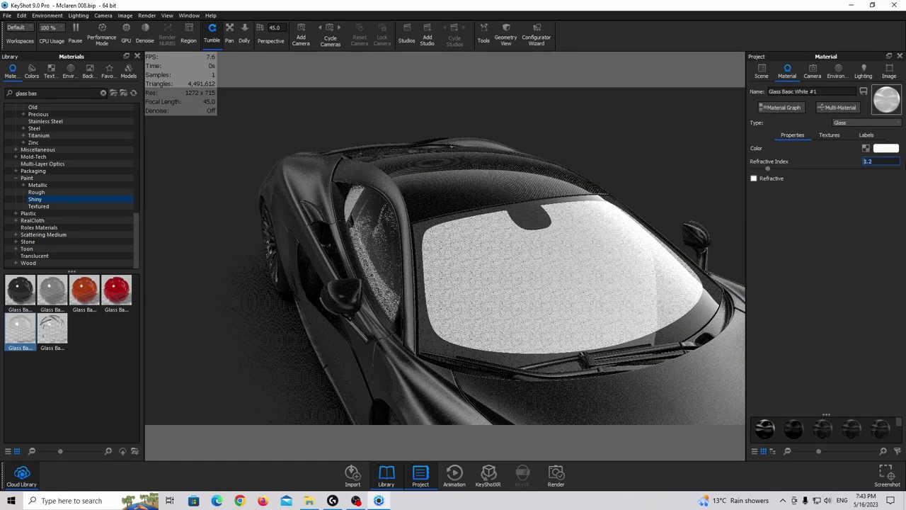
{"action": "key", "text": "BackSpace"}
{"action": "key", "text": "BackSpace"}
{"action": "type", "text": ".3"}
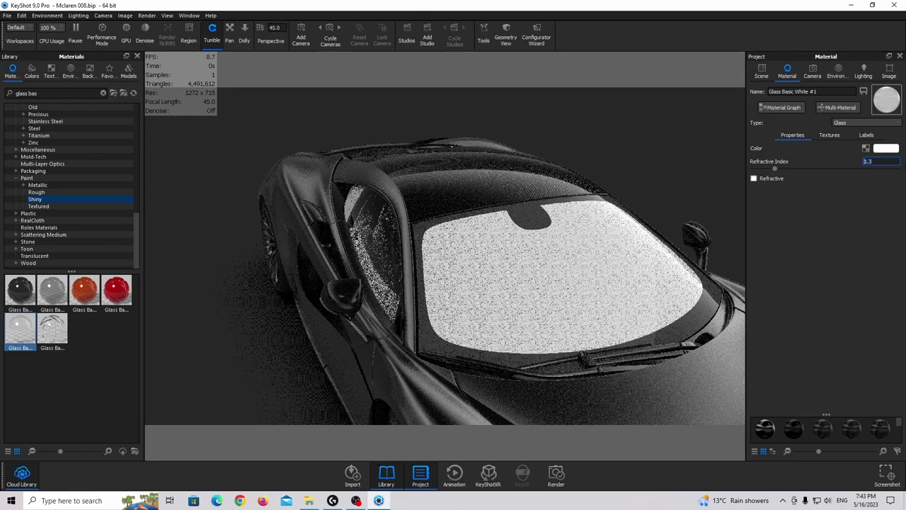
{"action": "key", "text": "BackSpace"}
{"action": "key", "text": "BackSpace"}
{"action": "type", "text": ".25"}
{"action": "key", "text": "Return"}
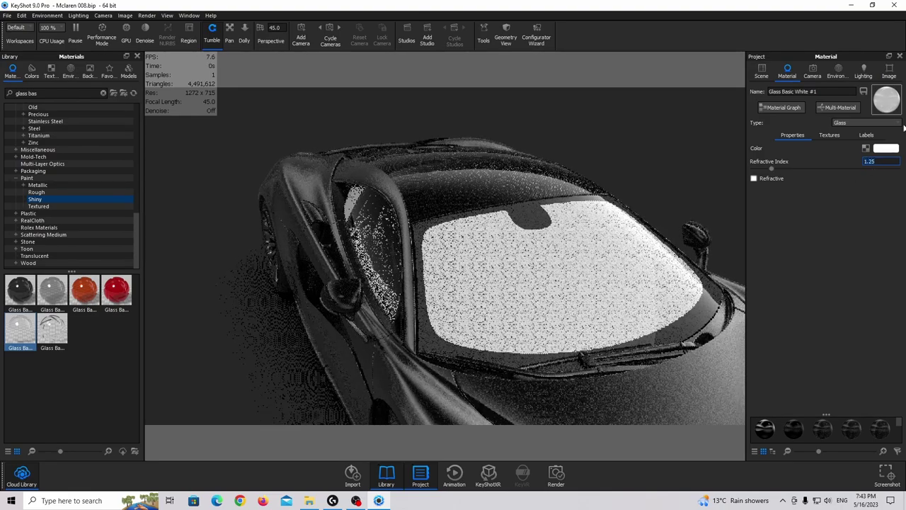
- Select the outer windshield, side-window and rear-window glass and hide these parts
{"action": "left_click", "coordinate": [762, 76]}
{"action": "left_click_drag", "start_coordinate": [532, 389], "coordinate": [355, 237]}
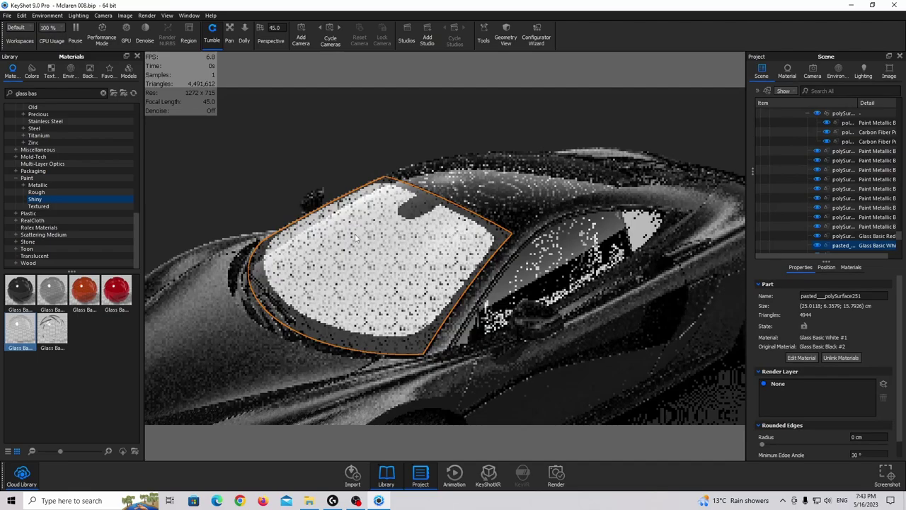
{"action": "left_click", "coordinate": [542, 252]}
{"action": "left_click", "coordinate": [458, 248], "text": "ctrl"}
{"action": "left_click_drag", "start_coordinate": [613, 252], "coordinate": [152, 245]}
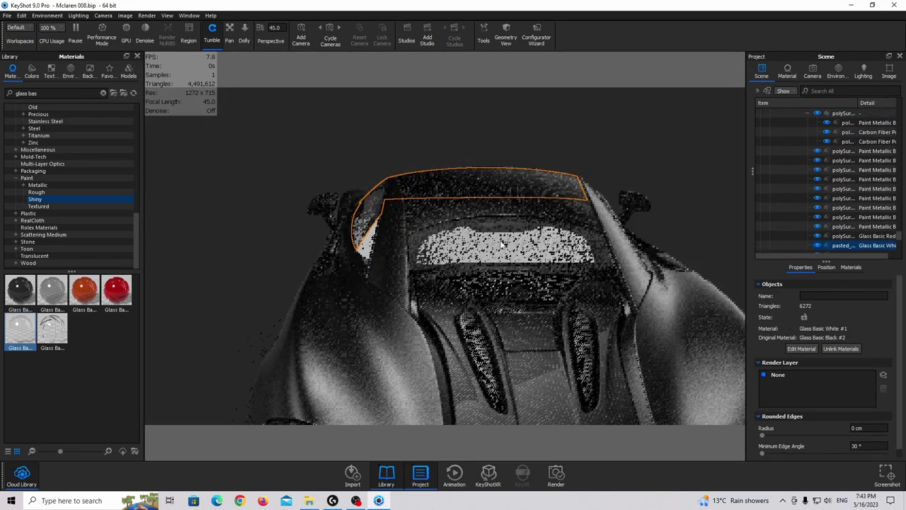
{"action": "left_click", "coordinate": [531, 260], "text": "ctrl"}
{"action": "left_click_drag", "start_coordinate": [531, 259], "coordinate": [212, 245]}
{"action": "left_click", "coordinate": [508, 238], "text": "ctrl"}
{"action": "right_click", "coordinate": [508, 239]}
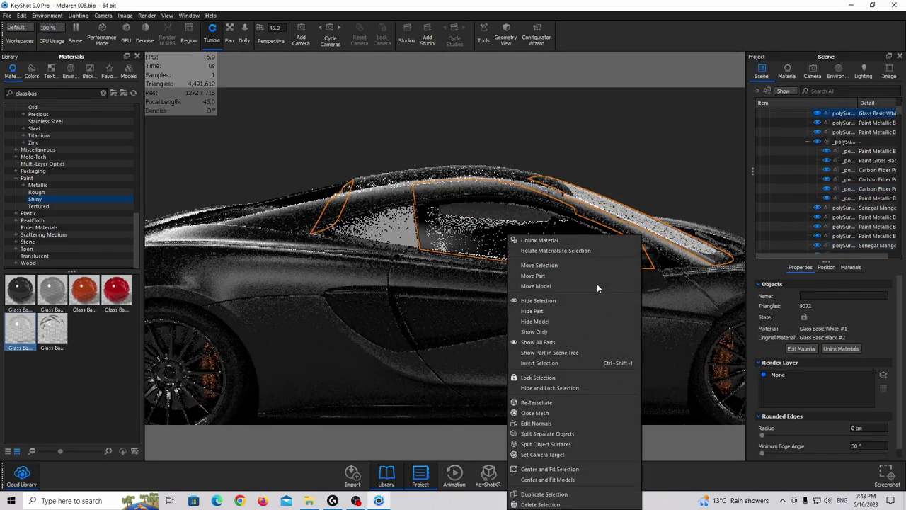
{"action": "left_click", "coordinate": [560, 310]}
- Apply Glass Basic White to the inner windshield and rear-window panes, and hide both panes
{"action": "left_click_drag", "start_coordinate": [438, 264], "coordinate": [429, 222]}
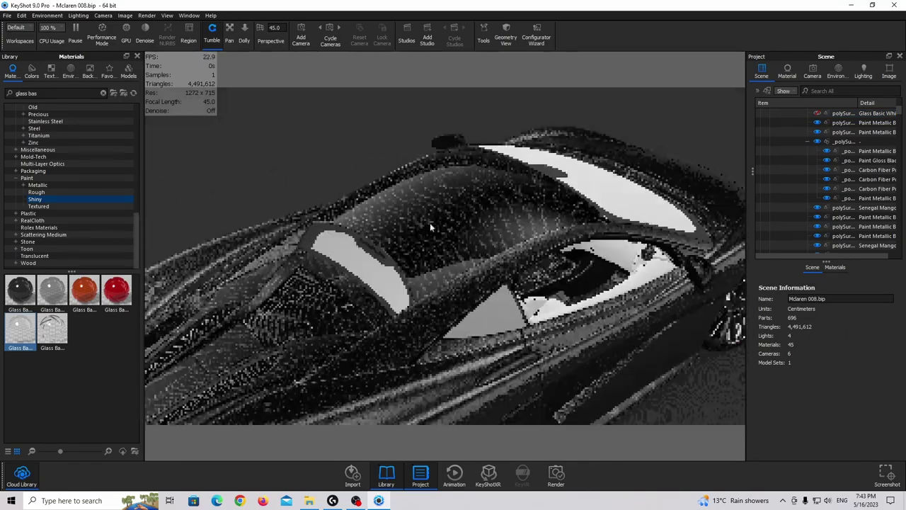
{"action": "left_click", "coordinate": [366, 254]}
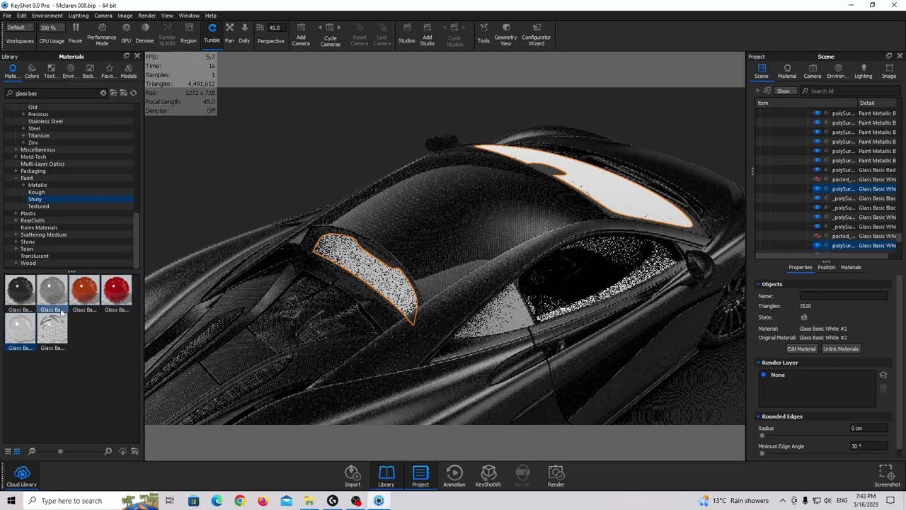
{"action": "left_click_drag", "start_coordinate": [20, 327], "coordinate": [830, 190]}
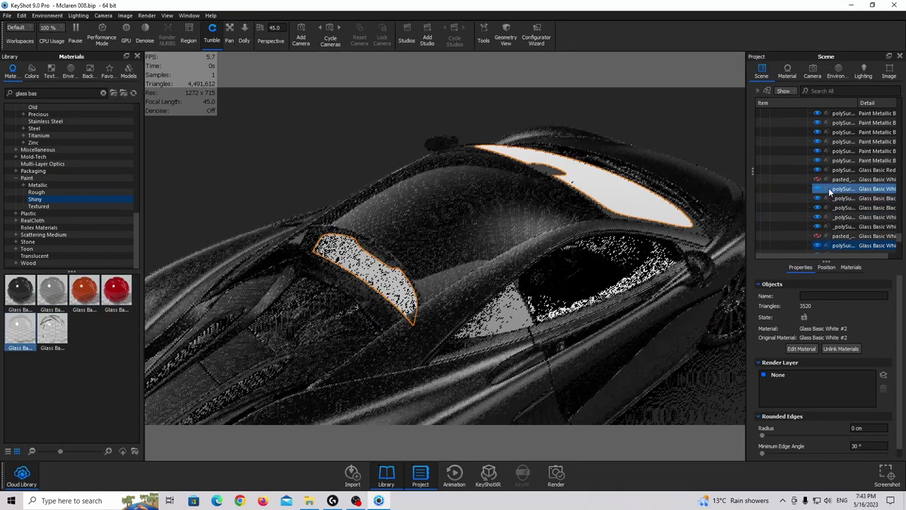
{"action": "right_click", "coordinate": [634, 191]}
{"action": "left_click", "coordinate": [663, 252]}
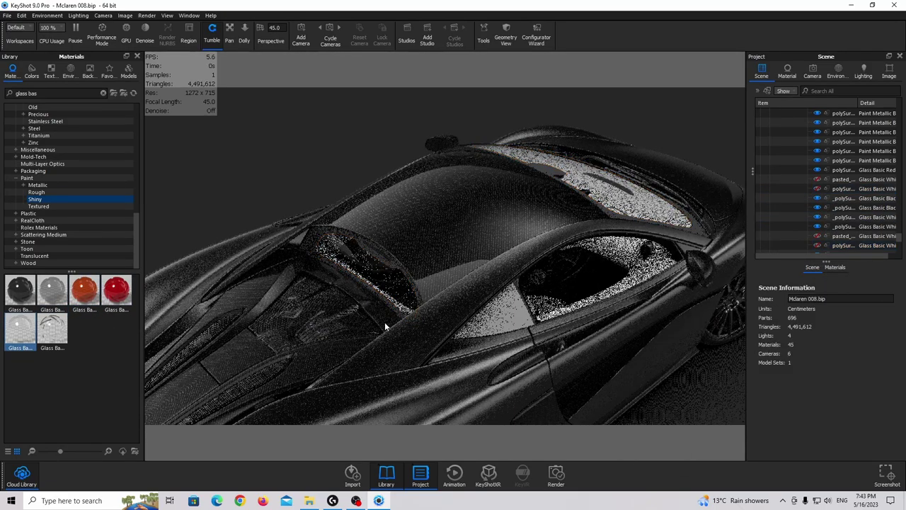
- Apply Glass Basic Black to the dark border around the windshield without linking it to the existing material
{"action": "left_click_drag", "start_coordinate": [386, 325], "coordinate": [420, 222]}
{"action": "left_click", "coordinate": [421, 230]}
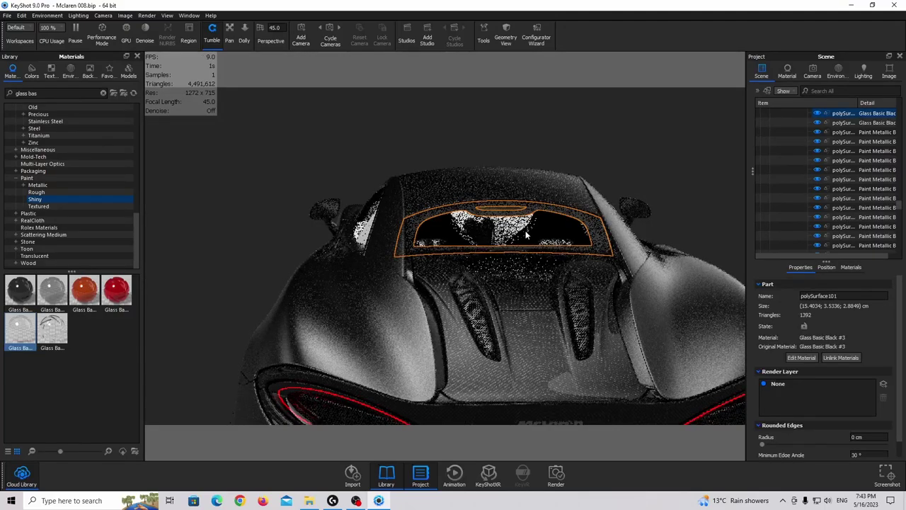
{"action": "left_click_drag", "start_coordinate": [525, 230], "coordinate": [440, 230]}
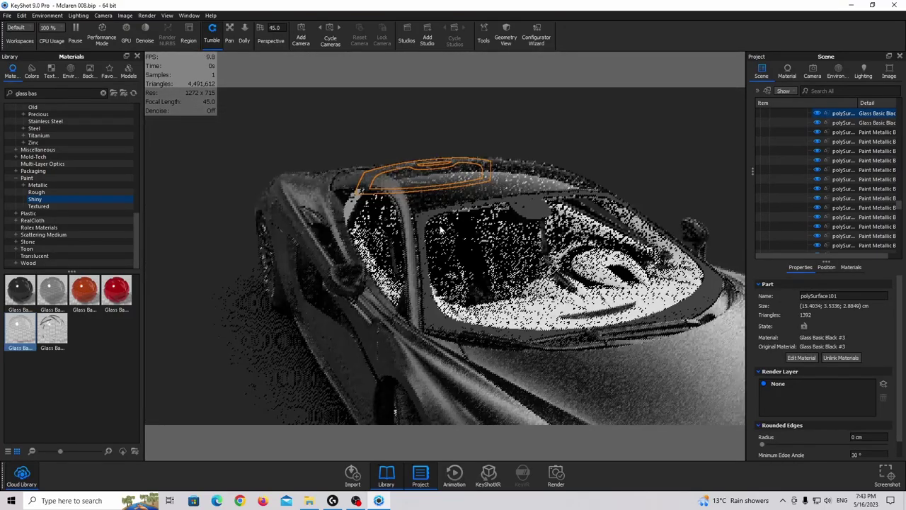
{"action": "left_click", "coordinate": [422, 215], "text": "shift"}
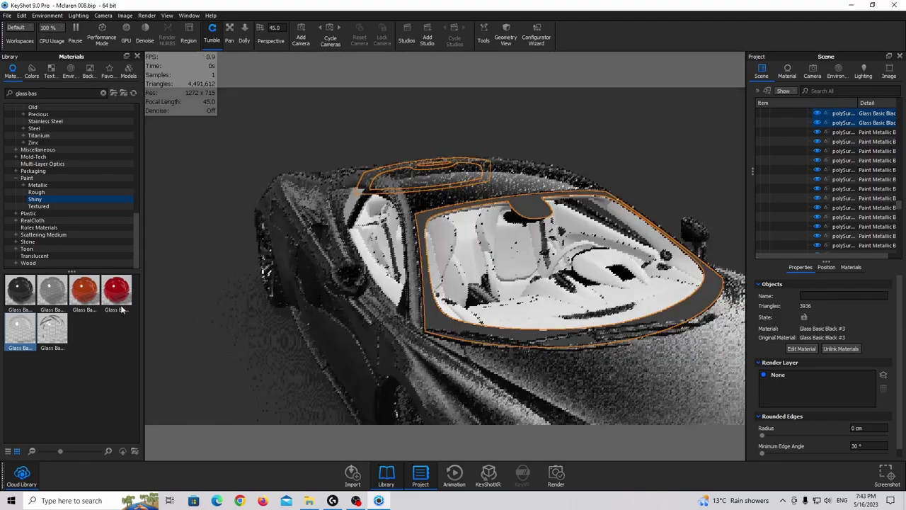
{"action": "left_click", "coordinate": [19, 291]}
{"action": "left_click", "coordinate": [233, 297]}
{"action": "left_click_drag", "start_coordinate": [19, 291], "coordinate": [454, 209]}
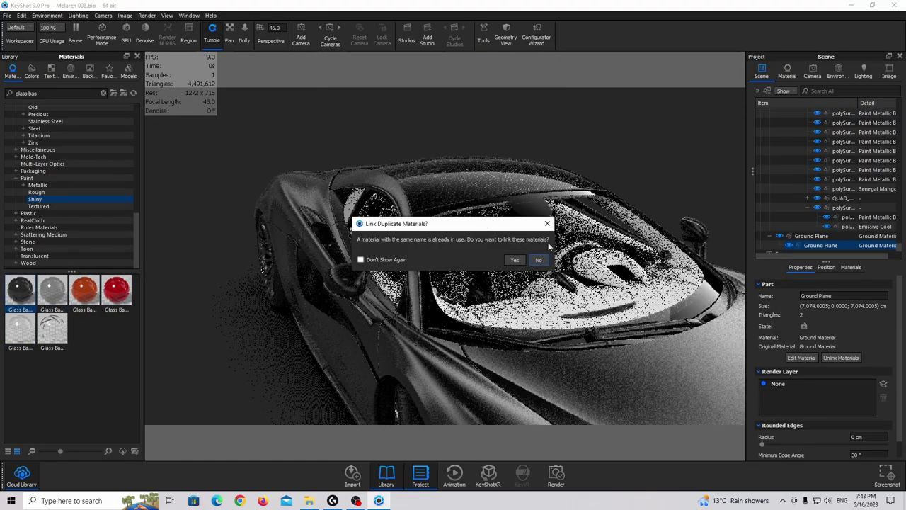
{"action": "left_click", "coordinate": [537, 260]}
- Darken the windshield border glass's color to grey #484848
{"action": "double_click", "coordinate": [420, 223]}
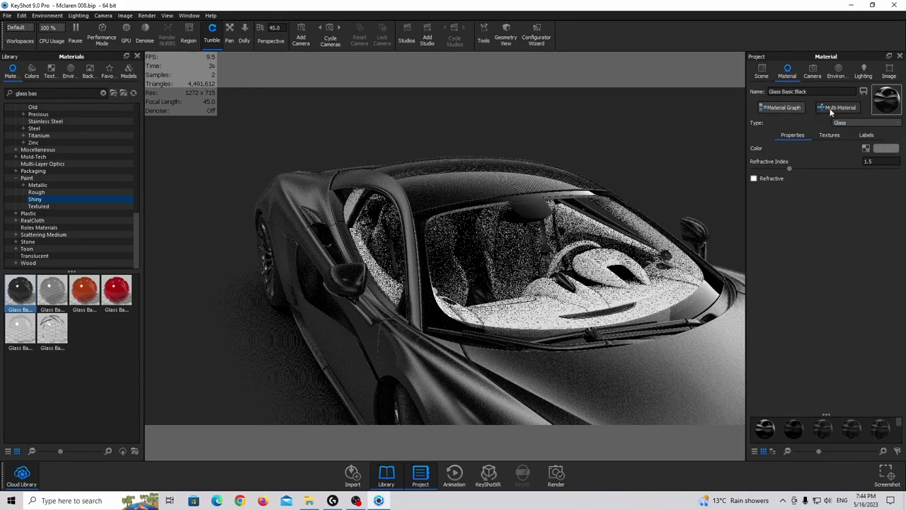
{"action": "left_click", "coordinate": [885, 148]}
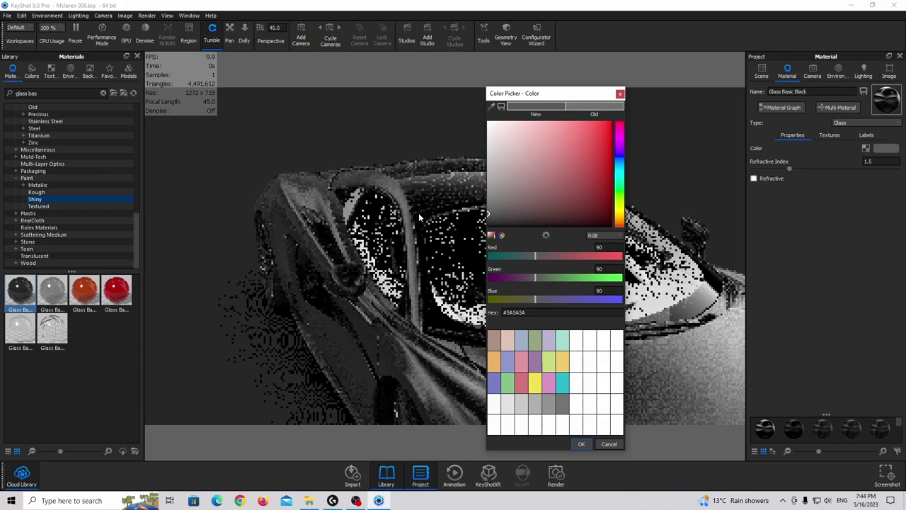
{"action": "left_click_drag", "start_coordinate": [419, 218], "coordinate": [413, 222]}
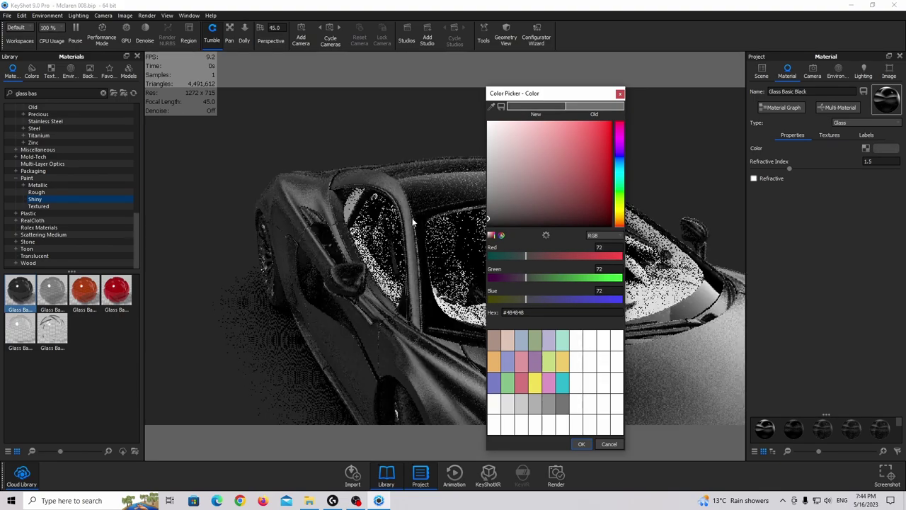
{"action": "left_click", "coordinate": [581, 443]}
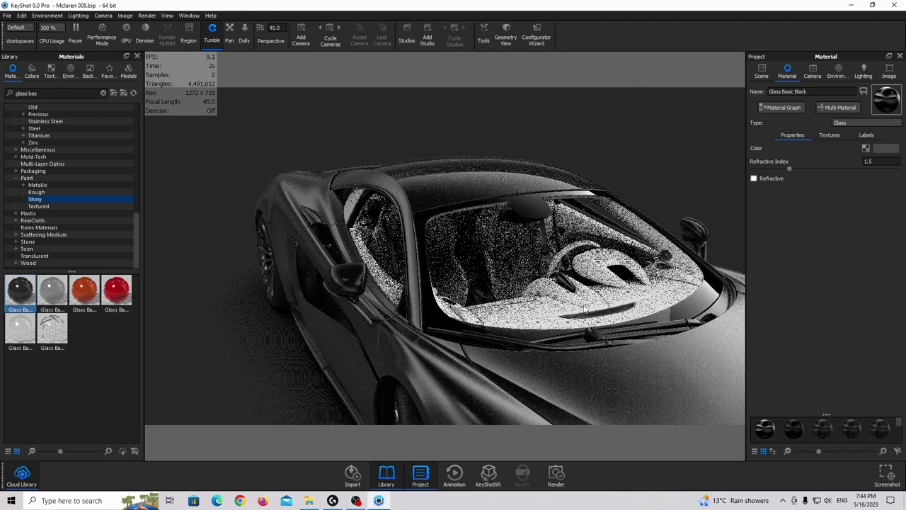
- Select the rear quarter windows on both sides of the car and apply Glass Basic White to them
{"action": "left_click_drag", "start_coordinate": [601, 305], "coordinate": [430, 283]}
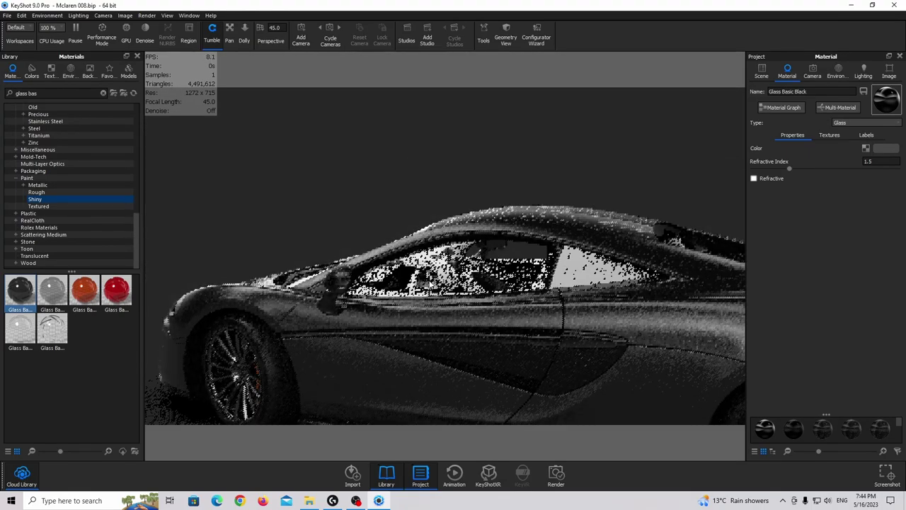
{"action": "left_click", "coordinate": [763, 72]}
{"action": "left_click", "coordinate": [614, 259]}
{"action": "left_click_drag", "start_coordinate": [614, 259], "coordinate": [247, 256]}
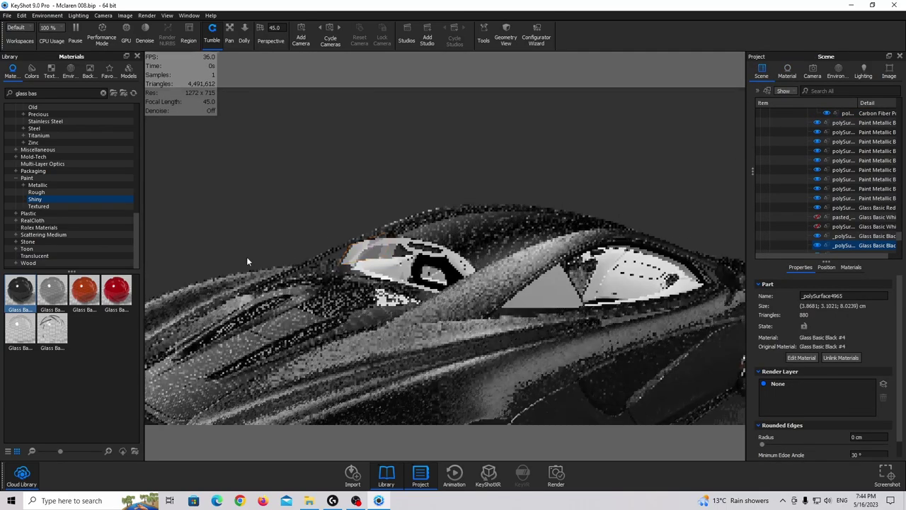
{"action": "left_click", "coordinate": [532, 286], "text": "ctrl"}
{"action": "left_click_drag", "start_coordinate": [532, 286], "coordinate": [842, 276]}
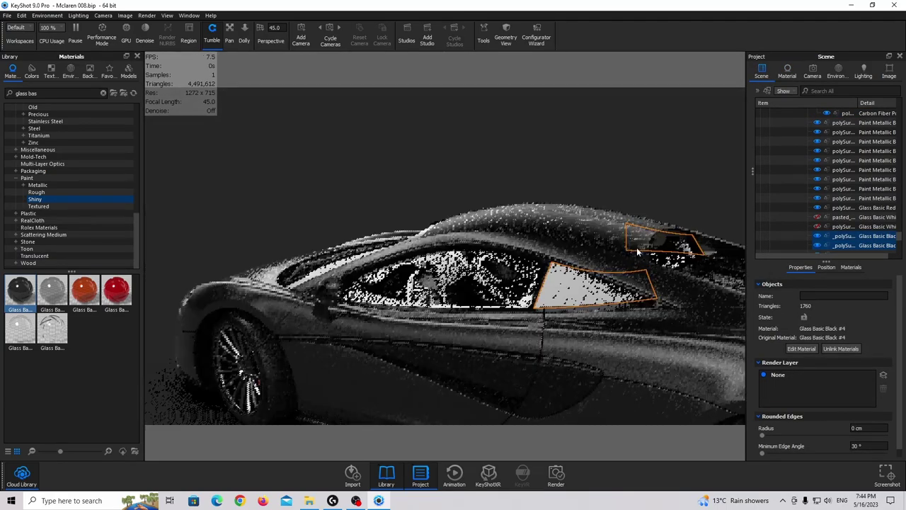
{"action": "mouse_move", "coordinate": [636, 247]}
{"action": "left_mouse_down"}
{"action": "mouse_move", "coordinate": [446, 217]}
{"action": "mouse_move", "coordinate": [301, 231]}
{"action": "mouse_move", "coordinate": [504, 253]}
{"action": "mouse_move", "coordinate": [623, 244]}
{"action": "left_mouse_up"}
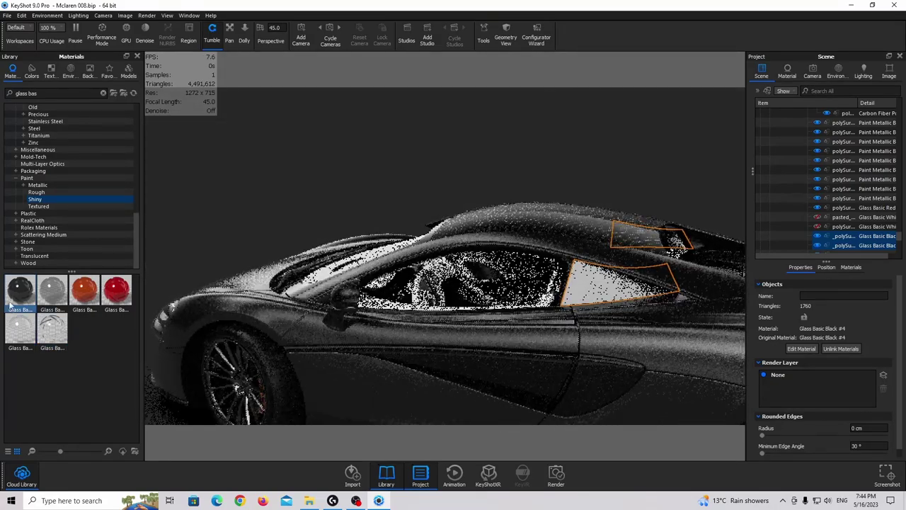
{"action": "left_click_drag", "start_coordinate": [23, 322], "coordinate": [846, 235]}
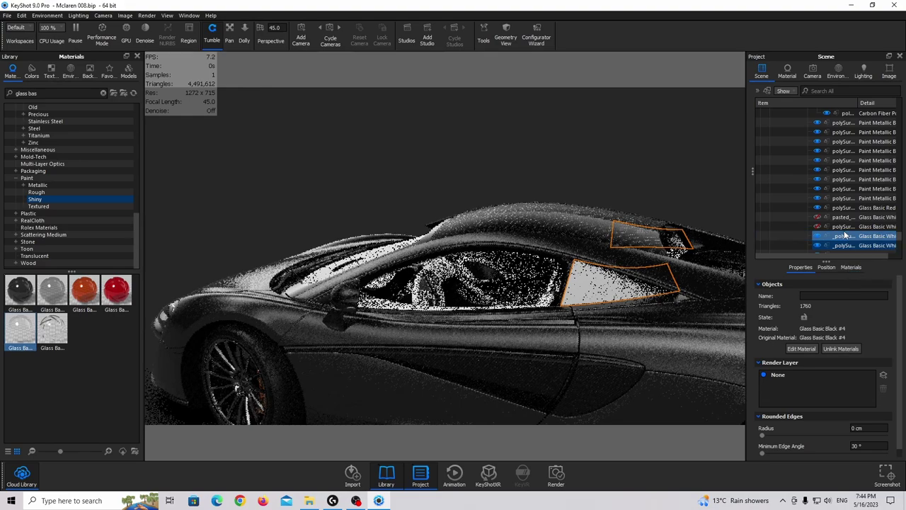
- Darken the rear quarter windows' glass color from white to a light grey
{"action": "double_click", "coordinate": [592, 278]}
{"action": "left_click_drag", "start_coordinate": [592, 278], "coordinate": [467, 248]}
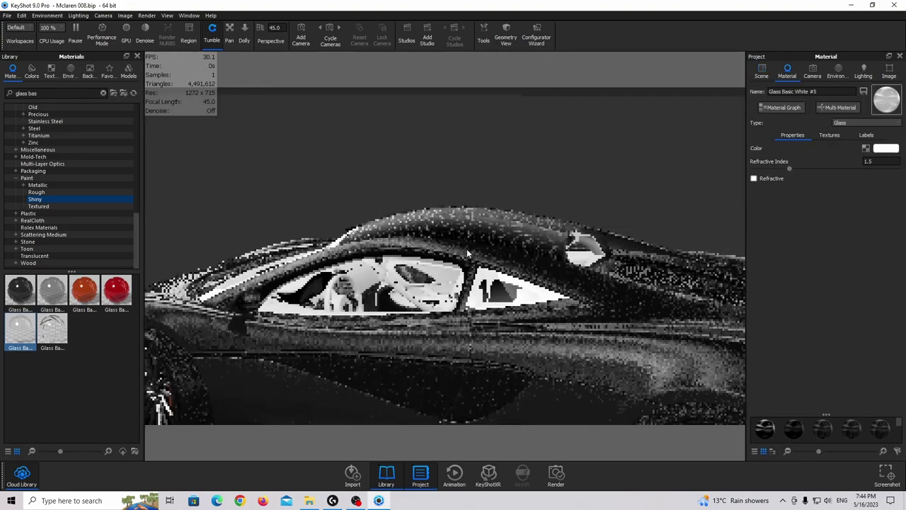
{"action": "left_click", "coordinate": [885, 148]}
{"action": "mouse_move", "coordinate": [516, 167]}
{"action": "left_mouse_down"}
{"action": "mouse_move", "coordinate": [392, 168]}
{"action": "mouse_move", "coordinate": [384, 156]}
{"action": "left_mouse_up"}
{"action": "left_click", "coordinate": [581, 444]}
{"action": "left_click_drag", "start_coordinate": [562, 425], "coordinate": [485, 314]}
{"action": "left_click_drag", "start_coordinate": [541, 265], "coordinate": [439, 241]}
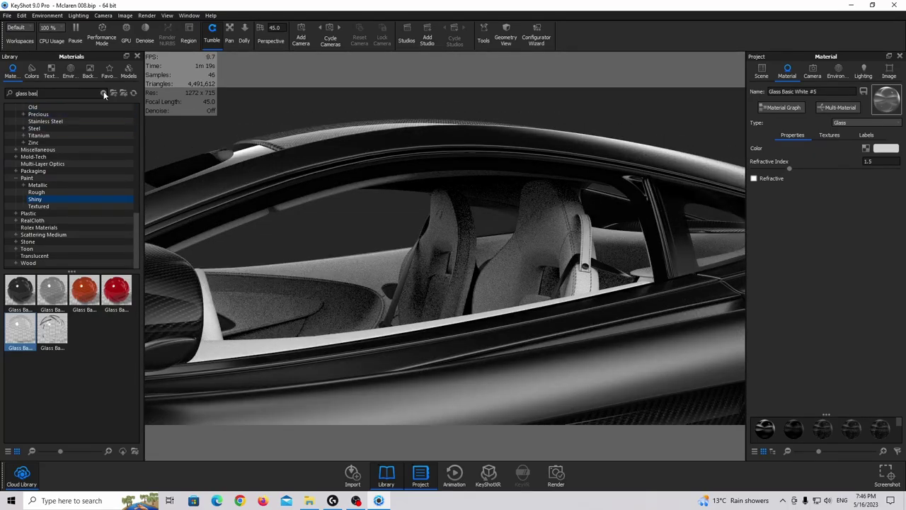
- Find Rubber in the material library and apply it to the side window frame trim without linking it to the existing material
{"action": "left_click", "coordinate": [104, 94]}
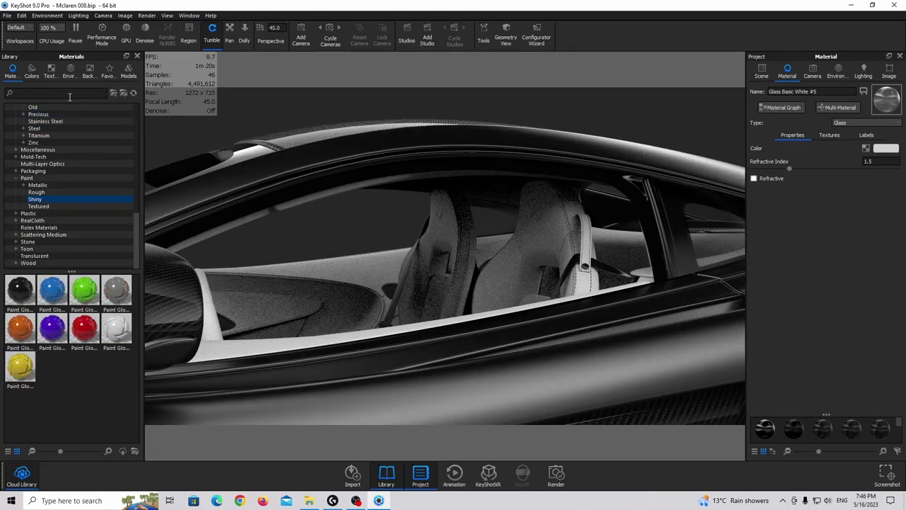
{"action": "left_click", "coordinate": [66, 92]}
{"action": "type", "text": "rubber"}
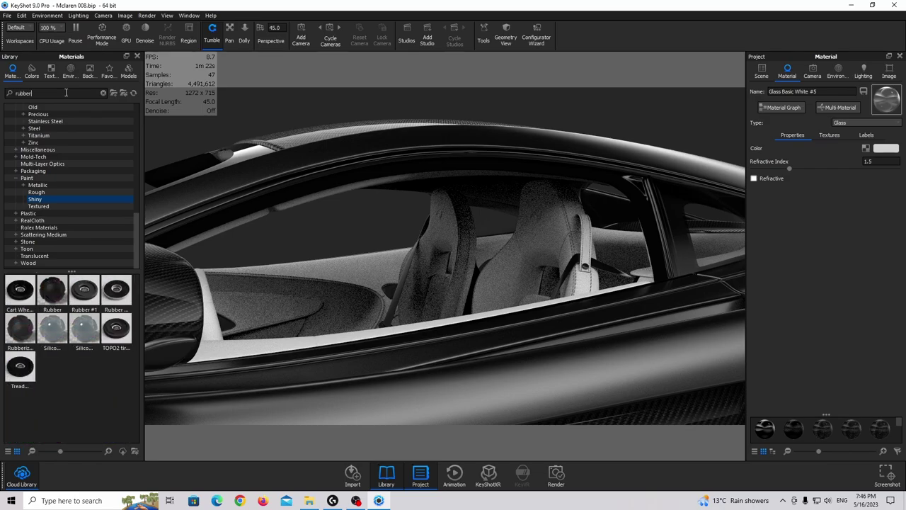
{"action": "left_click_drag", "start_coordinate": [59, 300], "coordinate": [635, 198]}
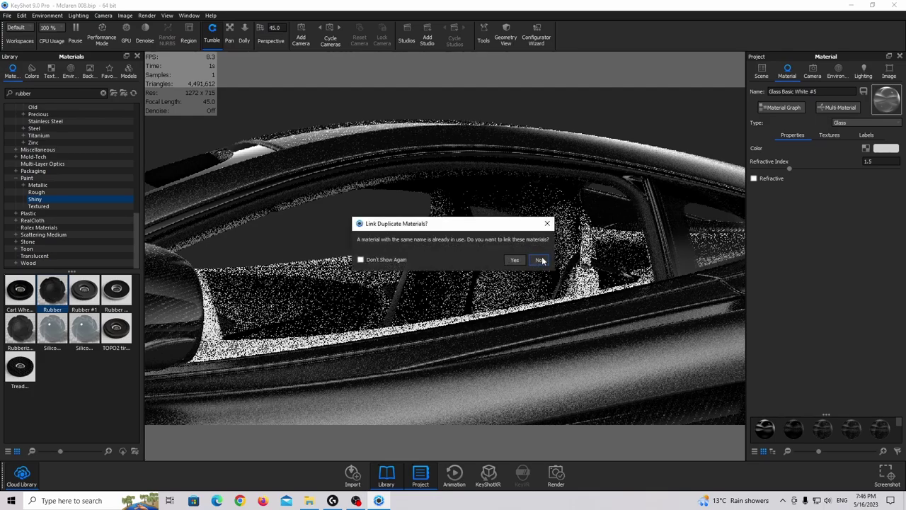
{"action": "key", "text": "Return"}
- Keep the window trim rubber's diffuse color and set its specular color to light grey #D1D1D1
{"action": "left_click", "coordinate": [890, 149]}
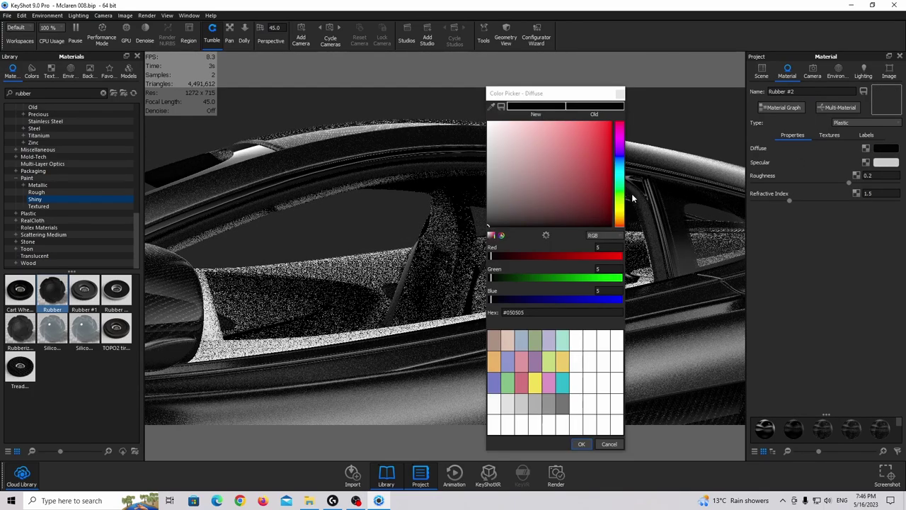
{"action": "left_click", "coordinate": [581, 444]}
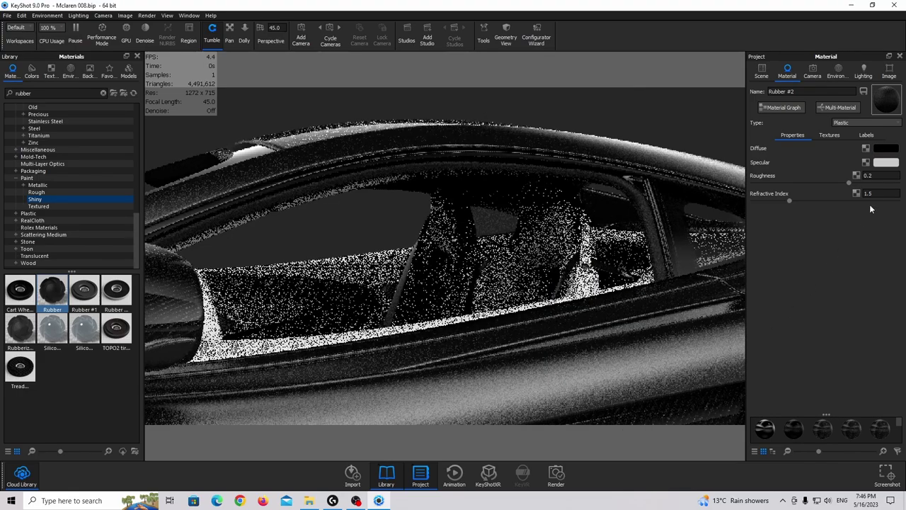
{"action": "left_click", "coordinate": [885, 163]}
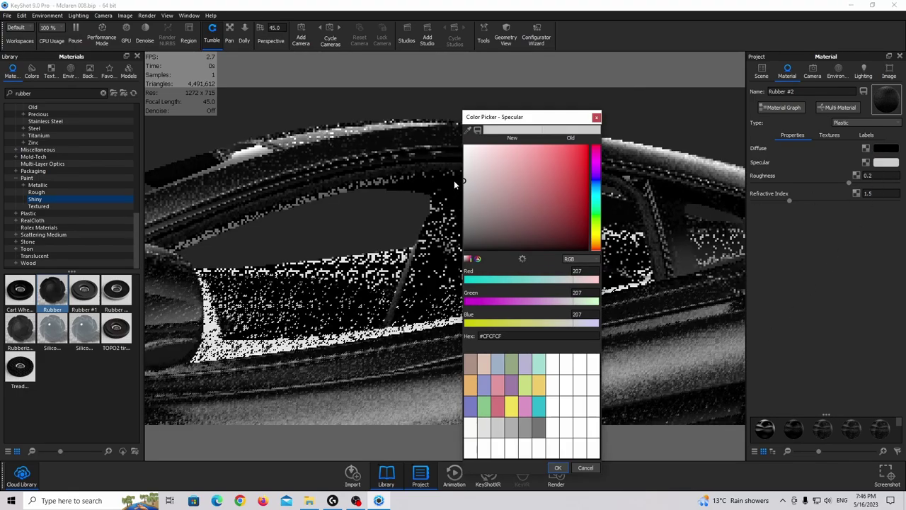
{"action": "left_click_drag", "start_coordinate": [454, 186], "coordinate": [459, 183]}
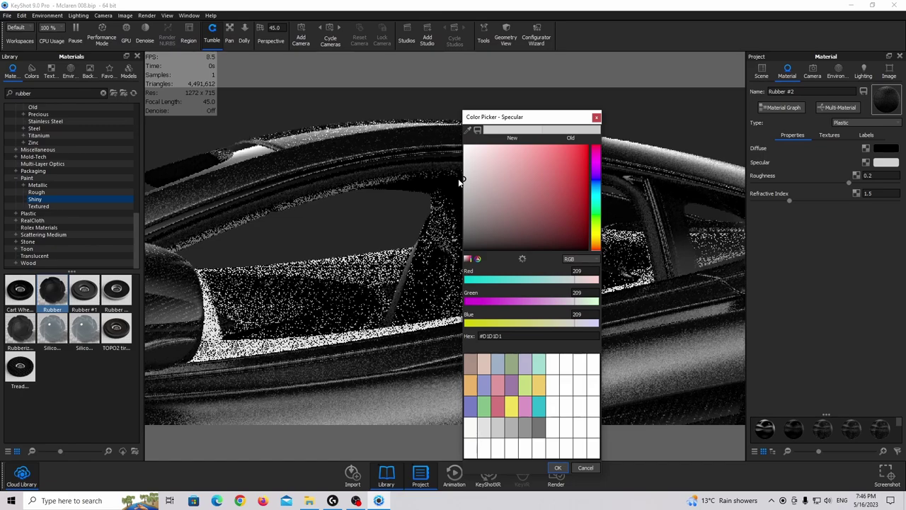
{"action": "left_click", "coordinate": [557, 467]}
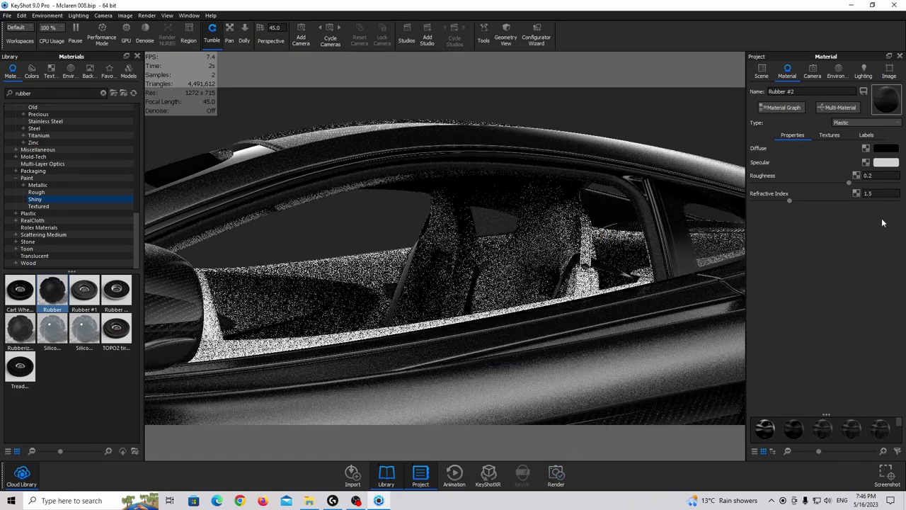
- Set the window trim rubber's roughness to 0.1 and check its bump texture settings
{"action": "left_click", "coordinate": [867, 176]}
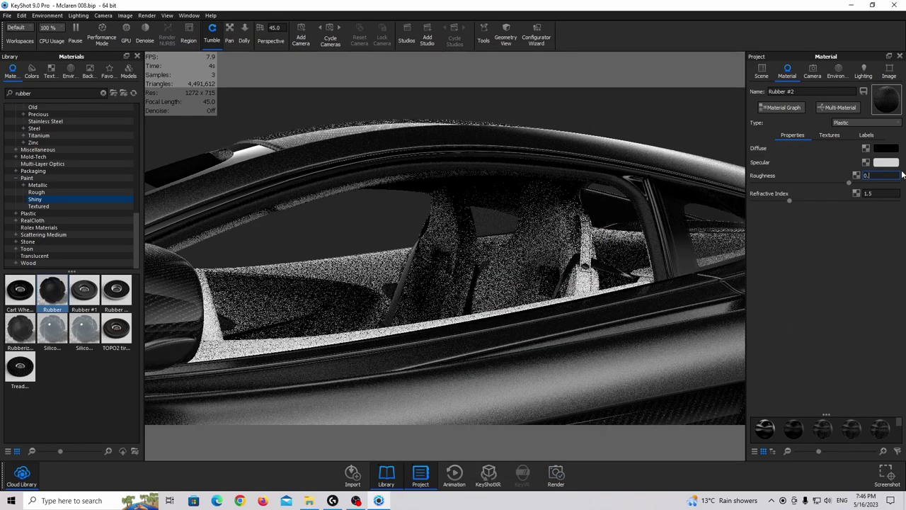
{"action": "key", "text": "Return"}
{"action": "type", "text": "0"}
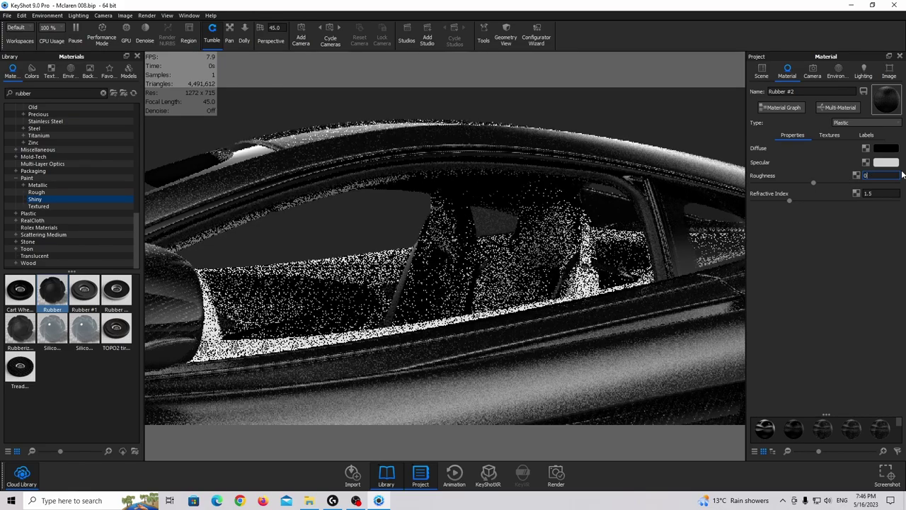
{"action": "type", "text": ".0"}
{"action": "key", "text": "BackSpace"}
{"action": "key", "text": "BackSpace"}
{"action": "key", "text": "BackSpace"}
{"action": "type", "text": "0.1"}
{"action": "key", "text": "Return"}
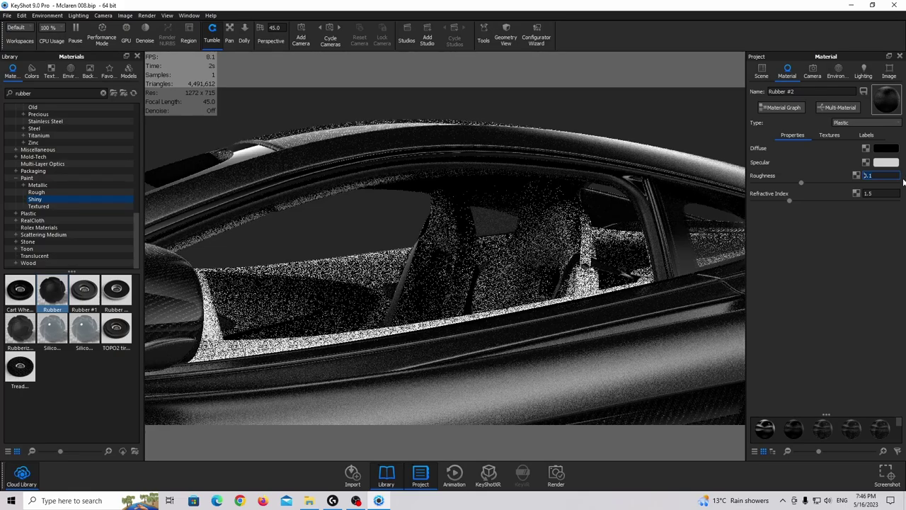
{"action": "left_click", "coordinate": [828, 135]}
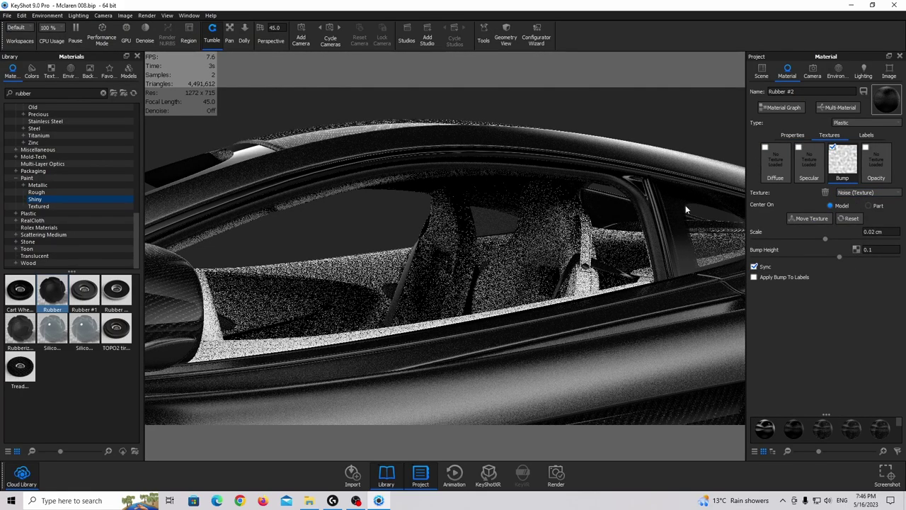
- Select the gloss black and rubber window frame parts together and link their materials as Rubber #2
{"action": "left_click", "coordinate": [761, 70]}
{"action": "left_click", "coordinate": [609, 179]}
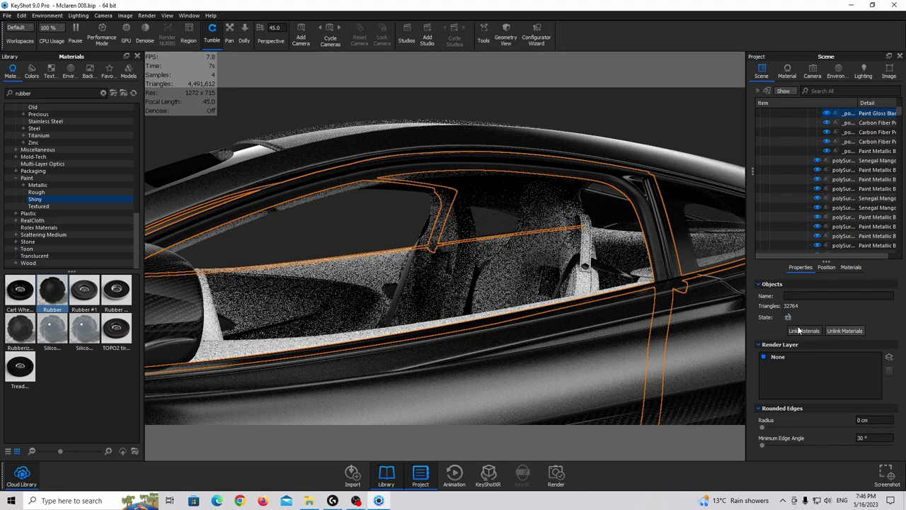
{"action": "left_click", "coordinate": [801, 331]}
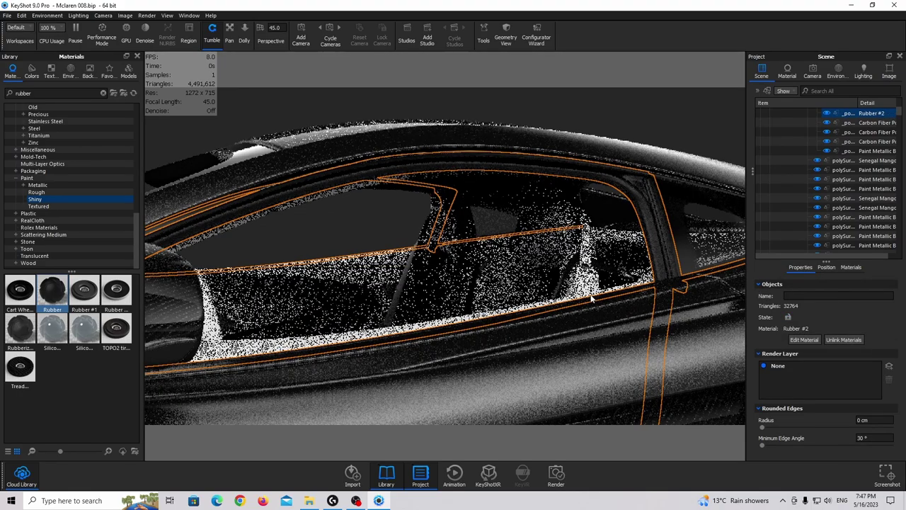
- Find the Senegal Mango leather in the material library and apply it to the white dashboard and door trim in the cabin
{"action": "left_click_drag", "start_coordinate": [595, 300], "coordinate": [318, 212]}
{"action": "left_click_drag", "start_coordinate": [489, 197], "coordinate": [545, 225]}
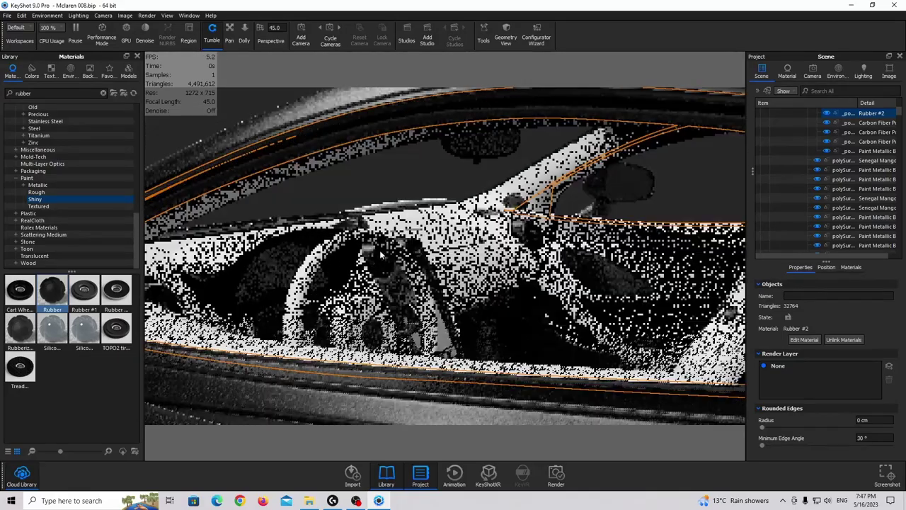
{"action": "left_click_drag", "start_coordinate": [400, 266], "coordinate": [409, 247]}
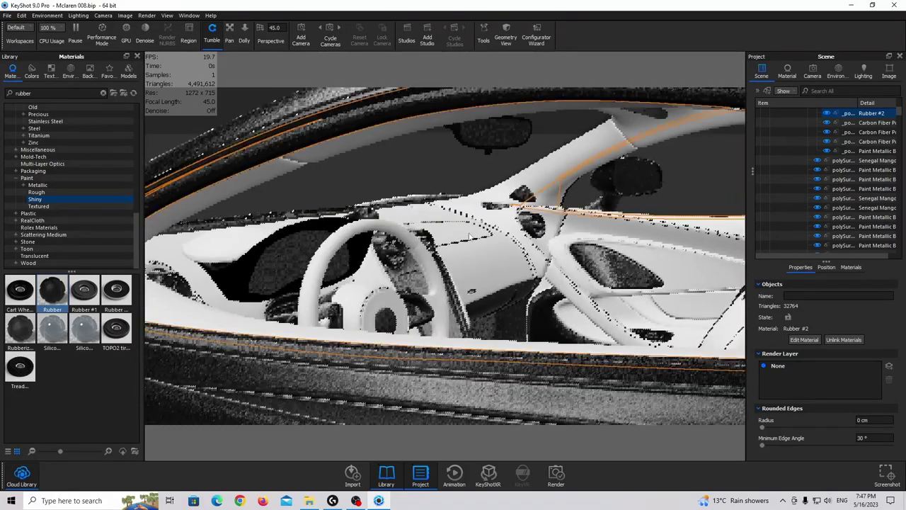
{"action": "left_click", "coordinate": [103, 93]}
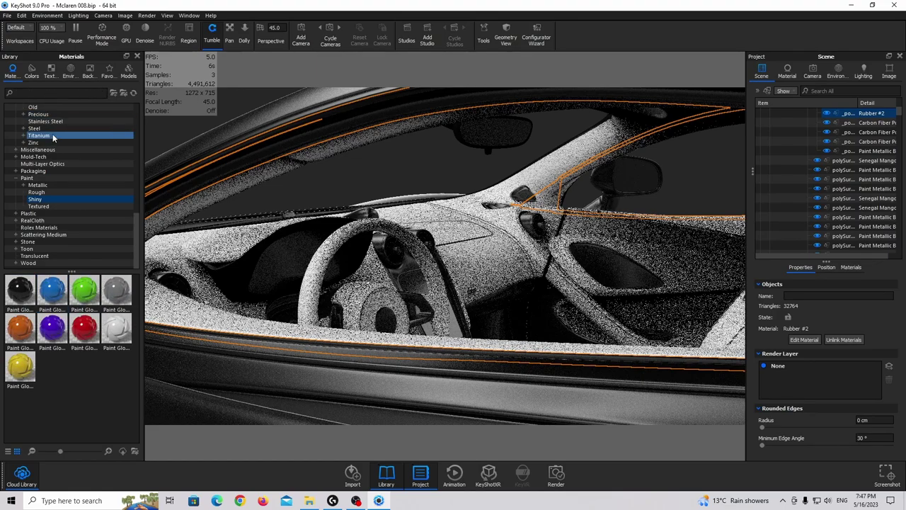
{"action": "scroll", "coordinate": [165, 146], "scroll_direction": "down", "scroll_amount": 10}
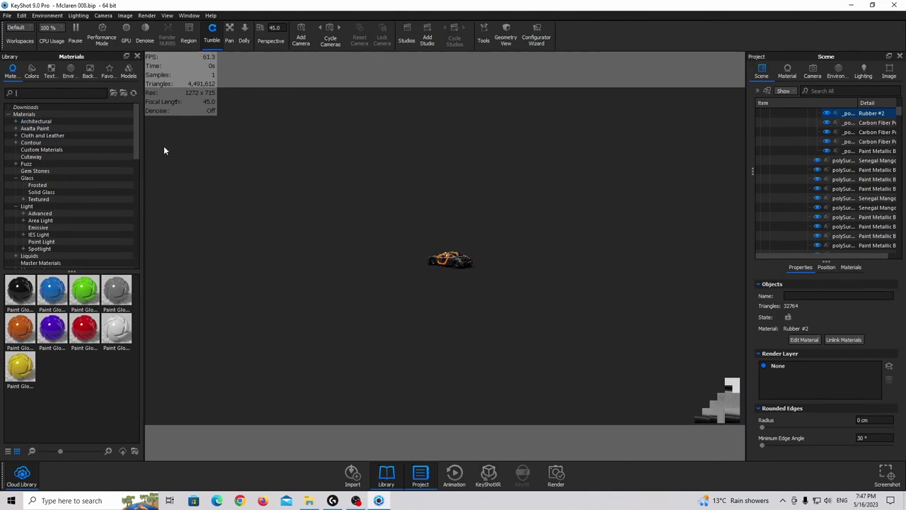
{"action": "scroll", "coordinate": [456, 229], "scroll_direction": "up", "scroll_amount": 5}
{"action": "scroll", "coordinate": [446, 255], "scroll_direction": "up", "scroll_amount": 8}
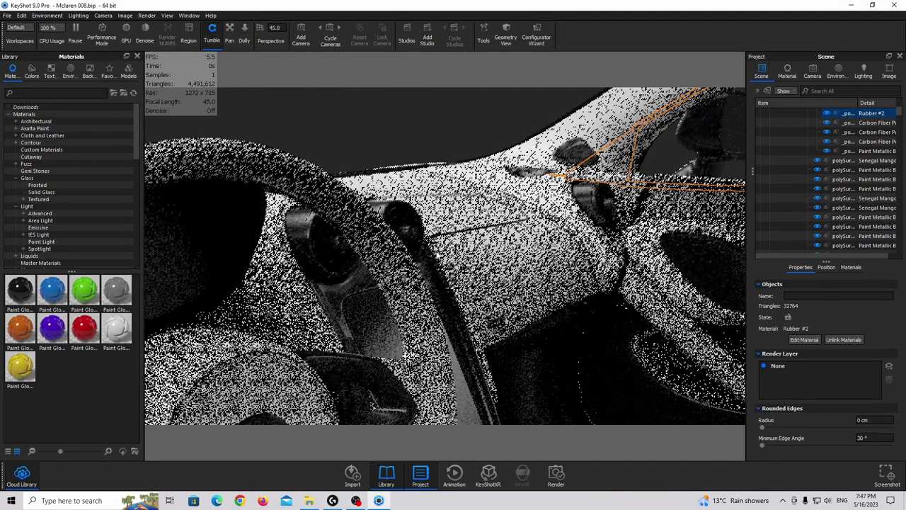
{"action": "scroll", "coordinate": [445, 255], "scroll_direction": "down", "scroll_amount": 3}
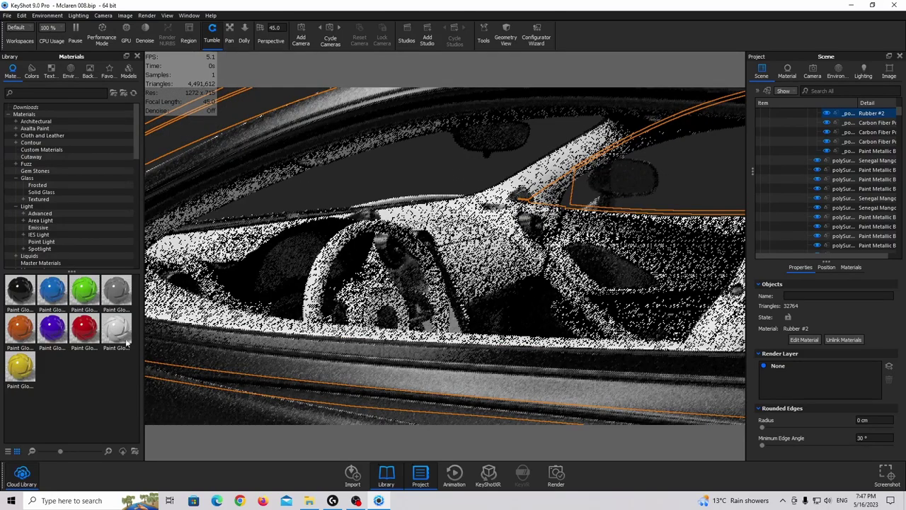
{"action": "left_click", "coordinate": [22, 474]}
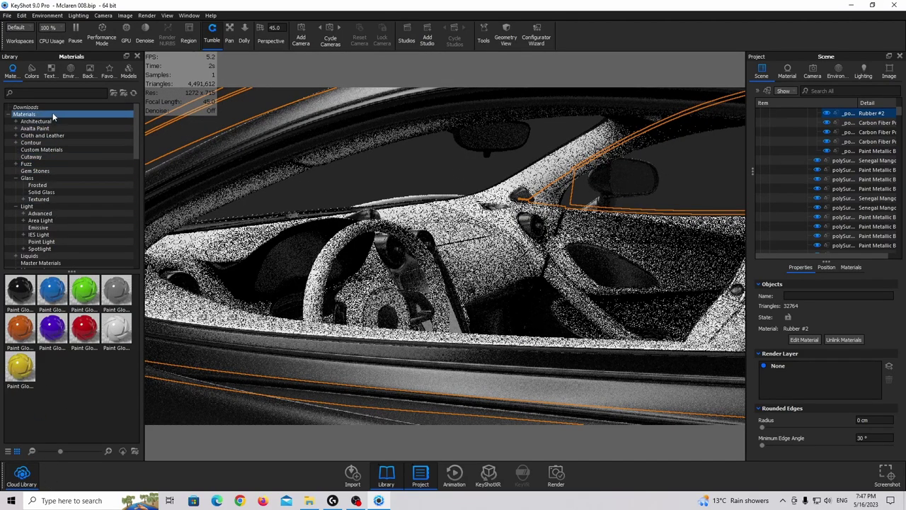
{"action": "left_click", "coordinate": [27, 107]}
{"action": "type", "text": "senegal"}
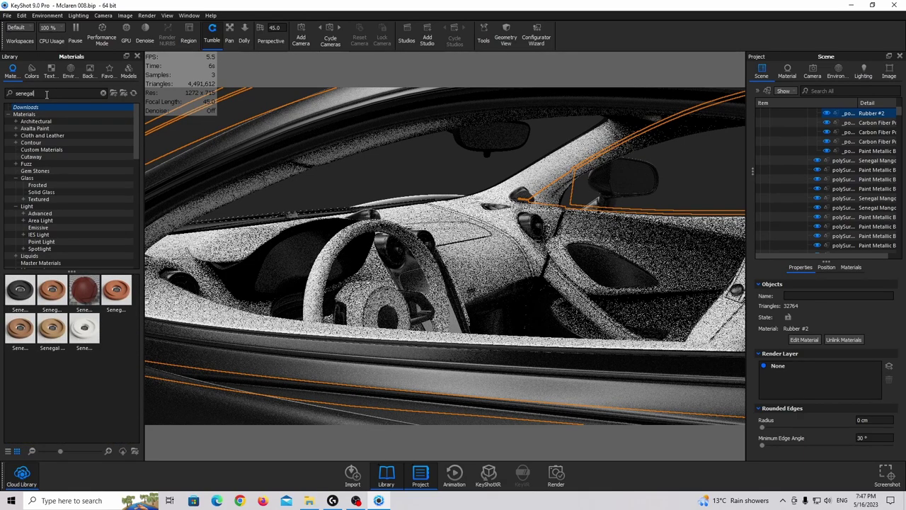
{"action": "type", "text": " mango"}
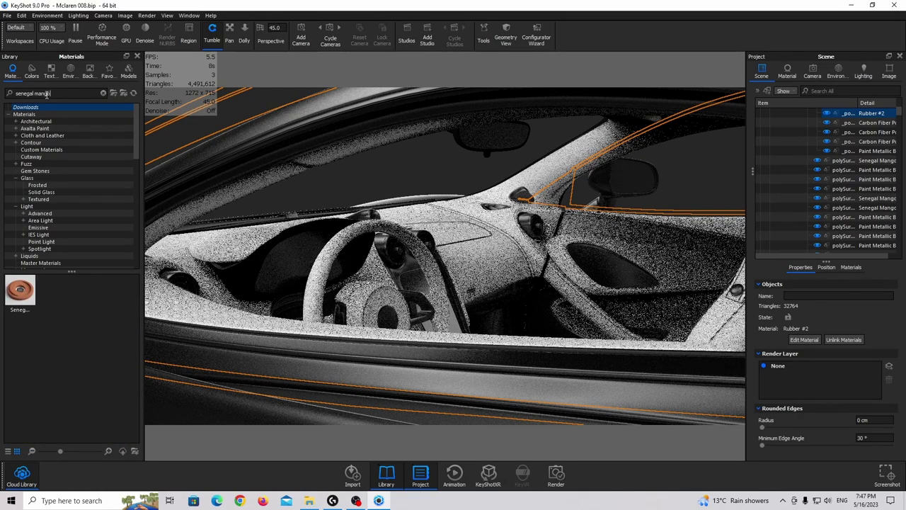
{"action": "left_click_drag", "start_coordinate": [29, 299], "coordinate": [529, 221]}
{"action": "left_click_drag", "start_coordinate": [262, 268], "coordinate": [544, 221]}
- Open the Senegal Mango leather material for editing and set its roughness to 0.14
{"action": "double_click", "coordinate": [541, 224]}
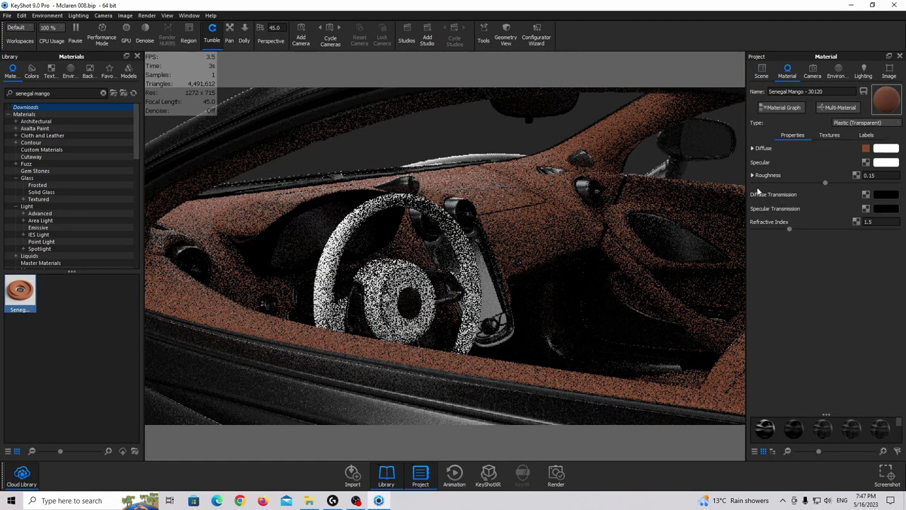
{"action": "left_click", "coordinate": [871, 176]}
{"action": "key", "text": "BackSpace"}
{"action": "type", "text": "2"}
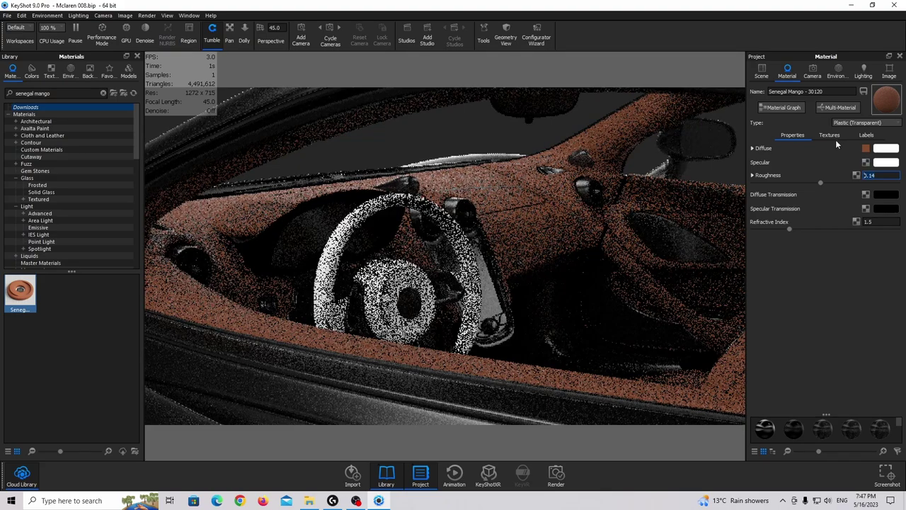
- In the leather's material graph, set the bump texture map's bump height to 0.25
{"action": "left_click", "coordinate": [783, 107]}
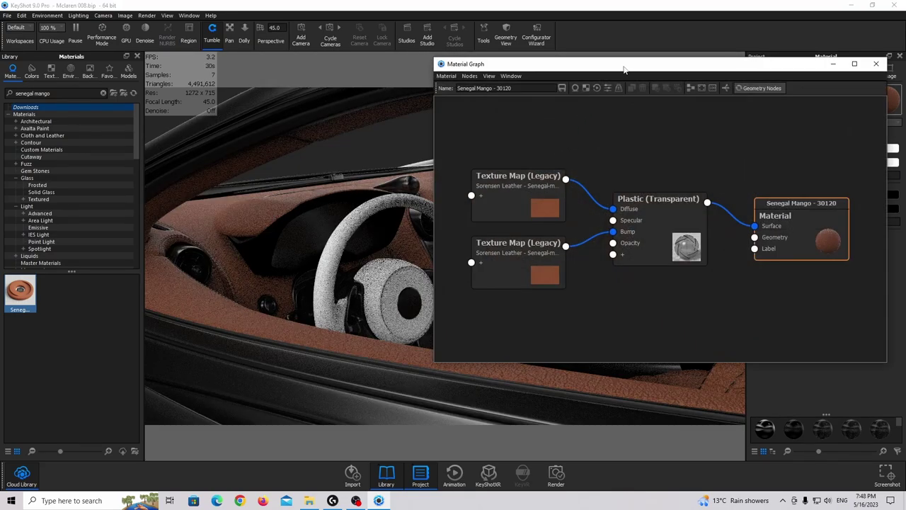
{"action": "left_click_drag", "start_coordinate": [623, 69], "coordinate": [584, 70]}
{"action": "left_click", "coordinate": [503, 262]}
{"action": "scroll", "coordinate": [736, 261], "scroll_direction": "down", "scroll_amount": 2}
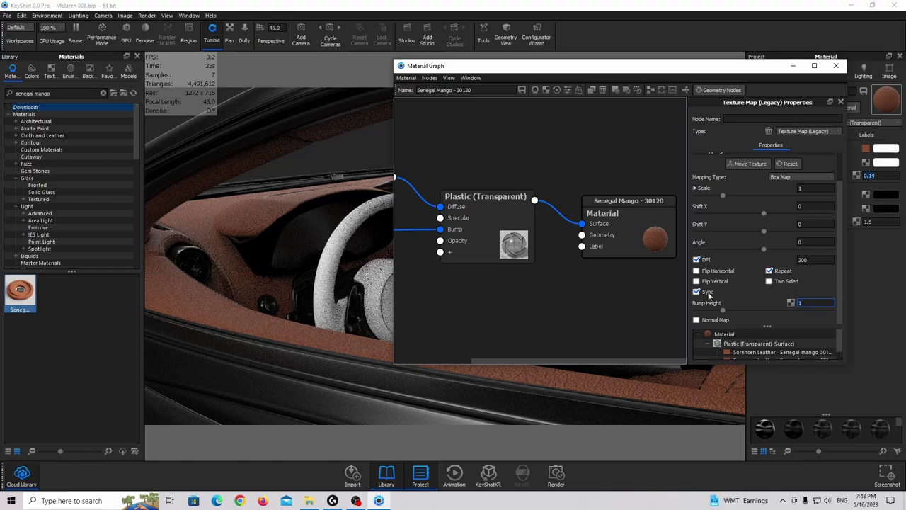
{"action": "type", "text": "0.25"}
{"action": "key", "text": "Return"}
- Insert a Color Adjust node between the leather's colour texture map and the plastic's diffuse input, and align the graph's nodes
{"action": "scroll", "coordinate": [456, 273], "scroll_direction": "down", "scroll_amount": 5}
{"action": "left_click_drag", "start_coordinate": [402, 242], "coordinate": [542, 239]}
{"action": "scroll", "coordinate": [538, 225], "scroll_direction": "up", "scroll_amount": 4}
{"action": "left_click_drag", "start_coordinate": [458, 210], "coordinate": [442, 208]}
{"action": "left_click_drag", "start_coordinate": [452, 254], "coordinate": [426, 249]}
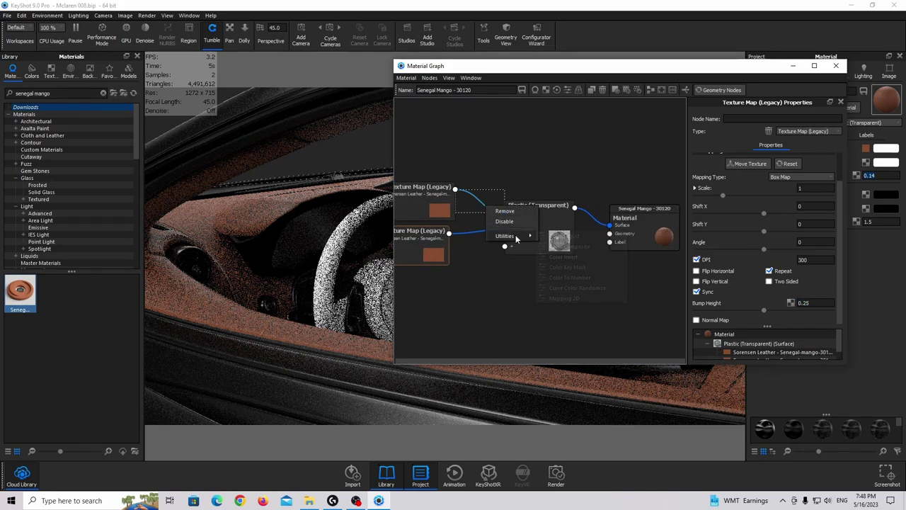
{"action": "left_click", "coordinate": [565, 236]}
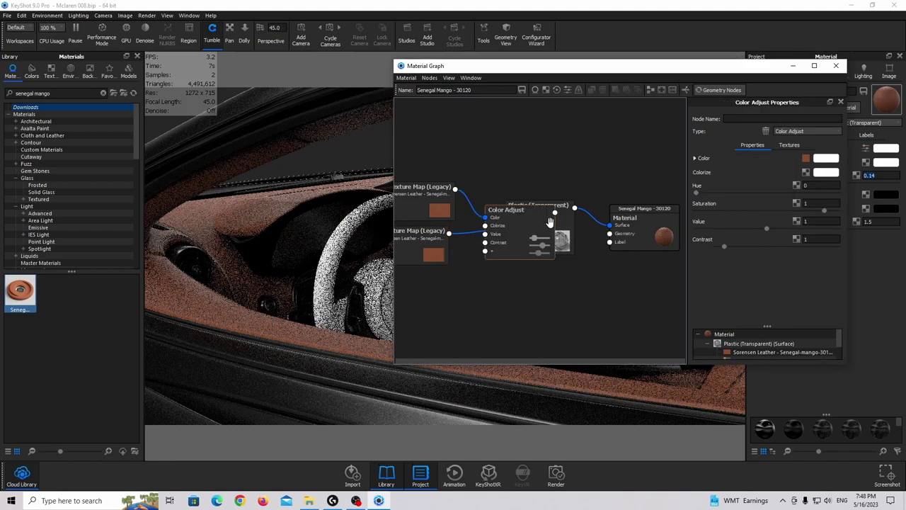
{"action": "left_click", "coordinate": [649, 90]}
{"action": "scroll", "coordinate": [524, 212], "scroll_direction": "down", "scroll_amount": 1}
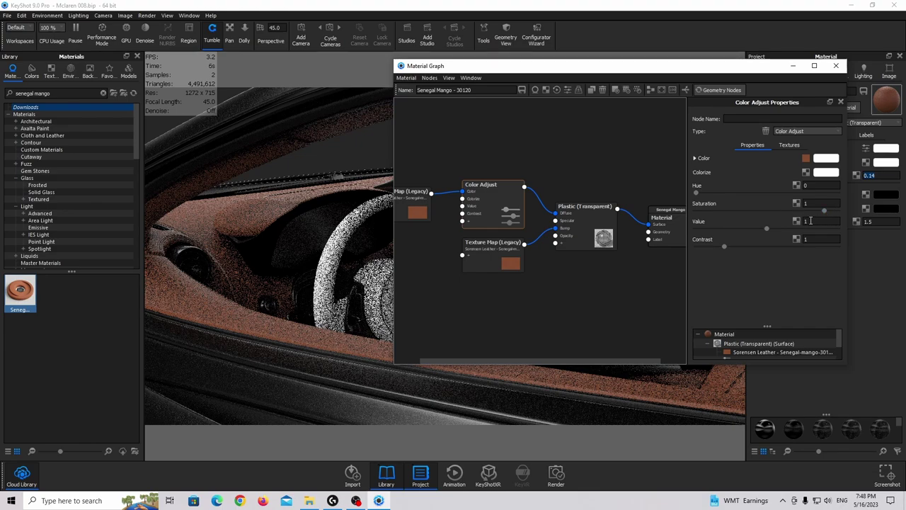
- Set the Color Adjust node's value to 0.9 and contrast to 0.8, and close the material graph
{"action": "type", "text": "0.9"}
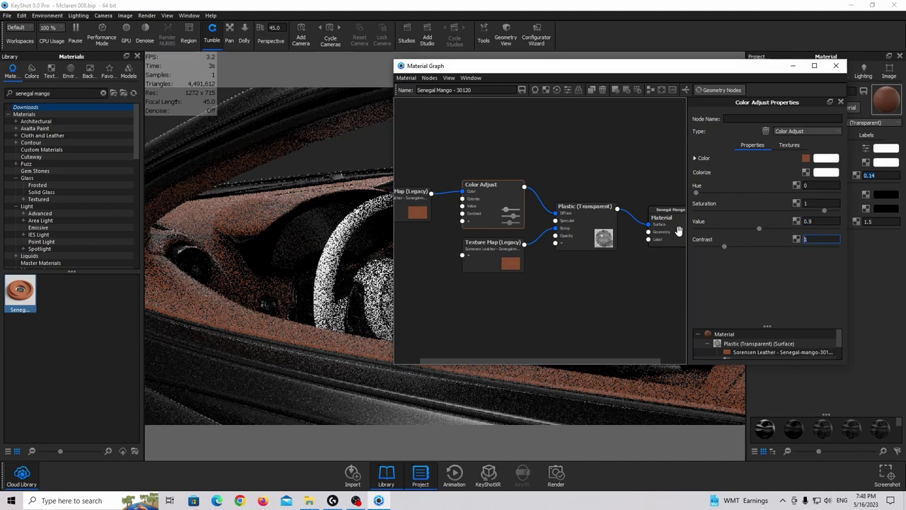
{"action": "type", "text": "0.8"}
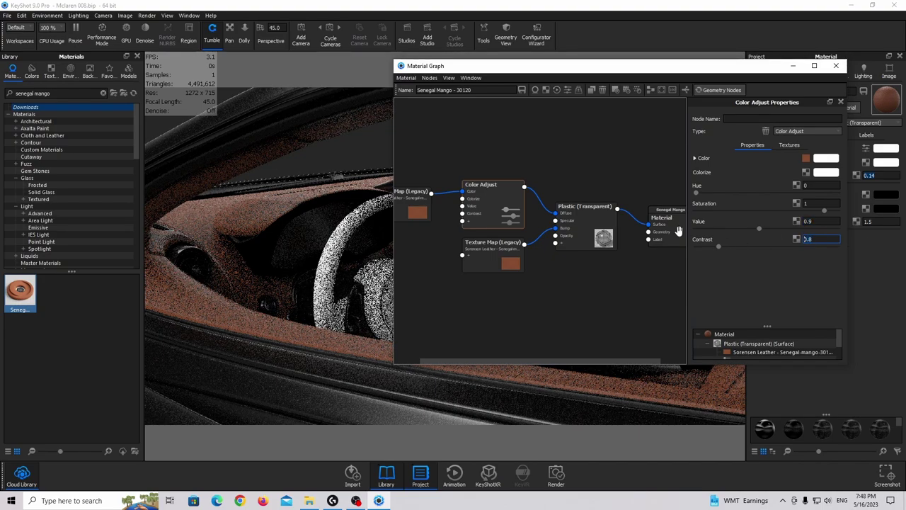
{"action": "key", "text": "Return"}
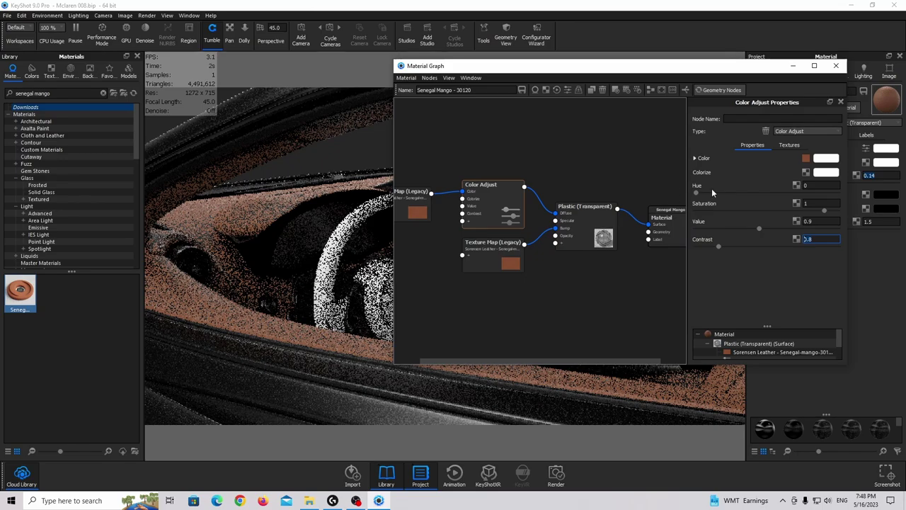
{"action": "left_click_drag", "start_coordinate": [304, 243], "coordinate": [289, 228]}
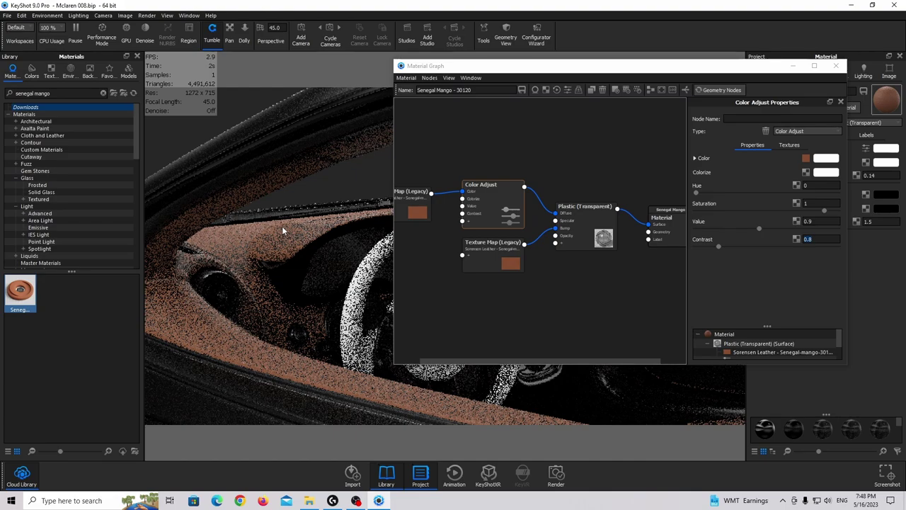
{"action": "left_click", "coordinate": [836, 66]}
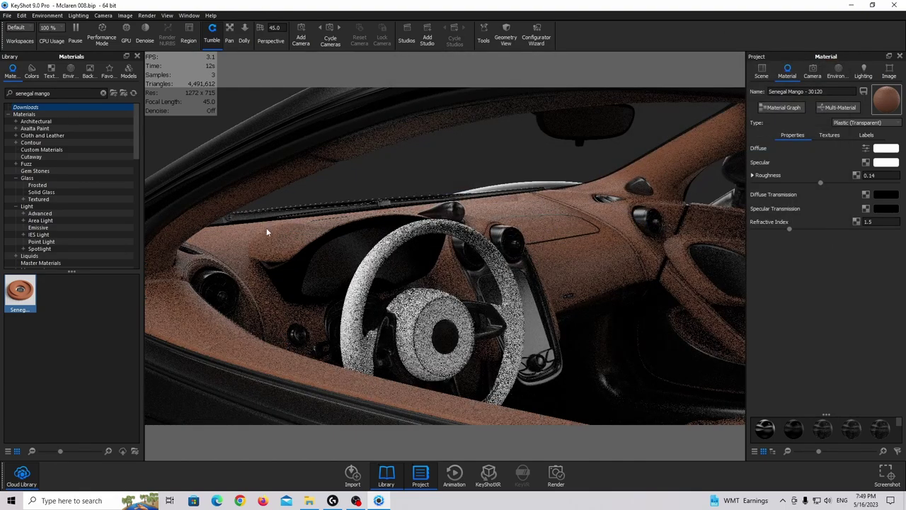
- Search the material library for "soft shiny" and apply the black Soft Shiny Leather to the white steering wheel
{"action": "left_click", "coordinate": [103, 93]}
{"action": "left_click", "coordinate": [42, 135]}
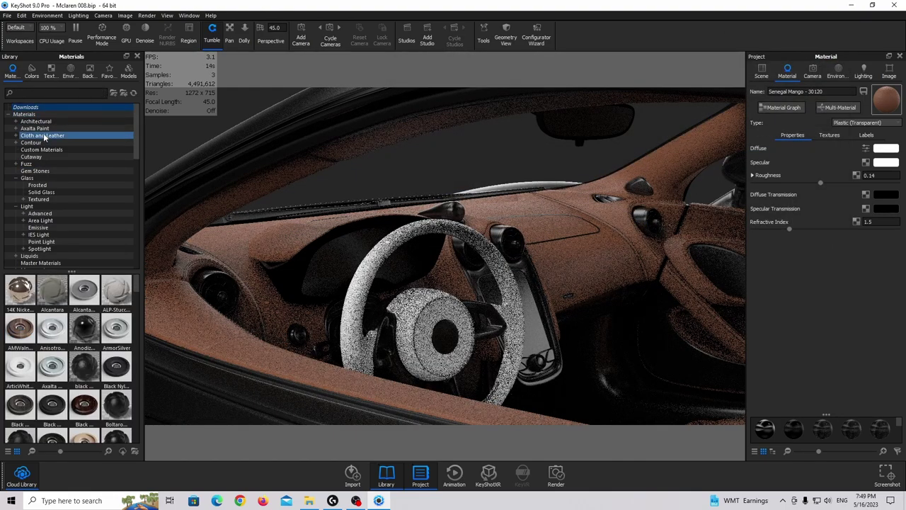
{"action": "left_click", "coordinate": [47, 90]}
{"action": "type", "text": "so"}
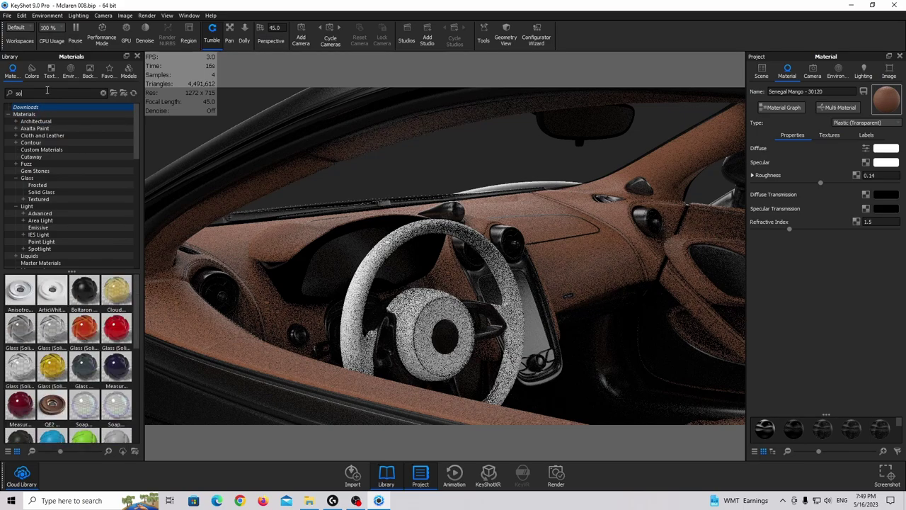
{"action": "type", "text": "ft shiny"}
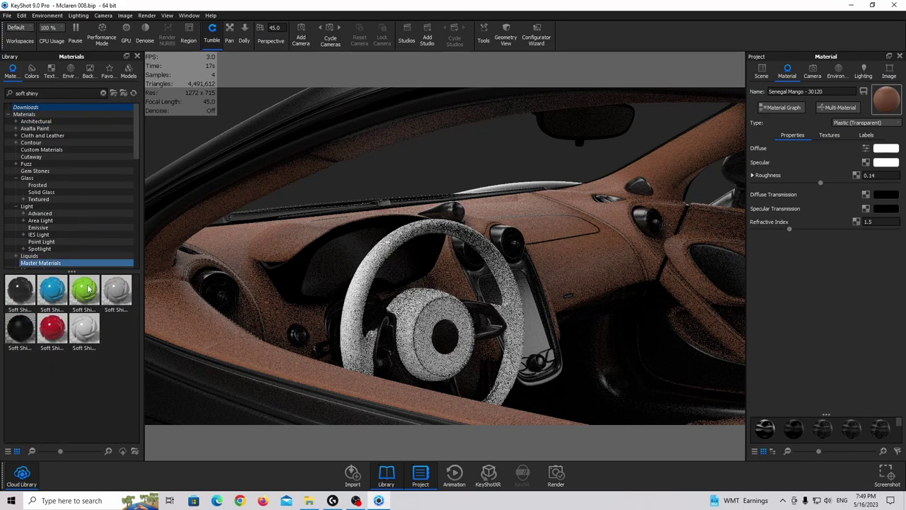
{"action": "left_click", "coordinate": [19, 329]}
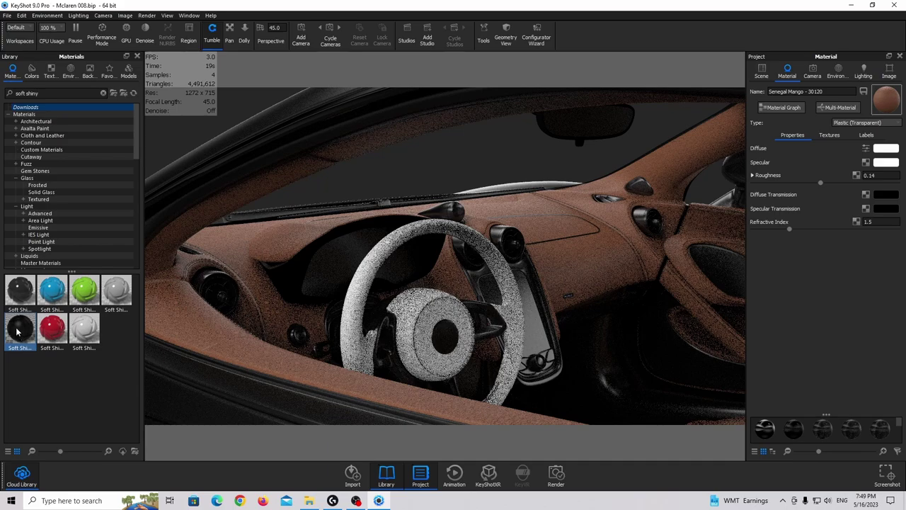
{"action": "left_click_drag", "start_coordinate": [20, 329], "coordinate": [379, 264]}
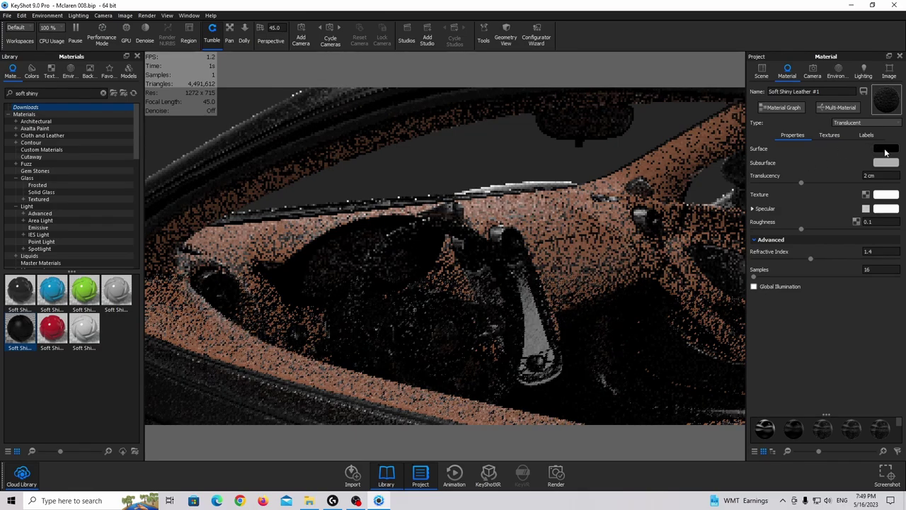
- Check the black leather's surface colour and set its subsurface colour to light grey #B5B5B5
{"action": "left_click", "coordinate": [885, 148]}
{"action": "left_click", "coordinate": [560, 467]}
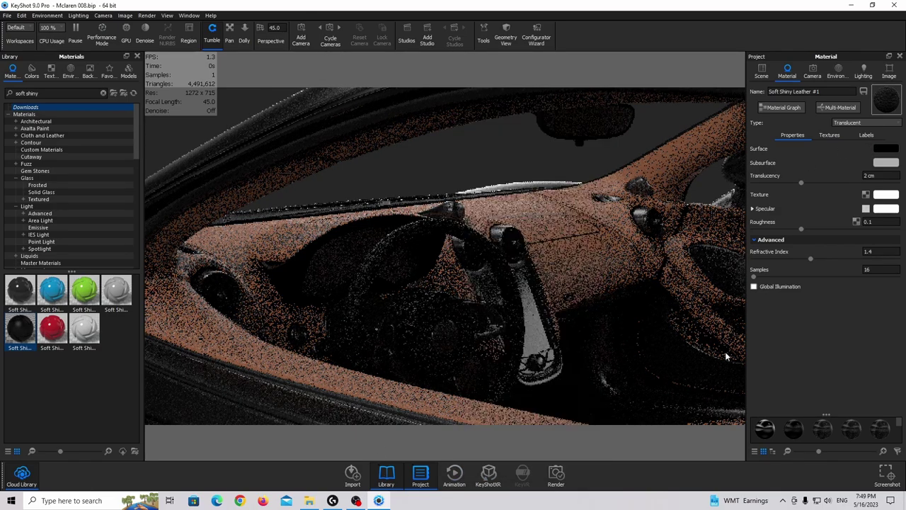
{"action": "left_click", "coordinate": [886, 162]}
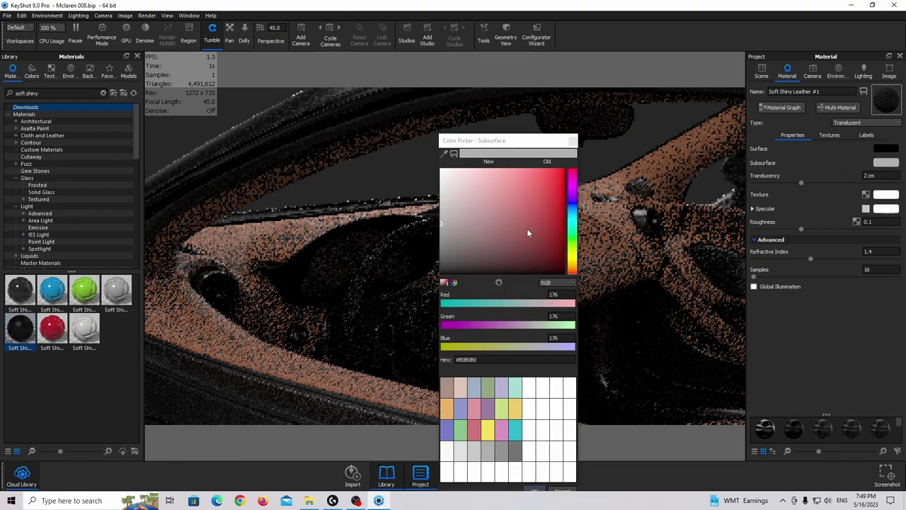
{"action": "left_click_drag", "start_coordinate": [417, 221], "coordinate": [415, 221]}
{"action": "left_click_drag", "start_coordinate": [513, 146], "coordinate": [478, 83]}
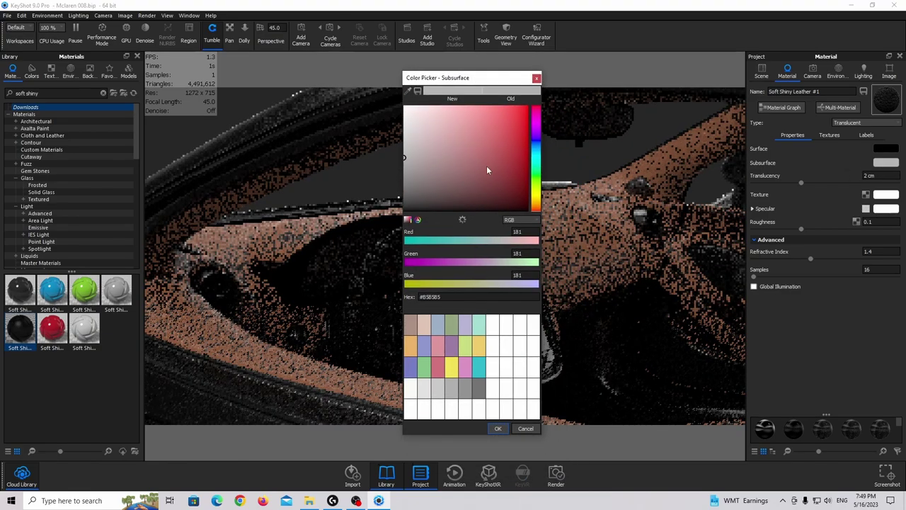
{"action": "left_click", "coordinate": [499, 428]}
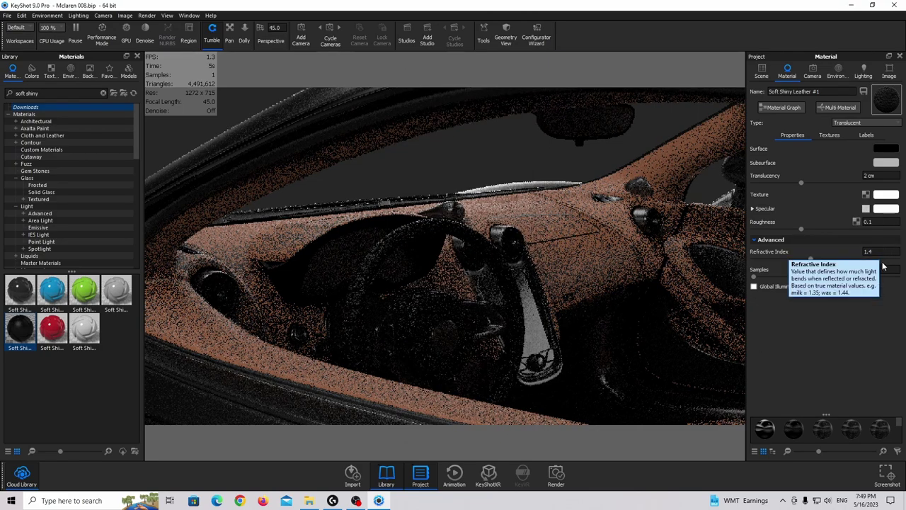
- Set the bump height of the steering wheel leather's bump texture to 0.1 and inspect the wheel up close
{"action": "left_click", "coordinate": [828, 135]}
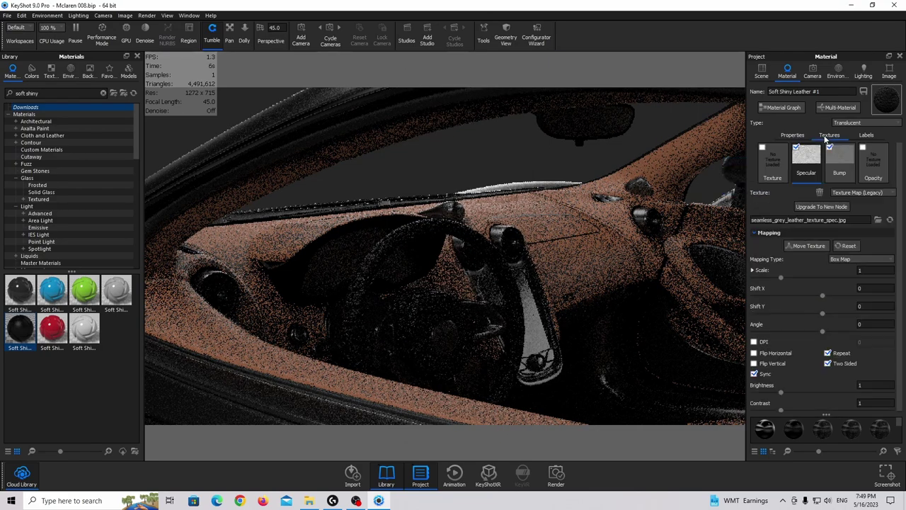
{"action": "left_click", "coordinate": [839, 169]}
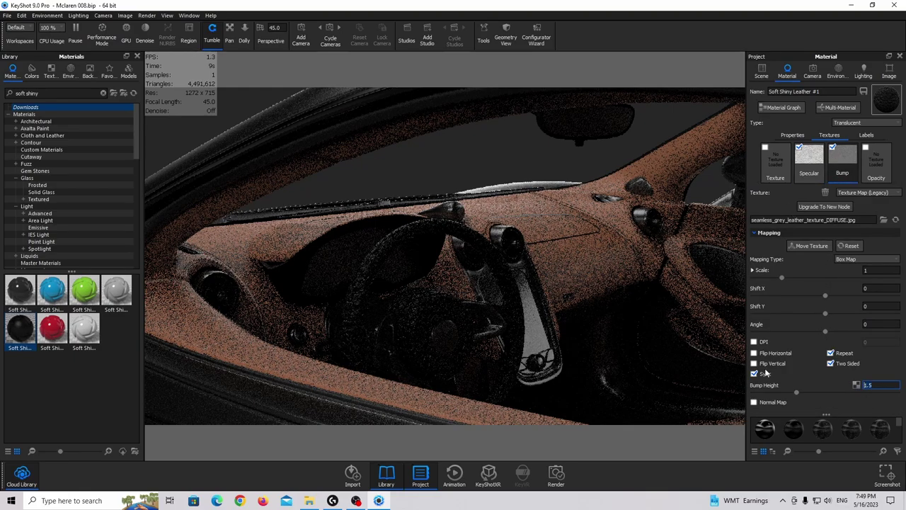
{"action": "scroll", "coordinate": [563, 343], "scroll_direction": "up", "scroll_amount": 3}
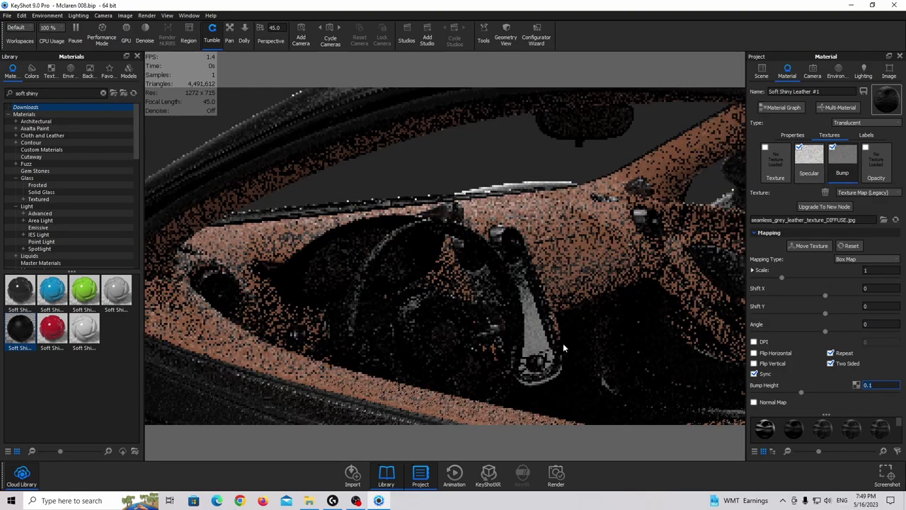
{"action": "scroll", "coordinate": [388, 296], "scroll_direction": "up", "scroll_amount": 2}
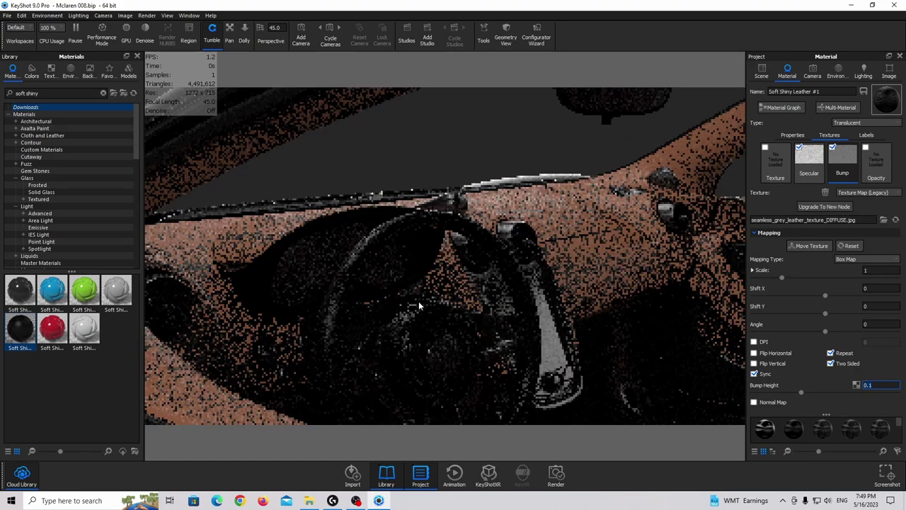
{"action": "scroll", "coordinate": [420, 307], "scroll_direction": "up", "scroll_amount": 1}
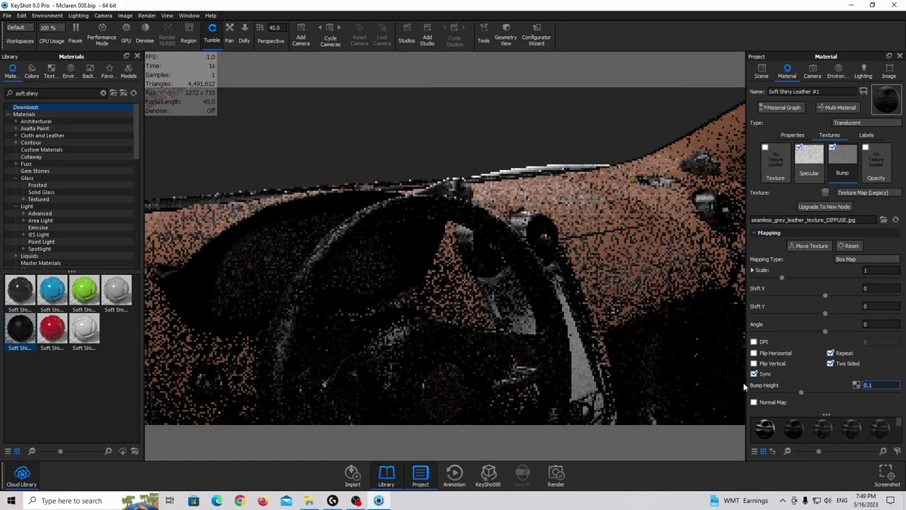
- Try a bump height of 1.5 on the steering wheel leather for comparison, and return it to 0.1
{"action": "type", "text": "1.5"}
{"action": "key", "text": "Return"}
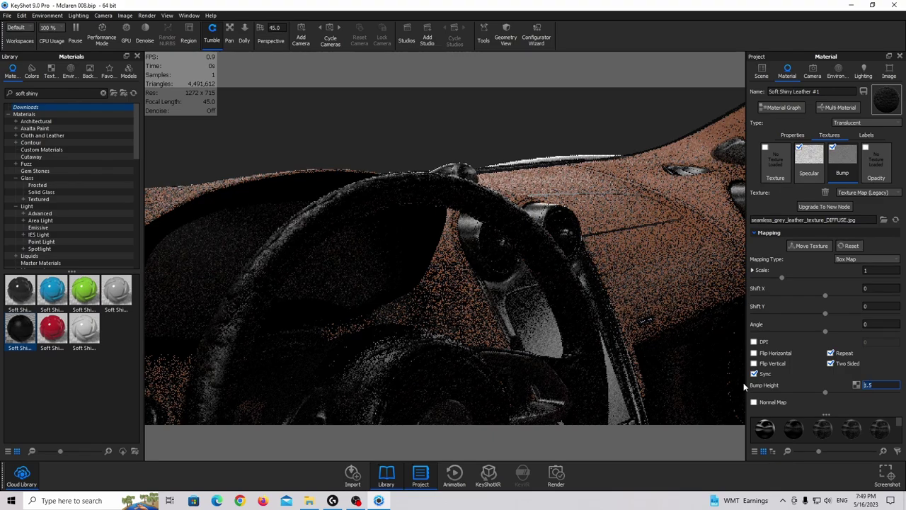
{"action": "type", "text": "0.1"}
{"action": "key", "text": "Return"}
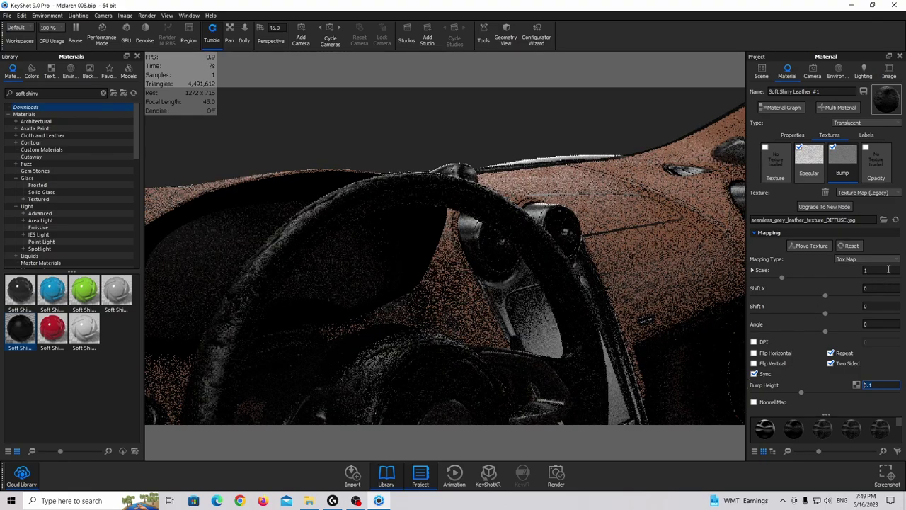
- Set the leather bump texture's scale to 0.05 and look over the wheel and instrument cluster
{"action": "type", "text": "0.05"}
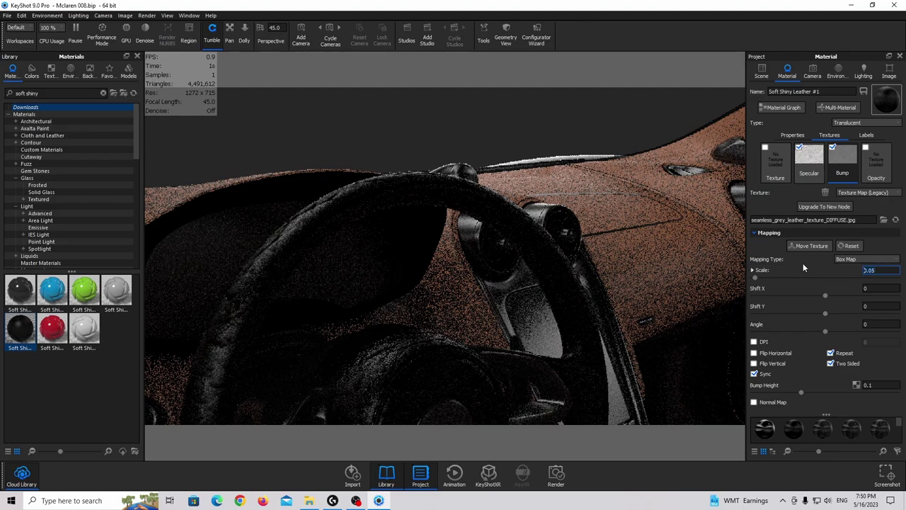
{"action": "left_click_drag", "start_coordinate": [416, 209], "coordinate": [477, 206]}
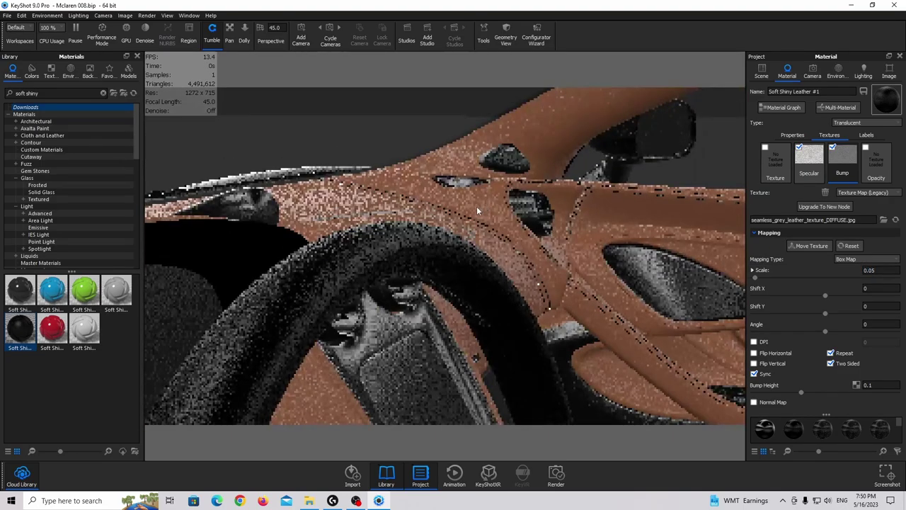
{"action": "left_click_drag", "start_coordinate": [510, 175], "coordinate": [220, 244]}
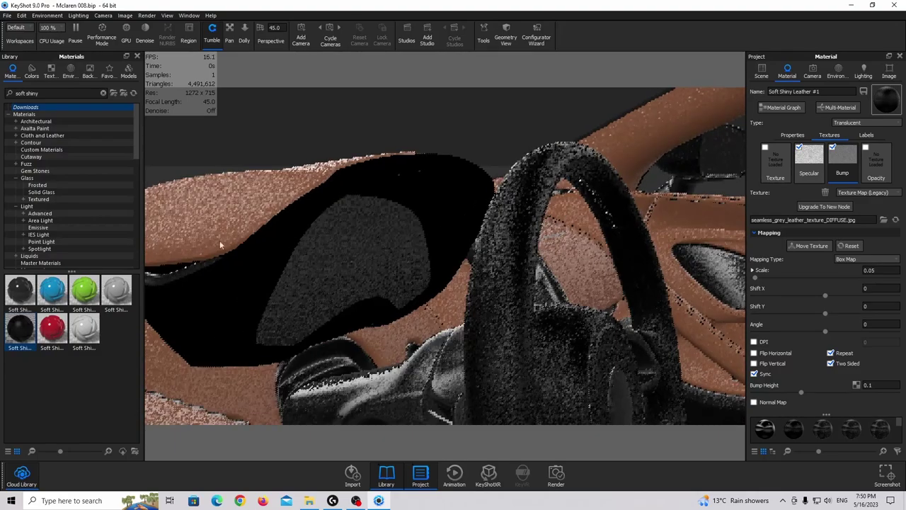
- Find the Carbon Fiber Polished material in the full library and apply it to the black instrument cluster surround
{"action": "left_click", "coordinate": [37, 114]}
{"action": "left_click", "coordinate": [32, 106]}
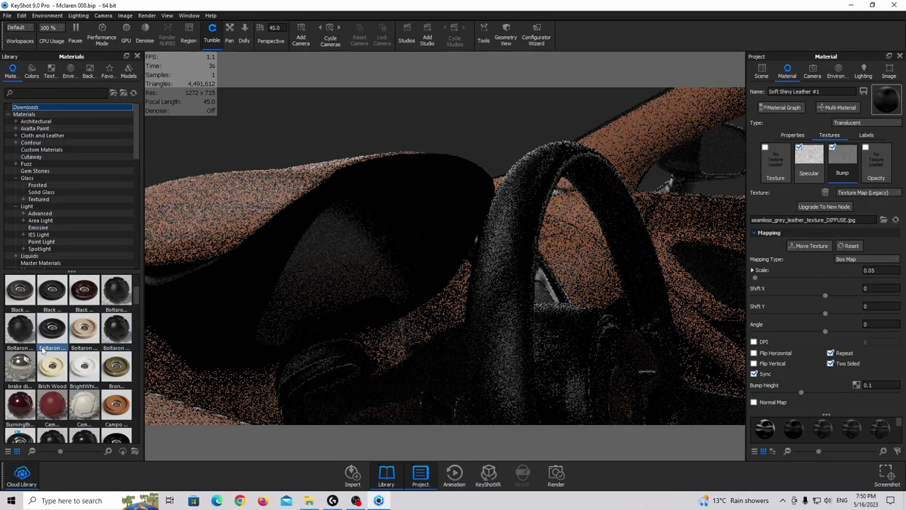
{"action": "scroll", "coordinate": [78, 339], "scroll_direction": "down", "scroll_amount": 3}
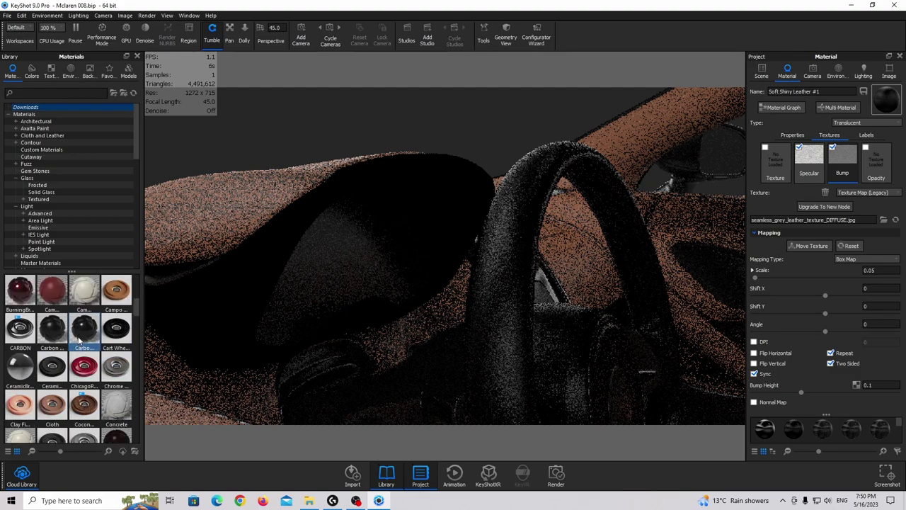
{"action": "left_click_drag", "start_coordinate": [79, 340], "coordinate": [272, 241]}
{"action": "left_click", "coordinate": [515, 259]}
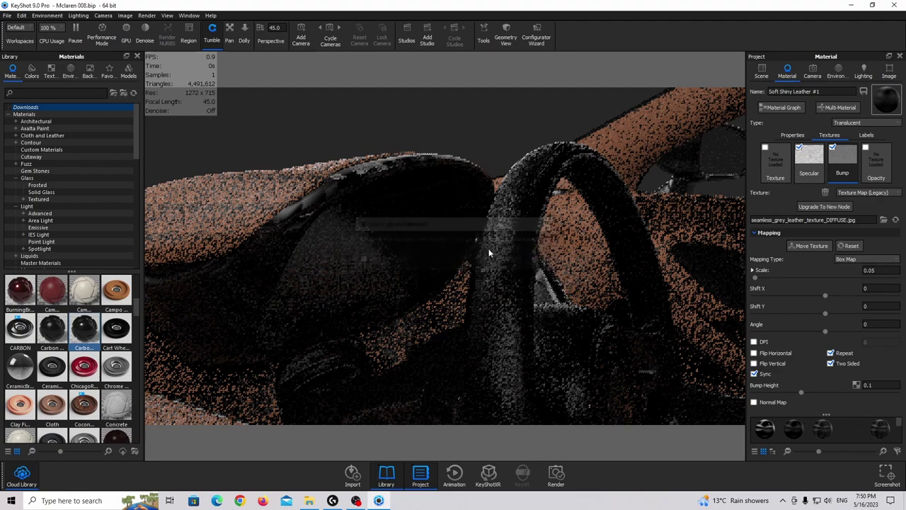
- In the carbon fibre's material graph, preview the 3DCollective_FibraCarbono_Mask_Horizontal texture map and set its linked width and height to 0.1
{"action": "double_click", "coordinate": [322, 198]}
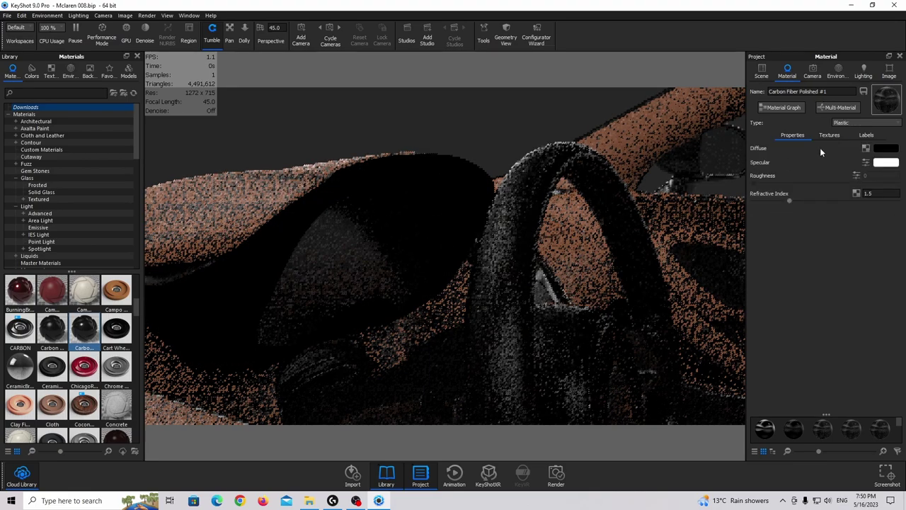
{"action": "left_click", "coordinate": [792, 108]}
{"action": "left_click_drag", "start_coordinate": [612, 68], "coordinate": [496, 74]}
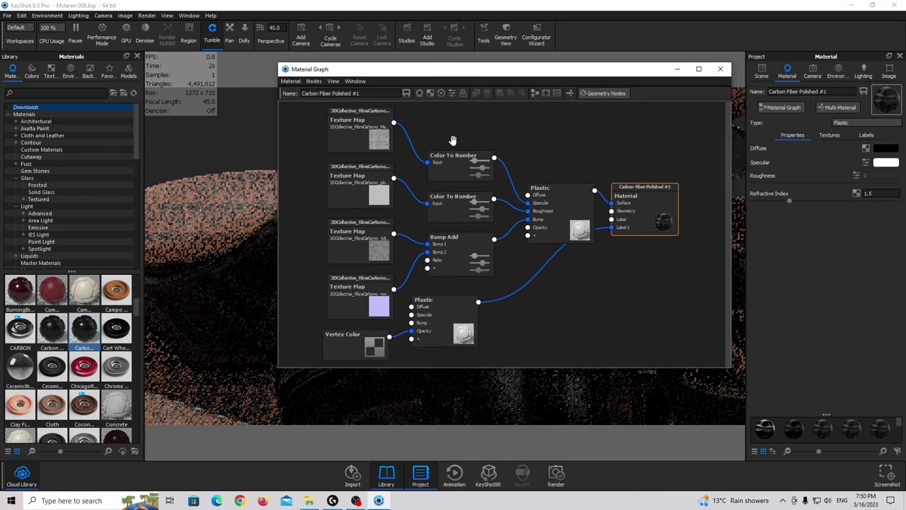
{"action": "double_click", "coordinate": [375, 142]}
{"action": "left_click", "coordinate": [500, 93]}
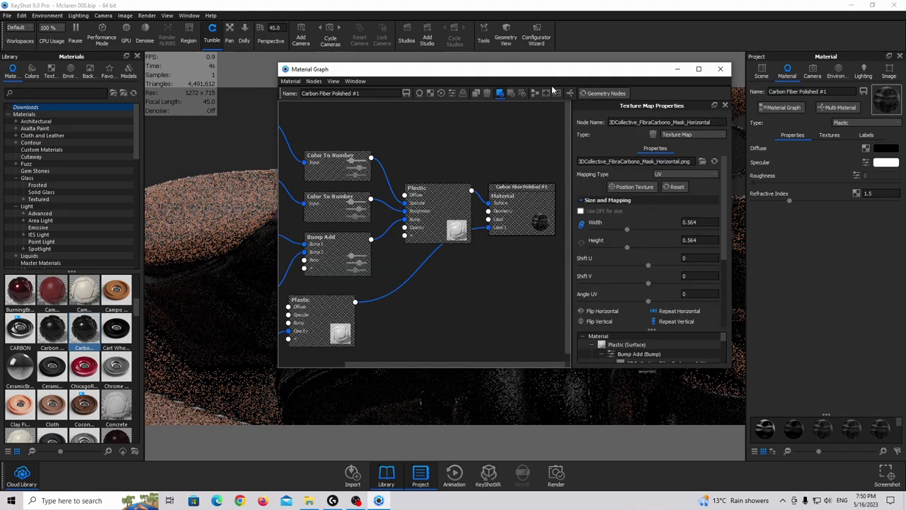
{"action": "left_click_drag", "start_coordinate": [556, 69], "coordinate": [629, 59]}
{"action": "type", "text": "0."}
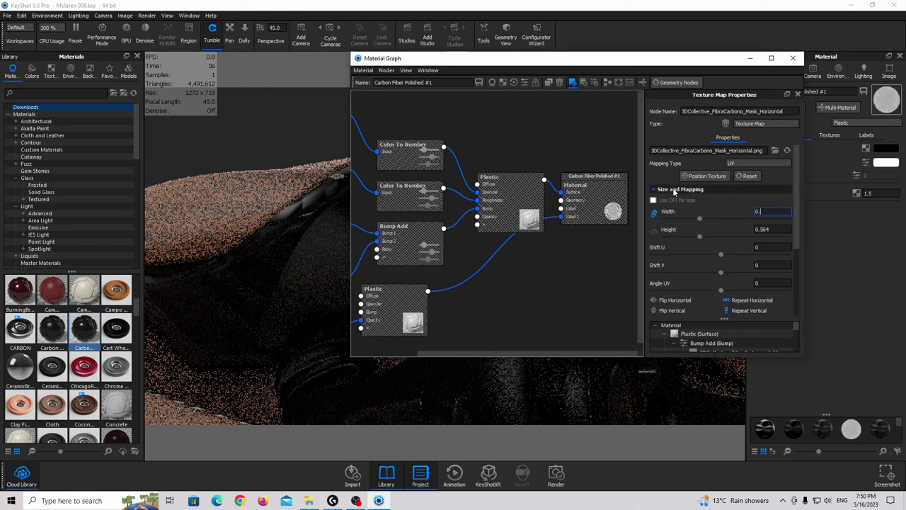
{"action": "type", "text": "1"}
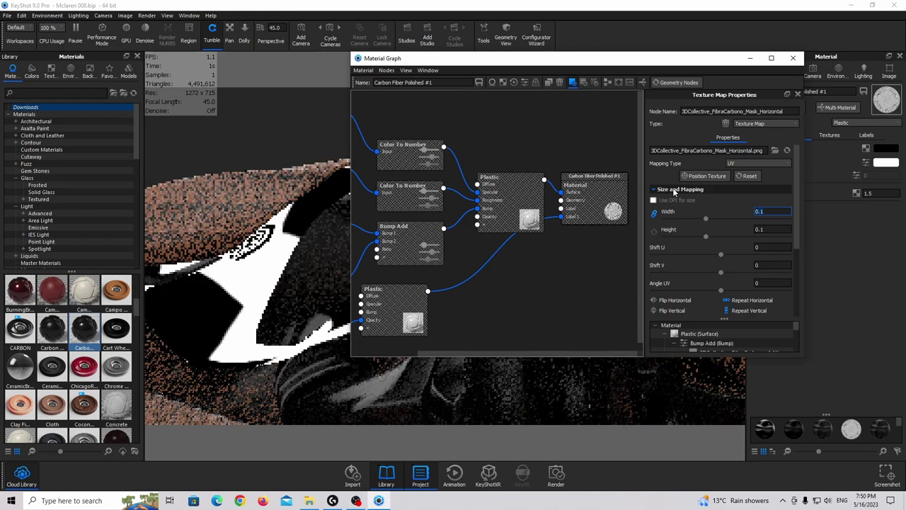
- Try linked texture sizes of 0.02 and 0.05 on the horizontal carbon mask map
{"action": "key", "text": "BackSpace"}
{"action": "type", "text": "02"}
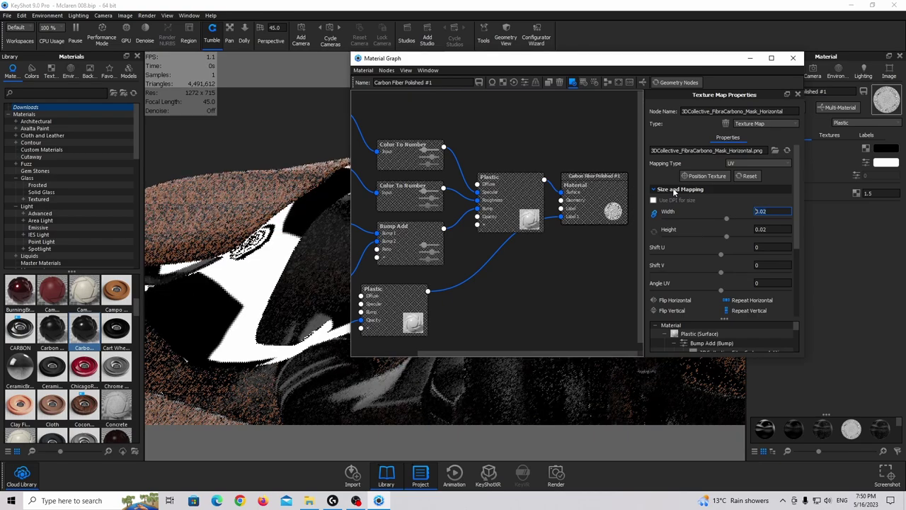
{"action": "key", "text": "BackSpace"}
{"action": "key", "text": "BackSpace"}
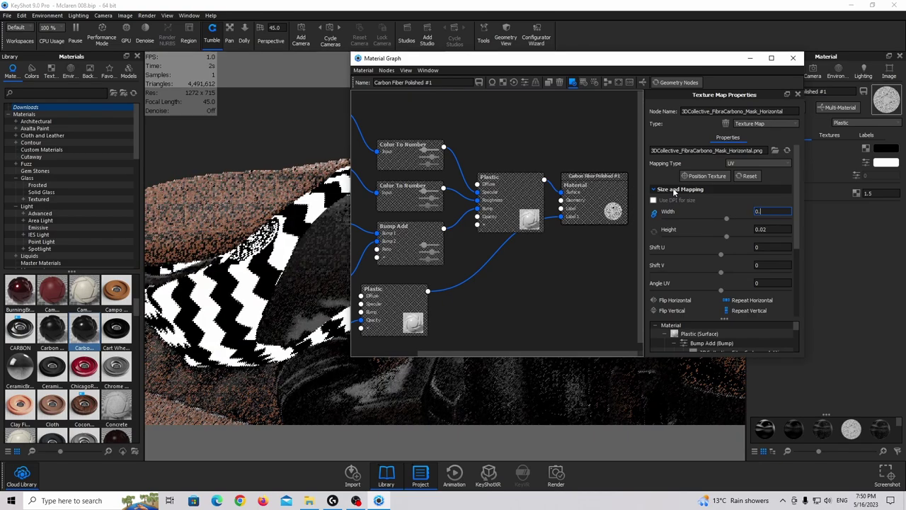
{"action": "type", "text": "05"}
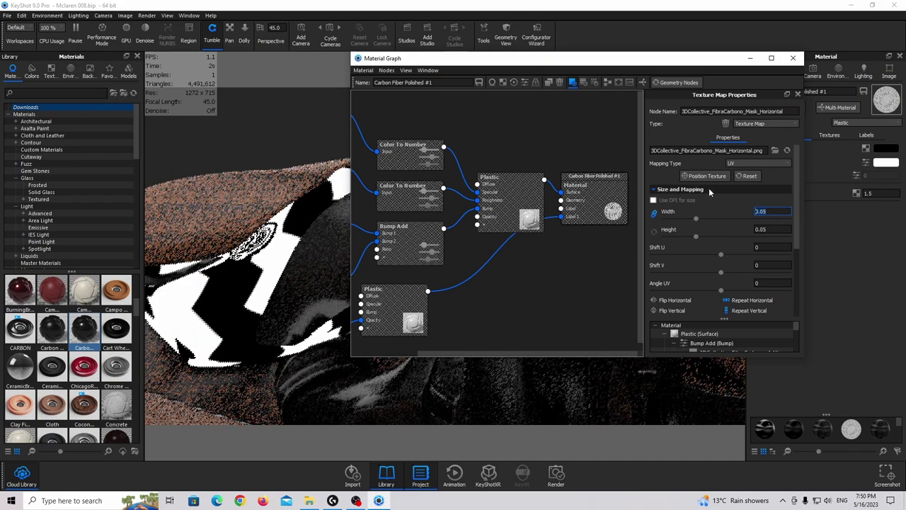
- Change the horizontal carbon mask map to Box mapping and set its linked width and height to 1.5 cm
{"action": "left_click", "coordinate": [743, 164]}
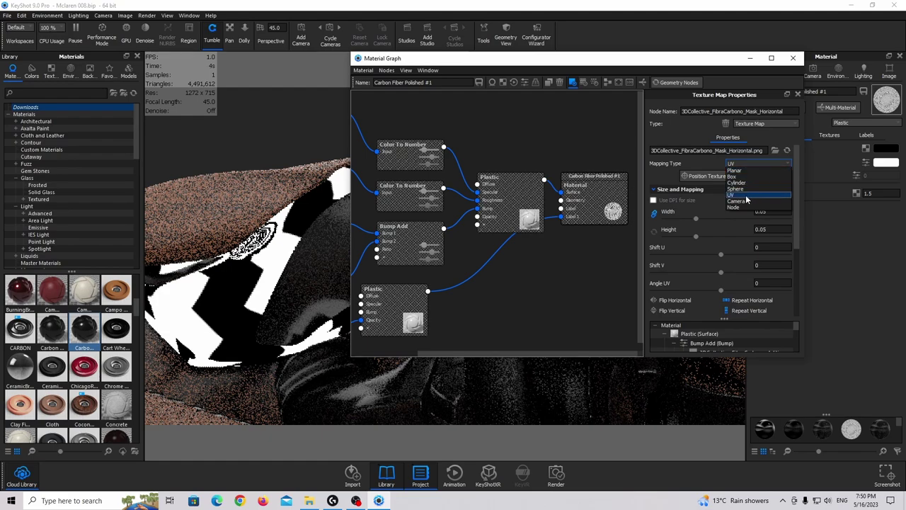
{"action": "left_click", "coordinate": [745, 177]}
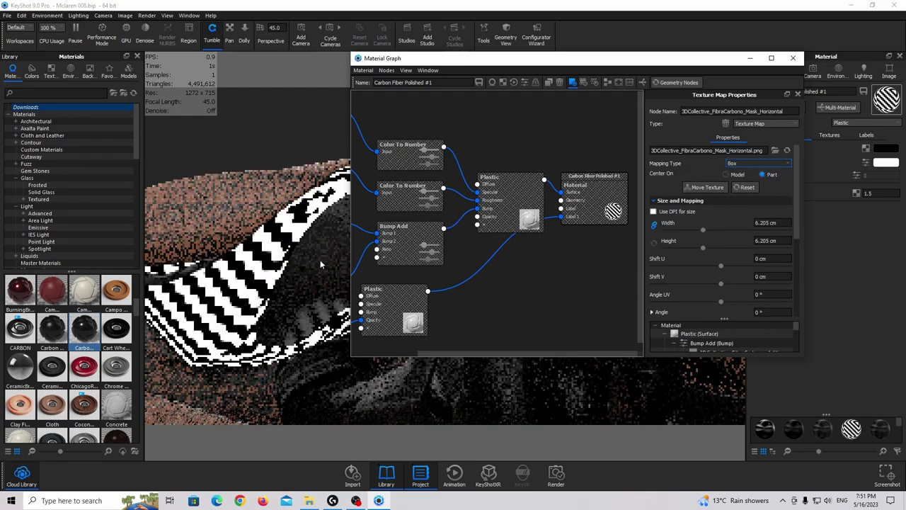
{"action": "left_click_drag", "start_coordinate": [784, 222], "coordinate": [605, 213]}
{"action": "type", "text": "1"}
{"action": "key", "text": "Return"}
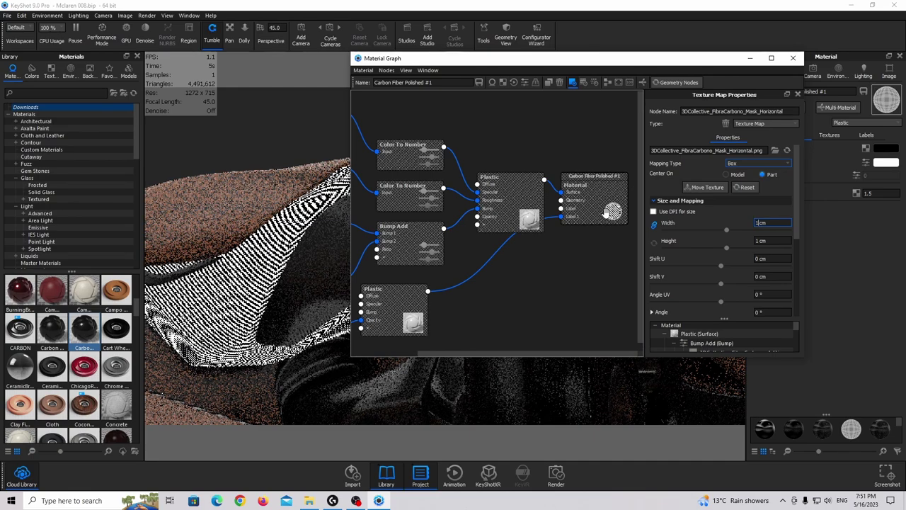
{"action": "type", "text": ".5"}
{"action": "key", "text": "Return"}
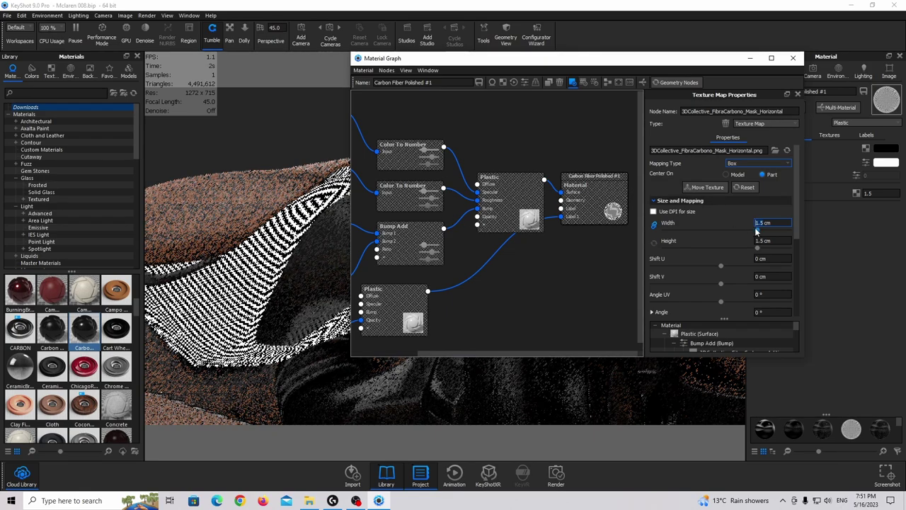
- Give the 3DCollective_FibraCarbono_glossiness texture map Box mapping with a width and height of 1.5 cm
{"action": "scroll", "coordinate": [556, 152], "scroll_direction": "down", "scroll_amount": 2}
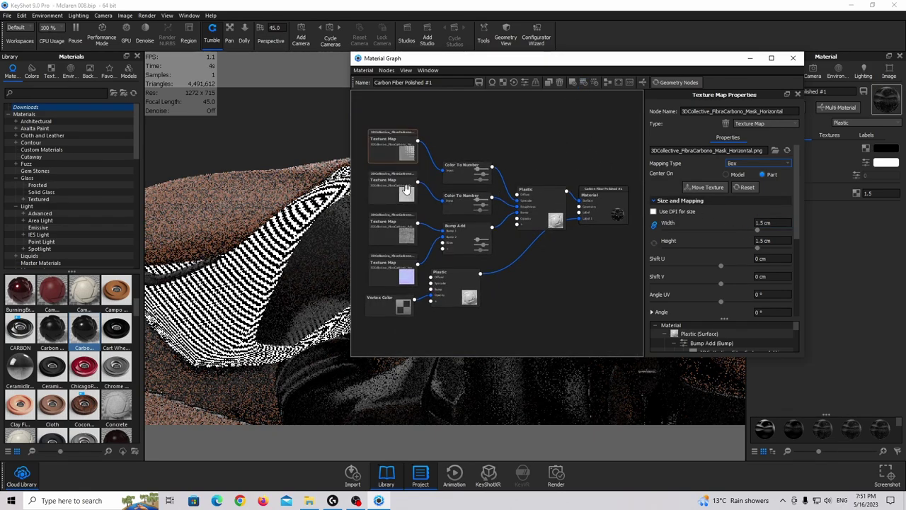
{"action": "left_click", "coordinate": [405, 189]}
{"action": "left_click", "coordinate": [758, 163]}
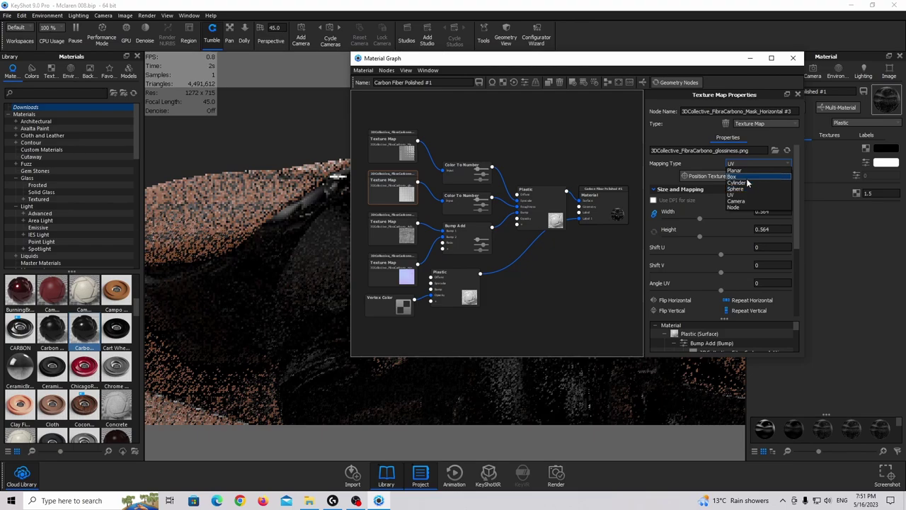
{"action": "left_click", "coordinate": [745, 178]}
{"action": "left_click_drag", "start_coordinate": [785, 223], "coordinate": [681, 224]}
{"action": "type", "text": "1.5 cm"}
{"action": "left_click", "coordinate": [778, 239]}
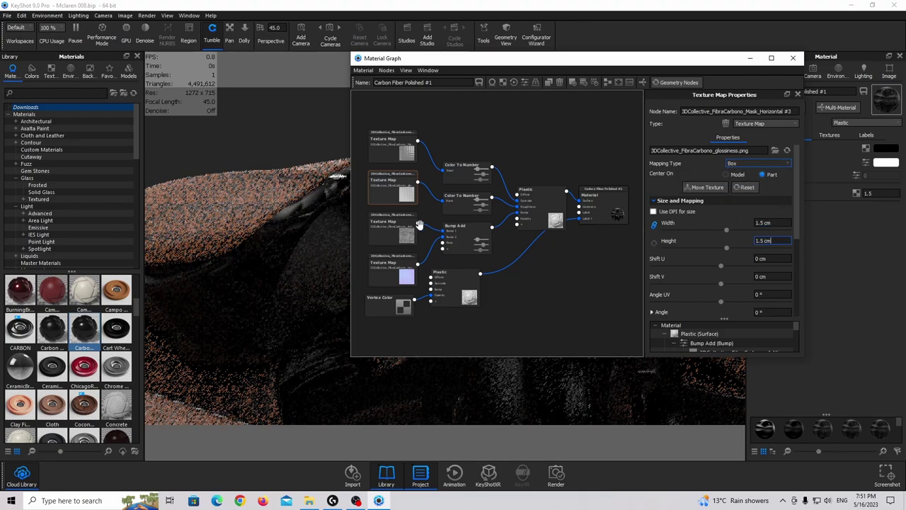
- Give the 3DCollective_FibraCarbono_Aditional_Bump map Box mapping with a 1.5 cm width and height, and close the material graph
{"action": "left_click", "coordinate": [418, 225]}
{"action": "left_click", "coordinate": [756, 165]}
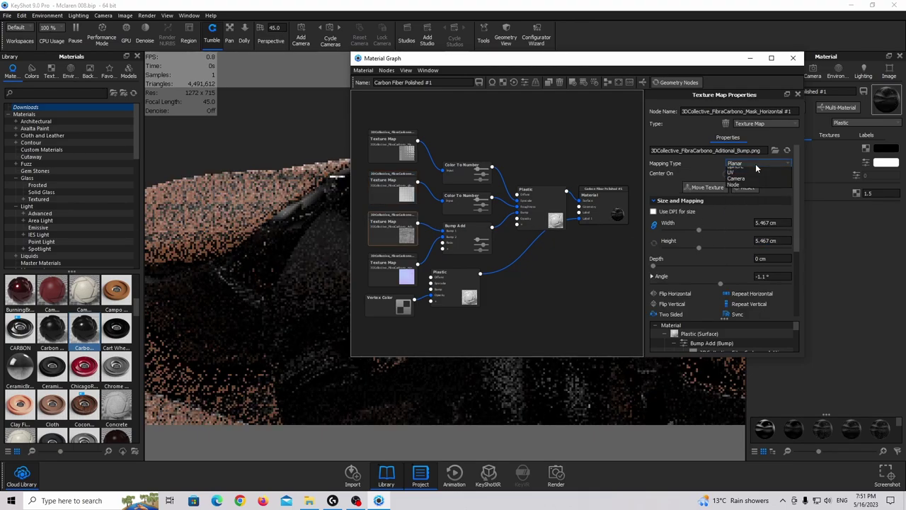
{"action": "left_click", "coordinate": [744, 176]}
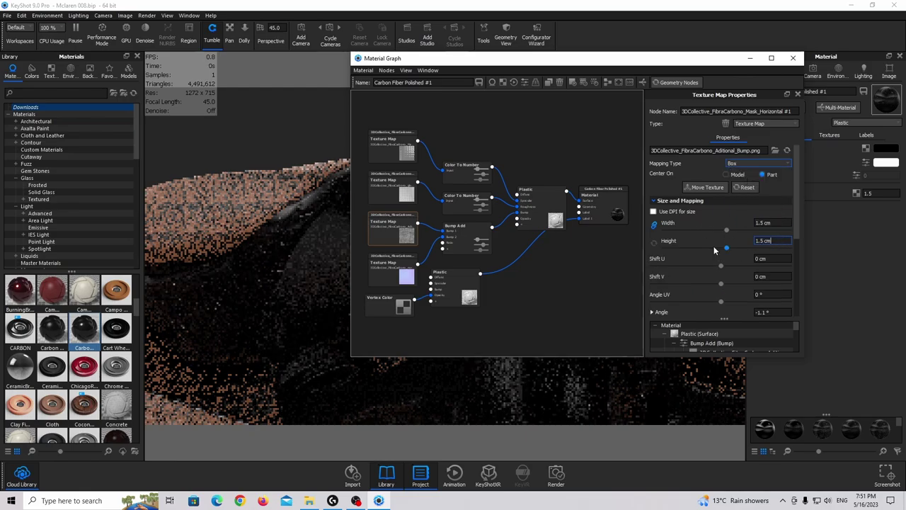
{"action": "left_click", "coordinate": [396, 269]}
{"action": "left_click", "coordinate": [795, 60]}
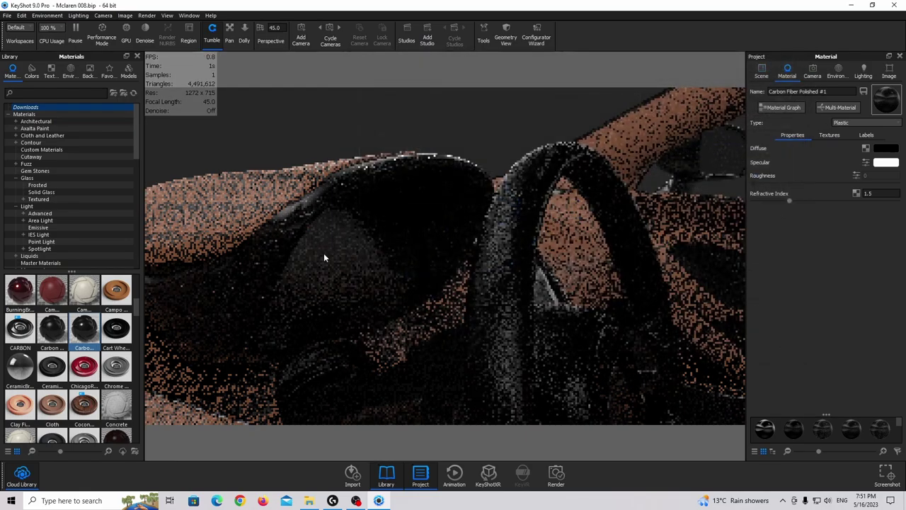
- Examine the dashboard, door and windscreen area of the interior for parts still in the black metallic paint
{"action": "mouse_move", "coordinate": [286, 217]}
{"action": "left_mouse_down"}
{"action": "mouse_move", "coordinate": [363, 259]}
{"action": "mouse_move", "coordinate": [523, 259]}
{"action": "mouse_move", "coordinate": [486, 262]}
{"action": "mouse_move", "coordinate": [486, 218]}
{"action": "mouse_move", "coordinate": [462, 162]}
{"action": "mouse_move", "coordinate": [597, 245]}
{"action": "mouse_move", "coordinate": [485, 245]}
{"action": "mouse_move", "coordinate": [496, 211]}
{"action": "mouse_move", "coordinate": [475, 189]}
{"action": "left_mouse_up"}
{"action": "double_click", "coordinate": [609, 248]}
{"action": "scroll", "coordinate": [411, 183], "scroll_direction": "down", "scroll_amount": 3}
{"action": "left_click_drag", "start_coordinate": [411, 179], "coordinate": [310, 296]}
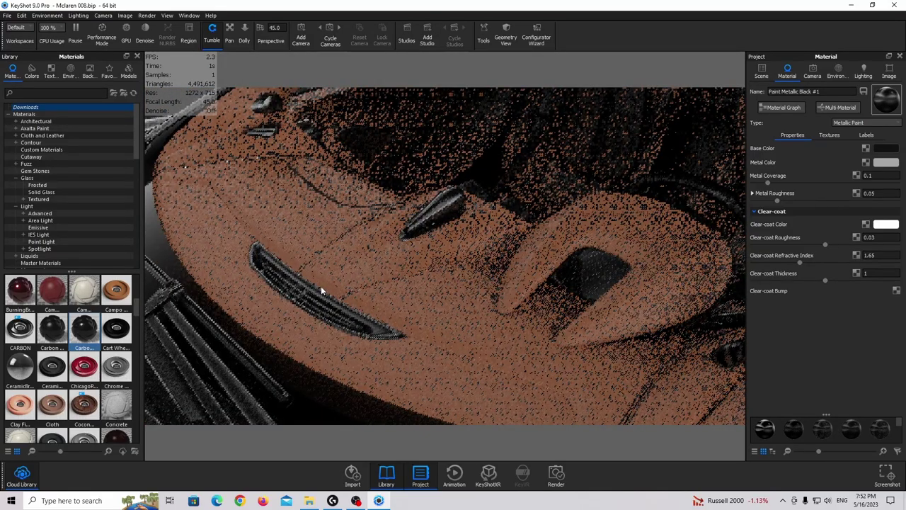
{"action": "middle_click_drag", "start_coordinate": [394, 226], "coordinate": [408, 289]}
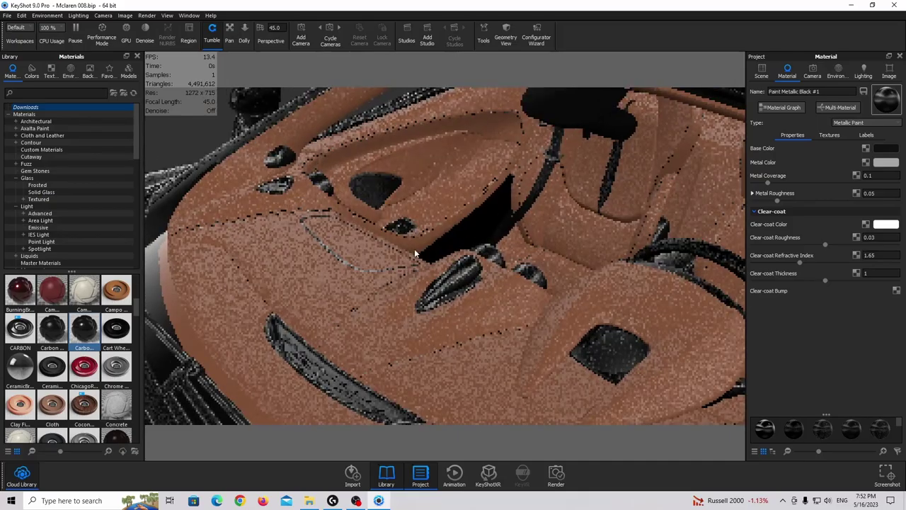
{"action": "scroll", "coordinate": [414, 249], "scroll_direction": "down", "scroll_amount": 4}
{"action": "left_click_drag", "start_coordinate": [481, 215], "coordinate": [477, 318]}
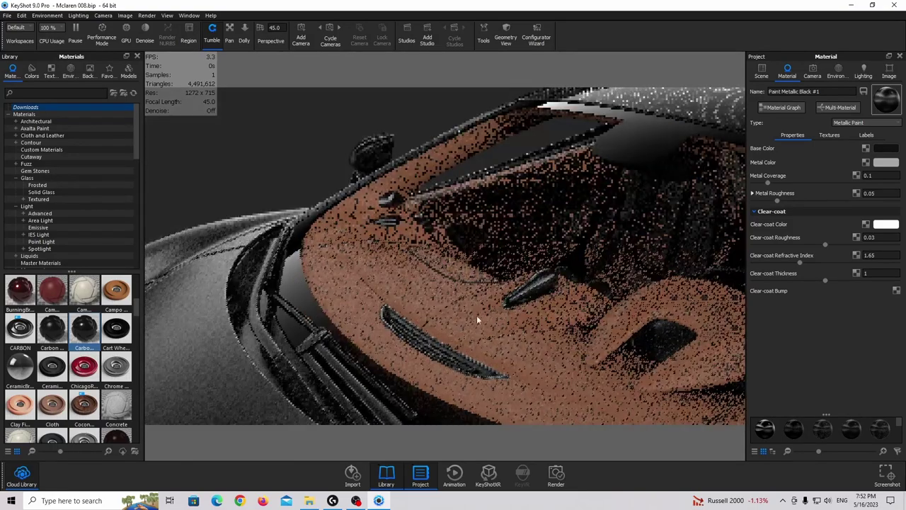
{"action": "left_click_drag", "start_coordinate": [377, 315], "coordinate": [449, 323]}
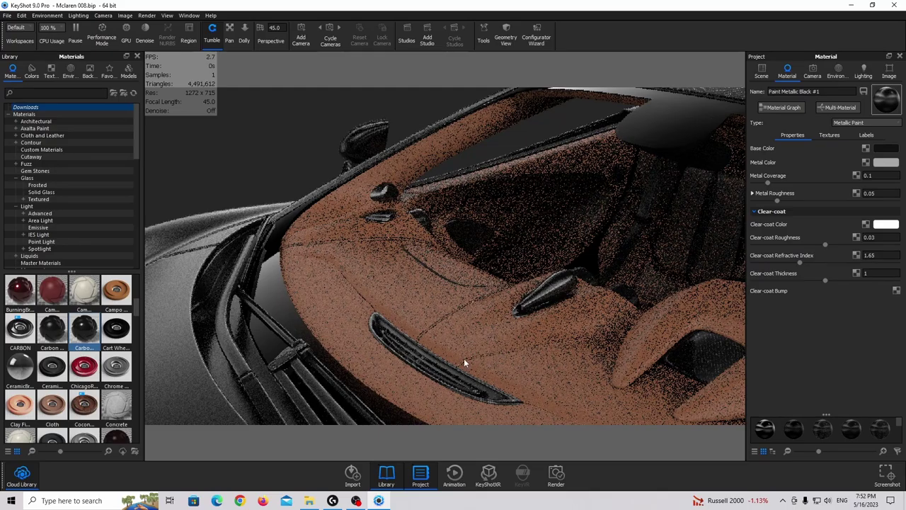
{"action": "left_click_drag", "start_coordinate": [464, 358], "coordinate": [502, 254]}
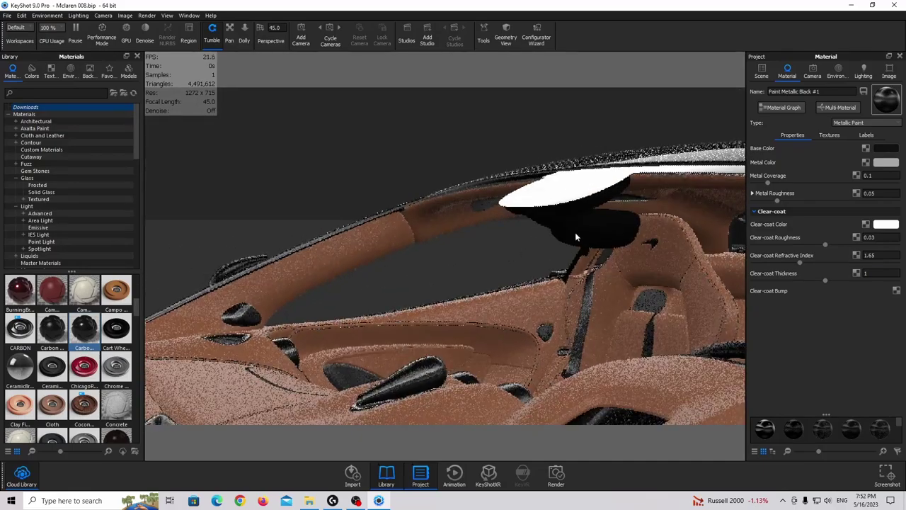
- Search the material library for "plastic no", apply Plastic Paint Noise to the black rear-view mirror and check its bump texture
{"action": "left_click", "coordinate": [61, 90]}
{"action": "type", "text": "plast"}
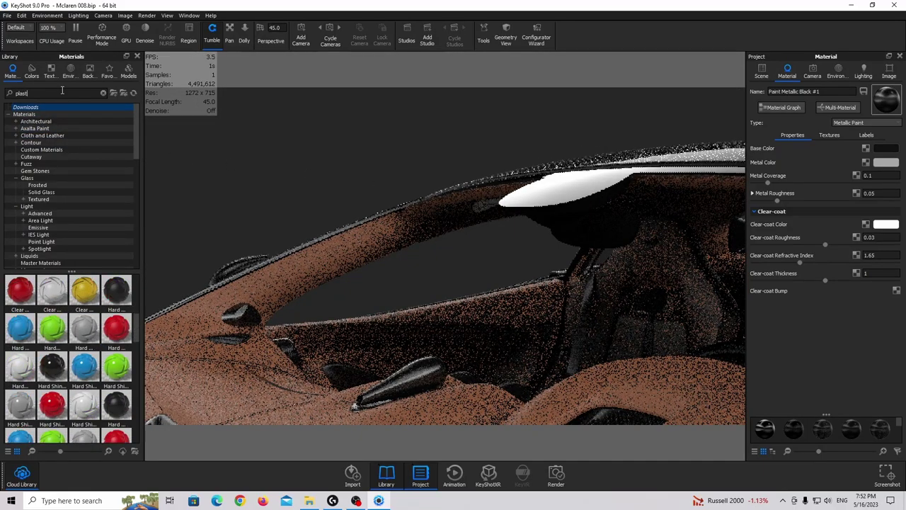
{"action": "type", "text": "ic no"}
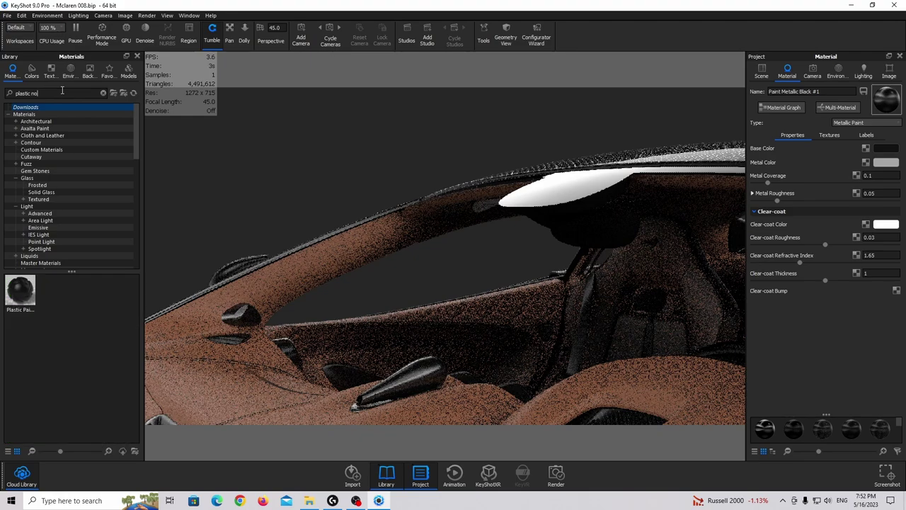
{"action": "left_click_drag", "start_coordinate": [20, 290], "coordinate": [607, 229]}
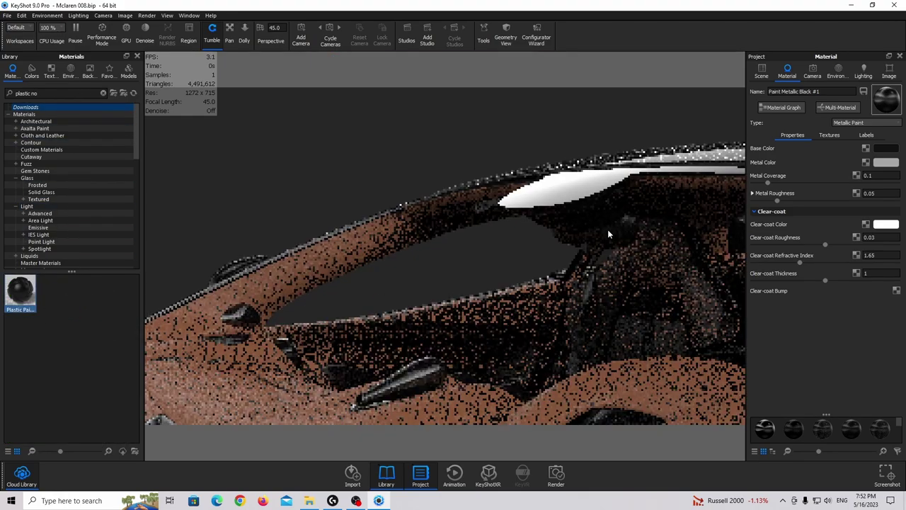
{"action": "left_click", "coordinate": [829, 134]}
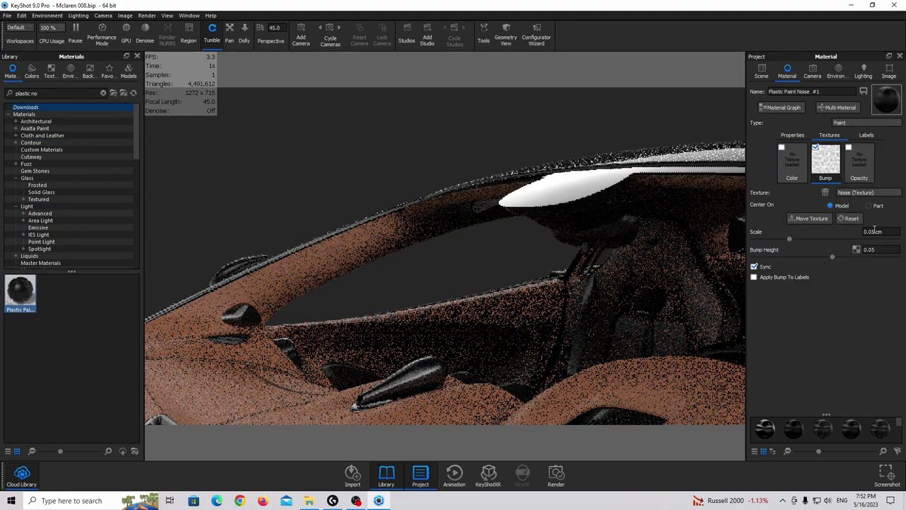
{"action": "left_click_drag", "start_coordinate": [595, 203], "coordinate": [679, 177]}
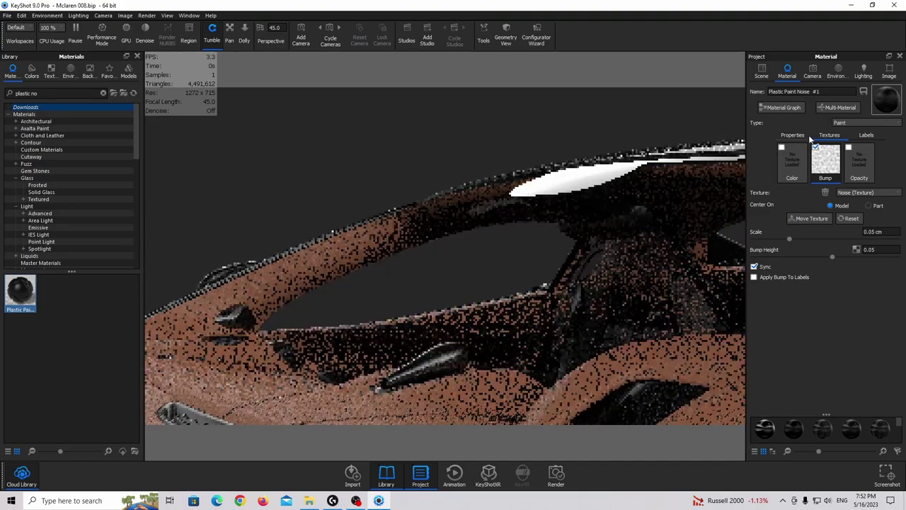
- Set the mirror's Plastic Paint Noise colour to RGB 5, 5, 5
{"action": "left_click", "coordinate": [803, 134]}
{"action": "left_click", "coordinate": [884, 148]}
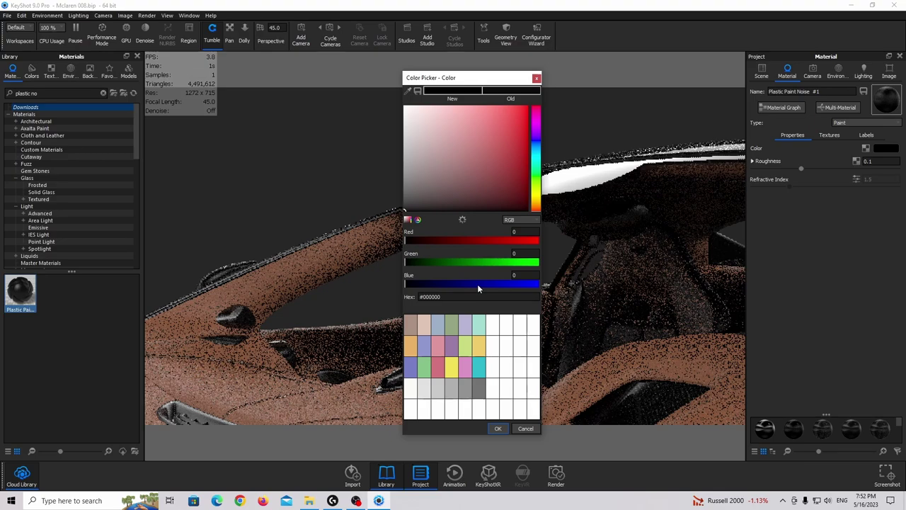
{"action": "double_click", "coordinate": [524, 231]}
{"action": "type", "text": "5"}
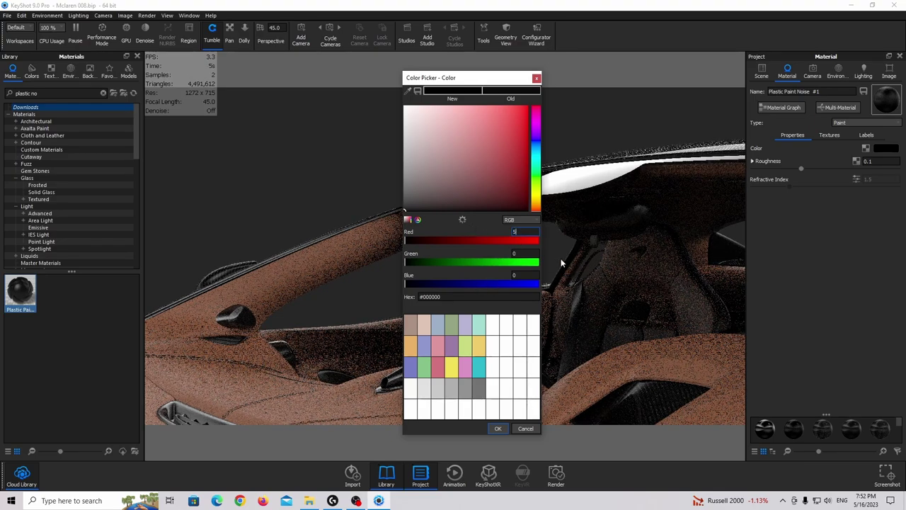
{"action": "key", "text": "Tab"}
{"action": "type", "text": "5"}
{"action": "key", "text": "Tab"}
{"action": "type", "text": "5"}
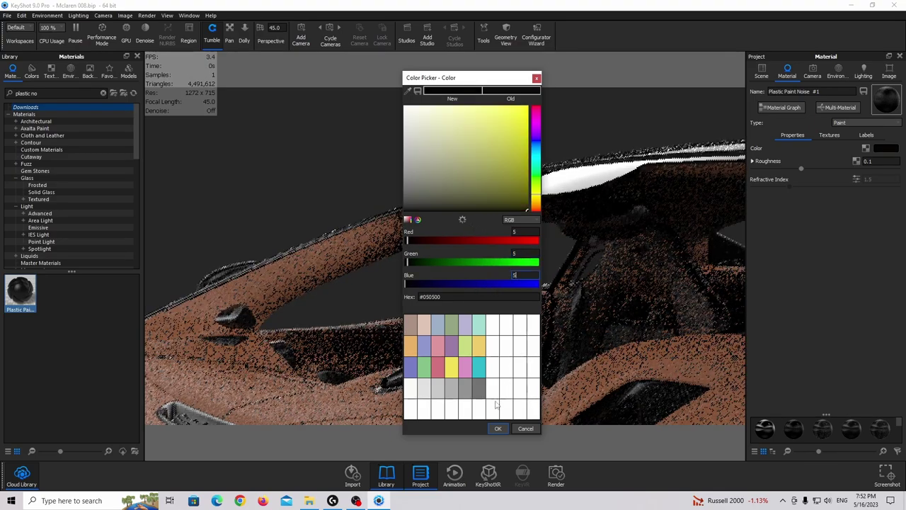
{"action": "key", "text": "Return"}
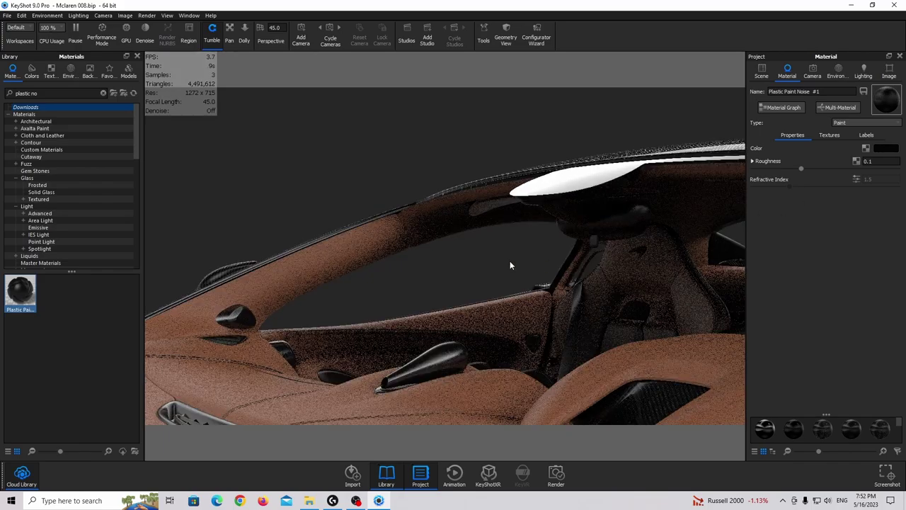
- Show all hidden parts of the car and switch to the Camera Front view
{"action": "left_click_drag", "start_coordinate": [536, 242], "coordinate": [461, 266]}
{"action": "scroll", "coordinate": [461, 262], "scroll_direction": "down", "scroll_amount": 5}
{"action": "middle_click_drag", "start_coordinate": [461, 262], "coordinate": [448, 157]}
{"action": "right_click", "coordinate": [448, 158]}
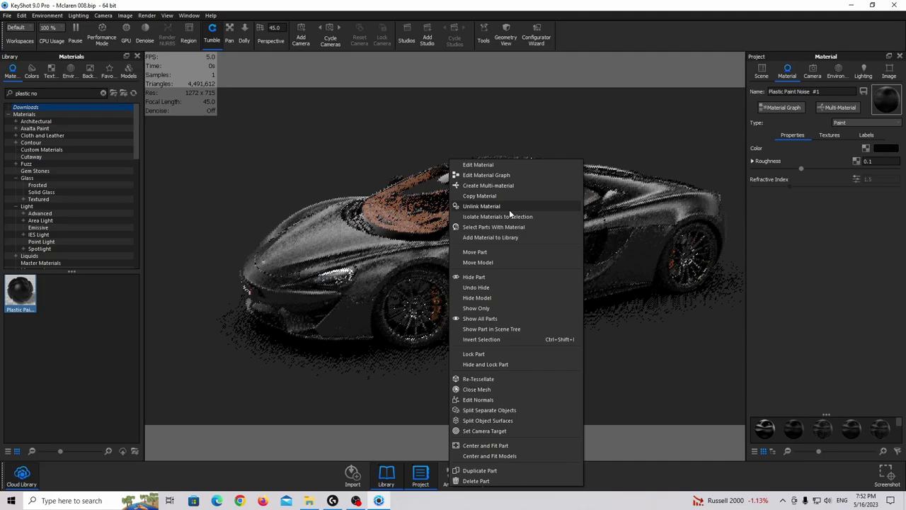
{"action": "left_click", "coordinate": [501, 317]}
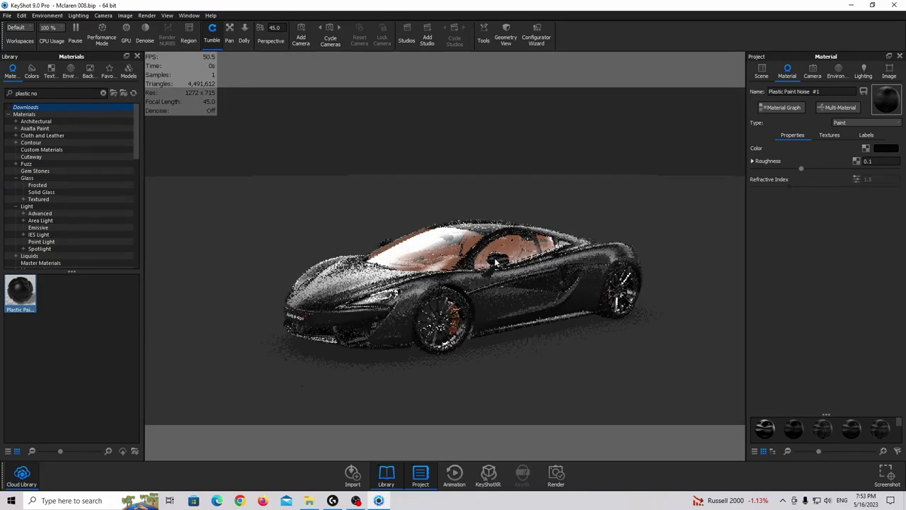
{"action": "left_click", "coordinate": [812, 71]}
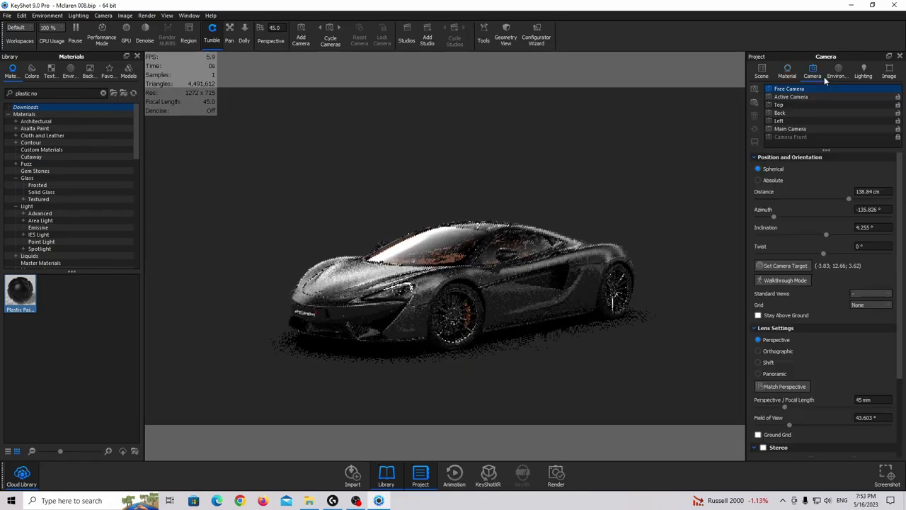
{"action": "left_click", "coordinate": [782, 137]}
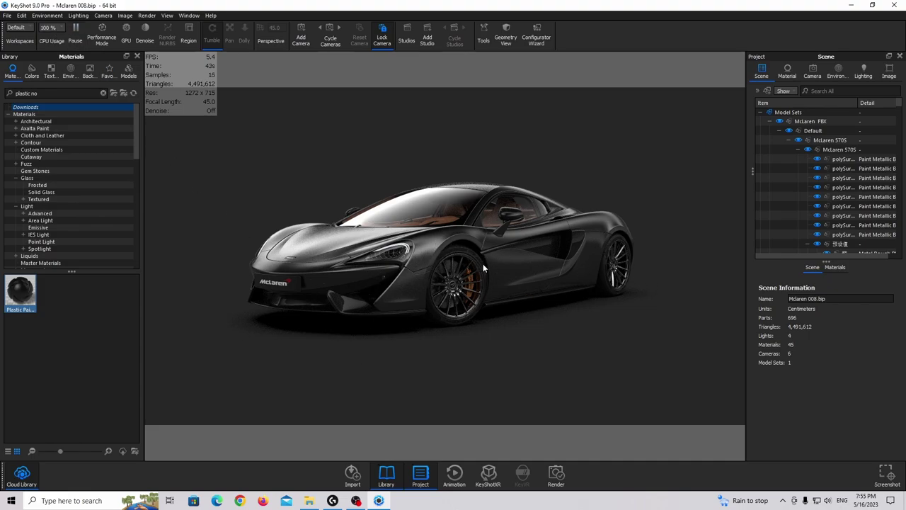
- Add a disc to the scene beneath the car
{"action": "left_click", "coordinate": [22, 15]}
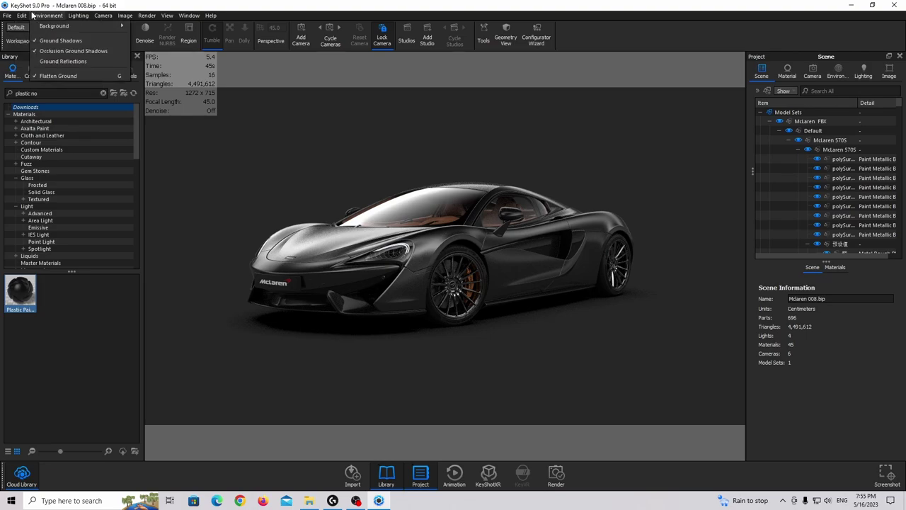
{"action": "mouse_move", "coordinate": [63, 51]}
{"action": "left_click", "coordinate": [131, 95]}
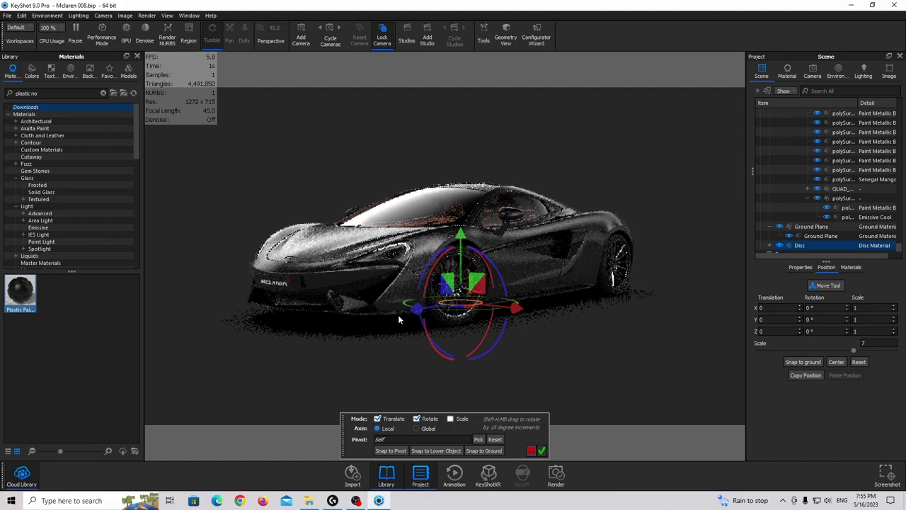
- Set the disc's overall scale to 300 and accept the placement
{"action": "left_click", "coordinate": [867, 342]}
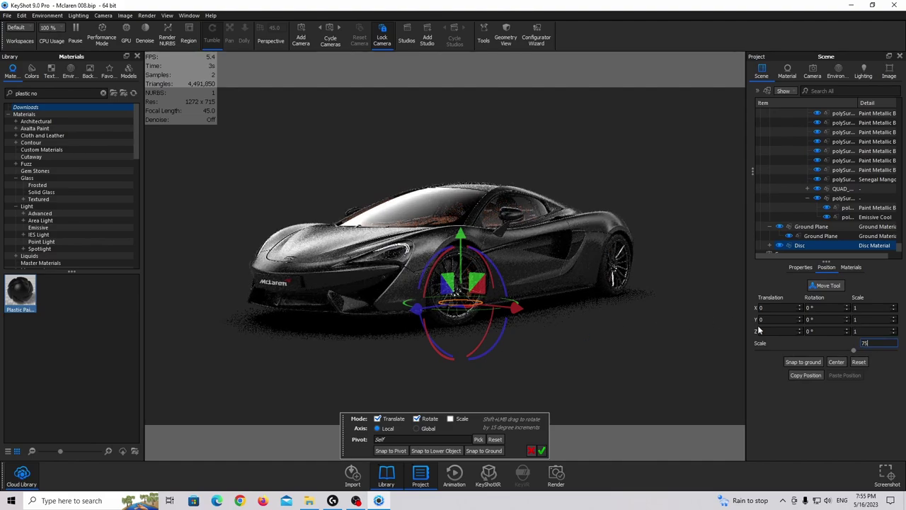
{"action": "type", "text": "5"}
{"action": "key", "text": "BackSpace"}
{"action": "key", "text": "BackSpace"}
{"action": "type", "text": "100"}
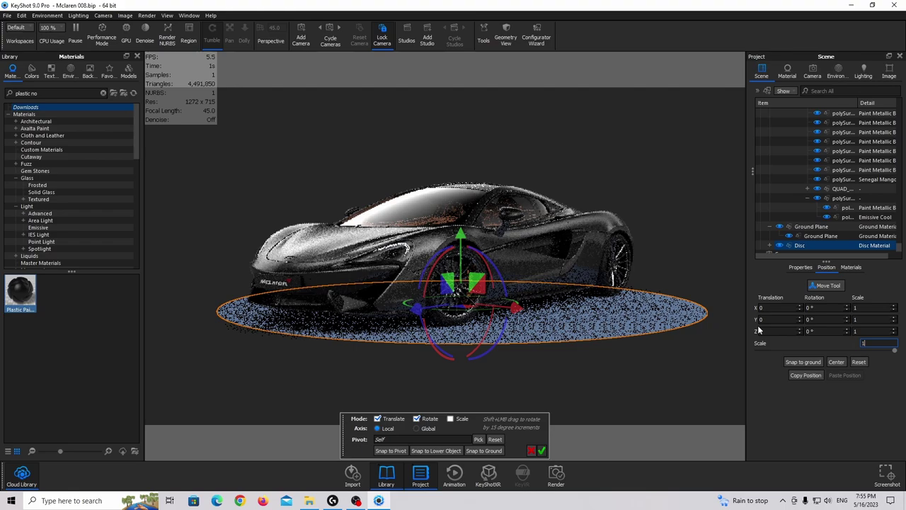
{"action": "key", "text": "Return"}
{"action": "key", "text": "BackSpace"}
{"action": "key", "text": "BackSpace"}
{"action": "key", "text": "BackSpace"}
{"action": "type", "text": "300"}
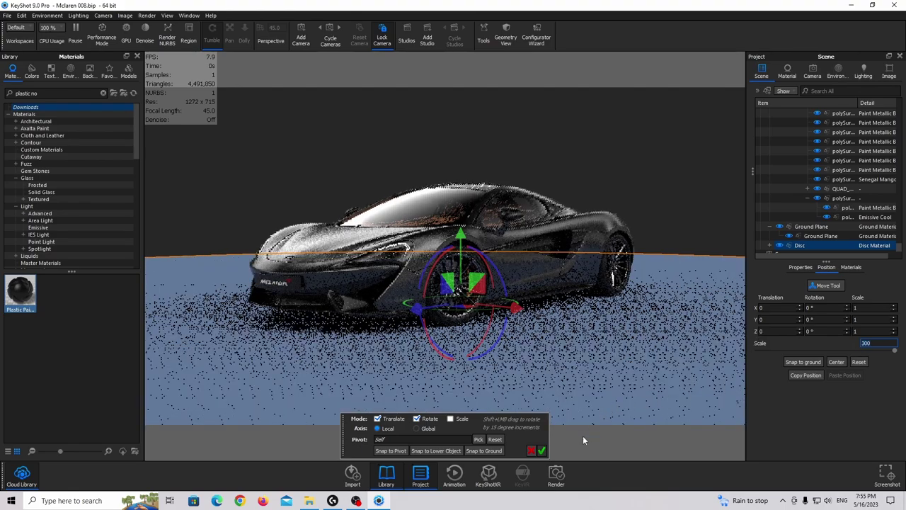
{"action": "left_click", "coordinate": [541, 450]}
- Change the disc's material type to Ground and accept black as its shadow colour
{"action": "double_click", "coordinate": [568, 366]}
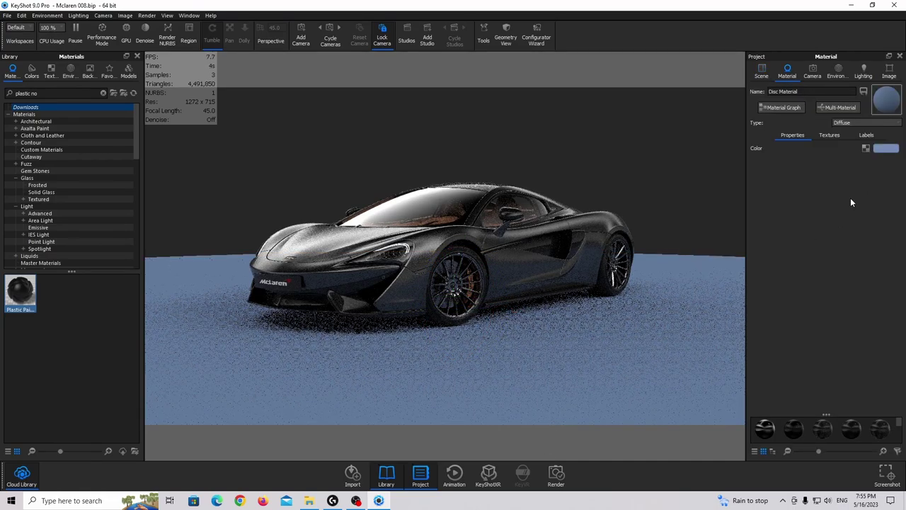
{"action": "left_click", "coordinate": [872, 124]}
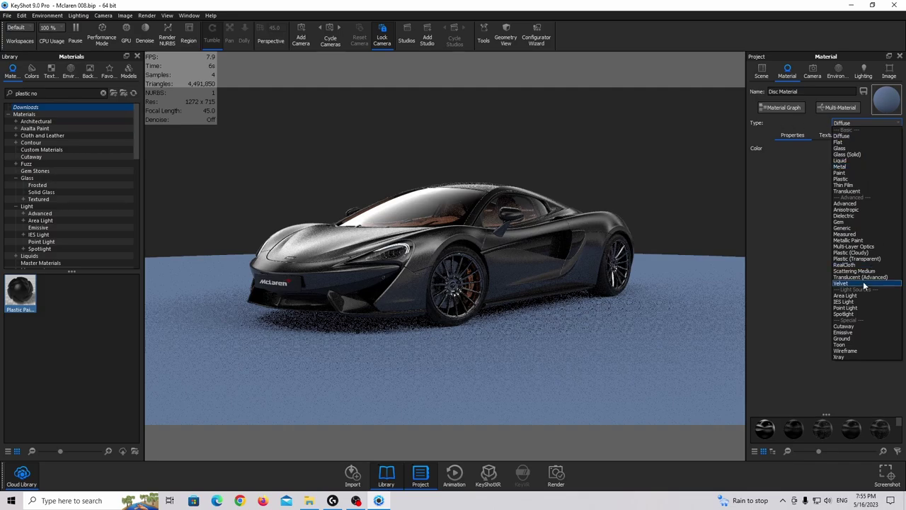
{"action": "left_click", "coordinate": [842, 338]}
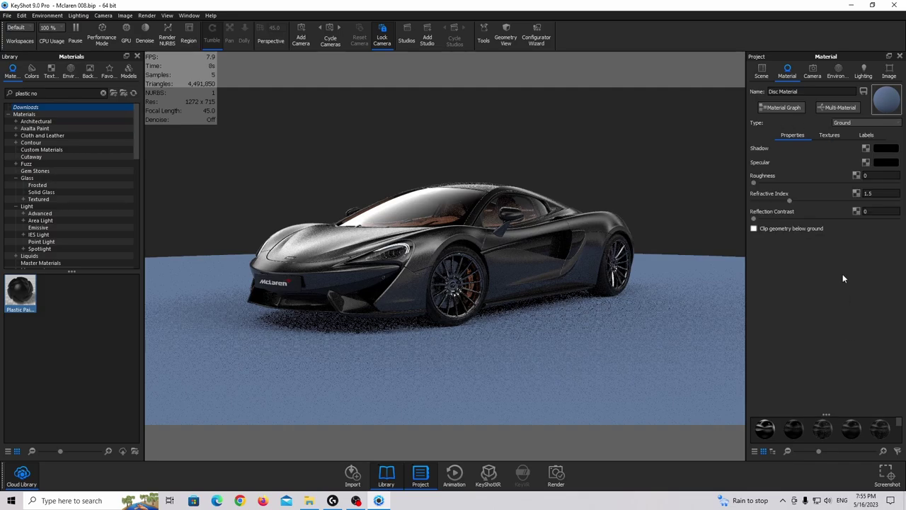
{"action": "left_click", "coordinate": [885, 149]}
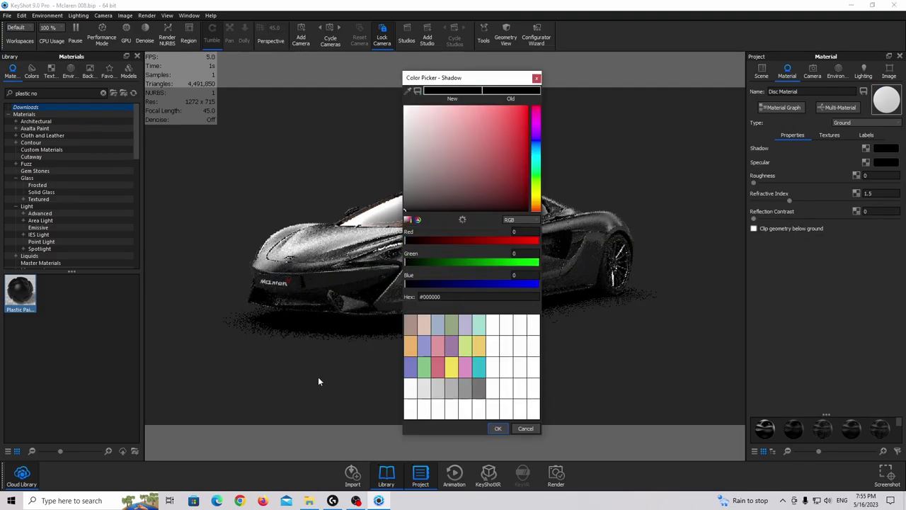
{"action": "left_click", "coordinate": [497, 430]}
- Set the disc material's specular colour to a warm cream, RGB 255, 231, 203
{"action": "left_click", "coordinate": [884, 162]}
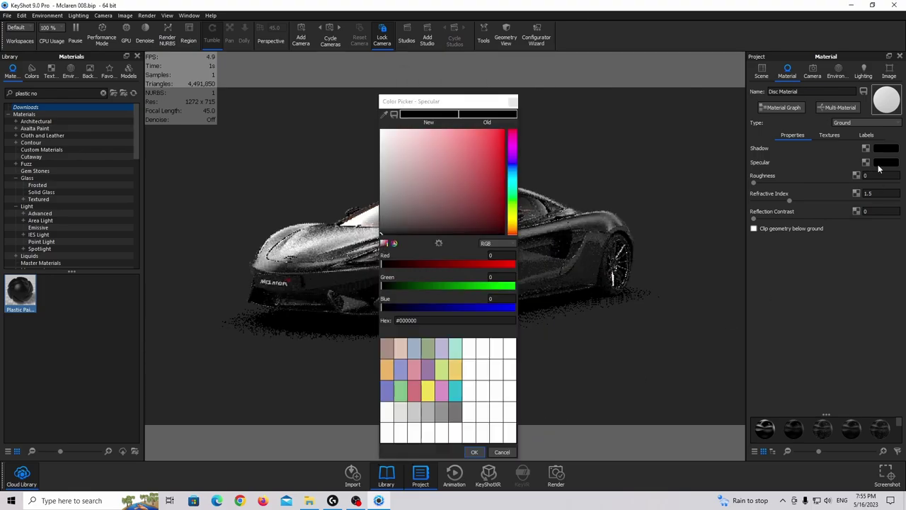
{"action": "left_click_drag", "start_coordinate": [469, 190], "coordinate": [414, 131]}
{"action": "left_click", "coordinate": [513, 221]}
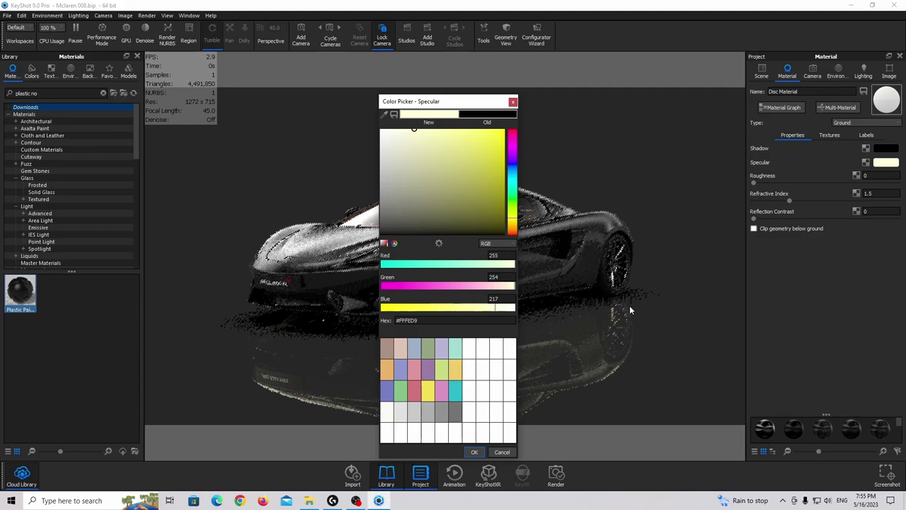
{"action": "mouse_move", "coordinate": [404, 158]}
{"action": "left_mouse_down"}
{"action": "mouse_move", "coordinate": [409, 118]}
{"action": "mouse_move", "coordinate": [444, 94]}
{"action": "mouse_move", "coordinate": [472, 91]}
{"action": "left_mouse_up"}
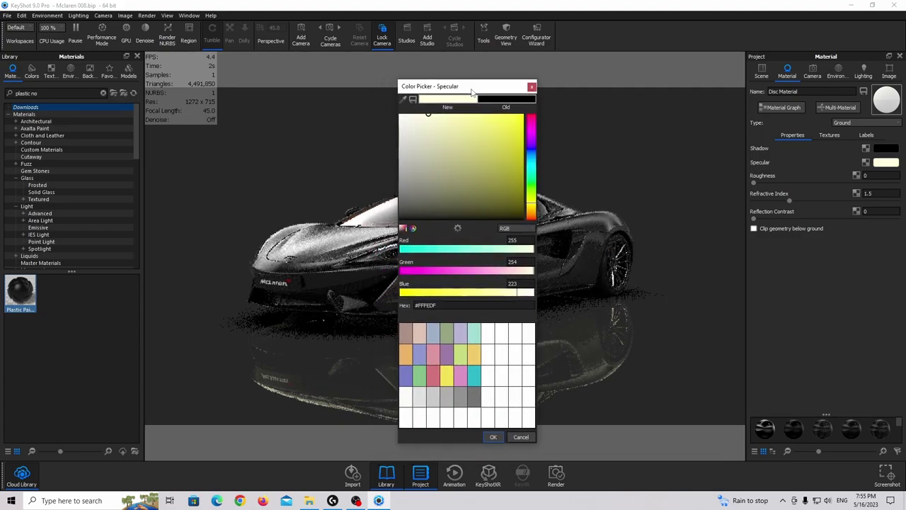
{"action": "left_click_drag", "start_coordinate": [514, 275], "coordinate": [521, 275]}
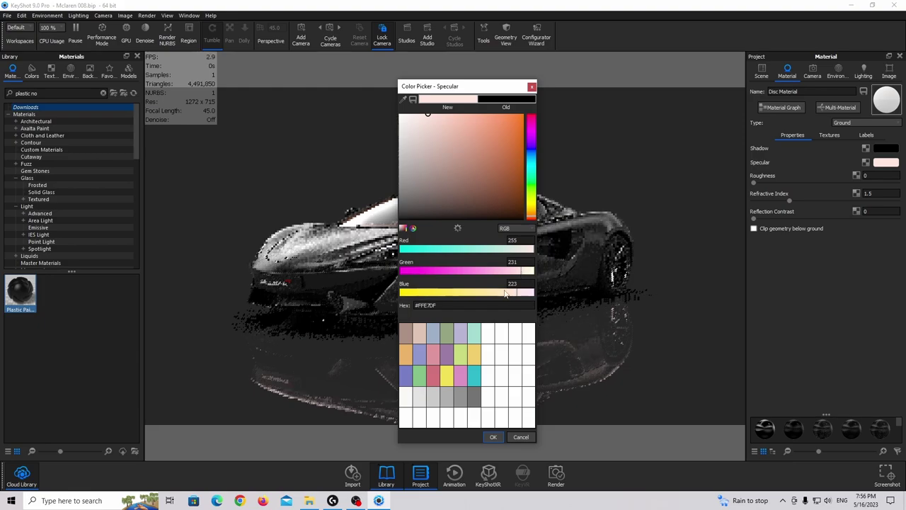
{"action": "left_click", "coordinate": [500, 292]}
{"action": "left_click_drag", "start_coordinate": [499, 293], "coordinate": [507, 293]}
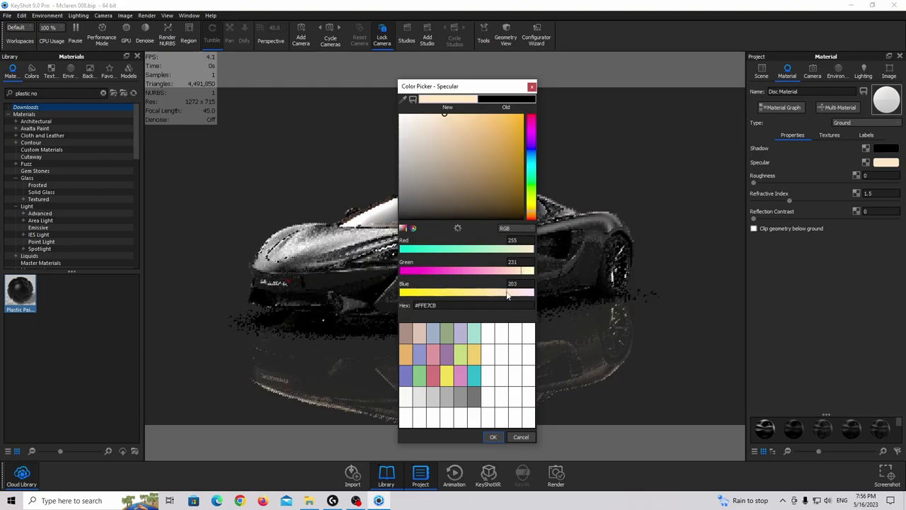
{"action": "left_click", "coordinate": [493, 437]}
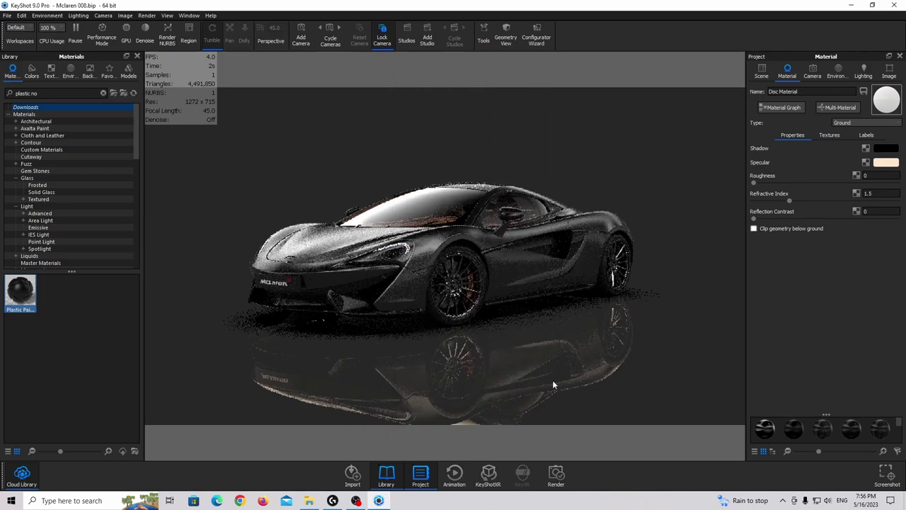
- Set the ground material's roughness to 0.1, reflection contrast to 0.25 and refractive index to 1.35
{"action": "left_click", "coordinate": [893, 176]}
{"action": "type", "text": "0.1"}
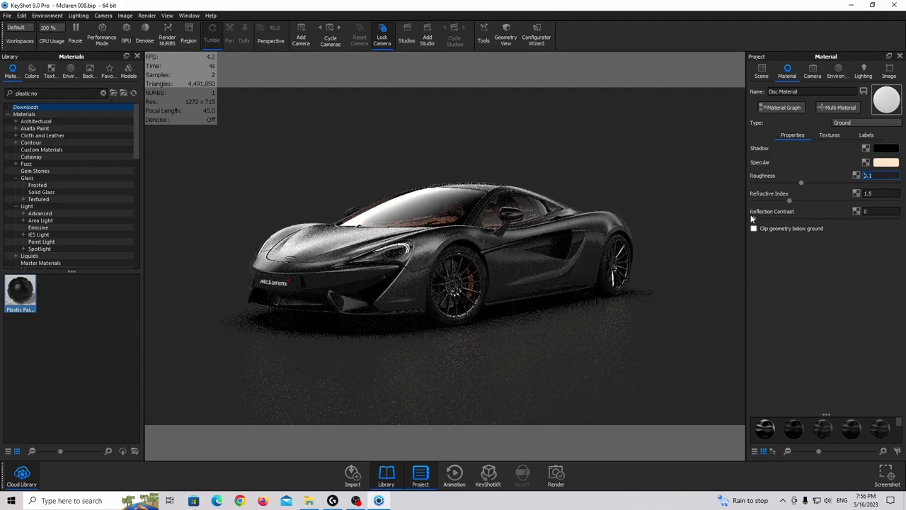
{"action": "left_click_drag", "start_coordinate": [752, 218], "coordinate": [777, 218]}
{"action": "left_click_drag", "start_coordinate": [870, 210], "coordinate": [902, 207]}
{"action": "type", "text": "25"}
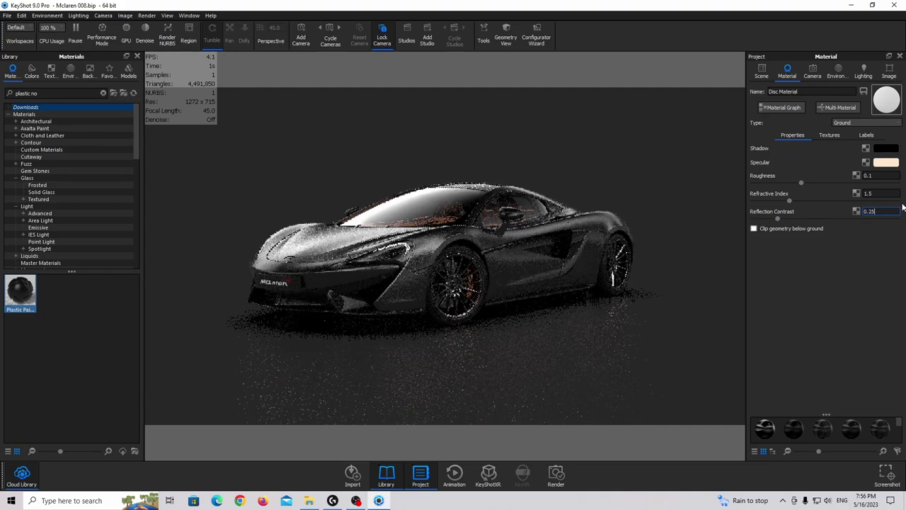
{"action": "key", "text": "Return"}
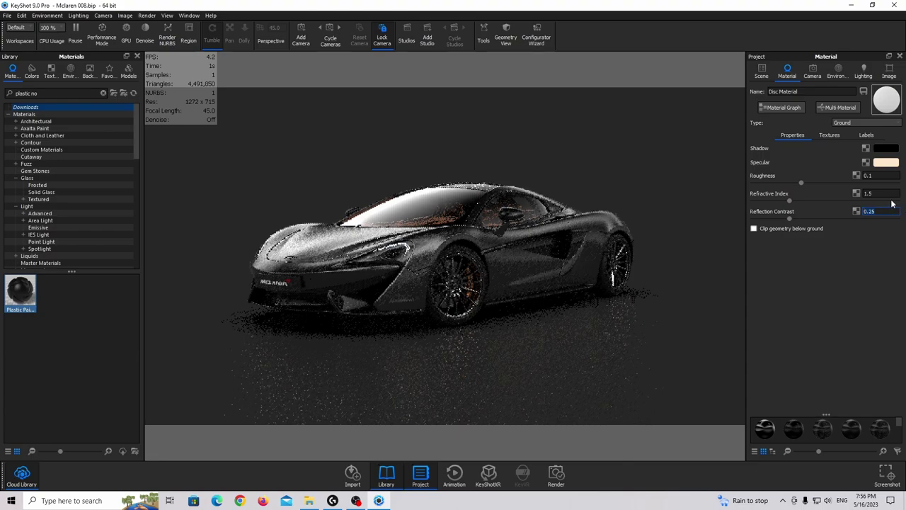
{"action": "double_click", "coordinate": [873, 193]}
{"action": "type", "text": "1.35"}
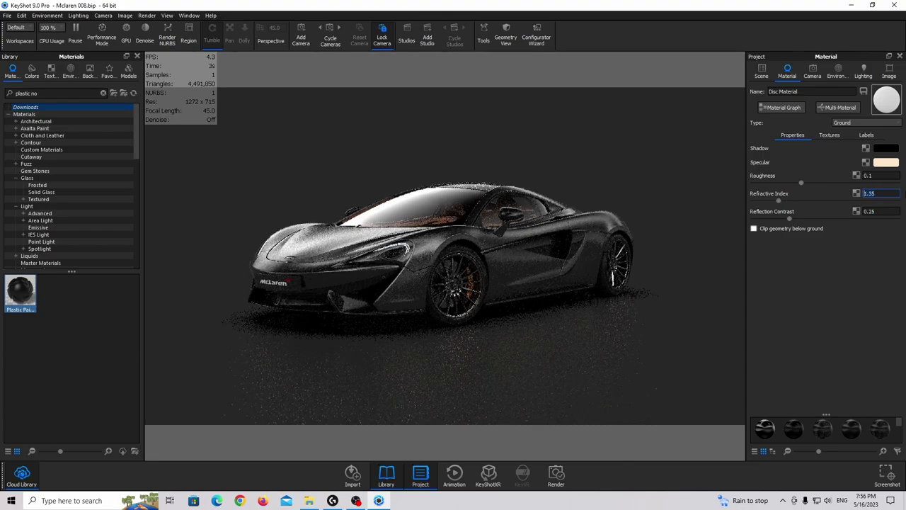
{"action": "key", "text": "Return"}
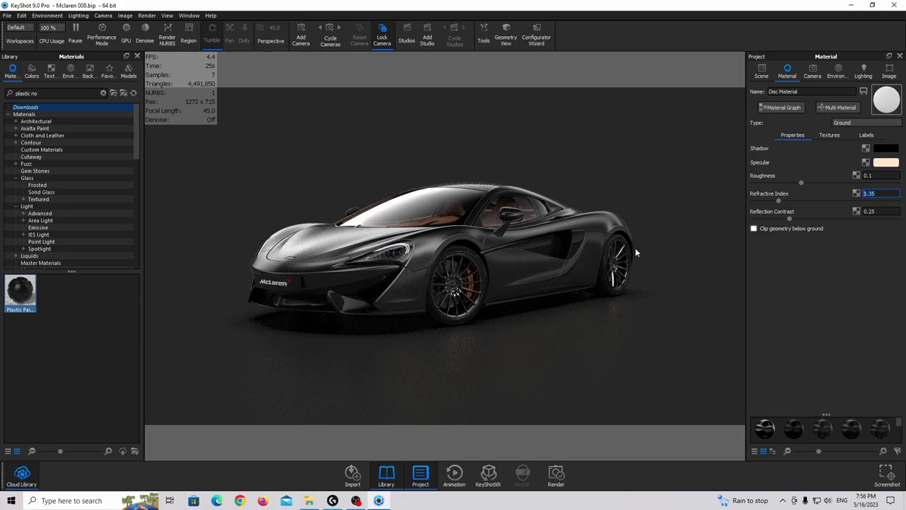
- Switch the scene's lighting preset to Product
{"action": "left_click", "coordinate": [860, 75]}
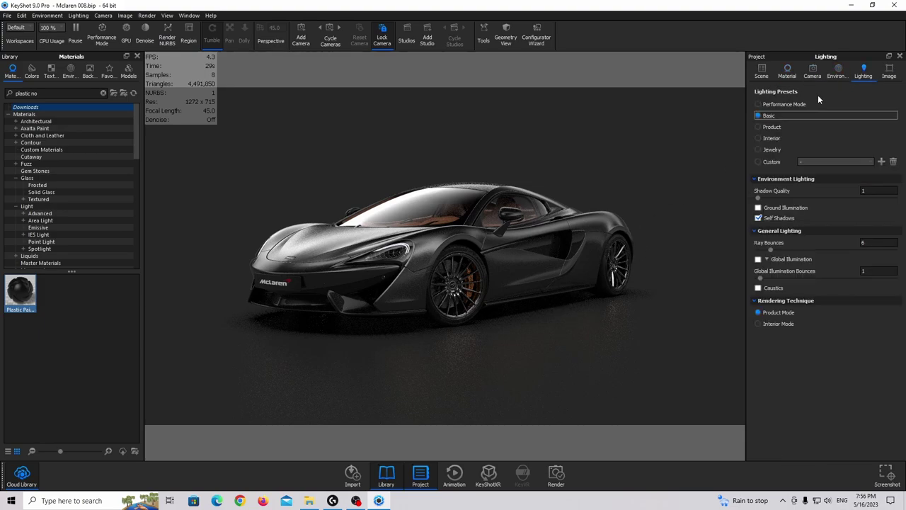
{"action": "left_click", "coordinate": [773, 127]}
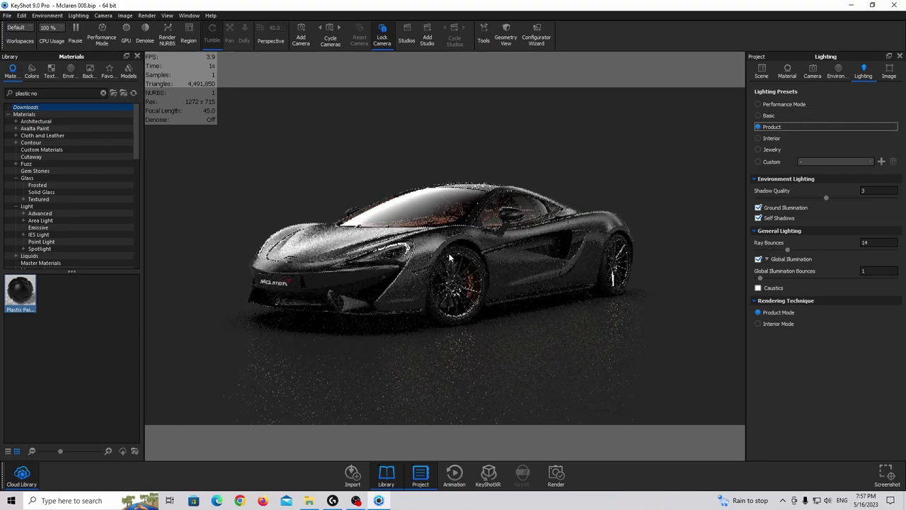
- Try a new photographic image style with linear response, exposure 0.116 EV, white balance 0.028 and contrast 0.258, and delete it
{"action": "left_click", "coordinate": [894, 74]}
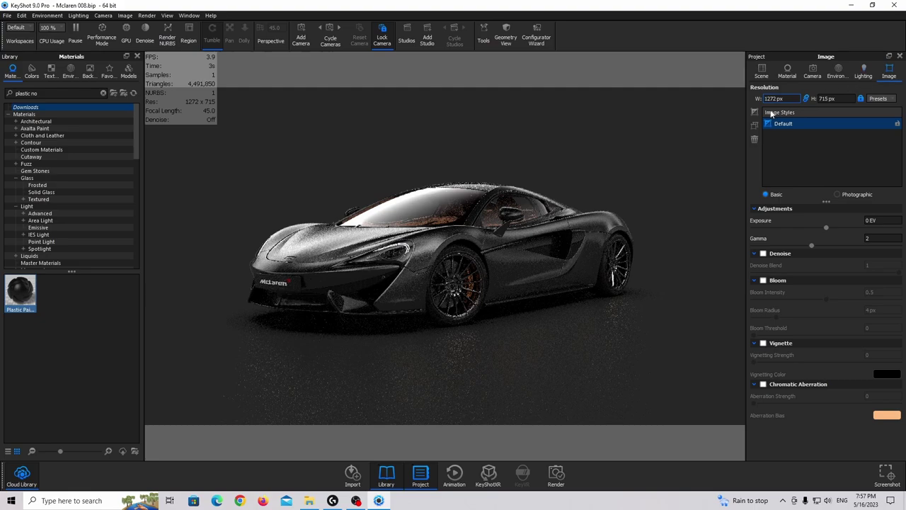
{"action": "left_click", "coordinate": [755, 112]}
{"action": "left_click", "coordinate": [851, 195]}
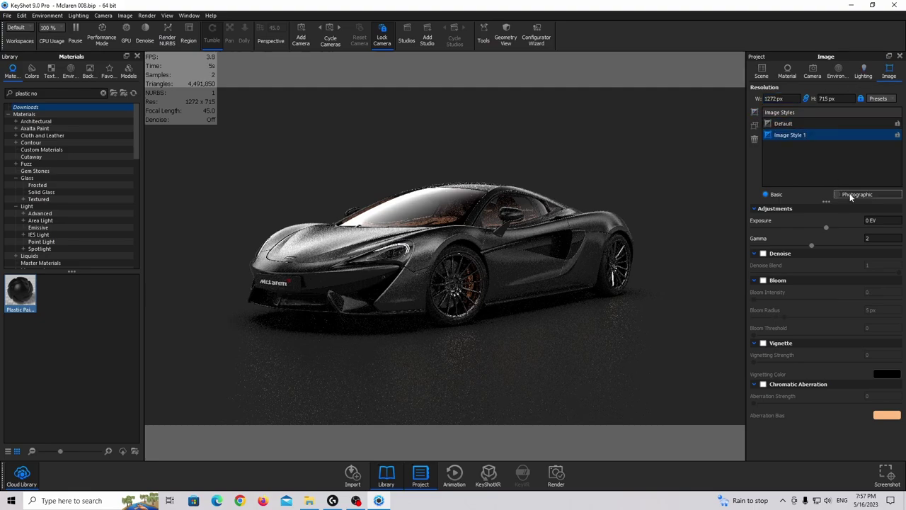
{"action": "left_click", "coordinate": [814, 283]}
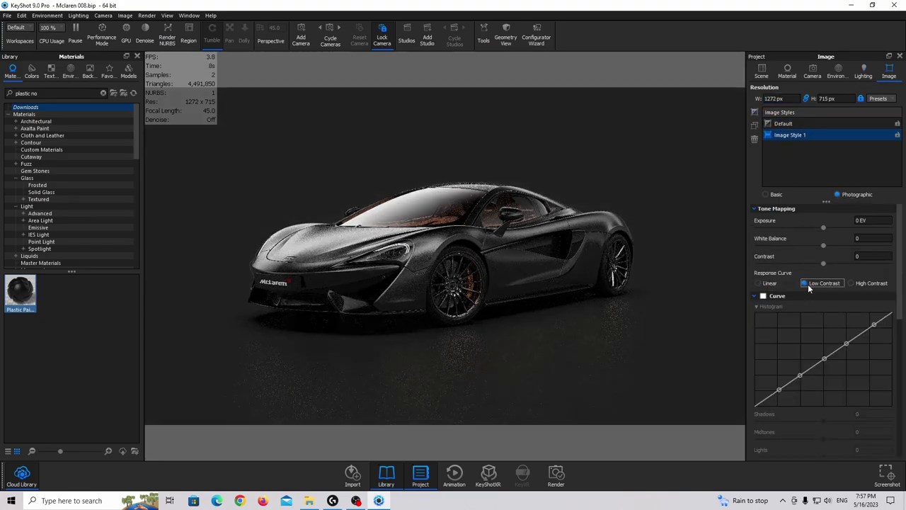
{"action": "left_click", "coordinate": [861, 283]}
{"action": "left_click", "coordinate": [778, 282]}
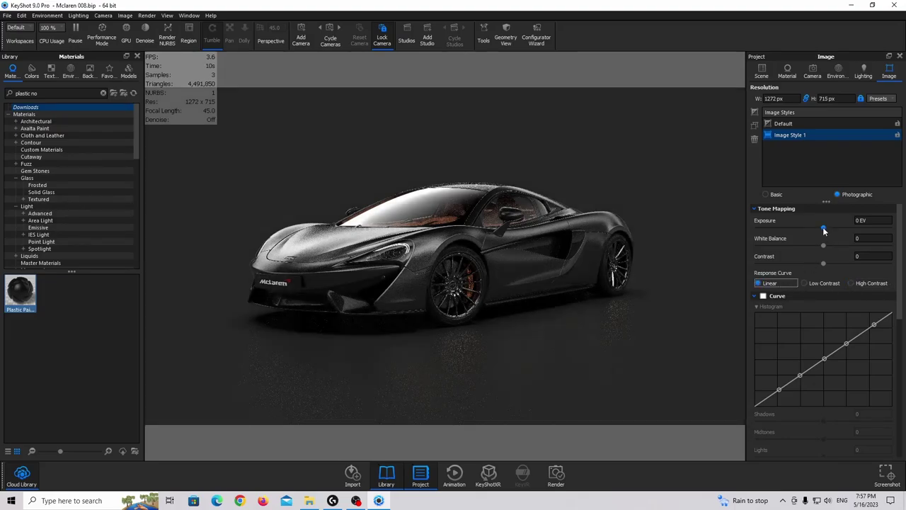
{"action": "left_click_drag", "start_coordinate": [824, 227], "coordinate": [840, 264]}
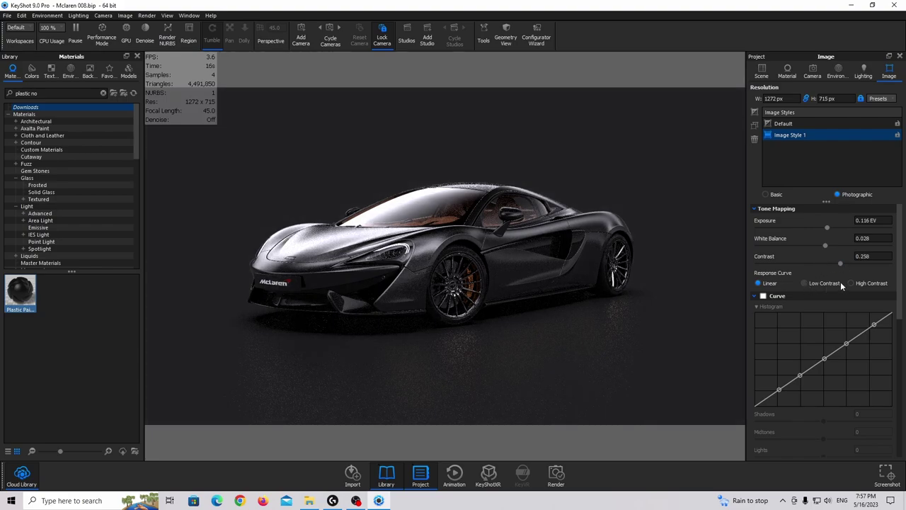
{"action": "left_click", "coordinate": [755, 140]}
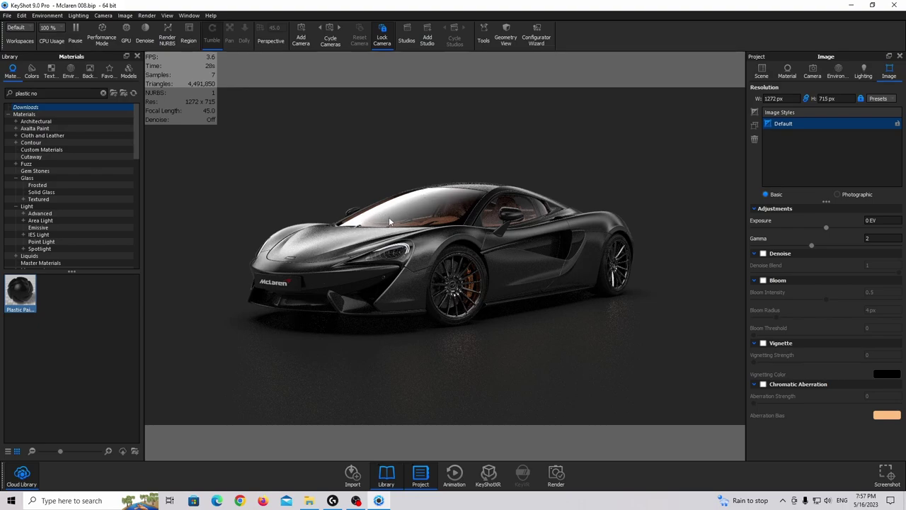
- Turn off all ten light pins of the main environment in the HDRI Editor, from Pin #10 down to Pin #1
{"action": "left_click", "coordinate": [836, 71]}
{"action": "left_click", "coordinate": [844, 202]}
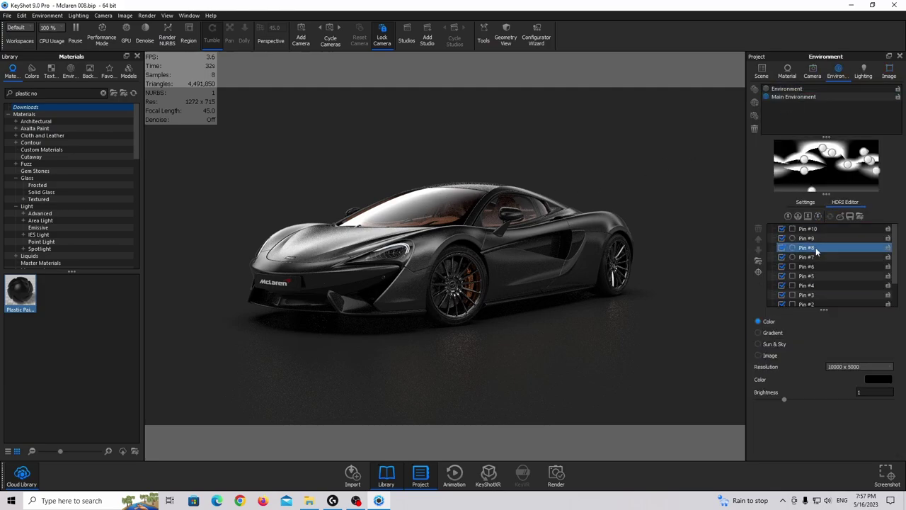
{"action": "left_click", "coordinate": [780, 228]}
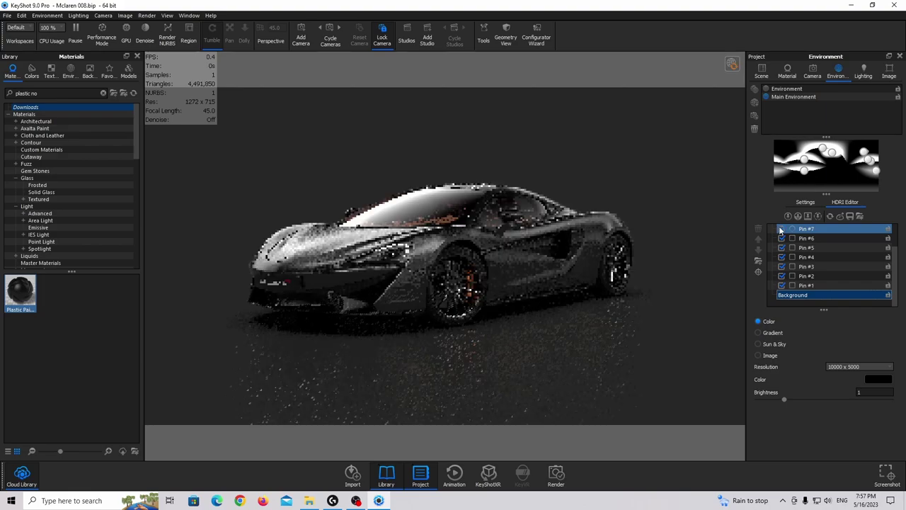
{"action": "scroll", "coordinate": [791, 235], "scroll_direction": "up", "scroll_amount": 1}
{"action": "left_click", "coordinate": [782, 229]}
{"action": "left_click", "coordinate": [782, 238]}
{"action": "left_click", "coordinate": [781, 247]}
{"action": "left_click", "coordinate": [781, 266]}
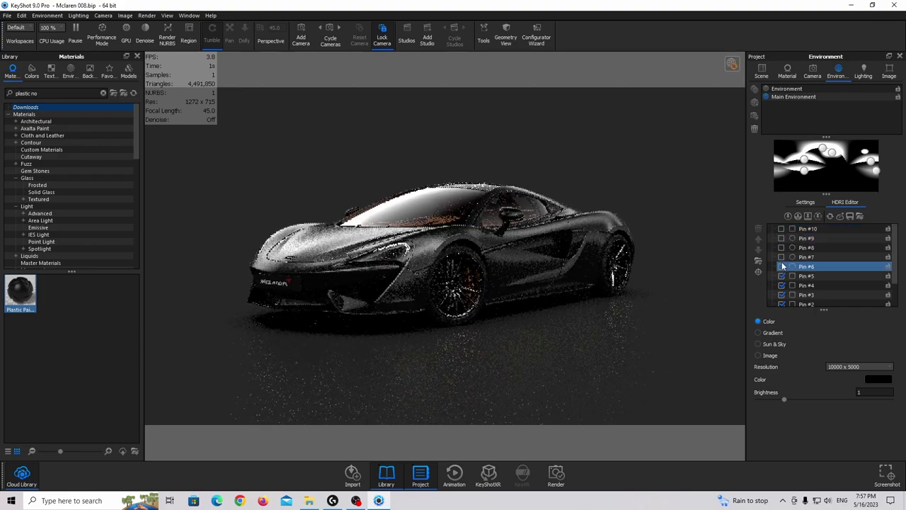
{"action": "left_click", "coordinate": [781, 275]}
{"action": "scroll", "coordinate": [786, 280], "scroll_direction": "down", "scroll_amount": 2}
{"action": "left_click", "coordinate": [790, 286]}
{"action": "left_click", "coordinate": [781, 257]}
{"action": "left_click", "coordinate": [782, 266]}
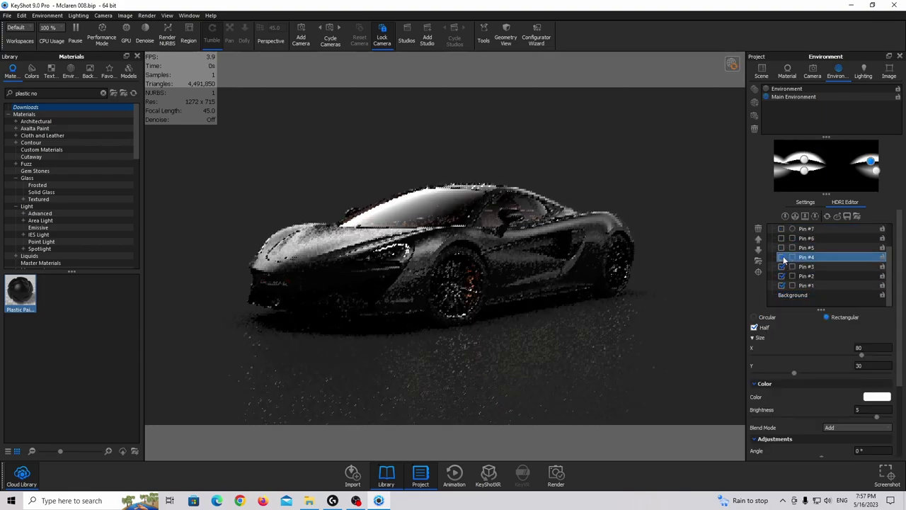
{"action": "left_click", "coordinate": [782, 275]}
{"action": "left_click", "coordinate": [781, 283]}
- Turn the main environment's light pins back on from Pin #1 up to Pin #4
{"action": "left_click", "coordinate": [782, 284]}
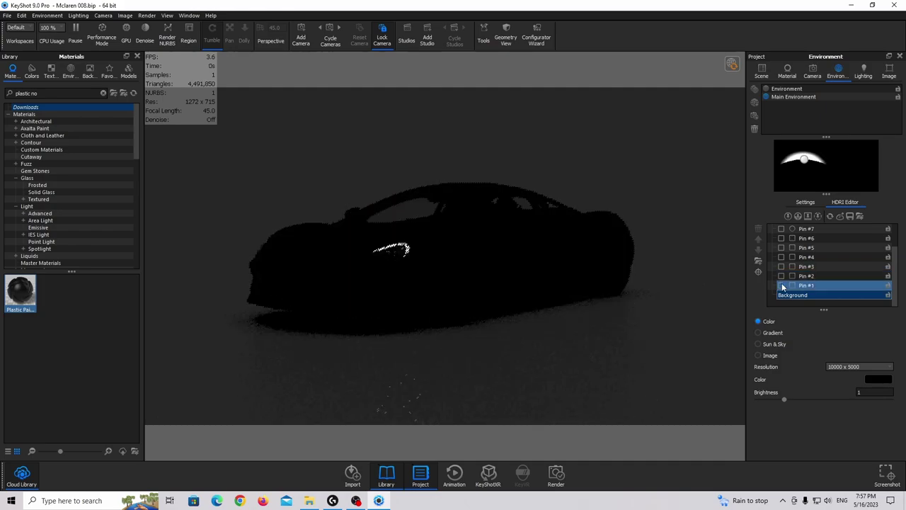
{"action": "left_click", "coordinate": [782, 275]}
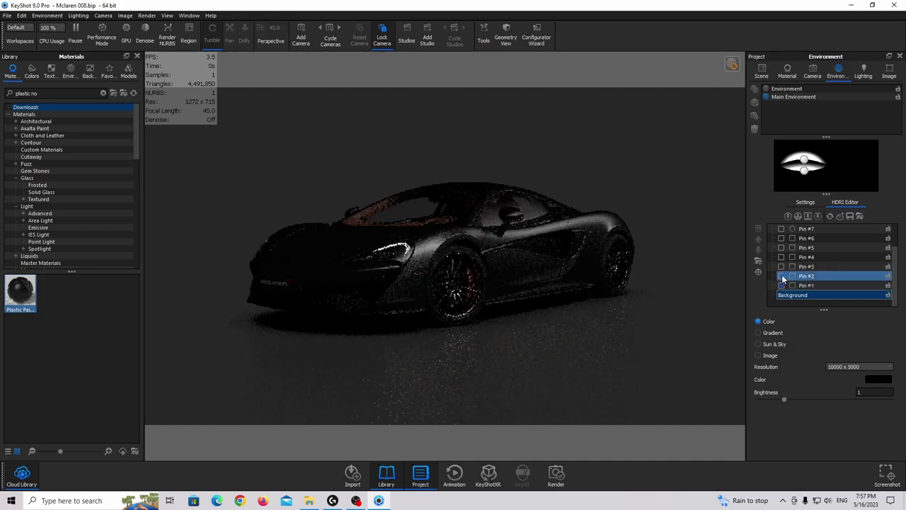
{"action": "left_click", "coordinate": [781, 266]}
{"action": "left_click", "coordinate": [781, 257]}
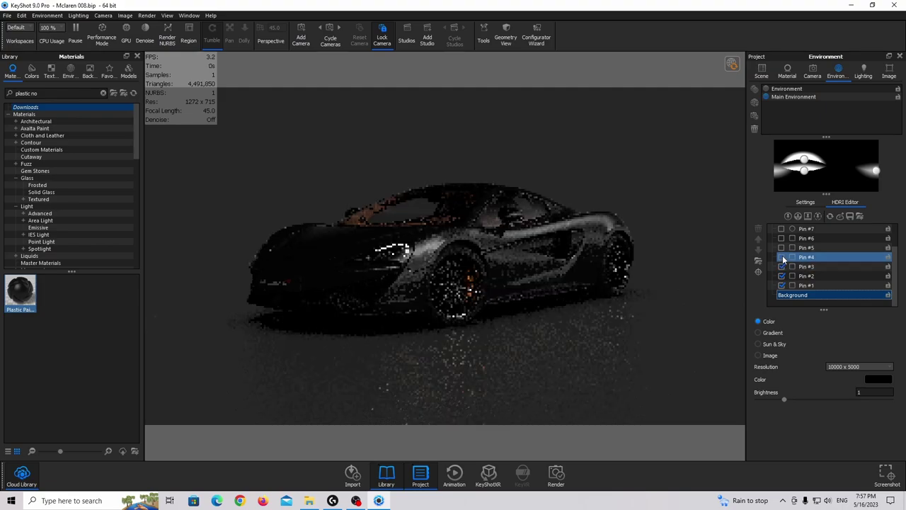
{"action": "left_click", "coordinate": [781, 247]}
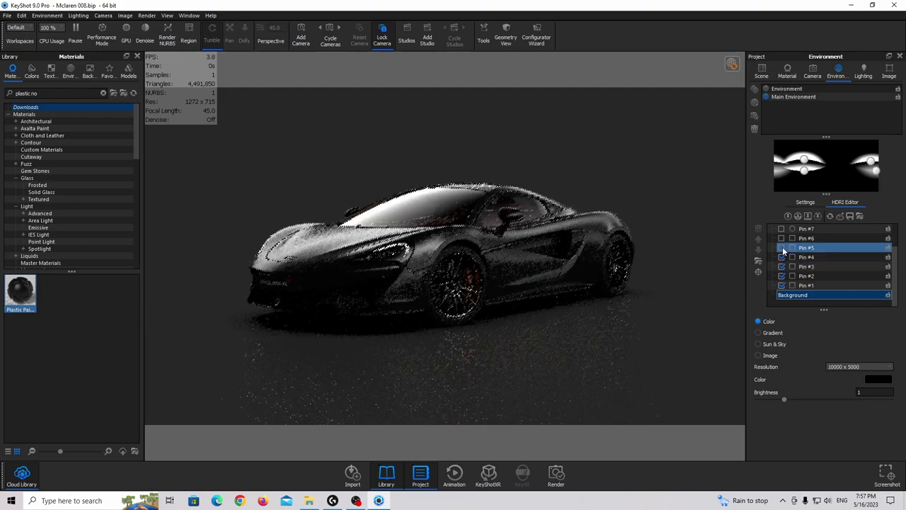
- Set the brightness of Pin #4 to 1.5
{"action": "left_click", "coordinate": [803, 258]}
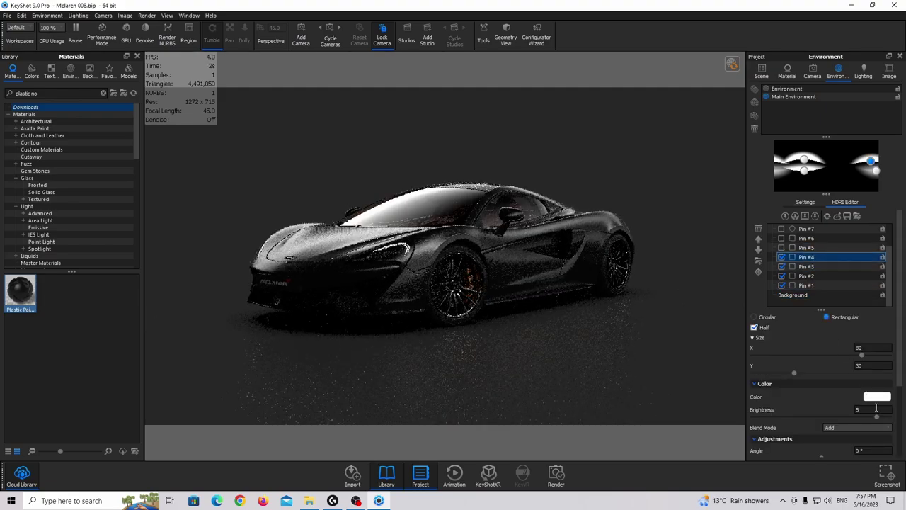
{"action": "left_click", "coordinate": [872, 409]}
{"action": "type", "text": "2"}
{"action": "key", "text": "BackSpace"}
{"action": "type", "text": "1"}
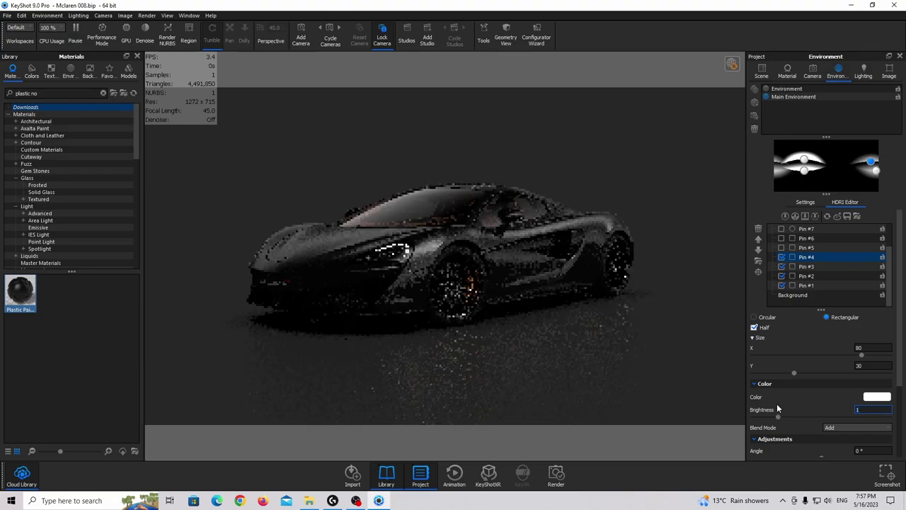
{"action": "key", "text": "BackSpace"}
{"action": "type", "text": "2"}
{"action": "key", "text": "BackSpace"}
{"action": "type", "text": "1.5"}
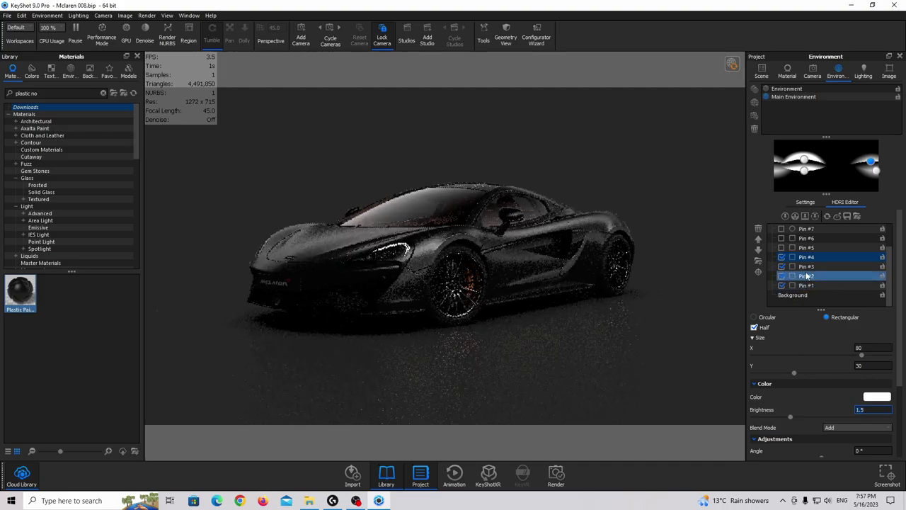
- Turn on the remaining light pins, Pin #5 through Pin #10
{"action": "scroll", "coordinate": [806, 276], "scroll_direction": "up", "scroll_amount": 1}
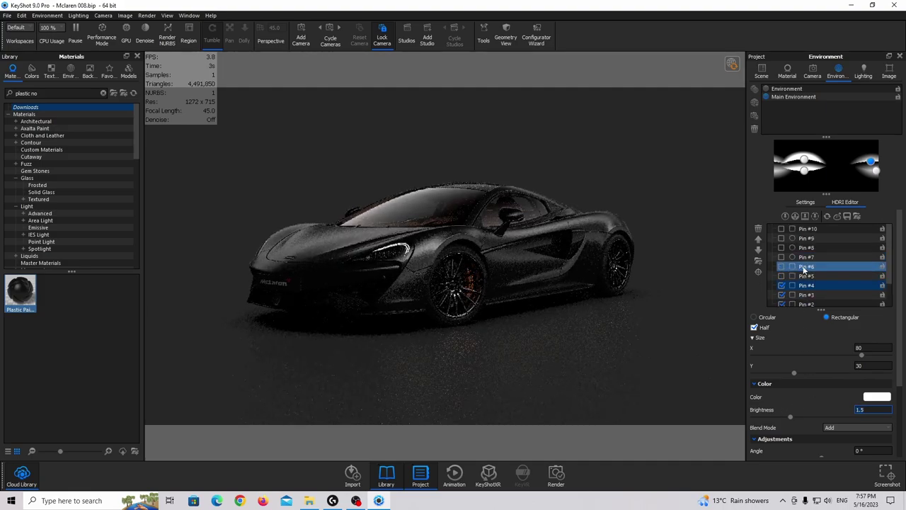
{"action": "left_click", "coordinate": [782, 276]}
{"action": "left_click", "coordinate": [781, 266]}
{"action": "left_click", "coordinate": [781, 257]}
{"action": "left_click", "coordinate": [782, 238]}
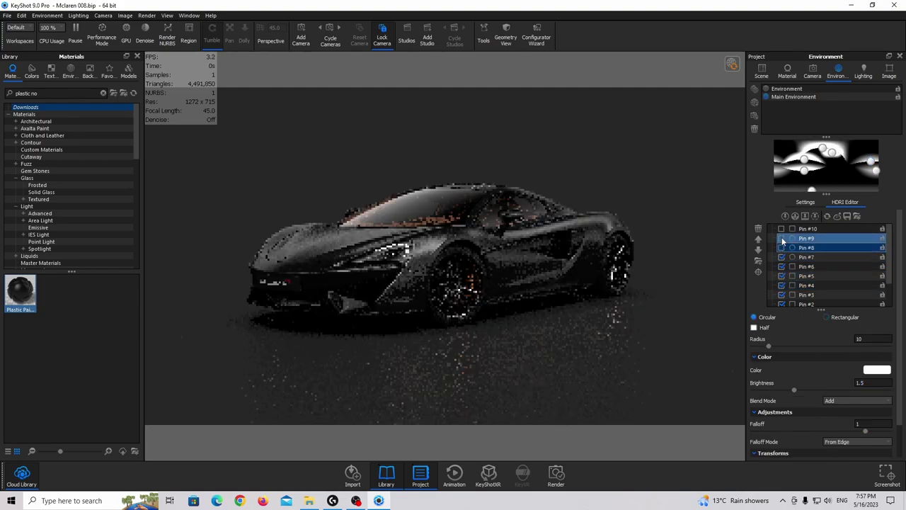
{"action": "left_click", "coordinate": [781, 229]}
{"action": "left_click", "coordinate": [781, 248]}
{"action": "scroll", "coordinate": [786, 251], "scroll_direction": "down", "scroll_amount": 2}
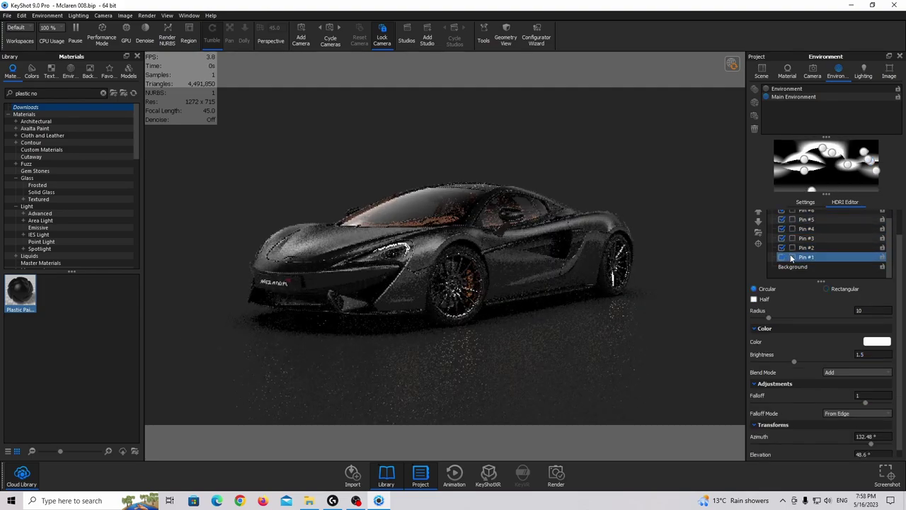
{"action": "scroll", "coordinate": [790, 258], "scroll_direction": "up", "scroll_amount": 2}
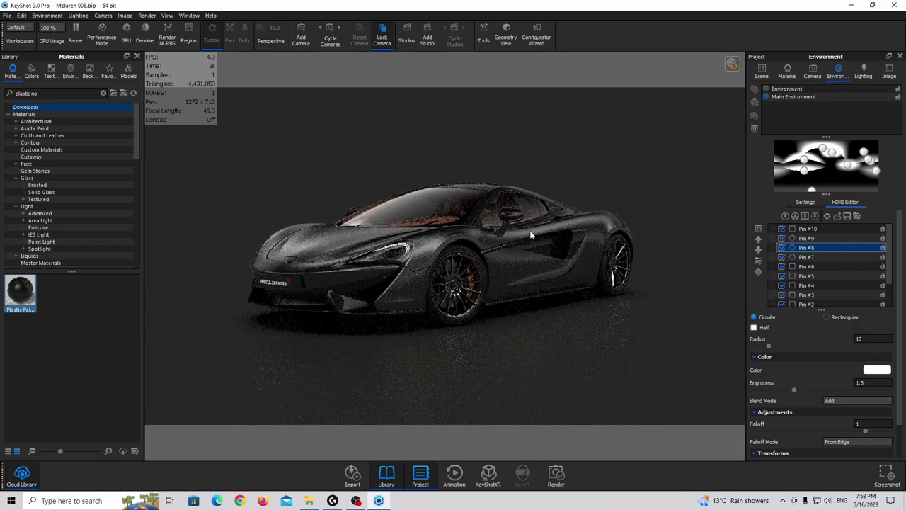
- Bring up the still image render settings and choose PNG as the output format
{"action": "left_click", "coordinate": [147, 15]}
{"action": "left_click", "coordinate": [181, 122]}
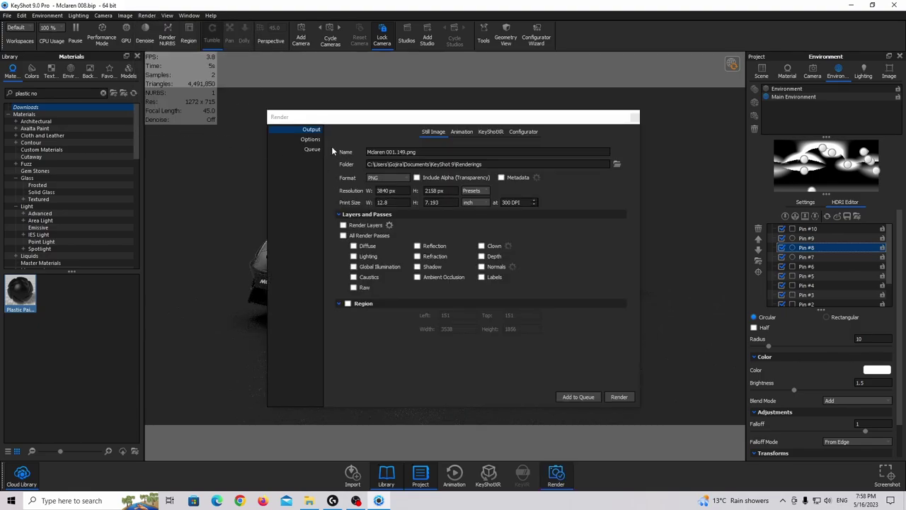
{"action": "left_click", "coordinate": [396, 178]}
{"action": "left_click", "coordinate": [396, 183]}
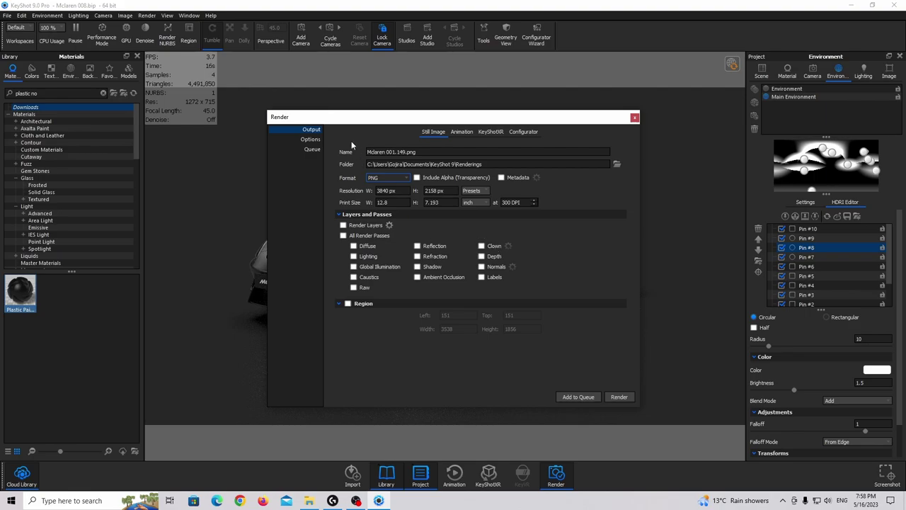
- Set the render quality to 256 samples, 16 ray bounces, anti-aliasing 3, shadow 3 and global illumination 3, with sharper texture filtering enabled, and close the settings
{"action": "left_click", "coordinate": [313, 140]}
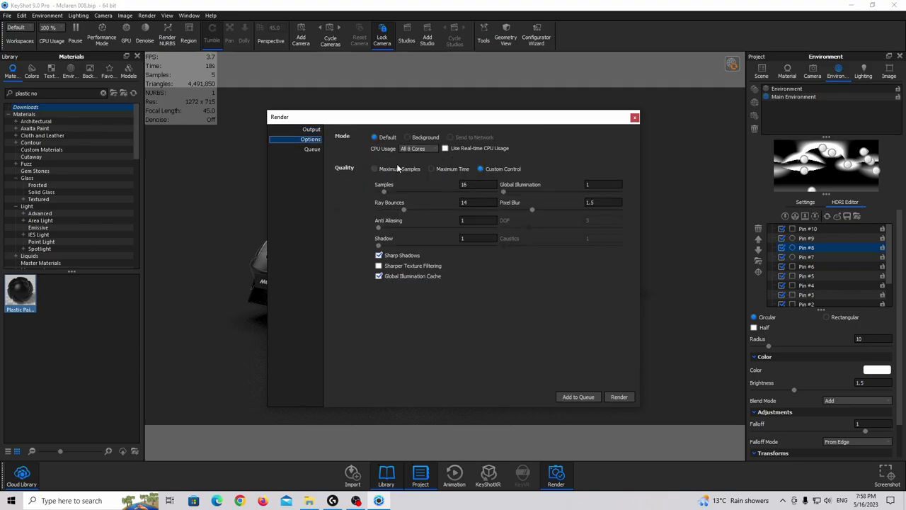
{"action": "double_click", "coordinate": [487, 184]}
{"action": "type", "text": "256"}
{"action": "key", "text": "Tab"}
{"action": "type", "text": "16"}
{"action": "key", "text": "Tab"}
{"action": "type", "text": "3"}
{"action": "key", "text": "Tab"}
{"action": "type", "text": "3"}
{"action": "key", "text": "Tab"}
{"action": "type", "text": "3"}
{"action": "left_click", "coordinate": [415, 267]}
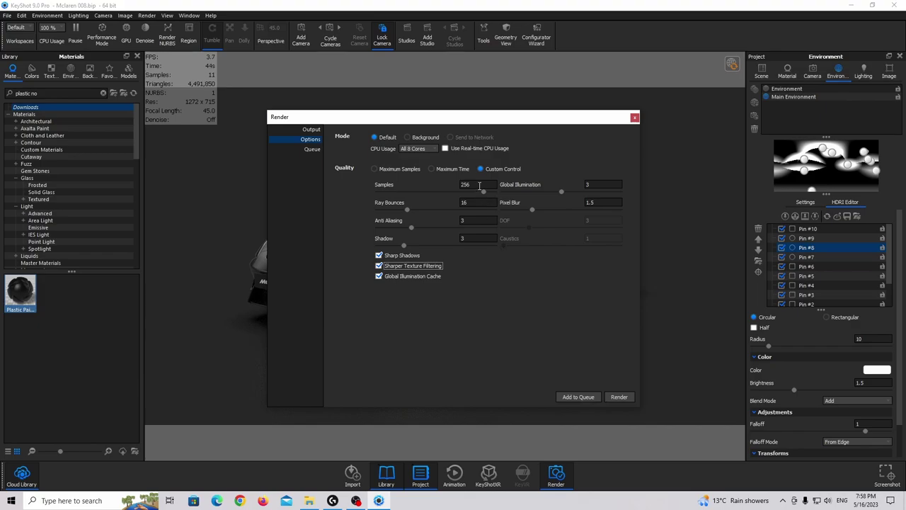
{"action": "left_click_drag", "start_coordinate": [479, 185], "coordinate": [431, 182]}
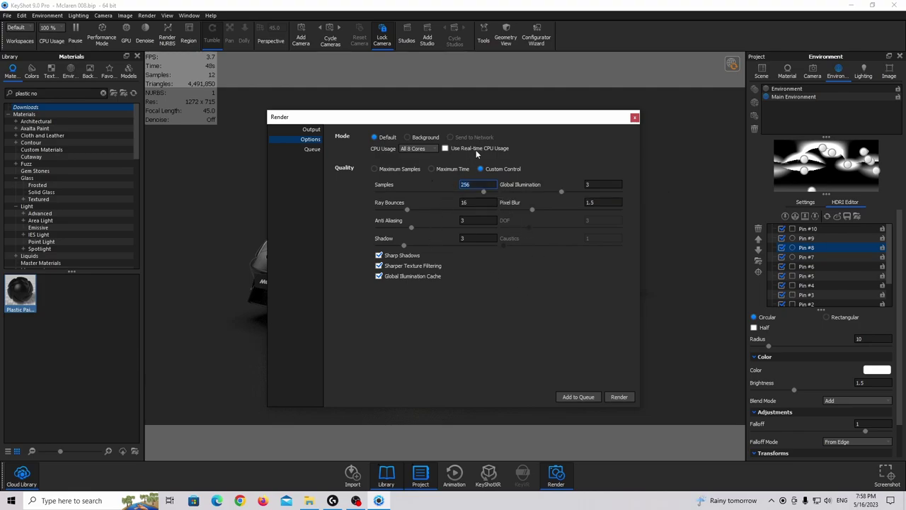
{"action": "left_click_drag", "start_coordinate": [481, 117], "coordinate": [661, 222]}
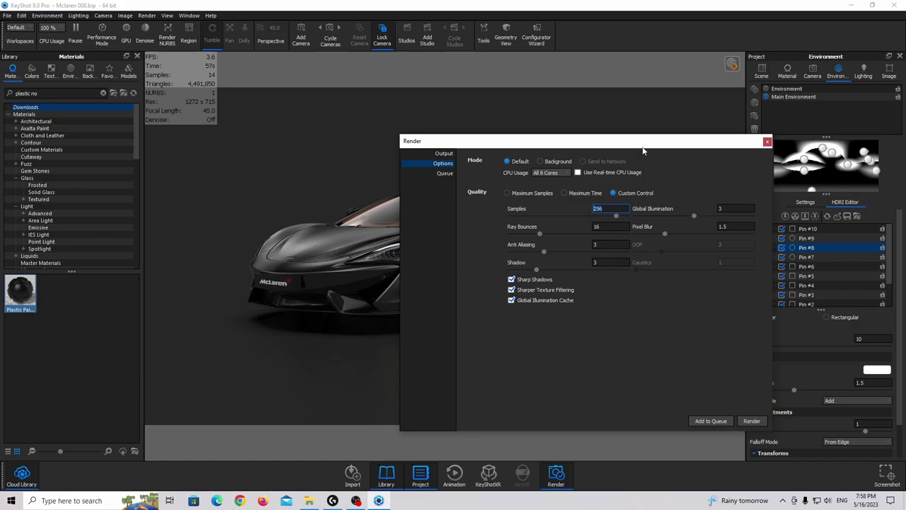
{"action": "left_click", "coordinate": [633, 119]}
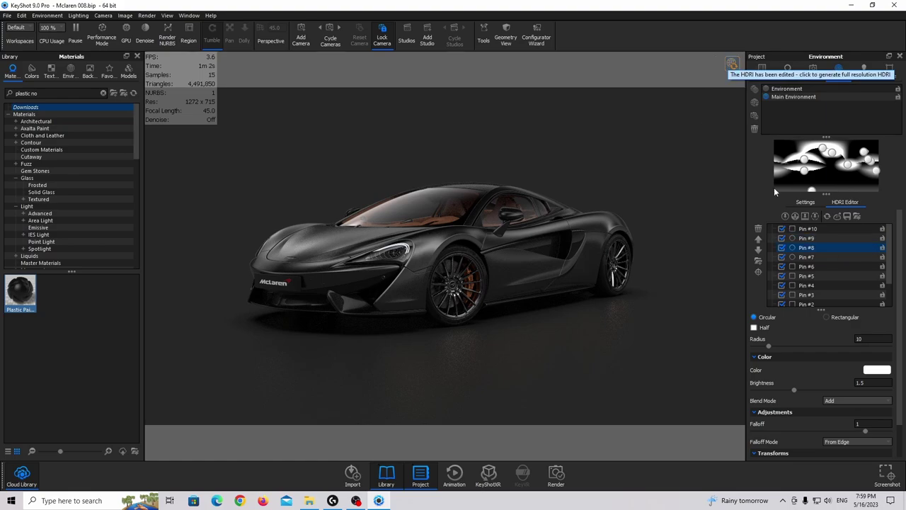
- Generate the full-resolution HDRI for the edited environment and bring up the render settings again
{"action": "left_click", "coordinate": [836, 216]}
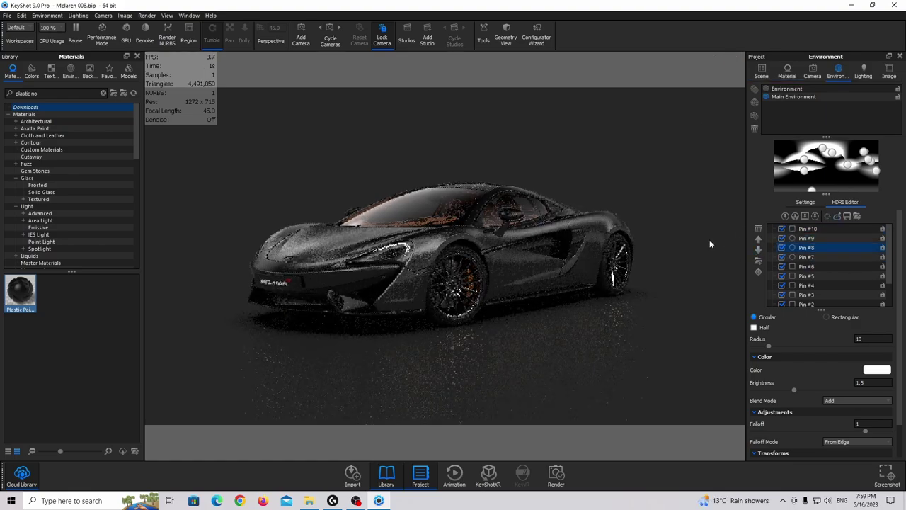
{"action": "left_click", "coordinate": [147, 15]}
{"action": "left_click", "coordinate": [190, 112]}
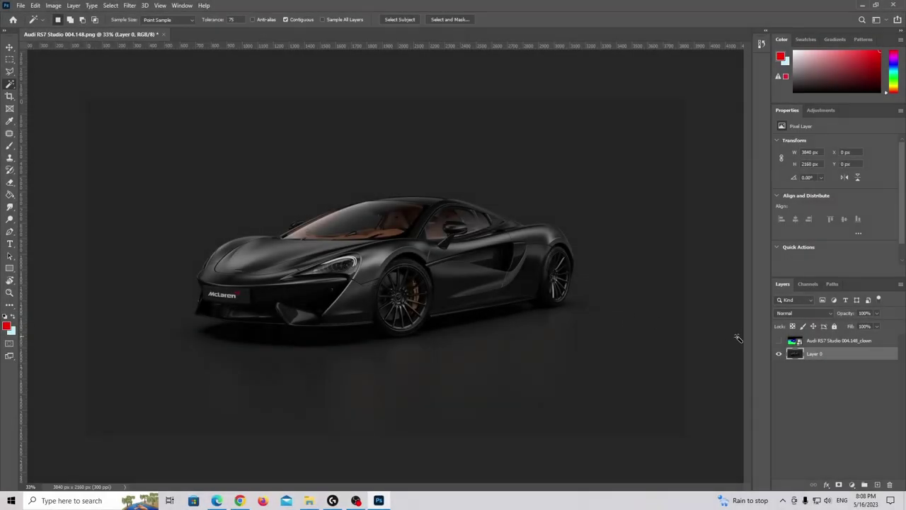
- In Photoshop, preview the clown pass over the car render, hide it again and convert Layer 0 to a smart object
{"action": "left_click", "coordinate": [779, 341]}
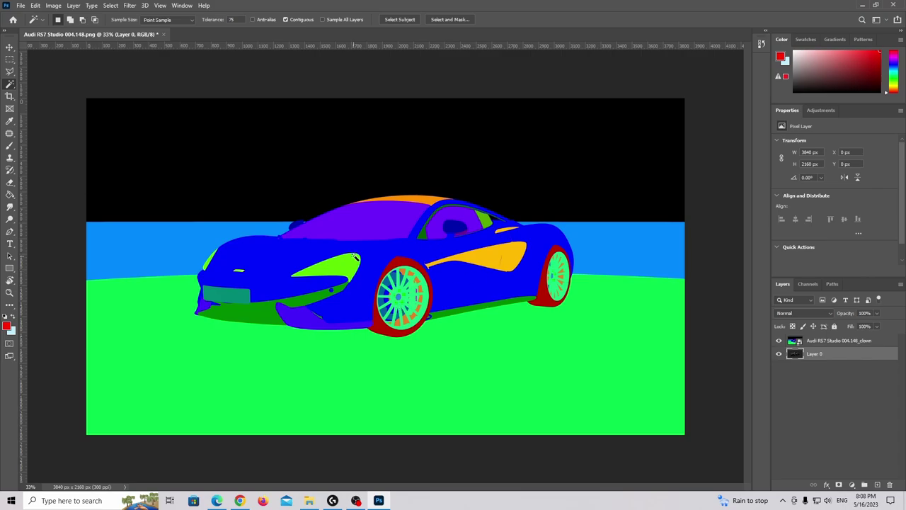
{"action": "left_click", "coordinate": [778, 341]}
{"action": "right_click", "coordinate": [832, 358]}
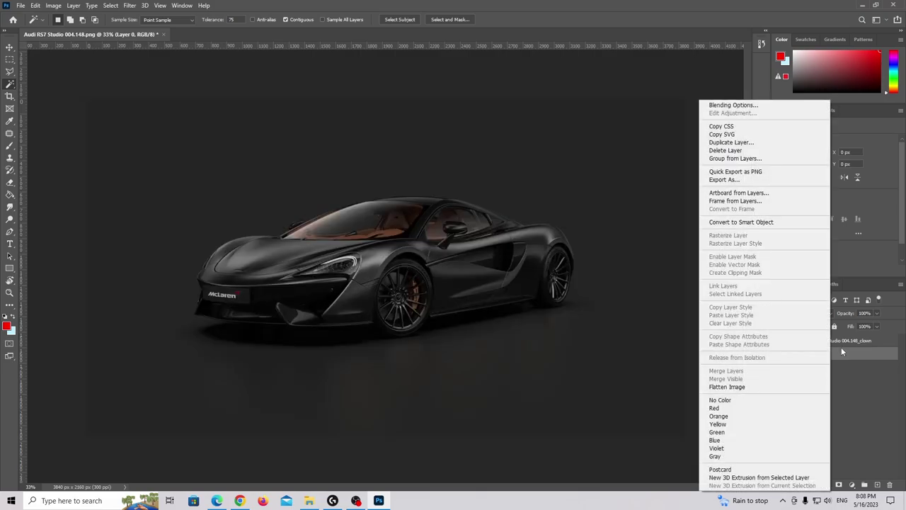
{"action": "left_click", "coordinate": [773, 222]}
- Apply Camera Raw to Layer 0: temperature -6, exposure +0.35, contrast +14, highlights +6, shadows +7, whites +5, blacks -12, texture +8, clarity +7, more dehaze
{"action": "left_click", "coordinate": [129, 4]}
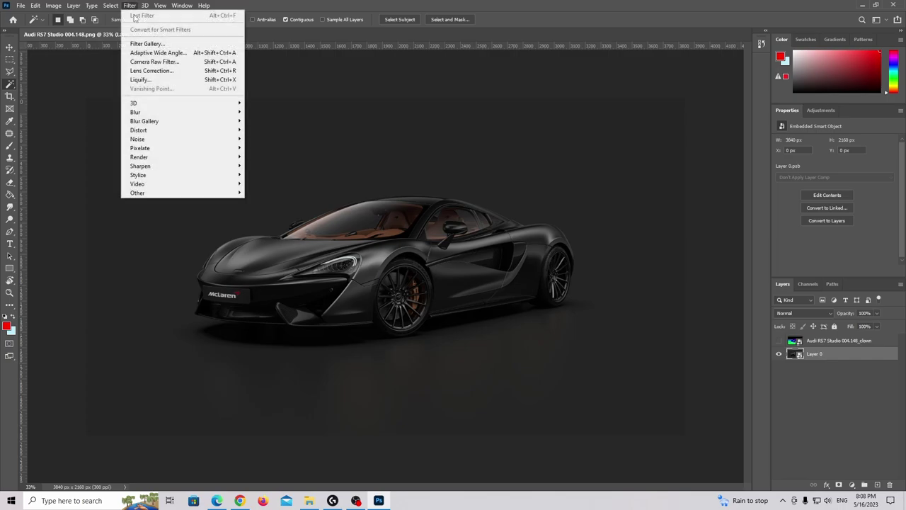
{"action": "left_click", "coordinate": [159, 61]}
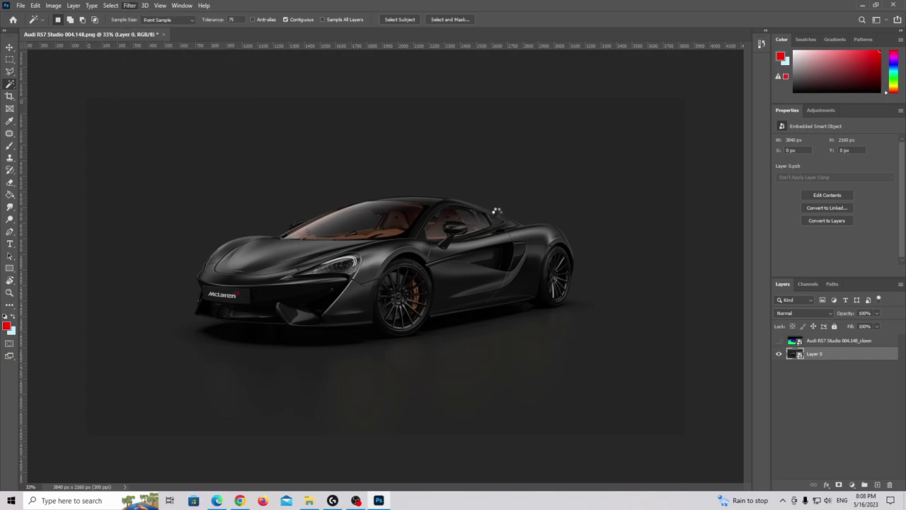
{"action": "key", "text": "shift+ctrl+a"}
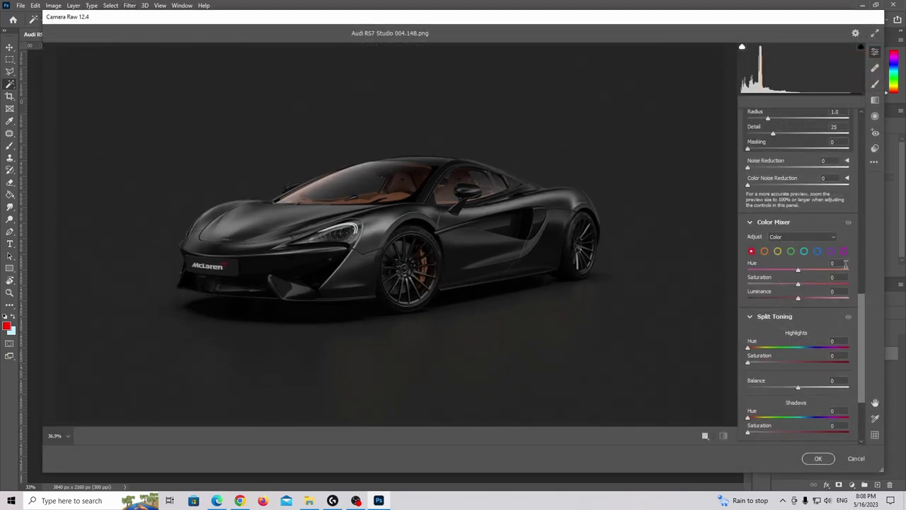
{"action": "scroll", "coordinate": [861, 302], "scroll_direction": "up", "scroll_amount": 15}
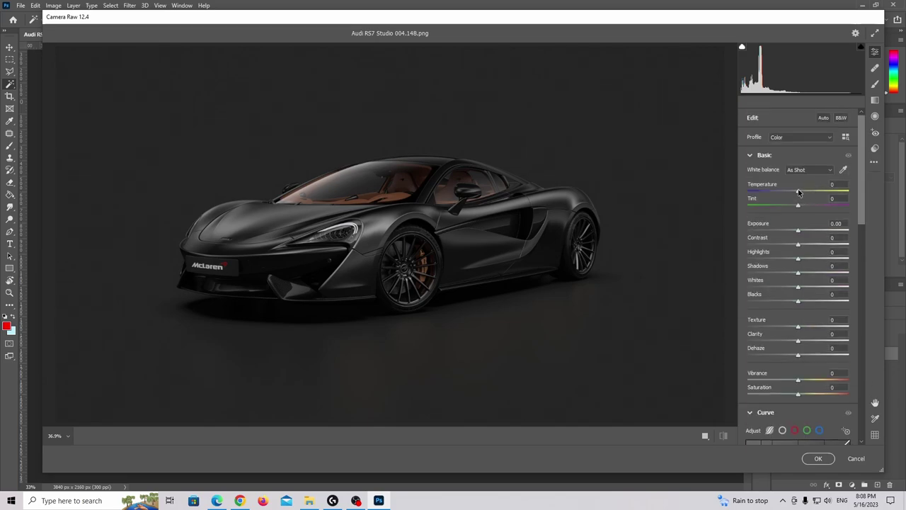
{"action": "left_click_drag", "start_coordinate": [797, 192], "coordinate": [794, 194]}
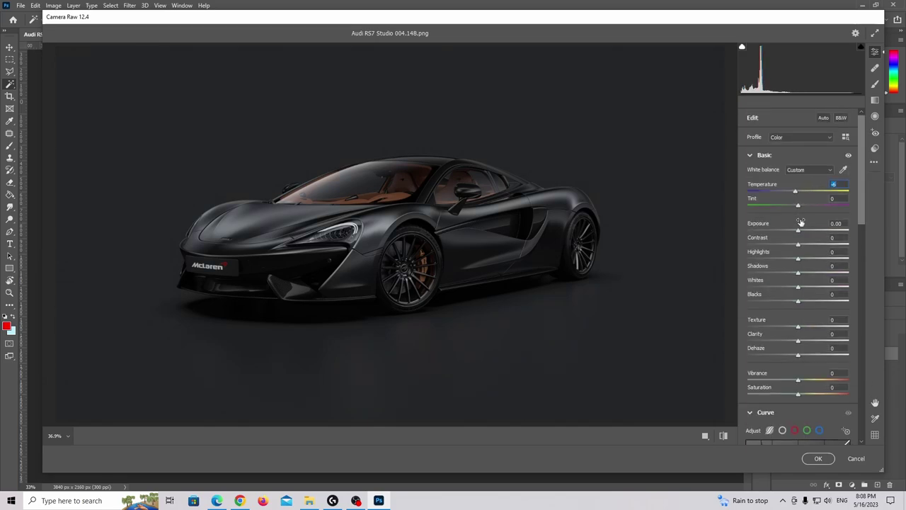
{"action": "left_click_drag", "start_coordinate": [797, 230], "coordinate": [809, 354]}
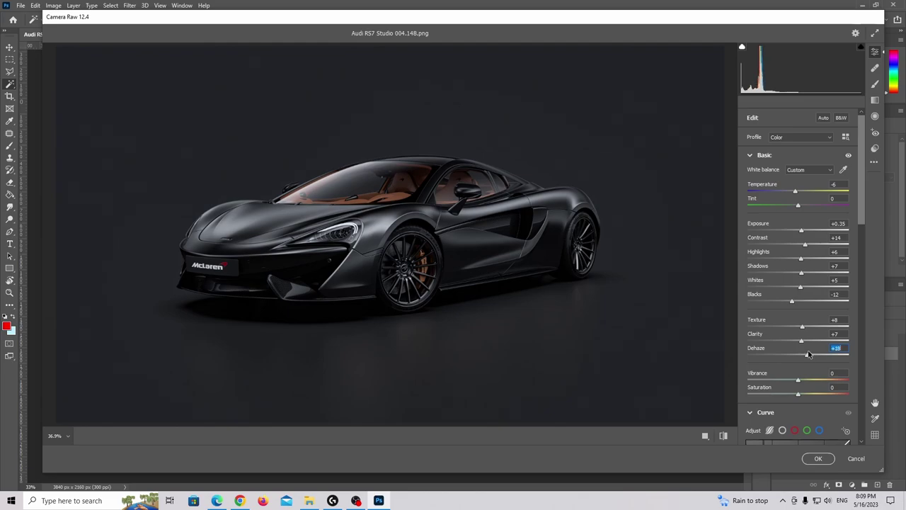
{"action": "left_click", "coordinate": [817, 458]}
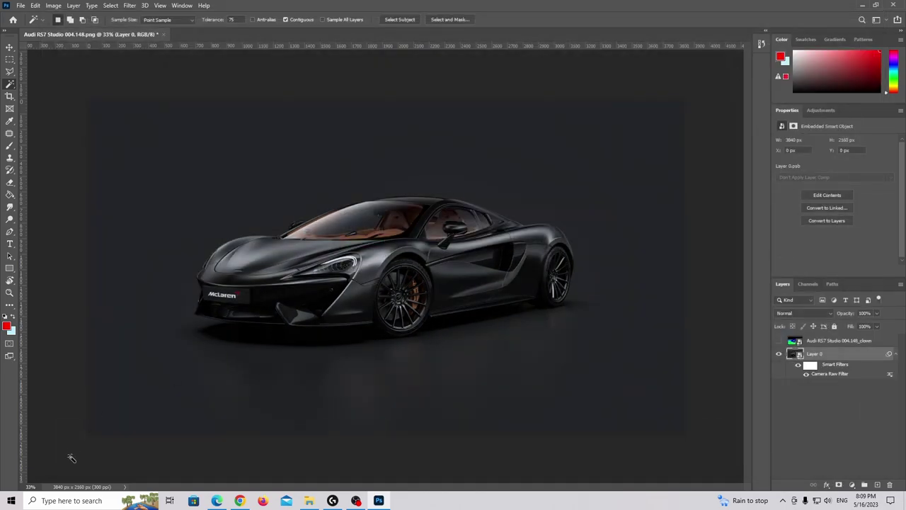
{"action": "key", "text": "ctrl+plus"}
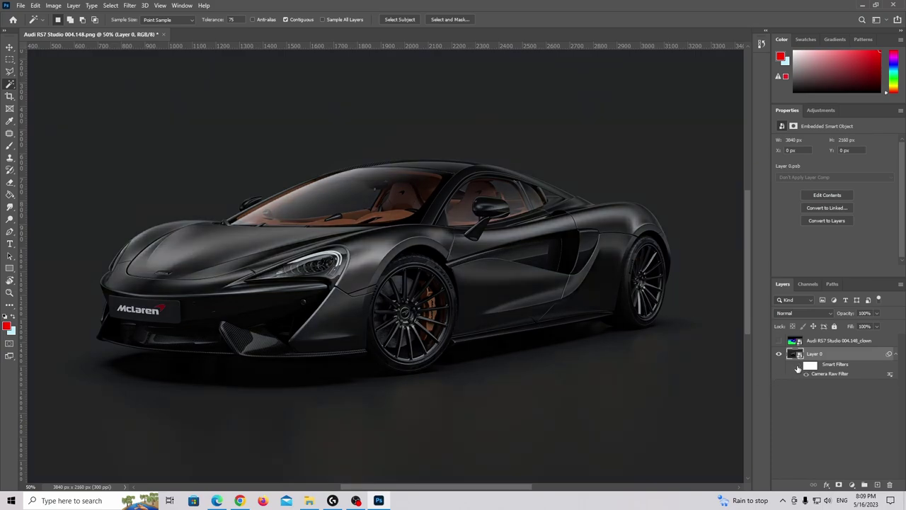
{"action": "left_click", "coordinate": [797, 365]}
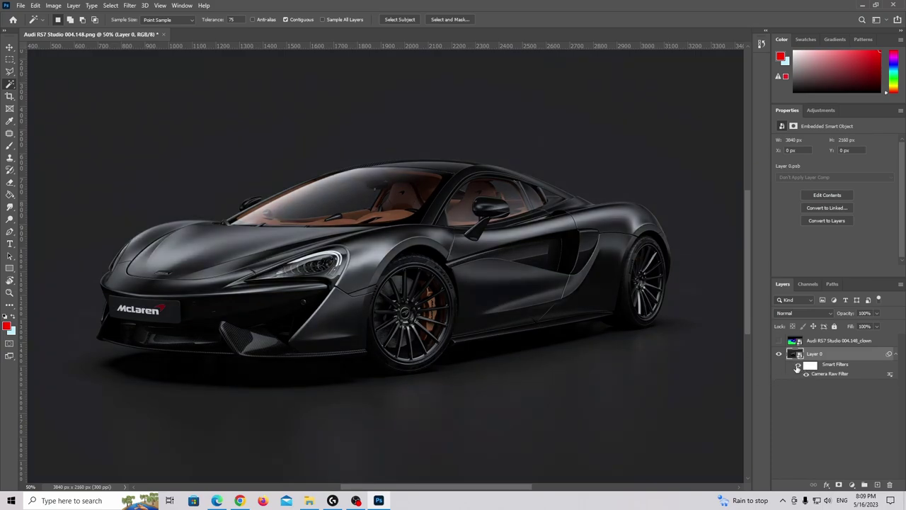
- Select the blue car body area on the clown layer with the Magic Wand, hide that layer and make Layer 0 active
{"action": "left_click", "coordinate": [809, 344]}
{"action": "left_click", "coordinate": [778, 341]}
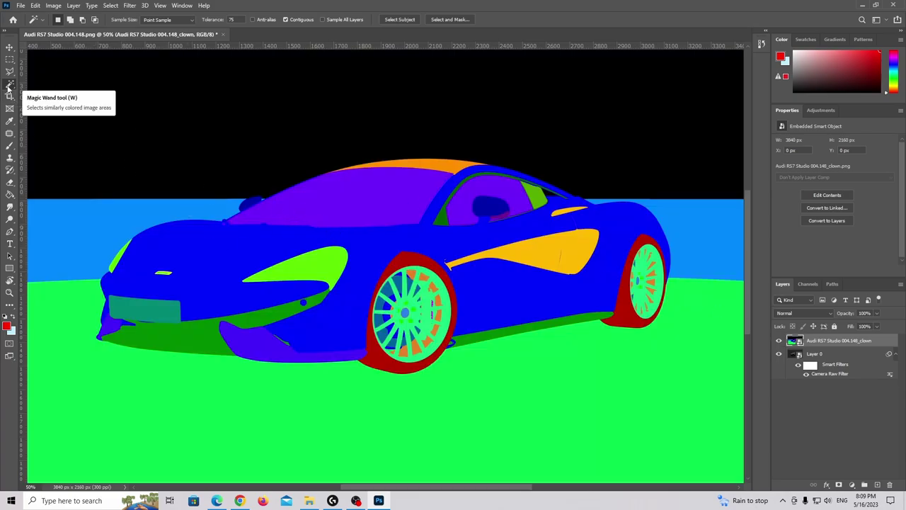
{"action": "left_click", "coordinate": [242, 242]}
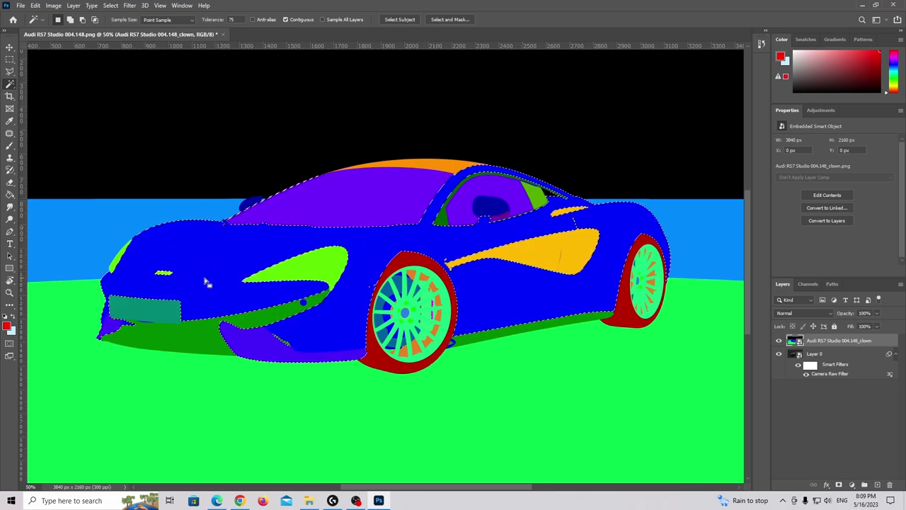
{"action": "left_click", "coordinate": [778, 340]}
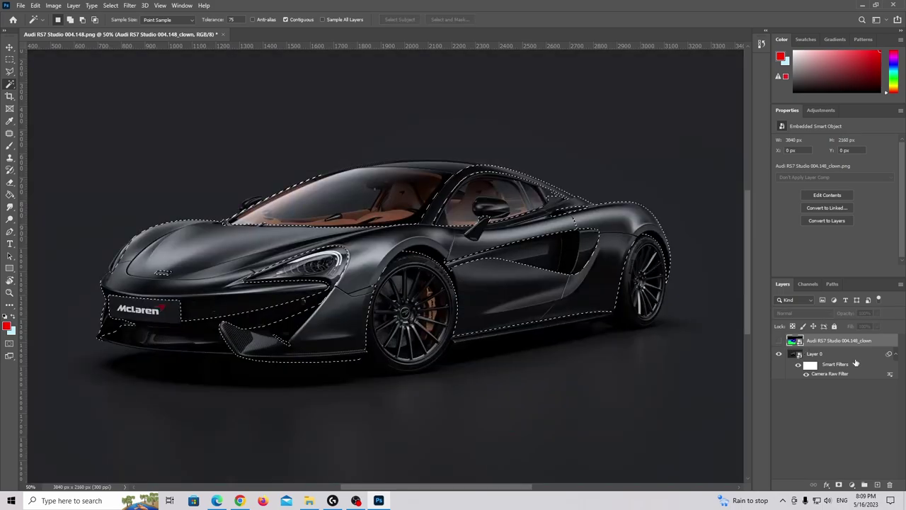
{"action": "left_click", "coordinate": [821, 353]}
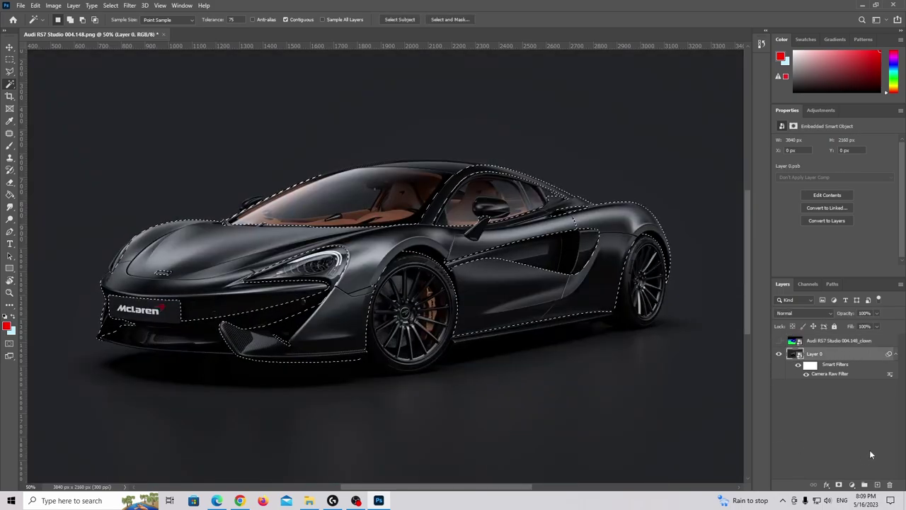
- Add a Curves adjustment masked to the selected car body, anchoring the shadows near the diagonal and slightly raising the highlights
{"action": "left_click", "coordinate": [853, 485]}
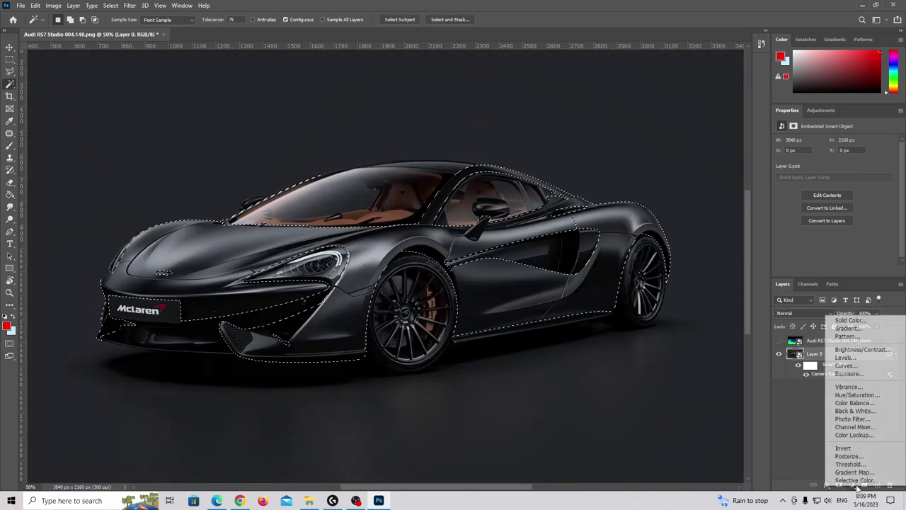
{"action": "left_click", "coordinate": [846, 365]}
{"action": "mouse_move", "coordinate": [825, 228]}
{"action": "left_mouse_down"}
{"action": "mouse_move", "coordinate": [812, 200]}
{"action": "mouse_move", "coordinate": [811, 224]}
{"action": "left_mouse_up"}
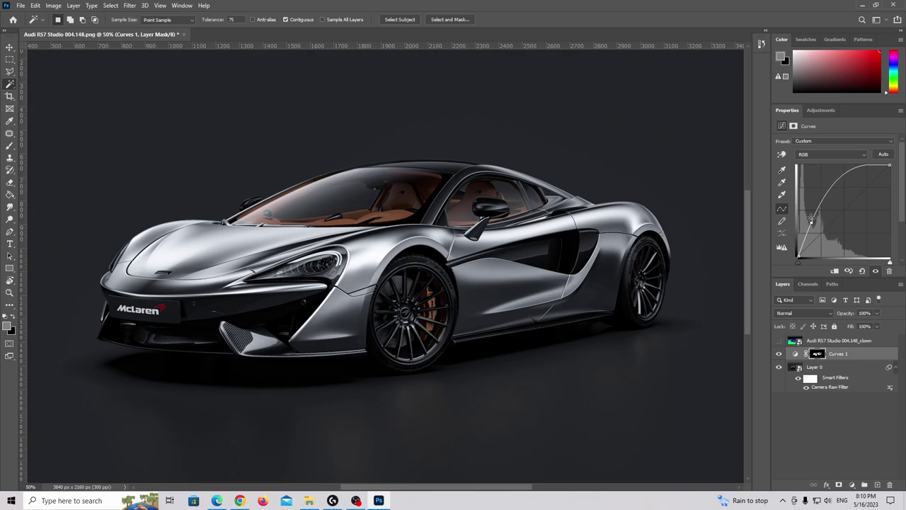
{"action": "left_click_drag", "start_coordinate": [811, 220], "coordinate": [837, 239]}
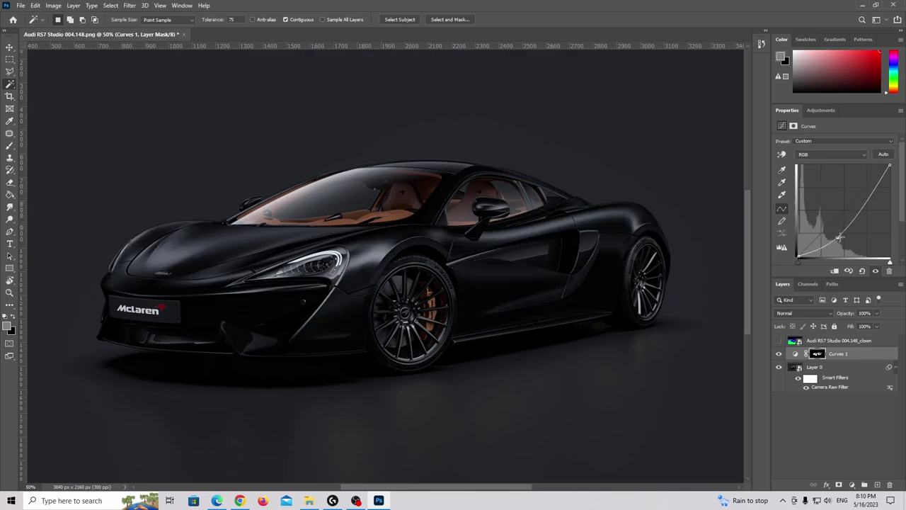
{"action": "left_click_drag", "start_coordinate": [838, 238], "coordinate": [811, 245]}
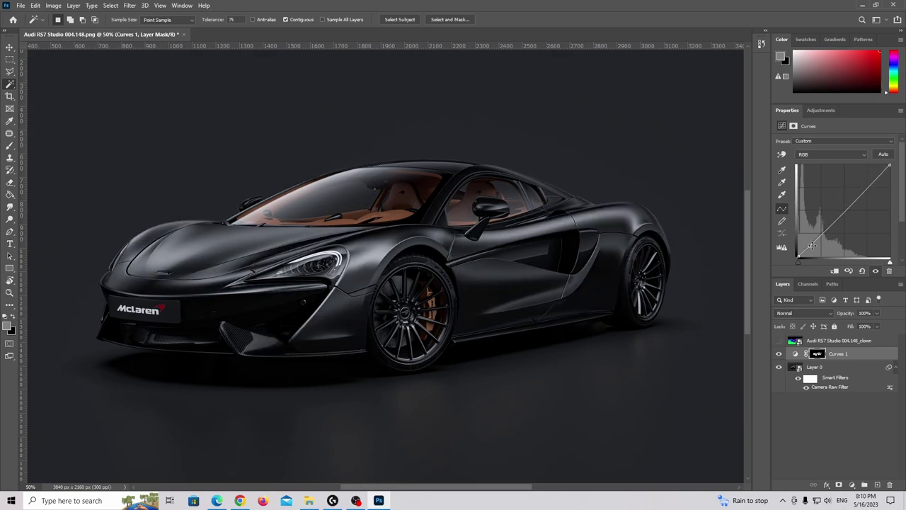
{"action": "left_click_drag", "start_coordinate": [852, 204], "coordinate": [852, 198]}
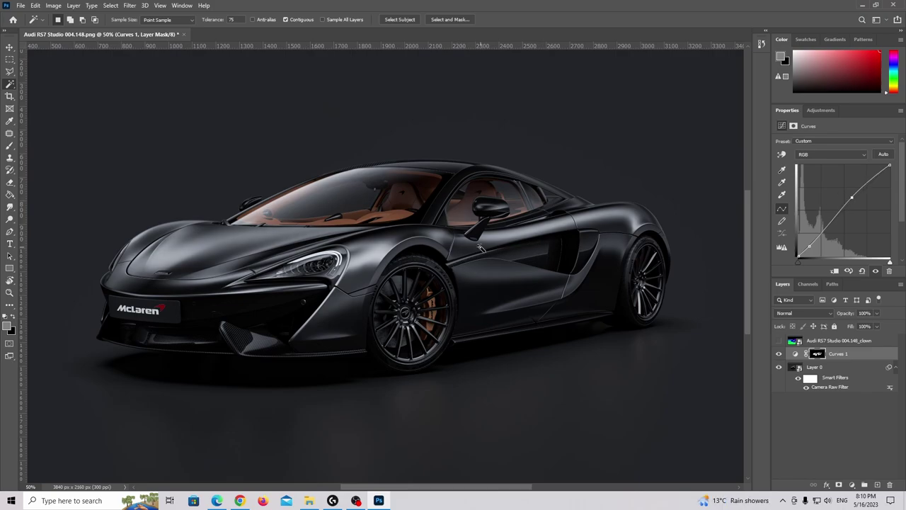
- Select both tyres from the clown layer and add a Curves adjustment that anchors the shadows and raises the highlights
{"action": "left_click", "coordinate": [818, 368]}
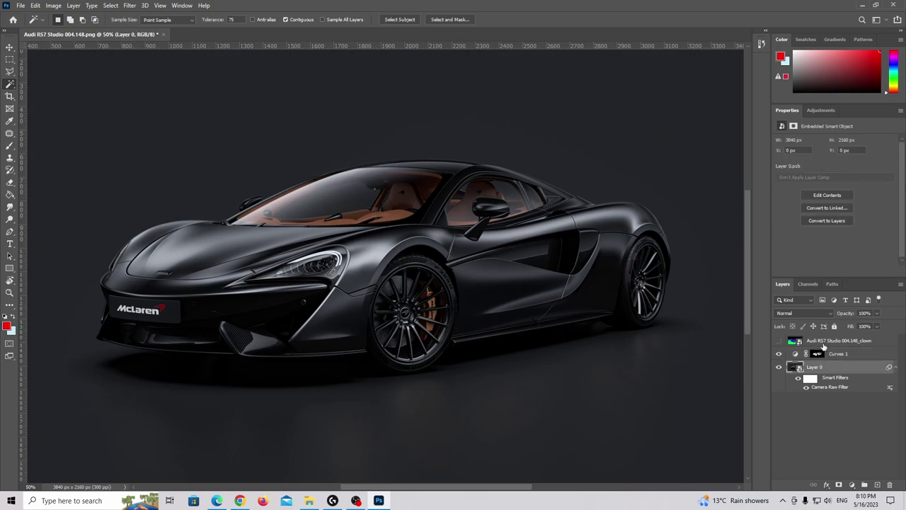
{"action": "left_click", "coordinate": [822, 342]}
{"action": "left_click", "coordinate": [405, 266]}
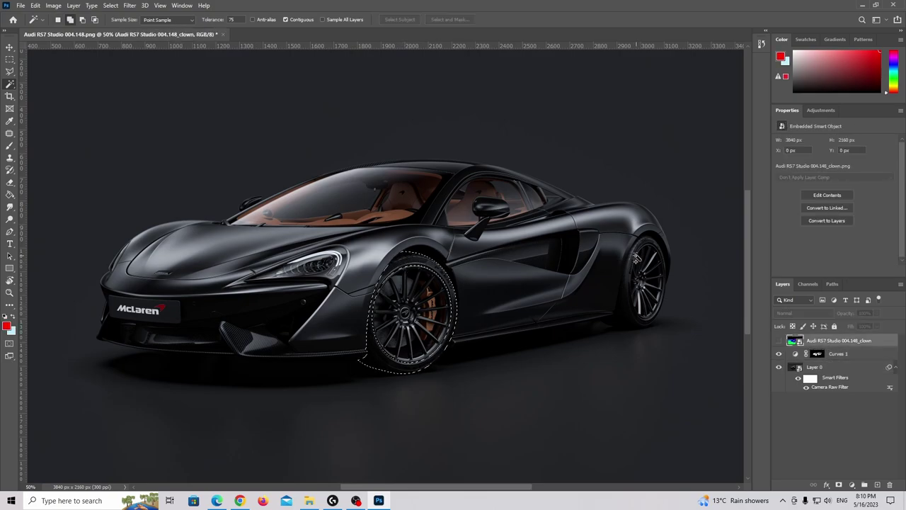
{"action": "left_click", "coordinate": [635, 257], "text": "shift"}
{"action": "left_click", "coordinate": [827, 483]}
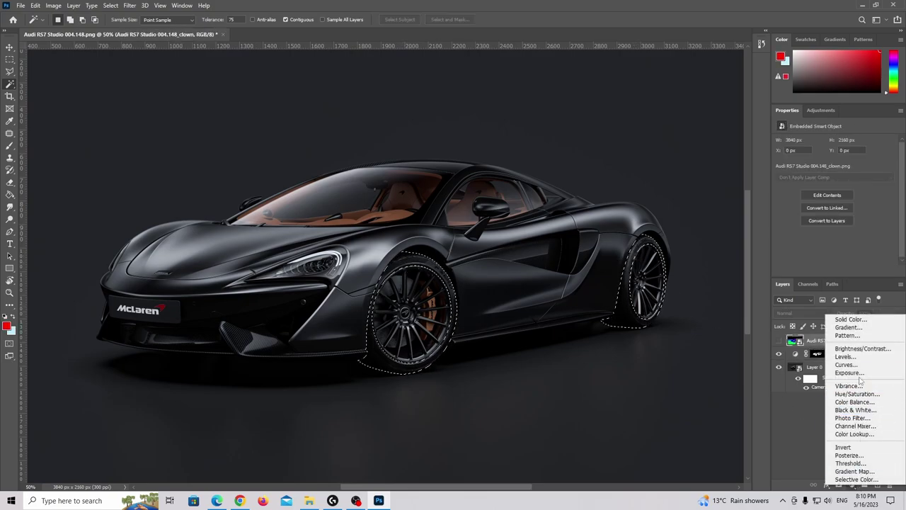
{"action": "left_click", "coordinate": [841, 365]}
{"action": "left_click_drag", "start_coordinate": [839, 220], "coordinate": [809, 246]}
{"action": "left_click_drag", "start_coordinate": [855, 201], "coordinate": [848, 194]}
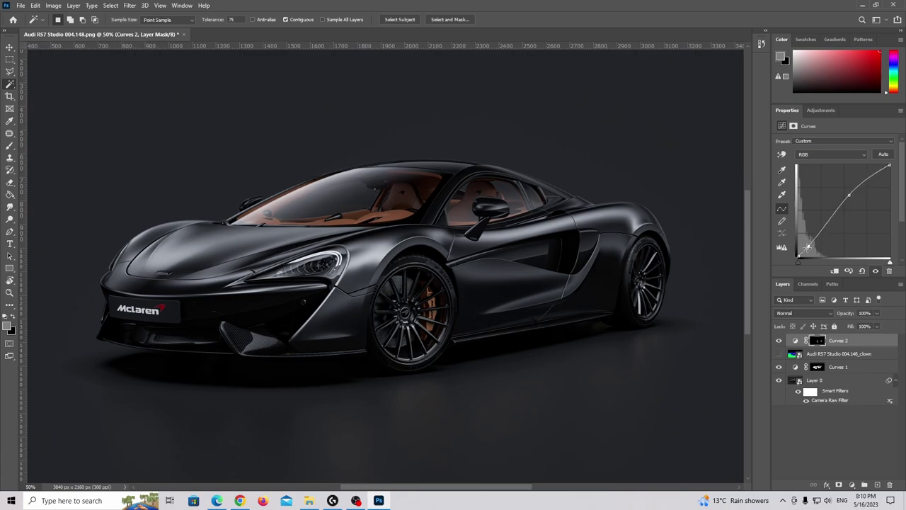
- Select the headlight from the clown layer and brighten it with a Curves adjustment that lifts shadows slightly and highlights strongly
{"action": "left_click", "coordinate": [828, 353]}
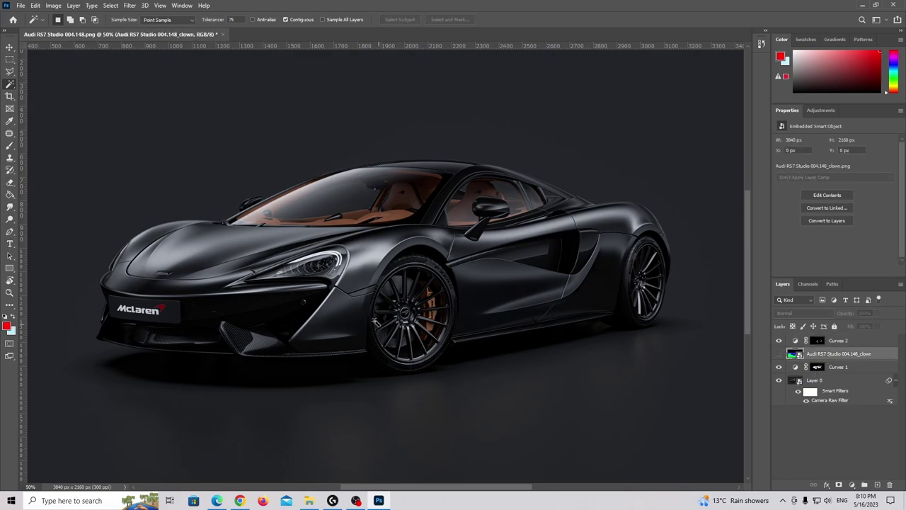
{"action": "left_click", "coordinate": [310, 271]}
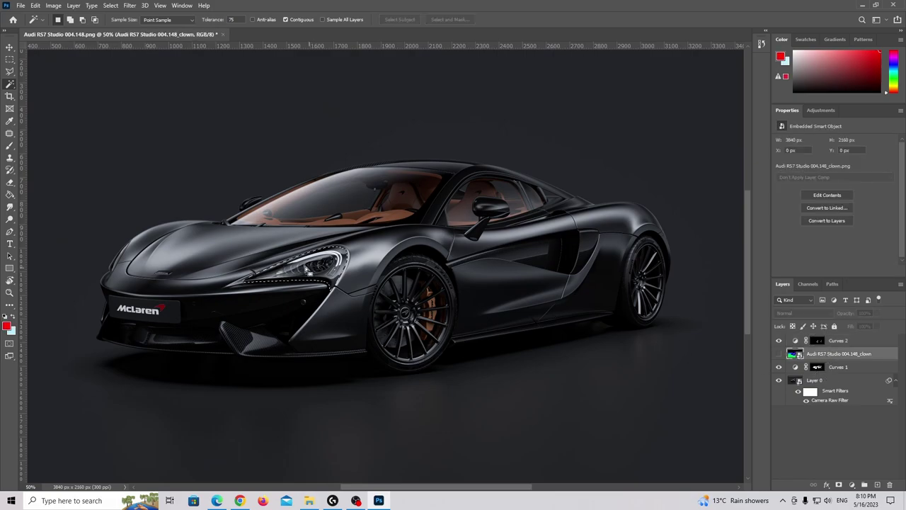
{"action": "left_click", "coordinate": [851, 484]}
{"action": "left_click", "coordinate": [852, 369]}
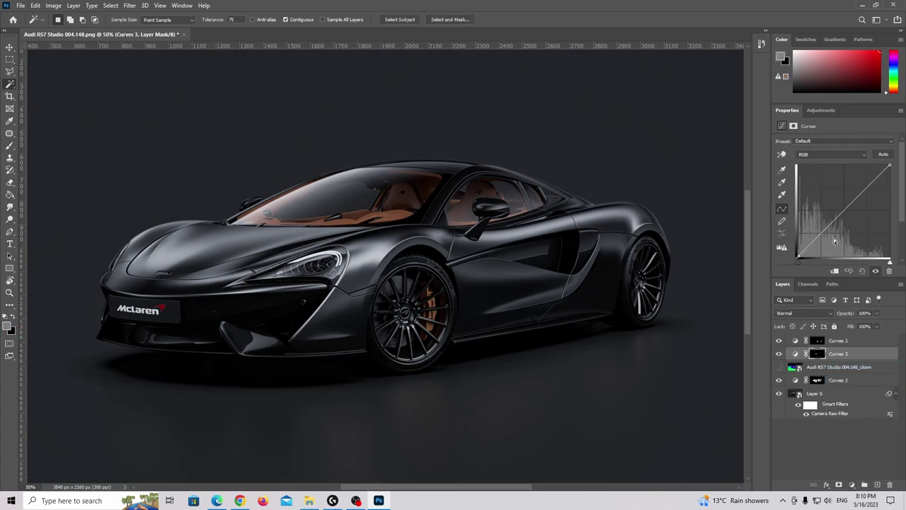
{"action": "left_click_drag", "start_coordinate": [828, 222], "coordinate": [850, 186]}
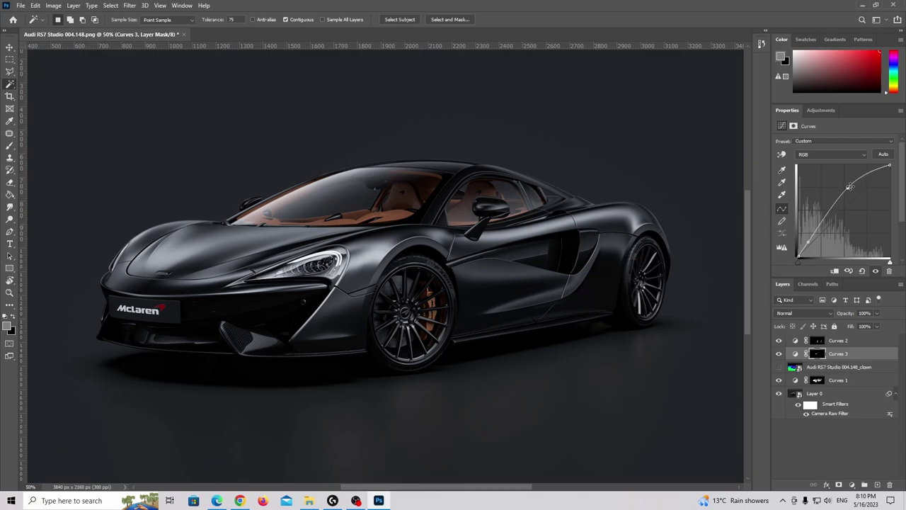
- Brighten the windshield and side window with a Curves adjustment masked from the clown layer, then make the clown layer active again
{"action": "left_click", "coordinate": [841, 371]}
{"action": "left_click", "coordinate": [373, 215]}
{"action": "left_click", "coordinate": [484, 194], "text": "shift"}
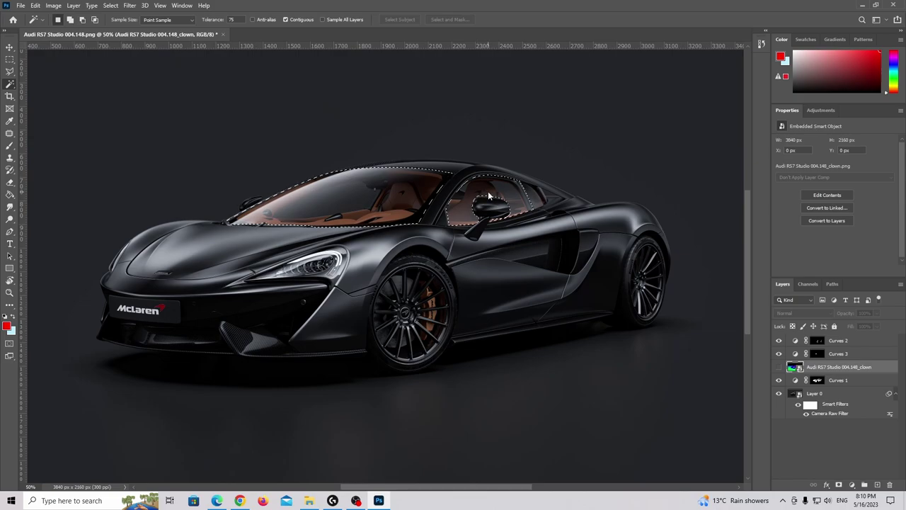
{"action": "left_click", "coordinate": [852, 485]}
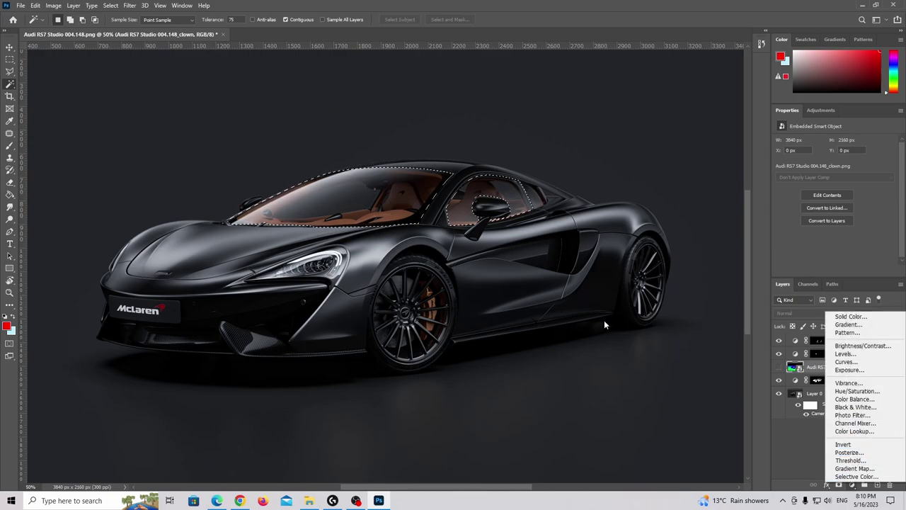
{"action": "left_click", "coordinate": [847, 362]}
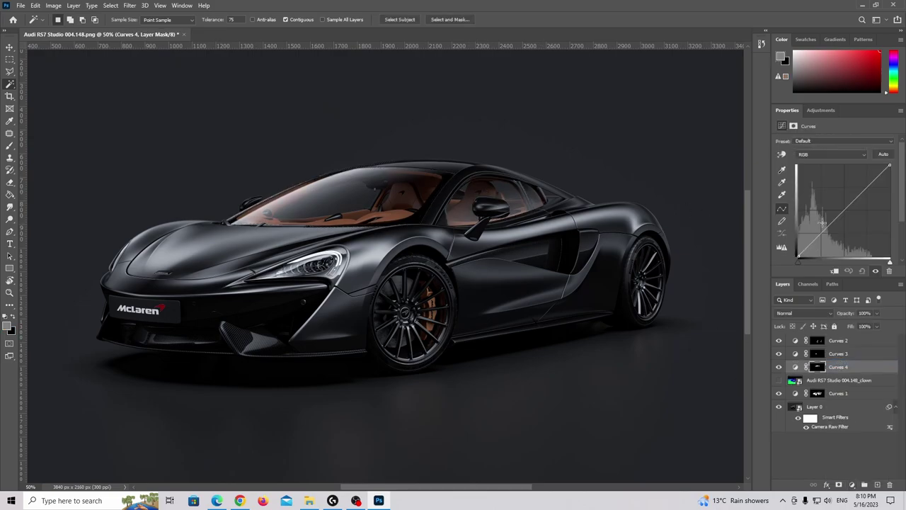
{"action": "mouse_move", "coordinate": [826, 228]}
{"action": "left_mouse_down"}
{"action": "mouse_move", "coordinate": [818, 219]}
{"action": "mouse_move", "coordinate": [812, 233]}
{"action": "left_mouse_up"}
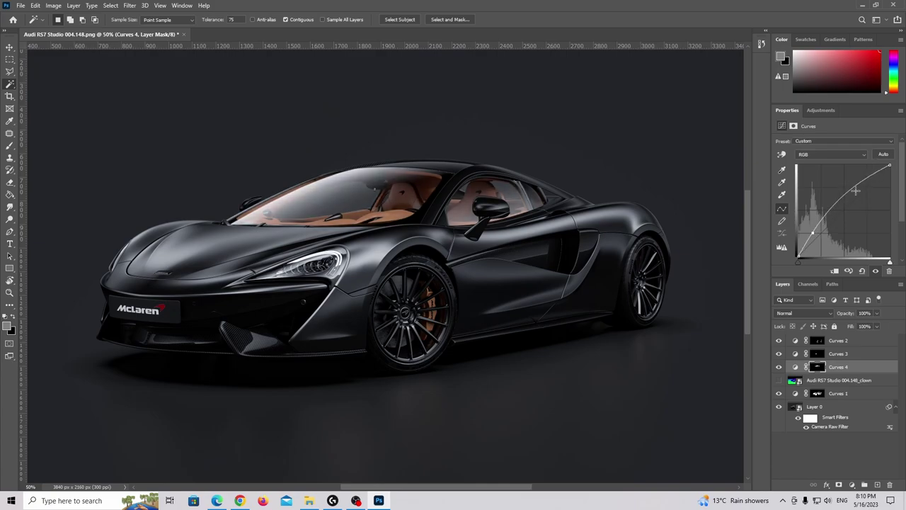
{"action": "left_click_drag", "start_coordinate": [854, 188], "coordinate": [859, 188]}
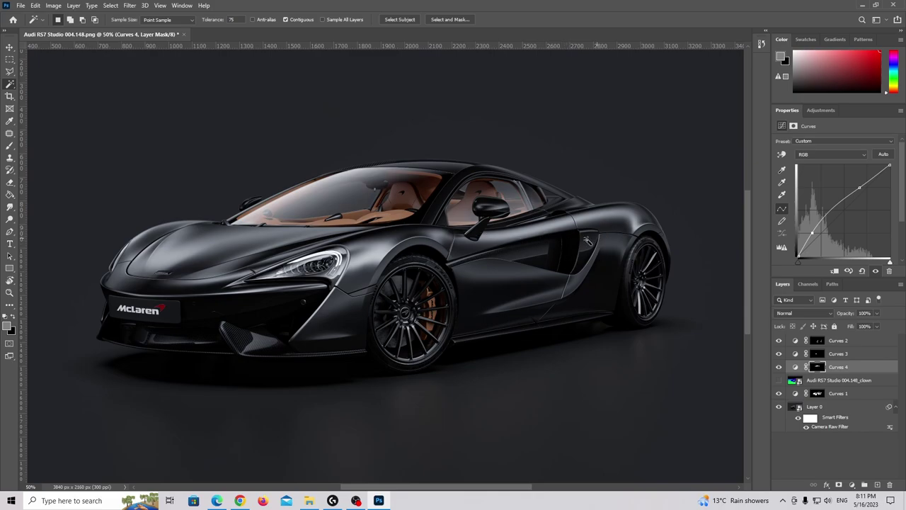
{"action": "left_click", "coordinate": [837, 382]}
{"action": "left_click", "coordinate": [585, 242]}
{"action": "left_click", "coordinate": [484, 207], "text": "shift"}
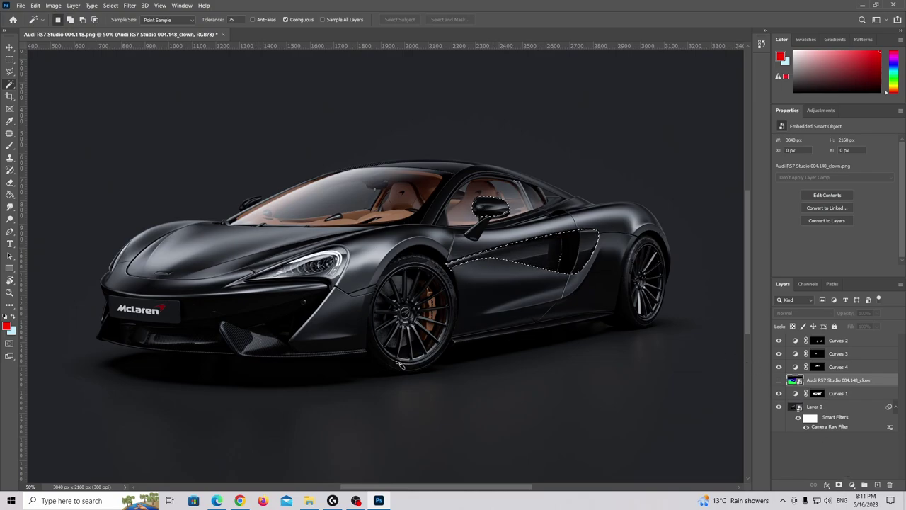
{"action": "left_click", "coordinate": [342, 344]}
{"action": "key", "text": "super"}
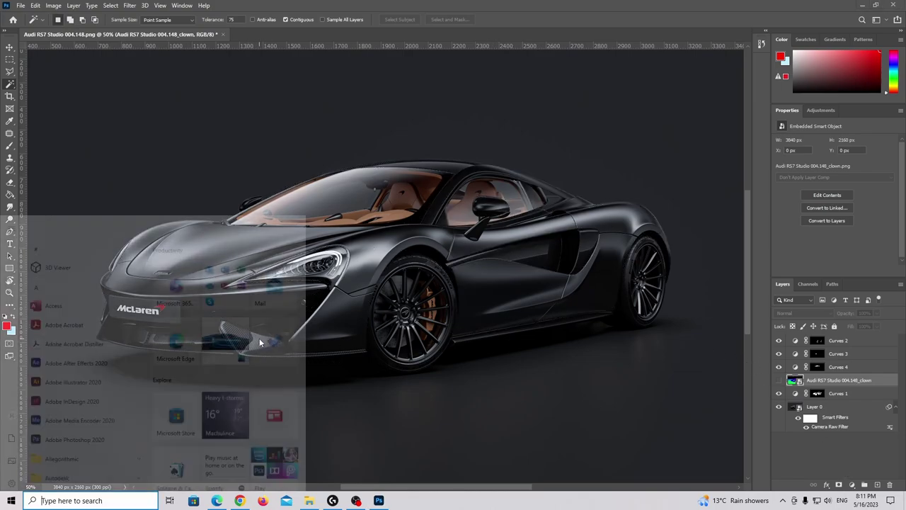
{"action": "key", "text": "super"}
{"action": "key", "text": "ctrl+d"}
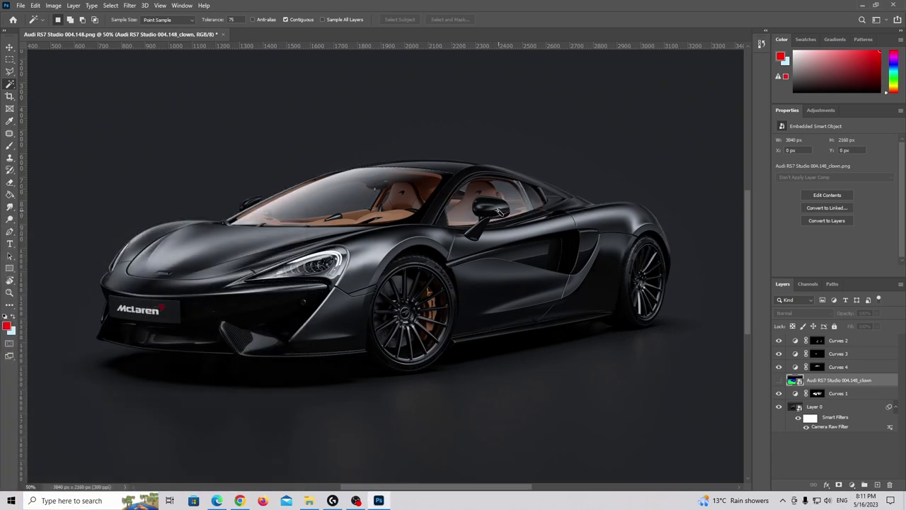
- Select the side mirror and door intake and add an S-shaped Curves adjustment with lowered shadows and raised highlights
{"action": "left_click", "coordinate": [498, 211]}
{"action": "left_click", "coordinate": [552, 257], "text": "shift"}
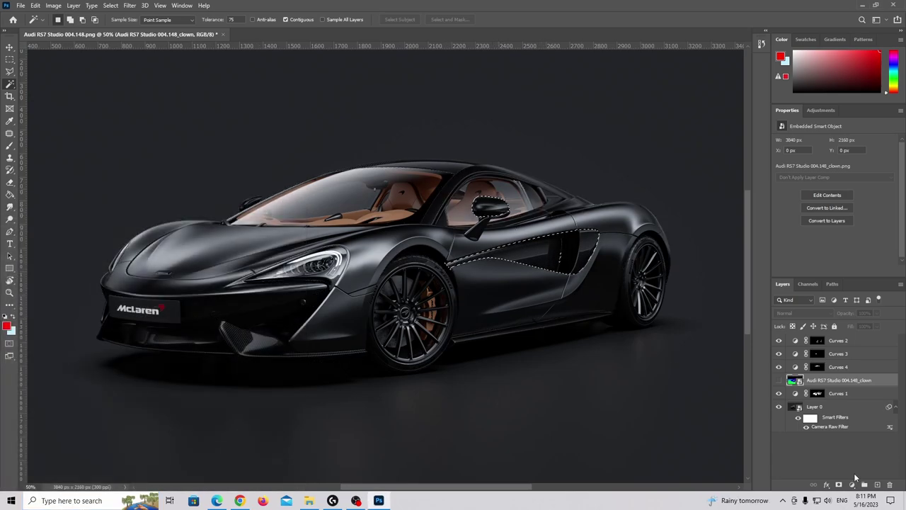
{"action": "left_click", "coordinate": [852, 482]}
{"action": "left_click", "coordinate": [821, 366]}
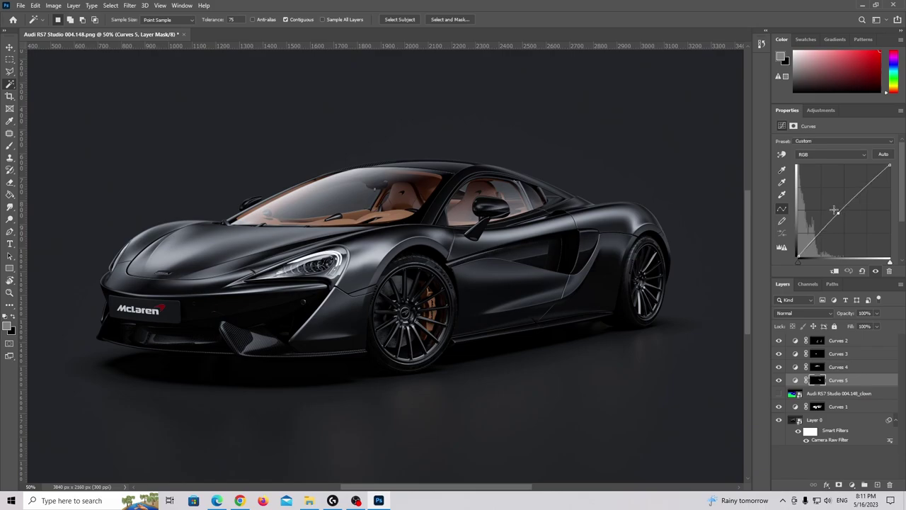
{"action": "left_click_drag", "start_coordinate": [836, 210], "coordinate": [819, 242]}
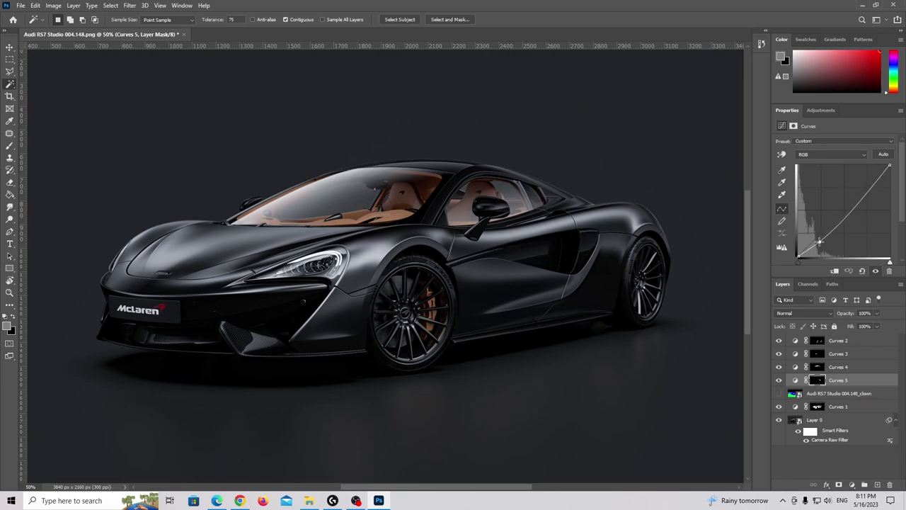
{"action": "left_click_drag", "start_coordinate": [860, 199], "coordinate": [858, 191]}
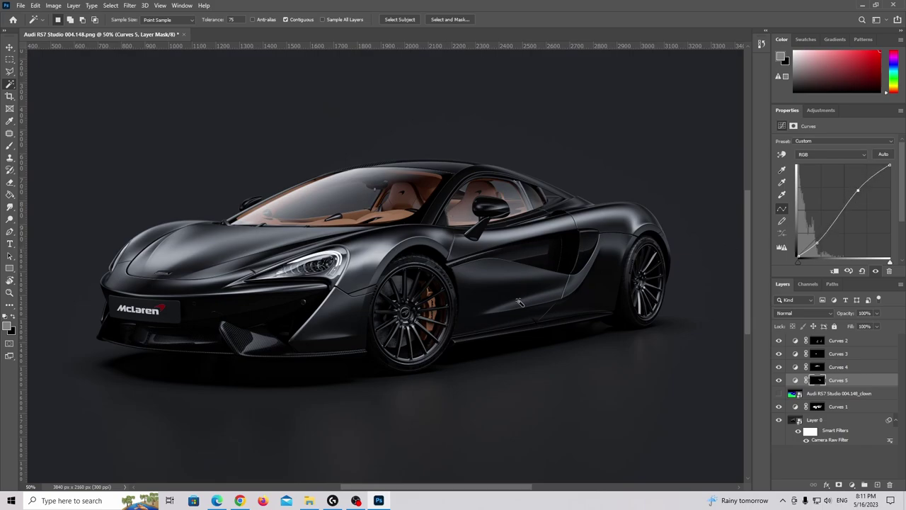
- With the clown layer active, set the Magic Wand tolerance to 25 and clear the car body selection
{"action": "left_click", "coordinate": [809, 394]}
{"action": "left_click", "coordinate": [238, 344]}
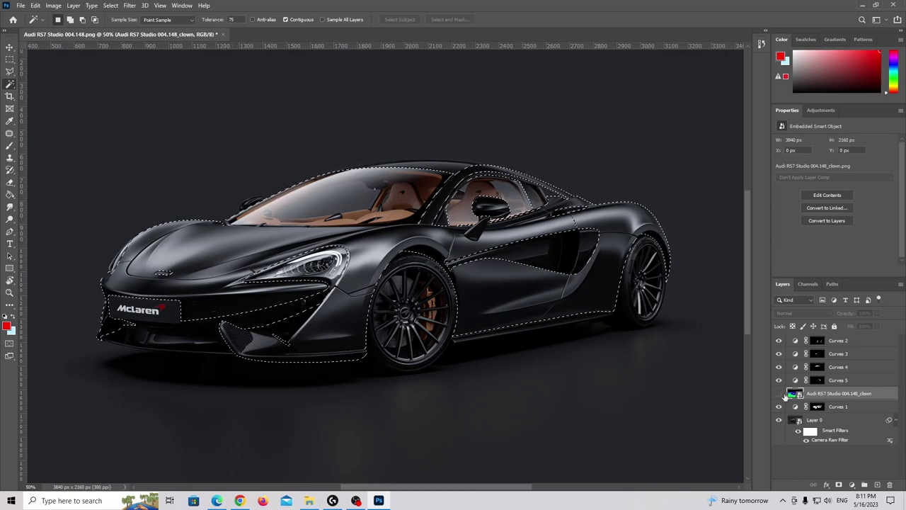
{"action": "left_click", "coordinate": [778, 394]}
{"action": "left_click", "coordinate": [779, 393]}
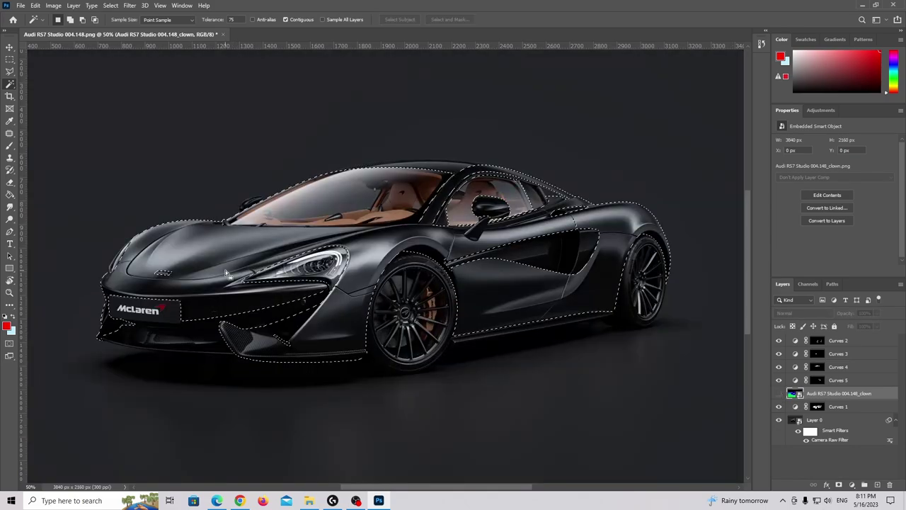
{"action": "left_click_drag", "start_coordinate": [237, 20], "coordinate": [209, 18]}
{"action": "type", "text": "25"}
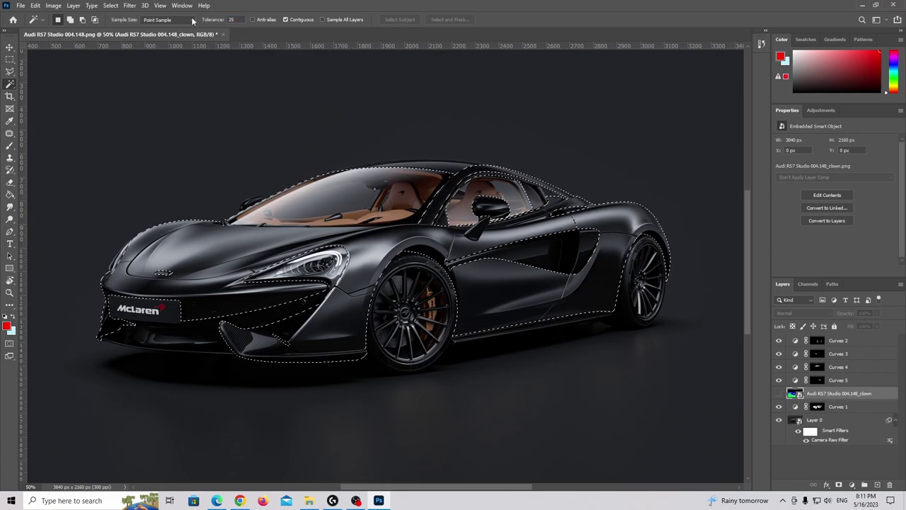
{"action": "key", "text": "ctrl+d"}
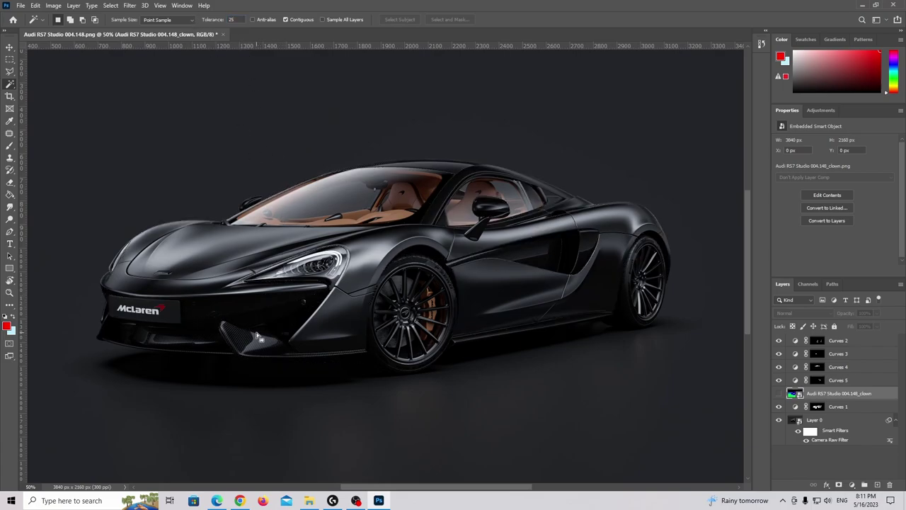
- Select the front bumper's lower splitter parts and add a Curves adjustment with slightly lowered shadows and raised highlights
{"action": "left_click", "coordinate": [102, 333], "text": "shift"}
{"action": "left_click", "coordinate": [851, 485]}
{"action": "left_click", "coordinate": [846, 361]}
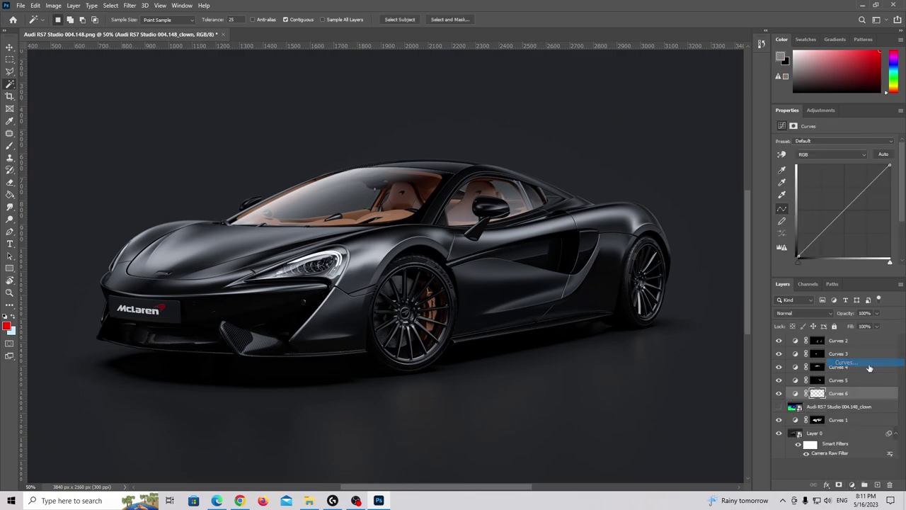
{"action": "mouse_move", "coordinate": [821, 229]}
{"action": "left_mouse_down"}
{"action": "mouse_move", "coordinate": [813, 218]}
{"action": "mouse_move", "coordinate": [814, 244]}
{"action": "left_mouse_up"}
{"action": "left_click_drag", "start_coordinate": [858, 203], "coordinate": [854, 191]}
{"action": "left_click_drag", "start_coordinate": [815, 244], "coordinate": [813, 244]}
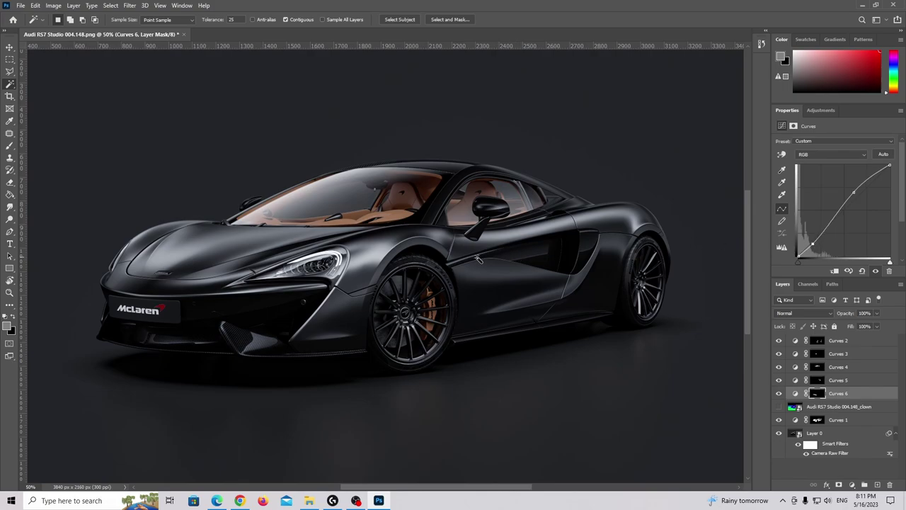
- Select the background wall and floor around the car from the clown layer and feather the selection by 5 pixels
{"action": "scroll", "coordinate": [439, 282], "scroll_direction": "down", "scroll_amount": 3, "text": "alt"}
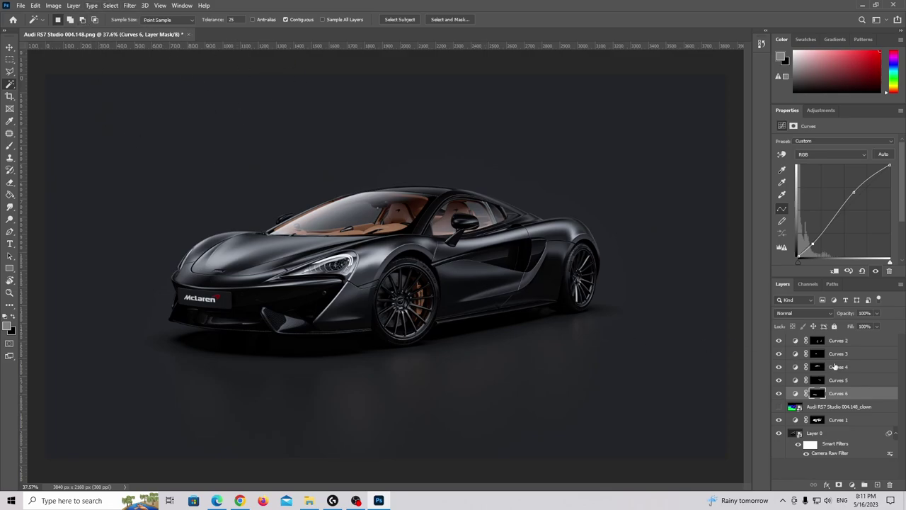
{"action": "left_click", "coordinate": [842, 411]}
{"action": "left_click", "coordinate": [237, 174]}
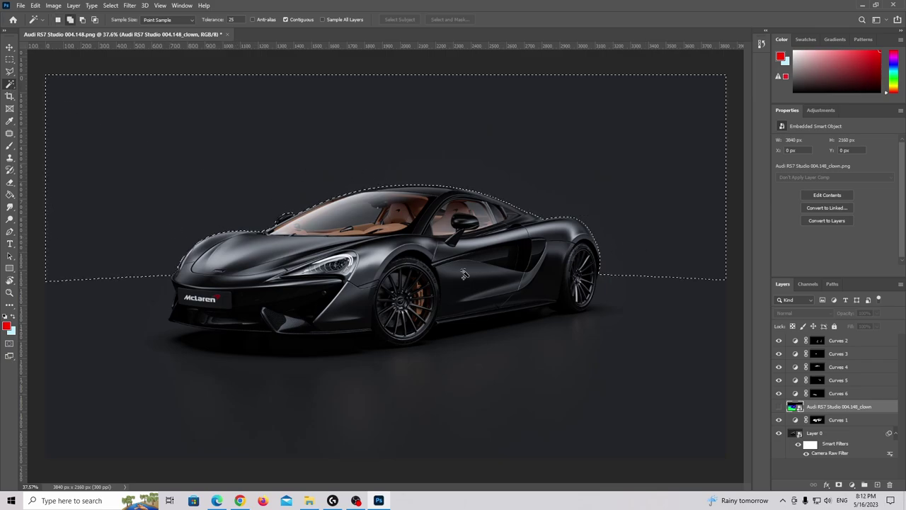
{"action": "left_click", "coordinate": [194, 368], "text": "shift"}
{"action": "right_click", "coordinate": [698, 291]}
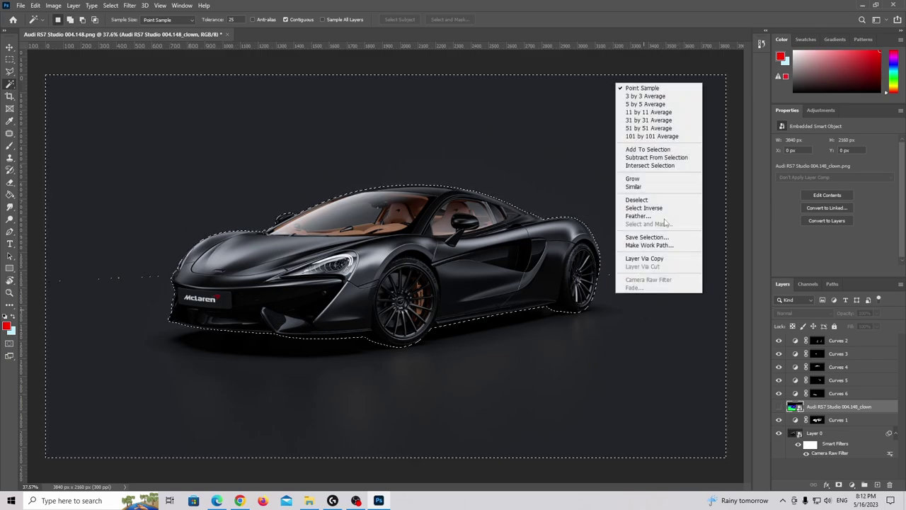
{"action": "left_click", "coordinate": [656, 216]}
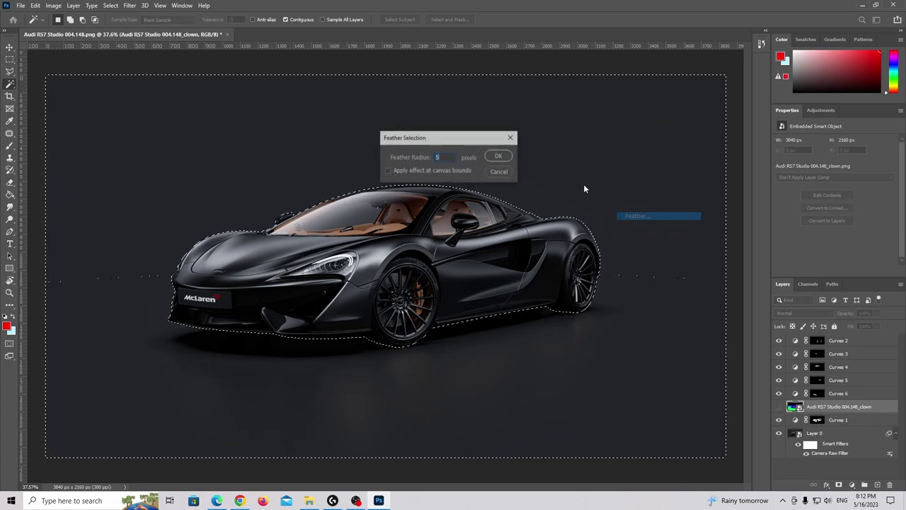
{"action": "left_click", "coordinate": [498, 154]}
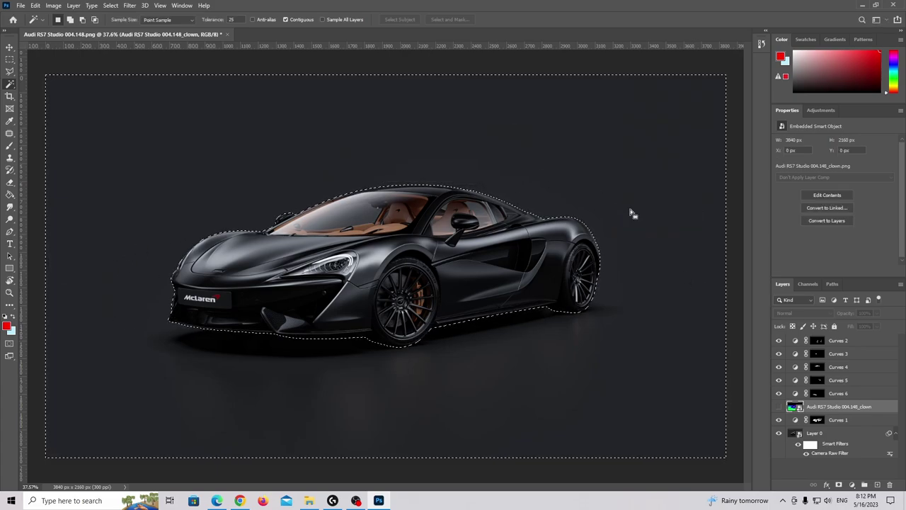
- Add a new empty layer above the clown layer and set the foreground colour to a light cyan blue
{"action": "left_click", "coordinate": [878, 484]}
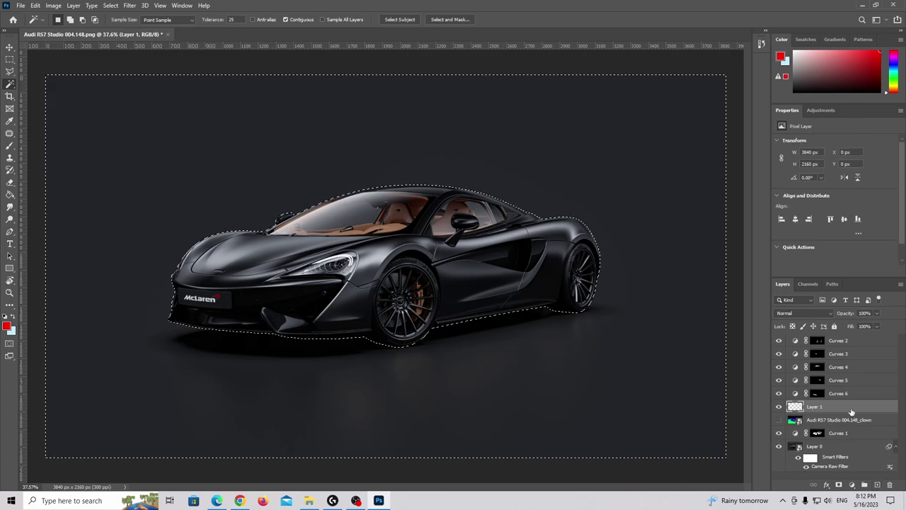
{"action": "left_click", "coordinate": [13, 319]}
{"action": "left_click", "coordinate": [7, 325]}
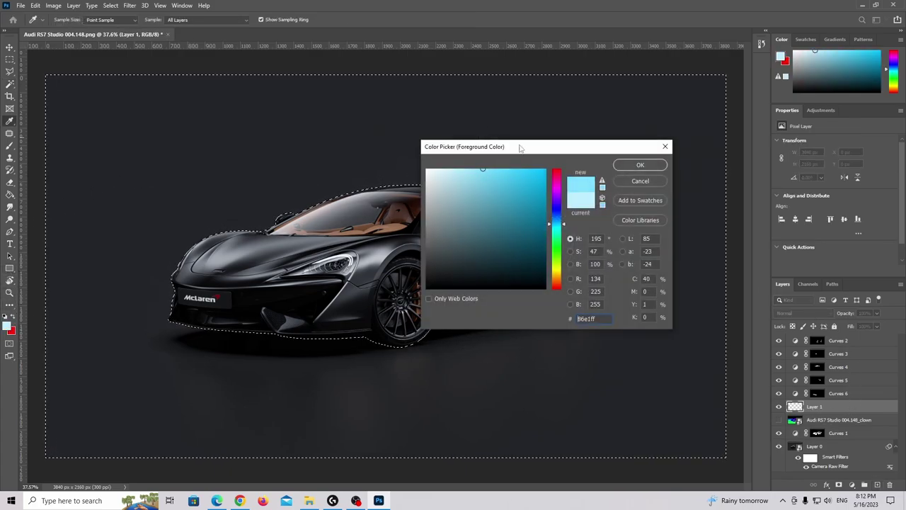
{"action": "left_click", "coordinate": [640, 165]}
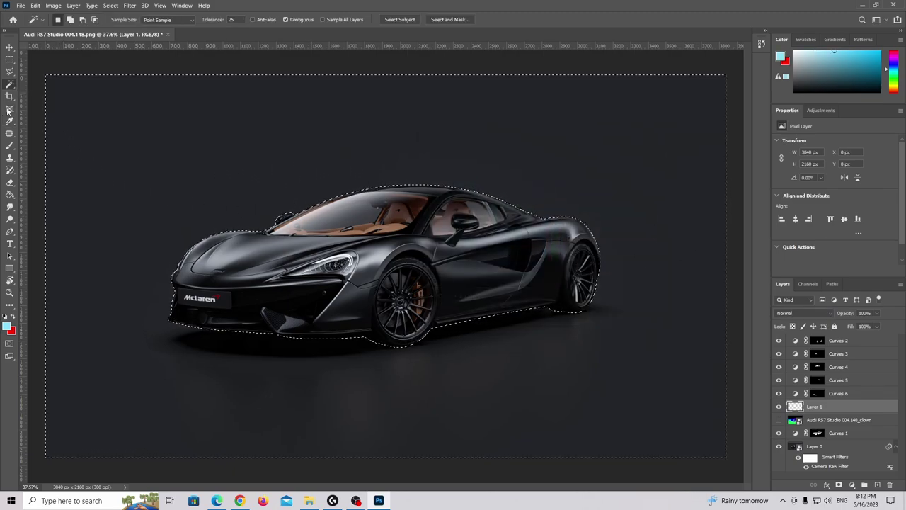
- Paint a soft light-blue glow along the background's upper edge above the car's front, using a soft brush of about 3600 px
{"action": "left_click", "coordinate": [9, 145]}
{"action": "scroll", "coordinate": [384, 208], "scroll_direction": "down", "scroll_amount": 2, "text": "alt"}
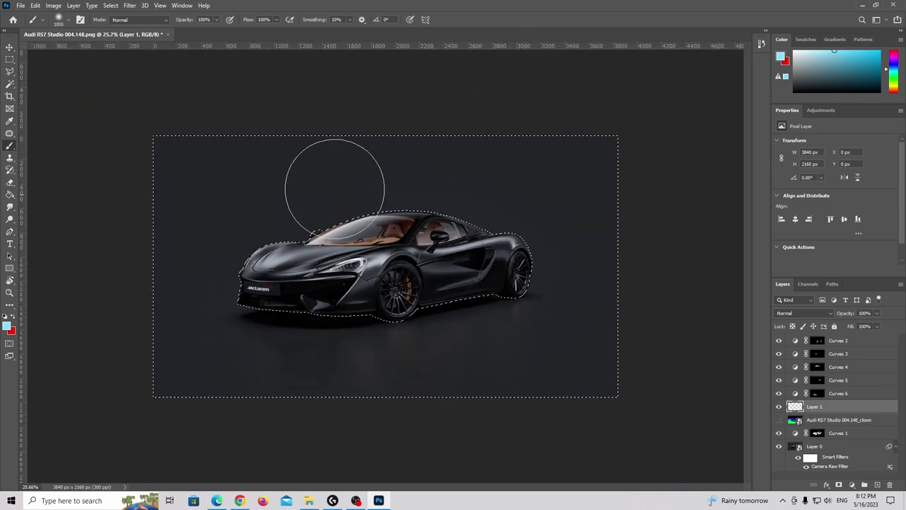
{"action": "mouse_move", "coordinate": [271, 148]}
{"action": "right_mouse_down", "text": "alt"}
{"action": "mouse_move", "coordinate": [359, 154]}
{"action": "mouse_move", "coordinate": [403, 170]}
{"action": "right_mouse_up", "text": "alt"}
{"action": "scroll", "coordinate": [399, 177], "scroll_direction": "down", "scroll_amount": 2, "text": "alt"}
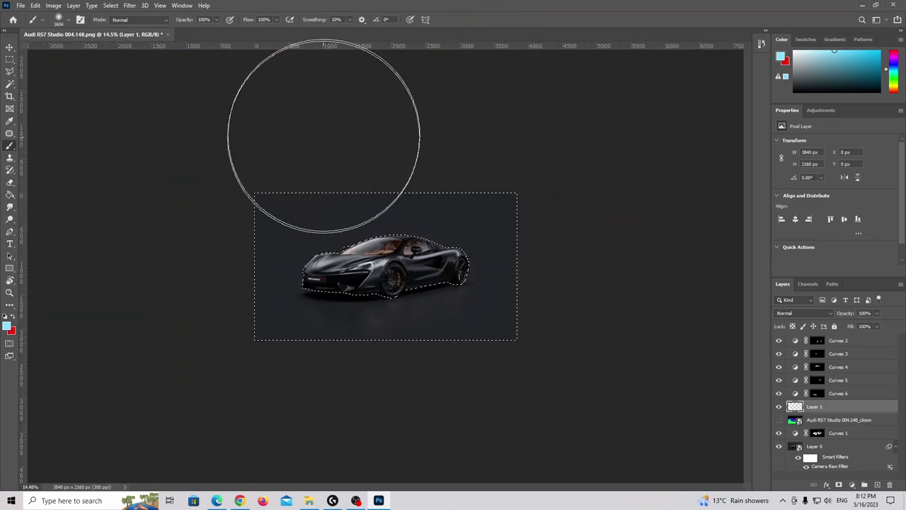
{"action": "left_click", "coordinate": [321, 118]}
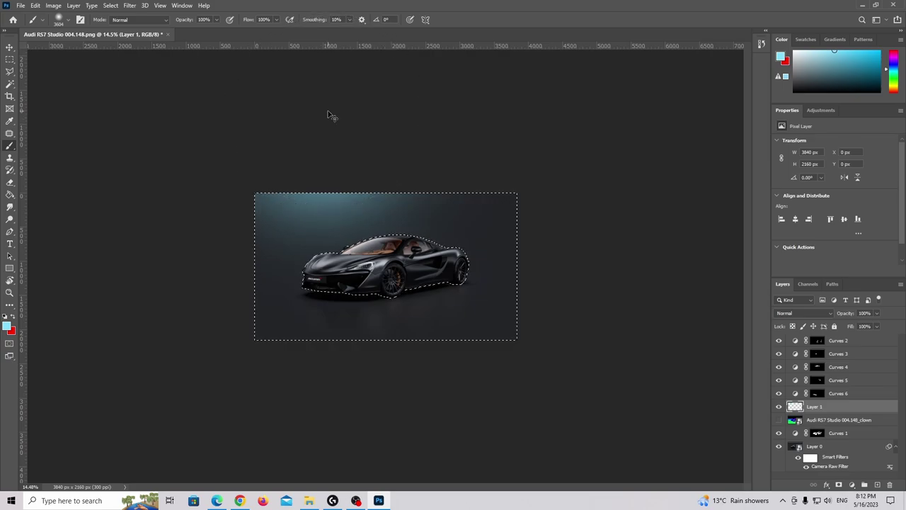
{"action": "key", "text": "ctrl+z"}
{"action": "left_click", "coordinate": [327, 106]}
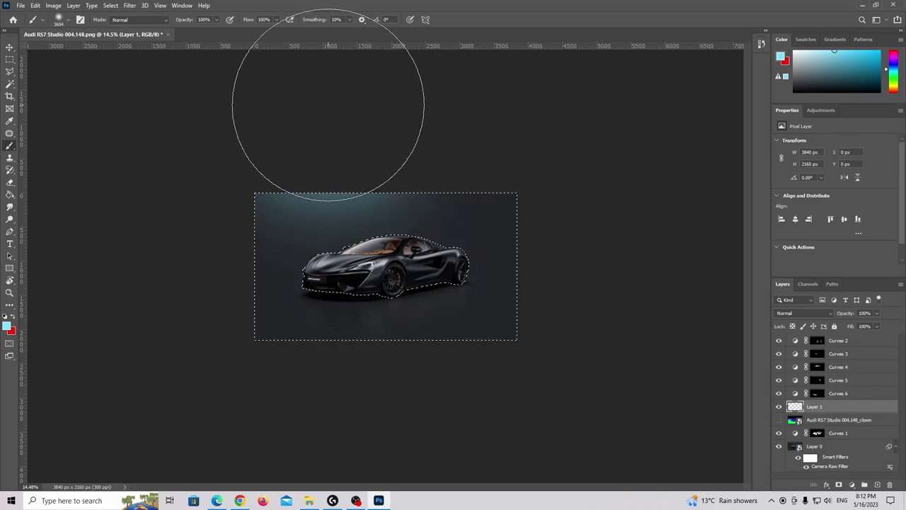
{"action": "key", "text": "ctrl+z"}
{"action": "left_click", "coordinate": [337, 107]}
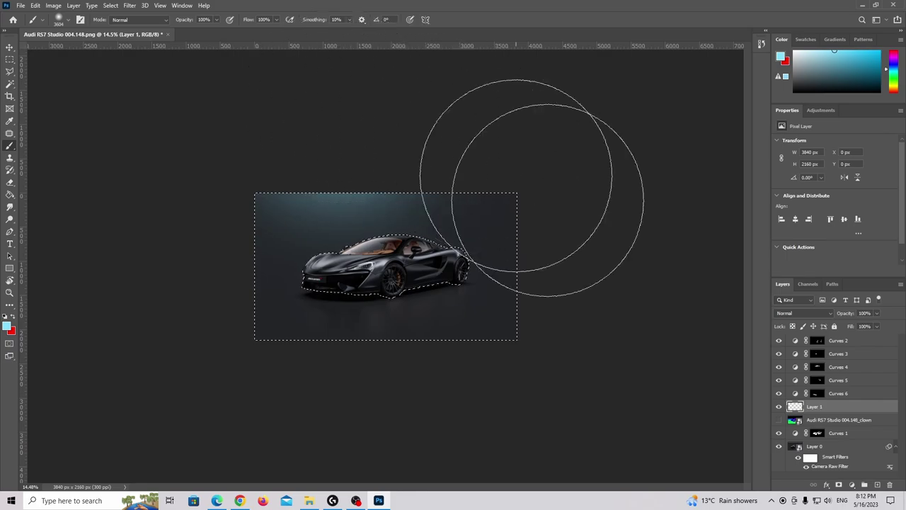
{"action": "key", "text": "ctrl+0"}
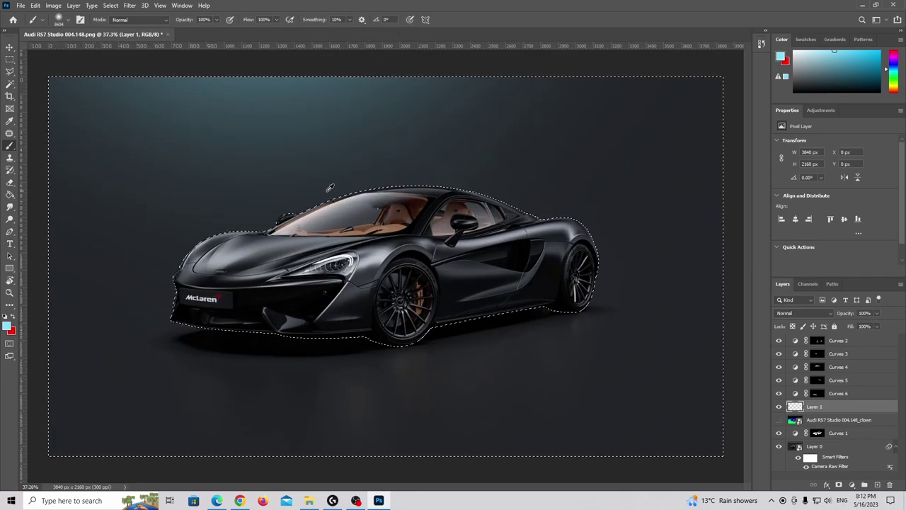
- Set the glow layer's blend mode to Soft Light and its opacity to 60%
{"action": "left_click", "coordinate": [803, 313]}
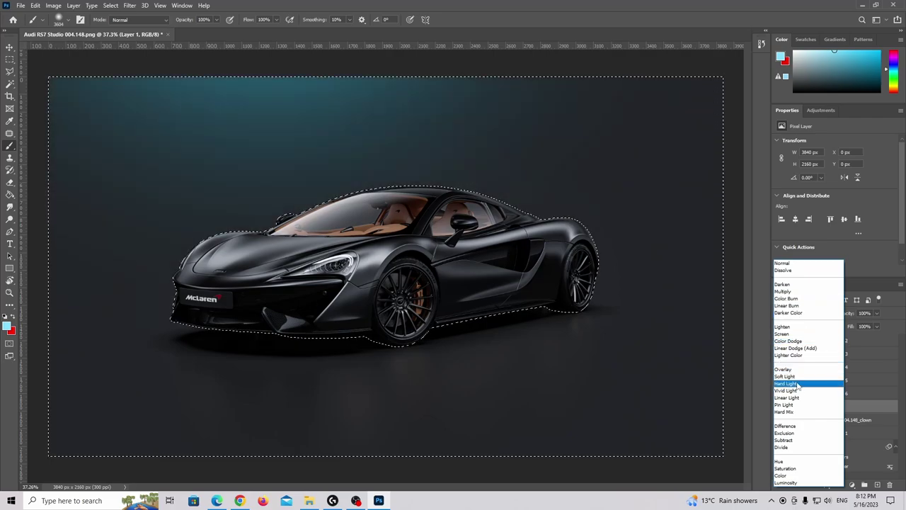
{"action": "left_click", "coordinate": [791, 376]}
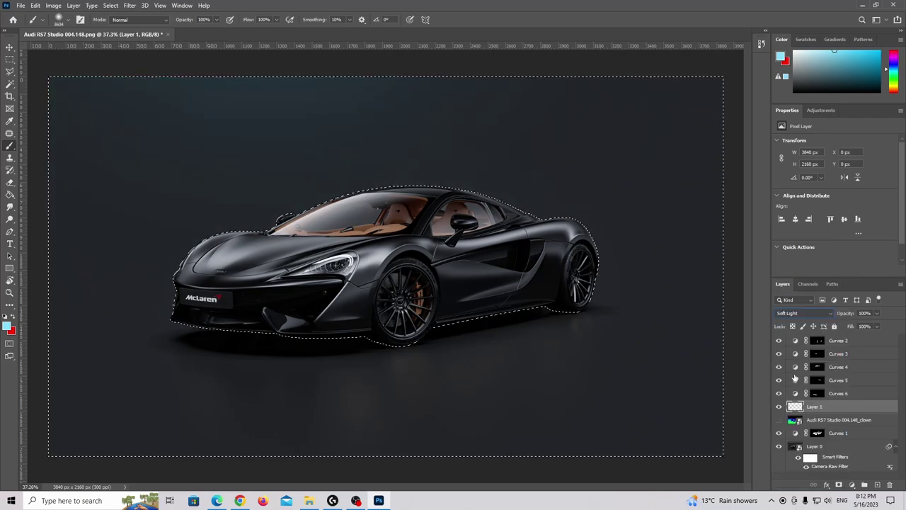
{"action": "left_click", "coordinate": [876, 313]}
{"action": "right_click_drag", "start_coordinate": [364, 247], "coordinate": [196, 210], "text": "alt"}
- Clear the background selection and hide the glow layer to compare the image without it
{"action": "key", "text": "v"}
{"action": "scroll", "coordinate": [335, 176], "scroll_direction": "up", "scroll_amount": 1, "text": "alt"}
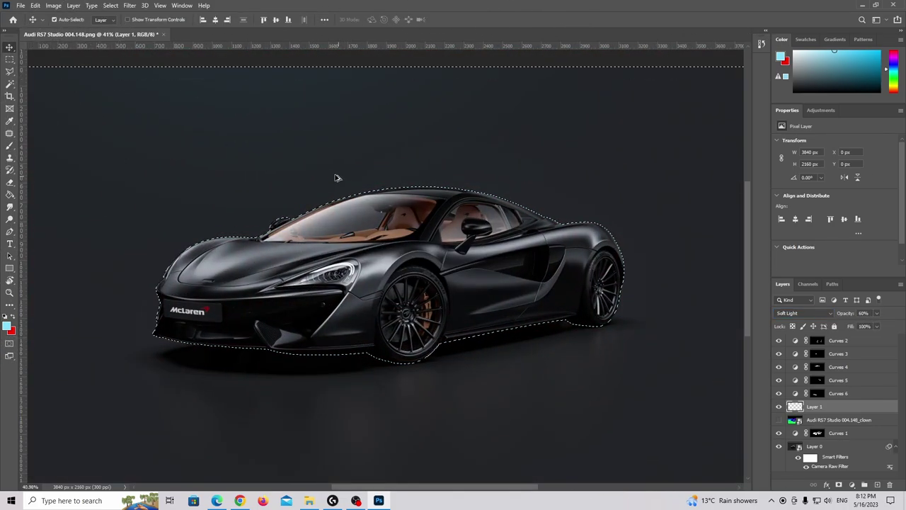
{"action": "key", "text": "ctrl+h"}
{"action": "scroll", "coordinate": [275, 149], "scroll_direction": "down", "scroll_amount": 1, "text": "alt"}
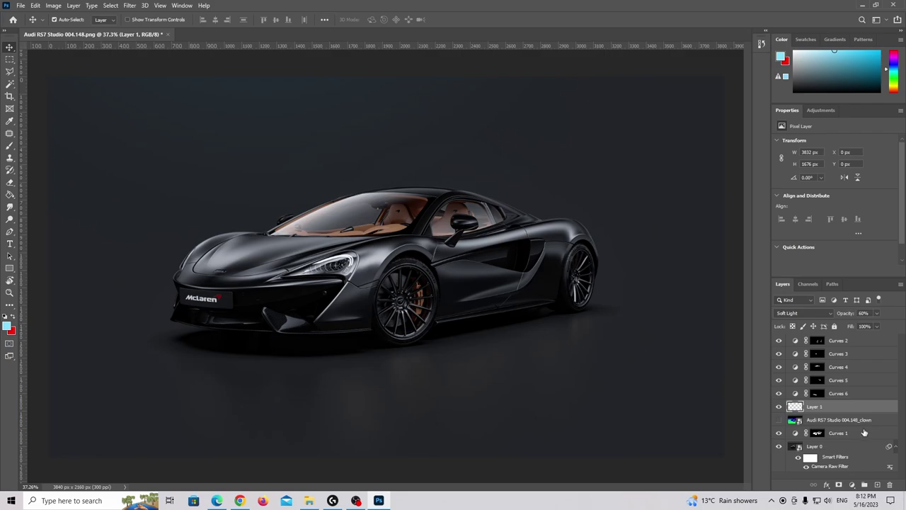
{"action": "left_click", "coordinate": [780, 408]}
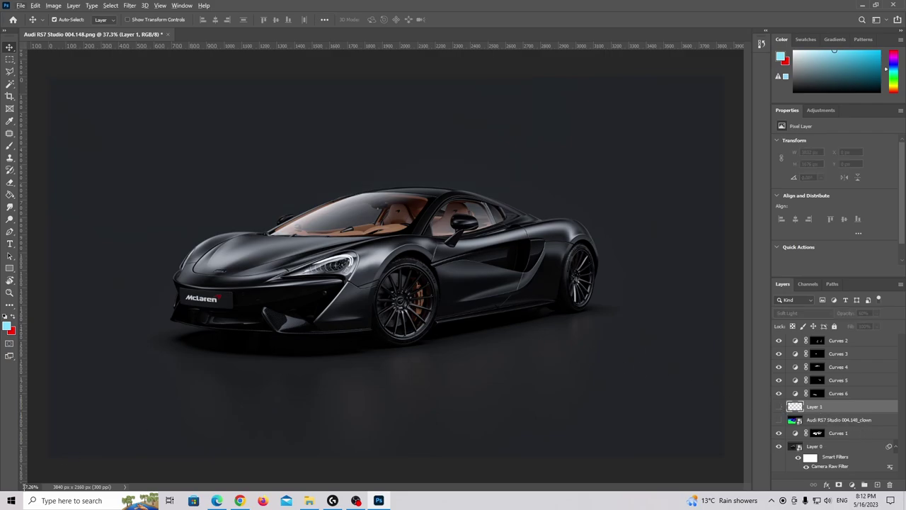
{"action": "key", "text": "ctrl+plus"}
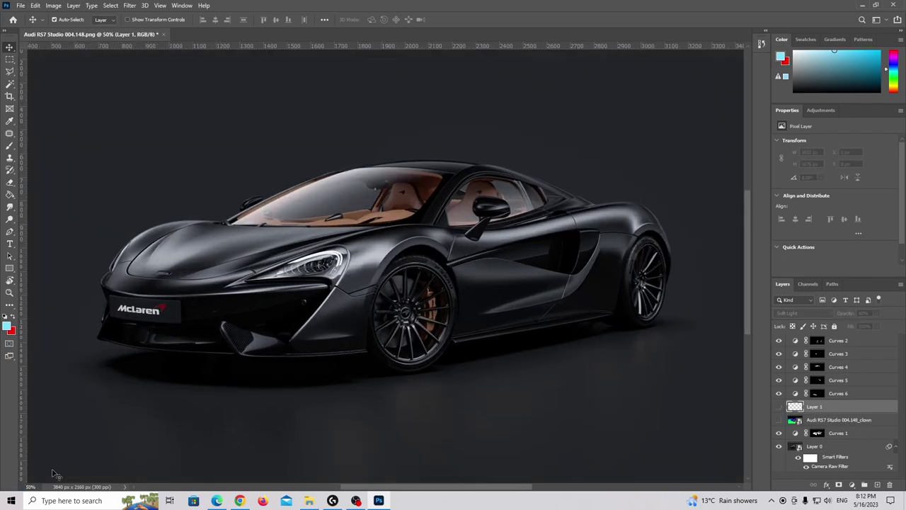